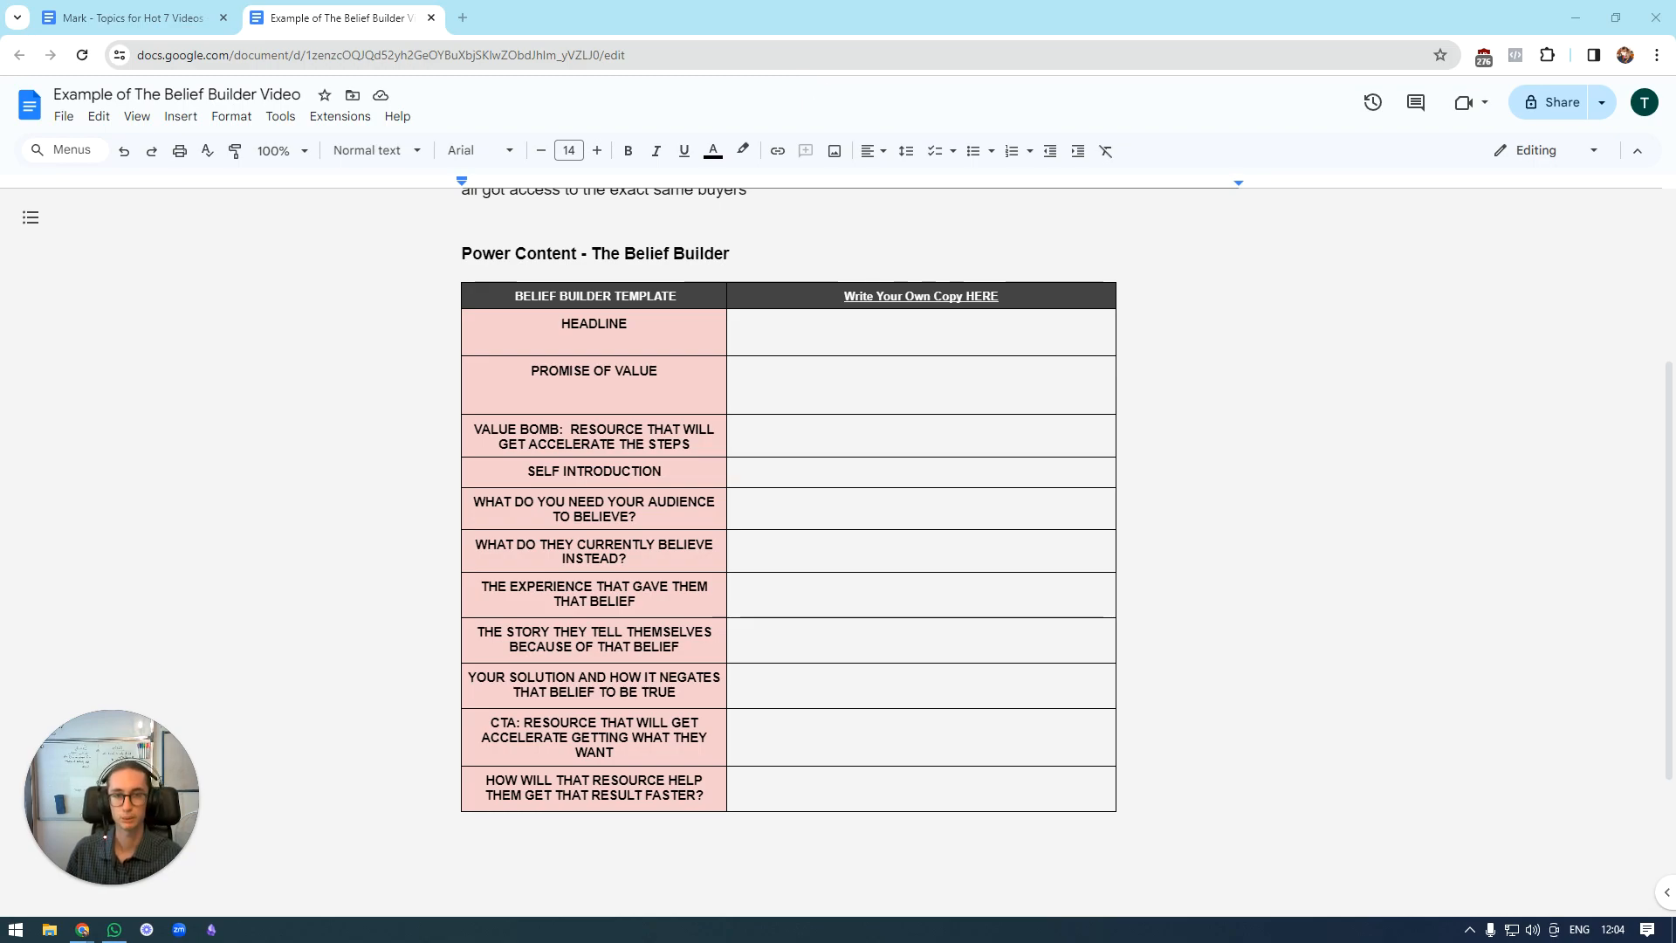
pyautogui.click(986, 352)
pyautogui.click(1163, 368)
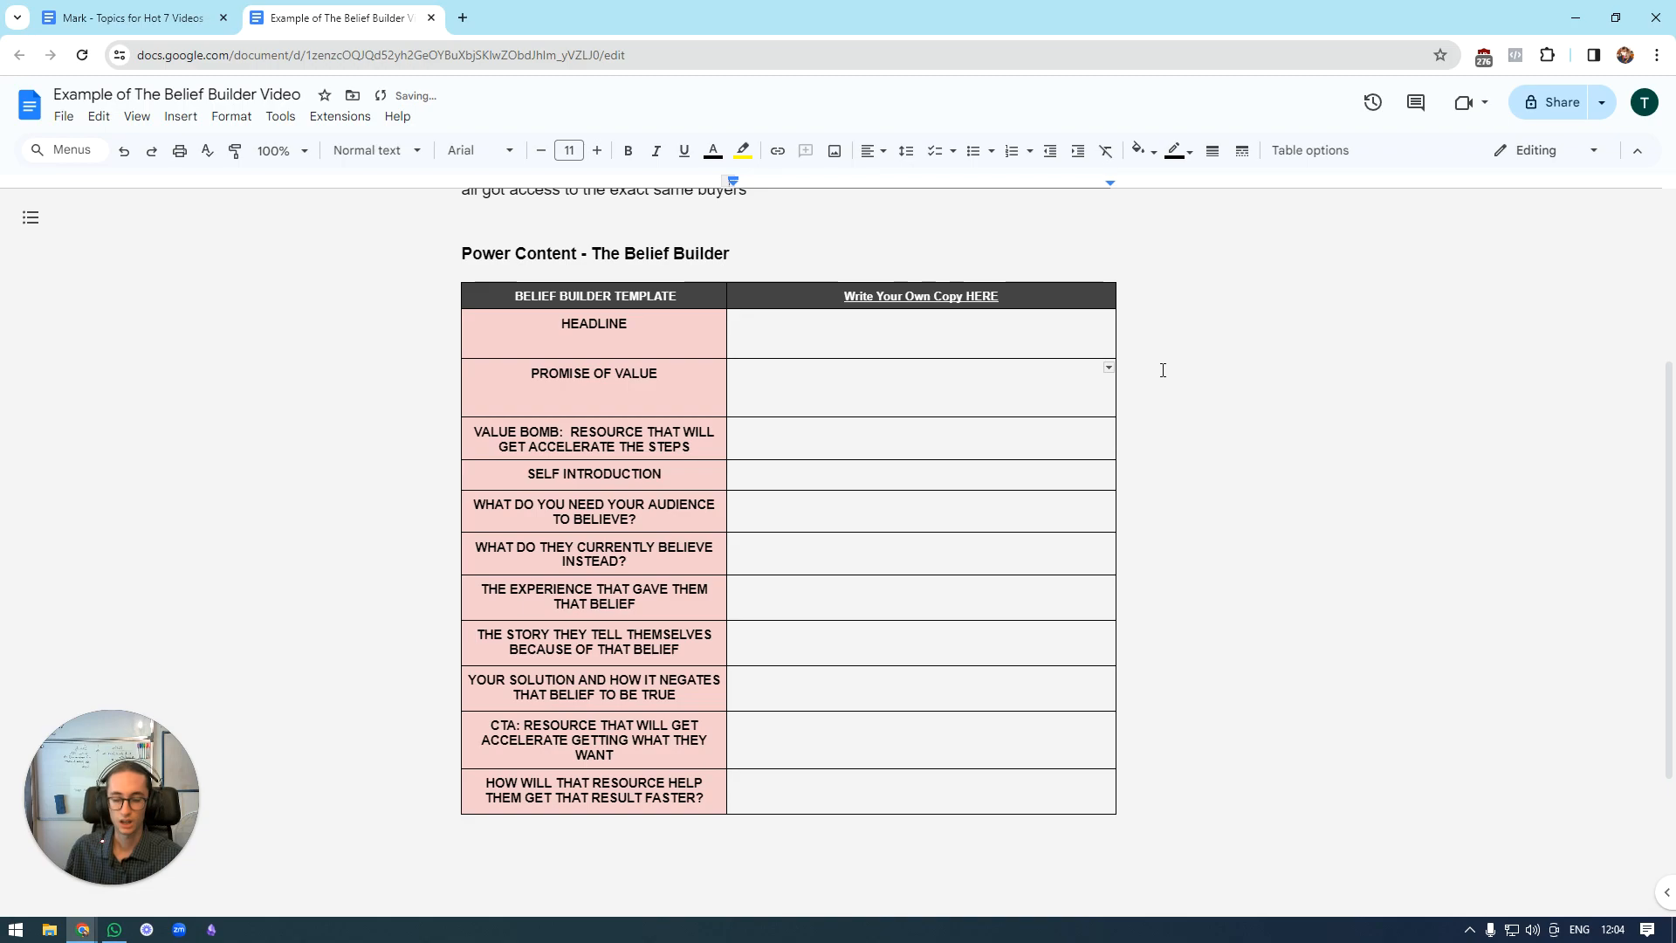
pyautogui.hotkey('ctrl', 'z')
pyautogui.hotkey('ctrl', 'z')
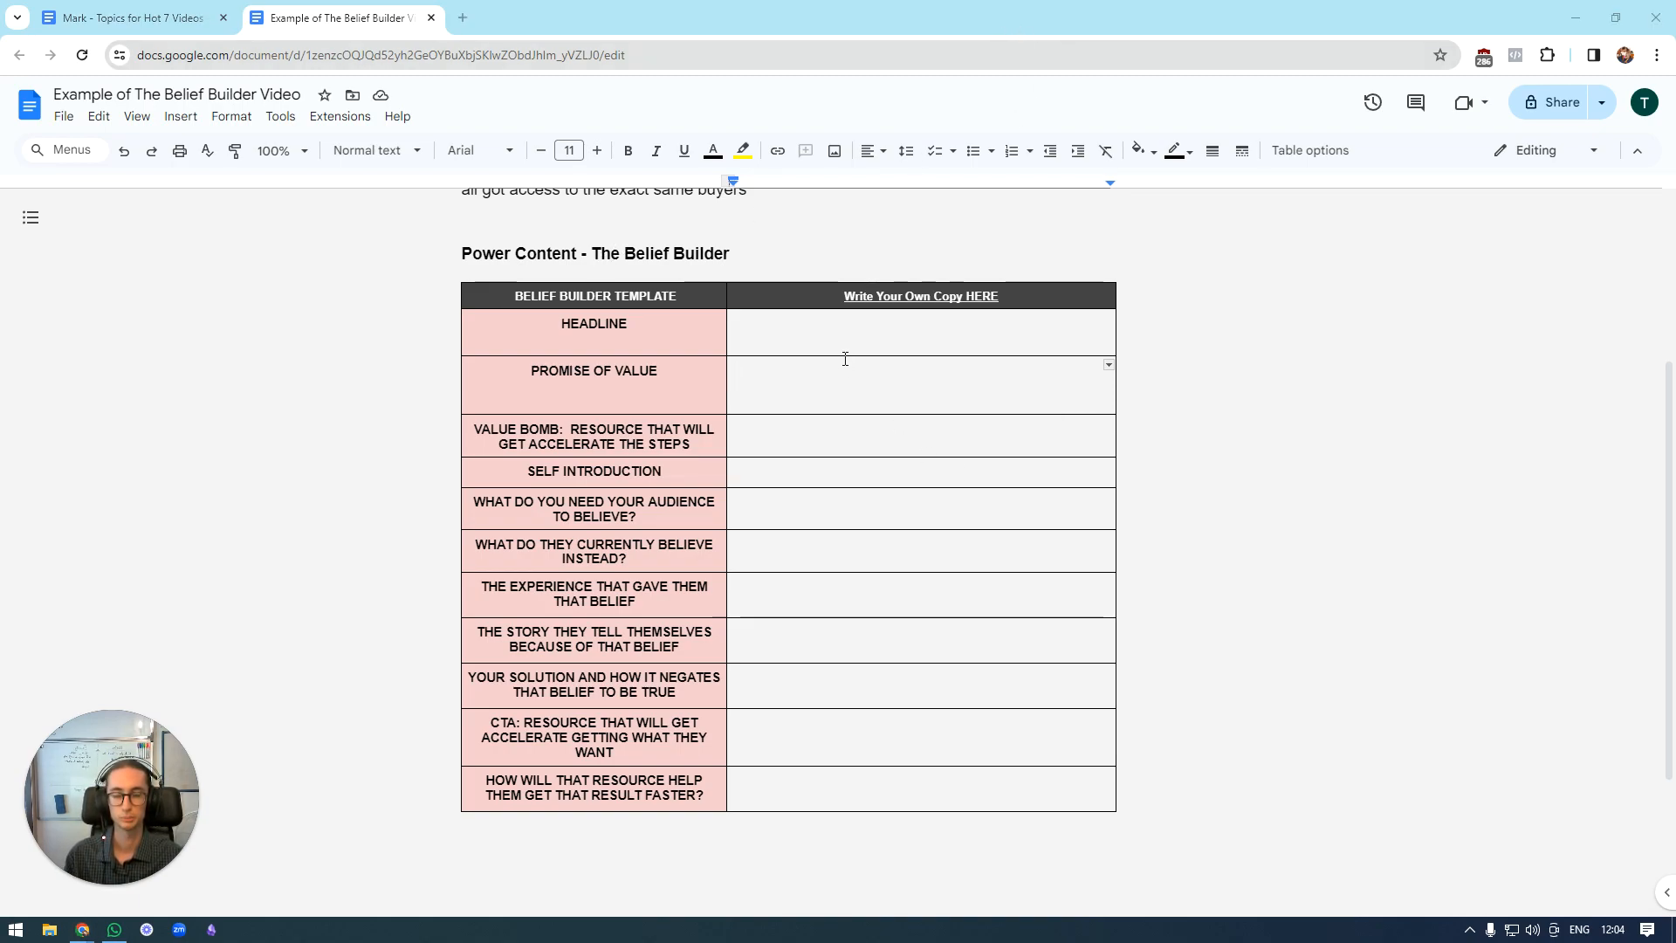
# Examine the Belief Builder template's prompts and the empty copy column beside them.
pyautogui.scroll(-1, 890, 278)
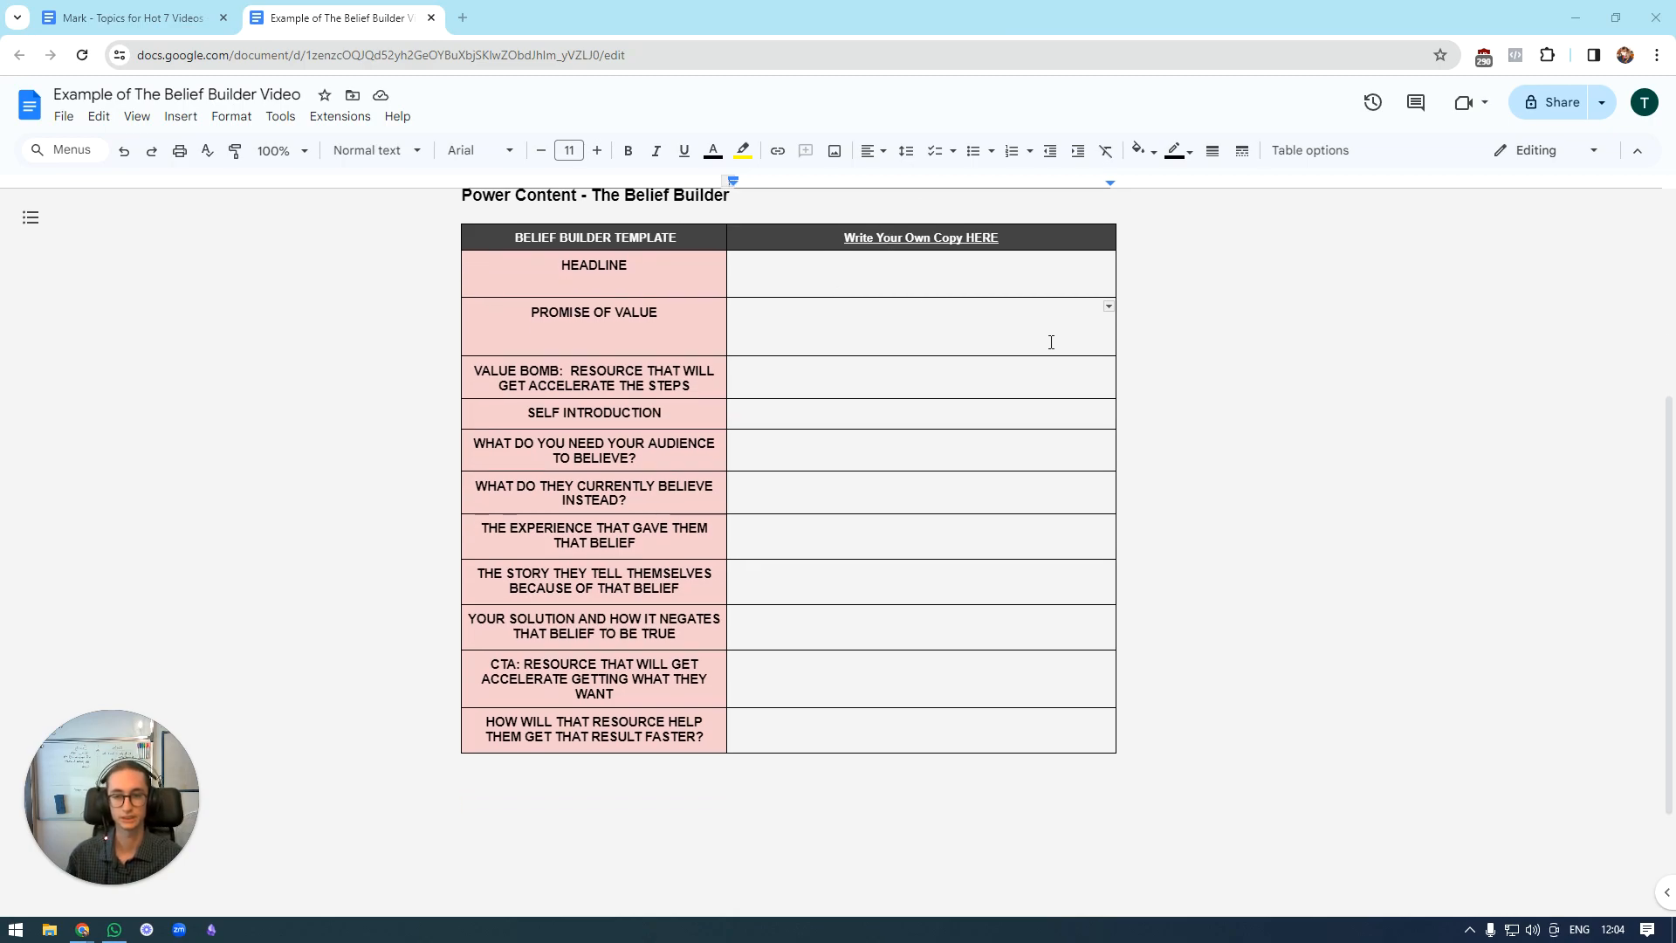
pyautogui.moveTo(1674, 469); pyautogui.dragTo(1674, 460)
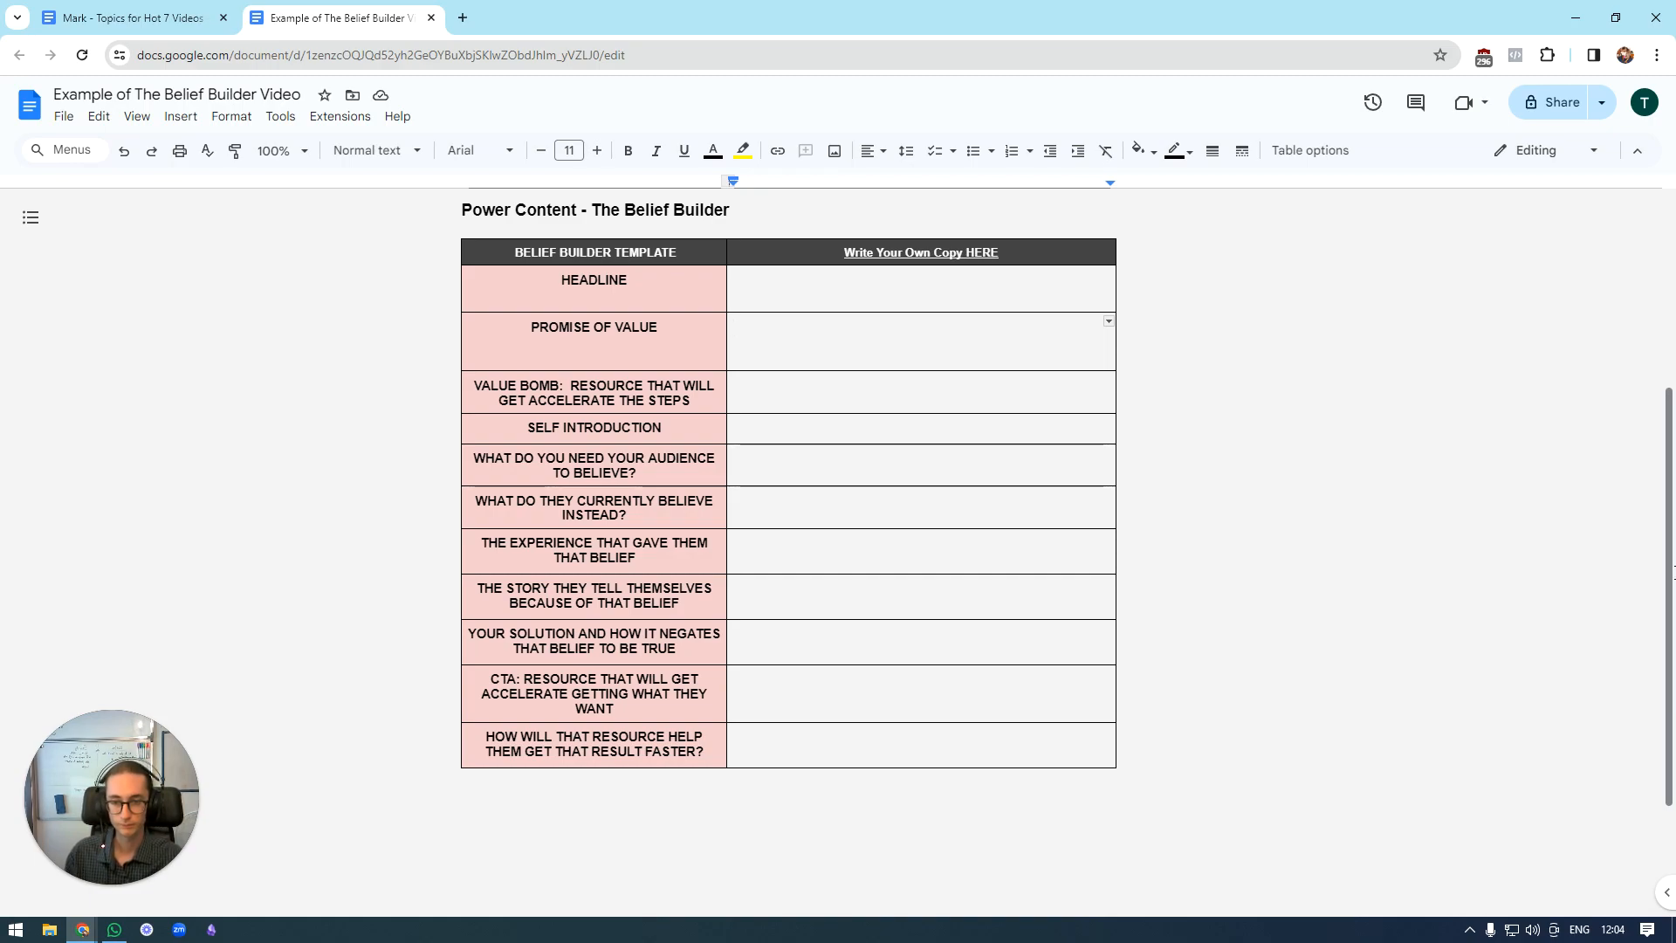
pyautogui.moveTo(655, 279); pyautogui.dragTo(664, 520)
pyautogui.click(664, 520)
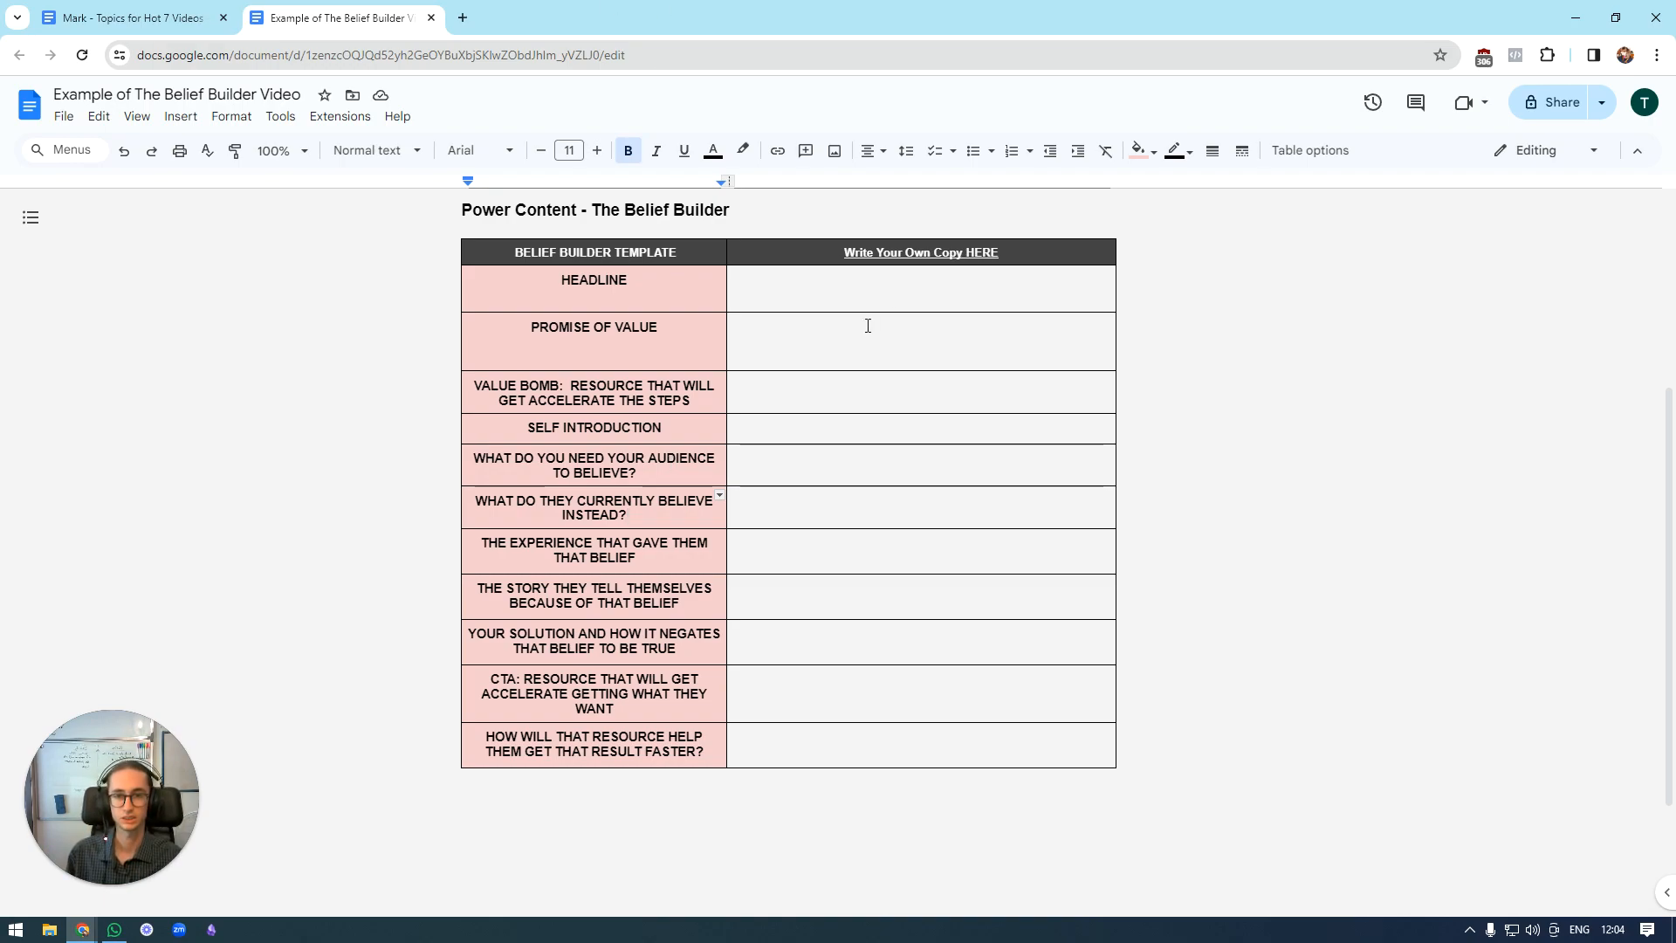
pyautogui.click(824, 466)
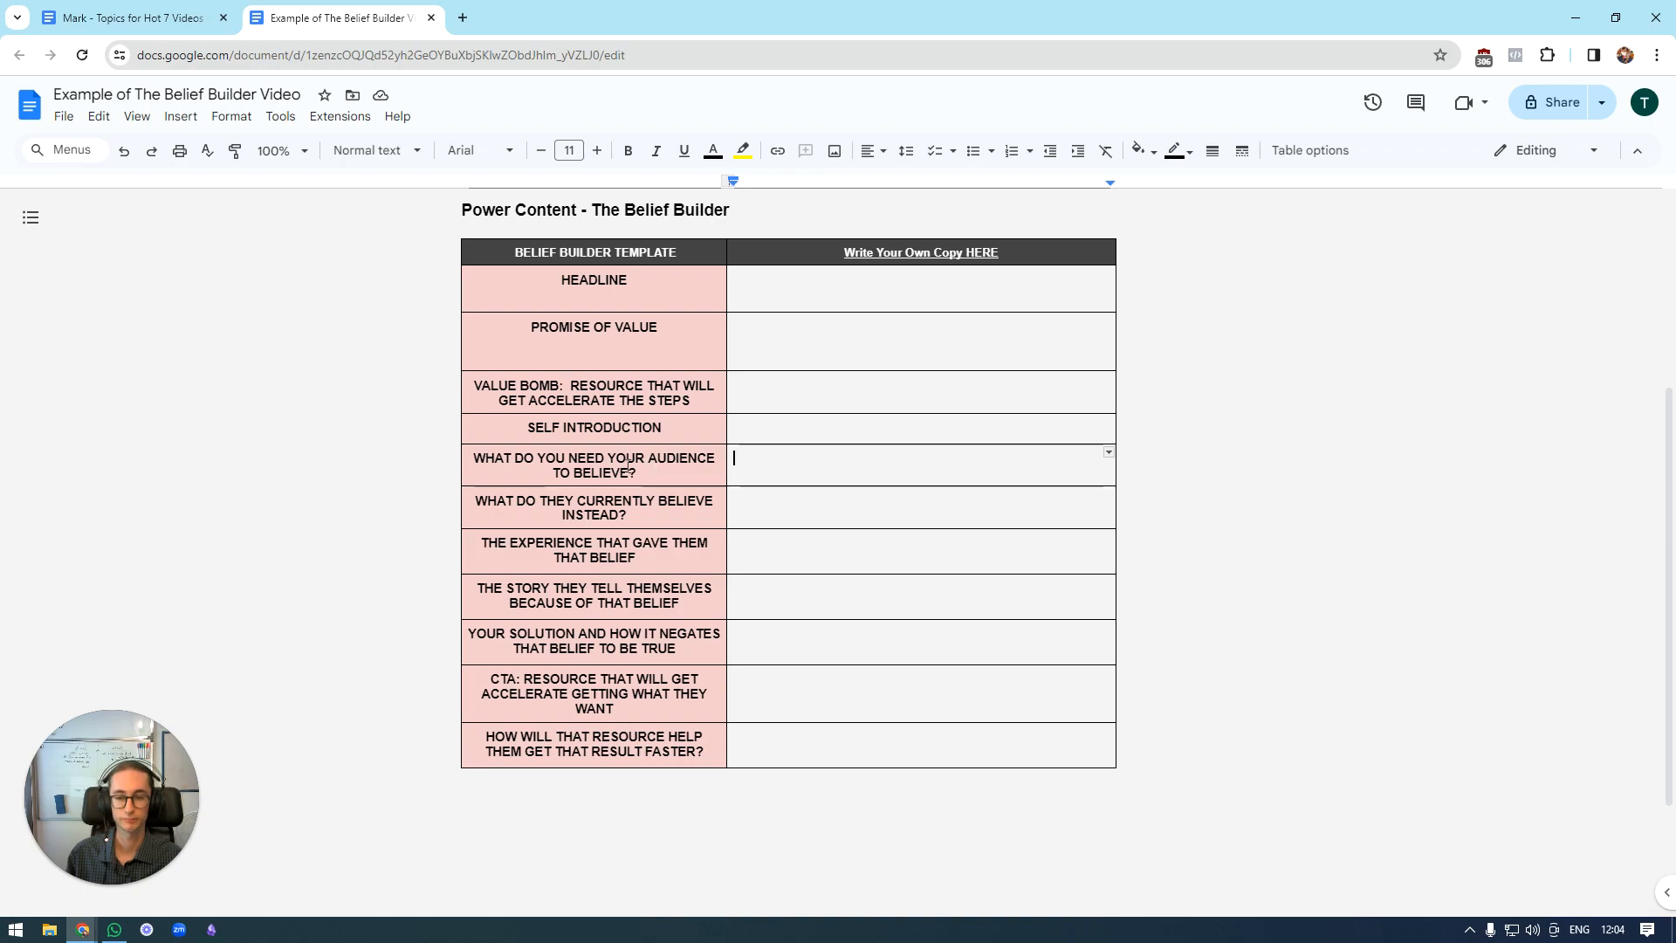
pyautogui.click(655, 470)
pyautogui.click(762, 477)
pyautogui.press('Down')
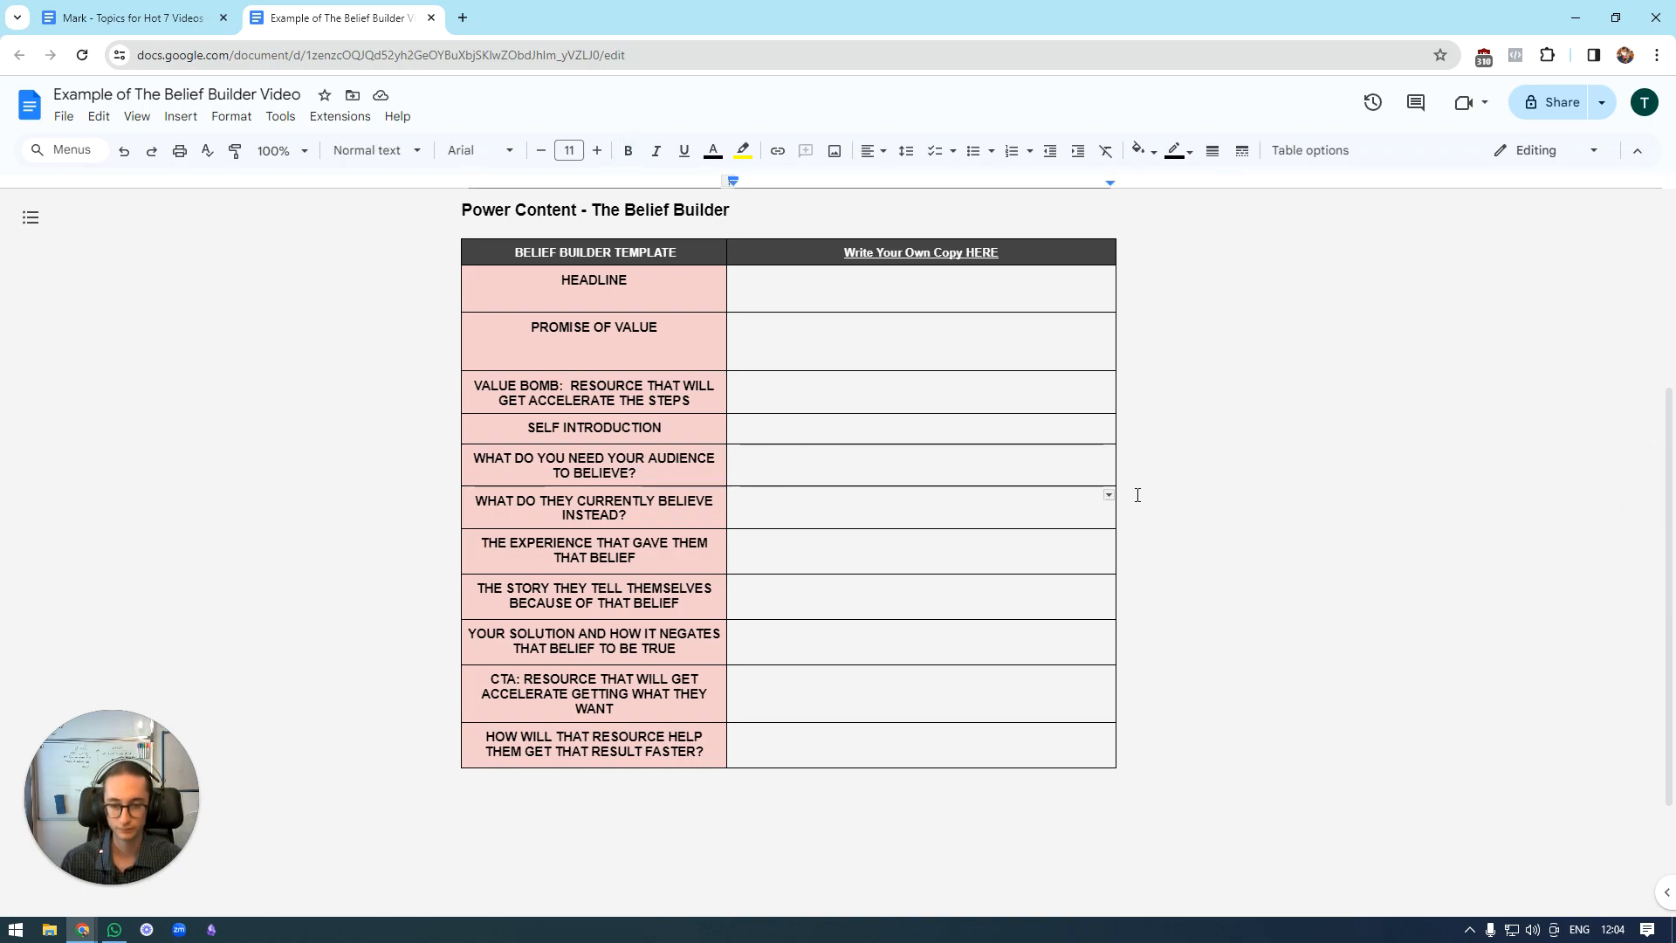
pyautogui.moveTo(996, 288); pyautogui.dragTo(958, 730)
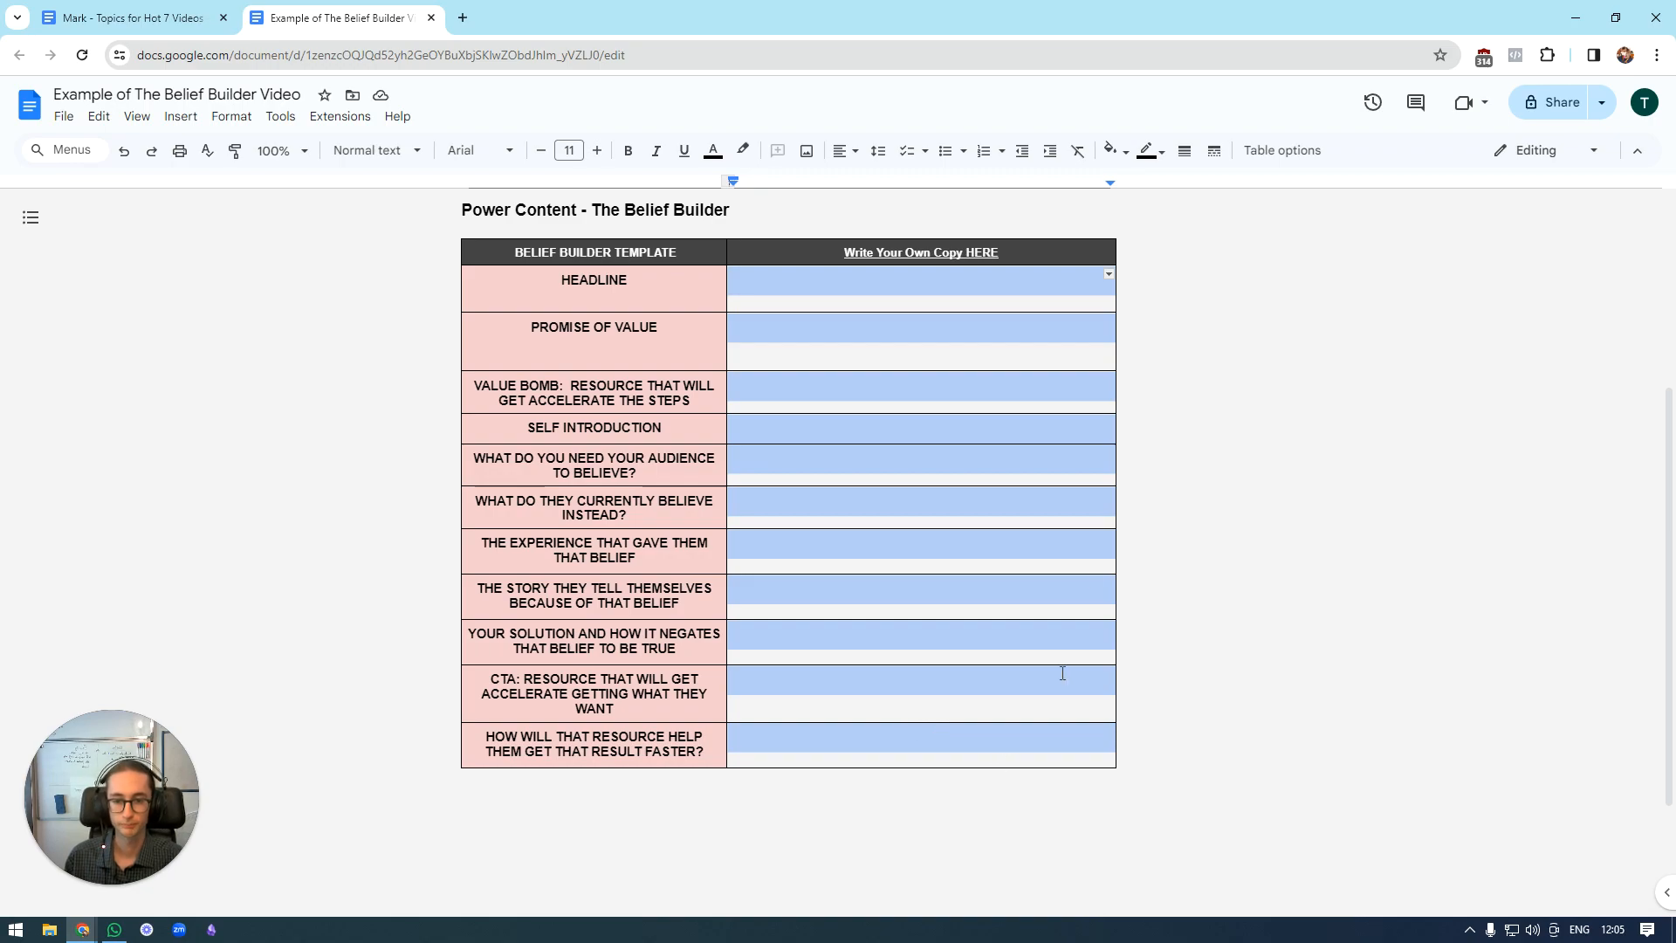
pyautogui.click(1171, 476)
pyautogui.doubleClick(988, 457)
pyautogui.click(987, 457)
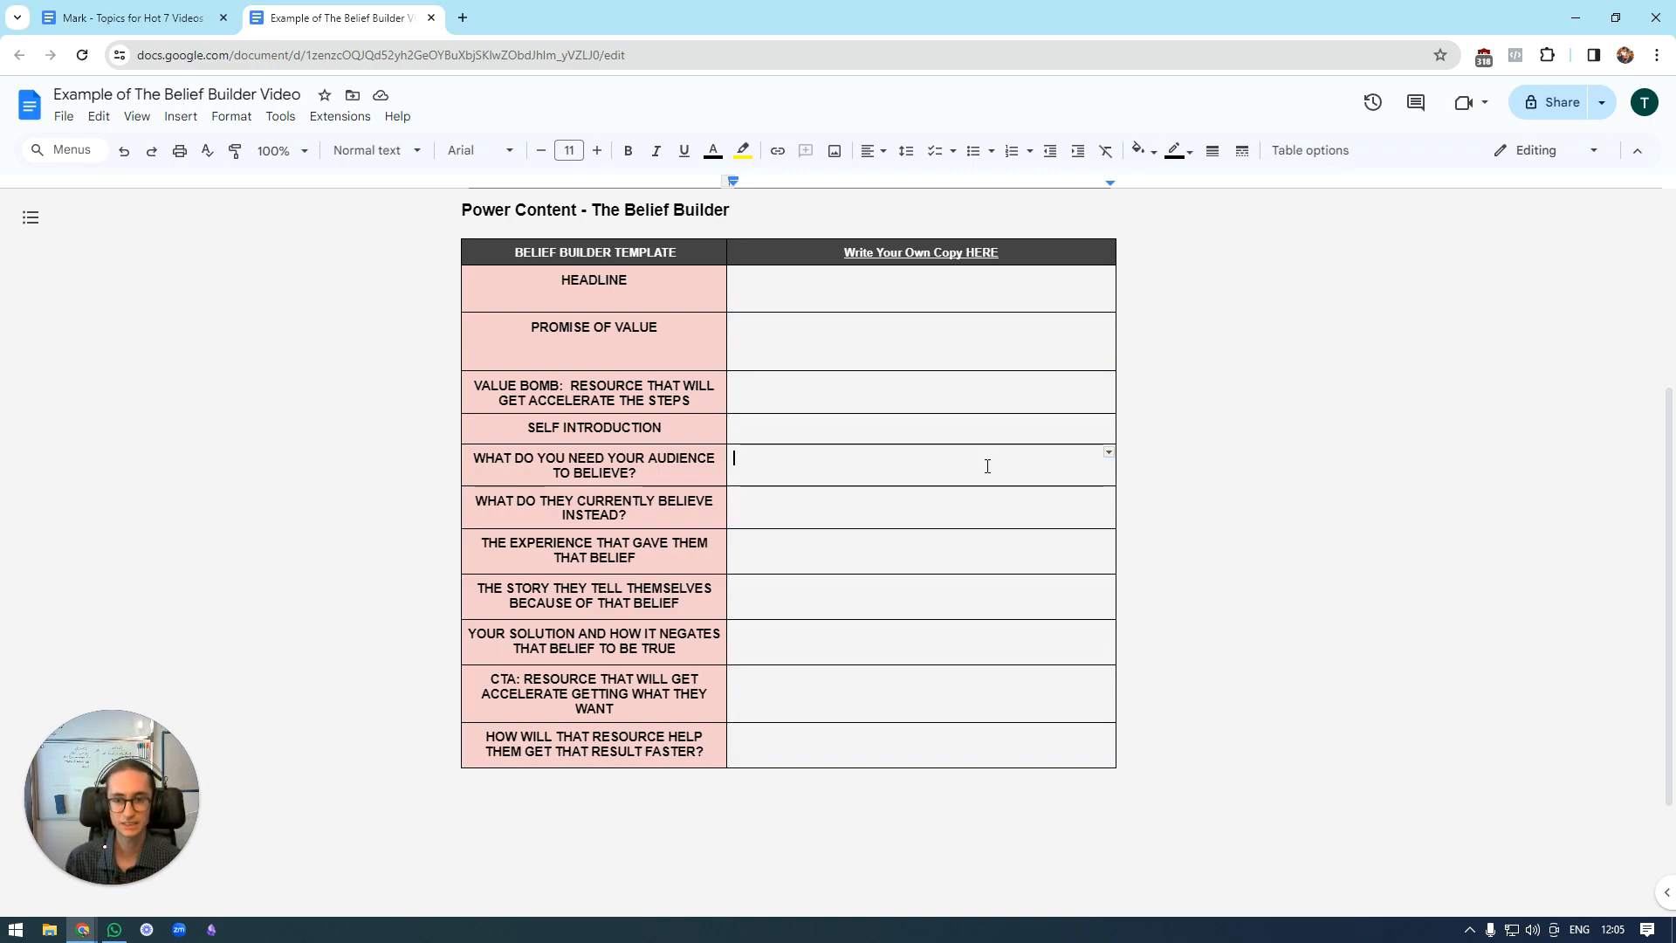
# Shade the template's prompt cells light blue from "What do you need your audience to believe?" down to the last row.
pyautogui.moveTo(559, 457); pyautogui.dragTo(574, 729)
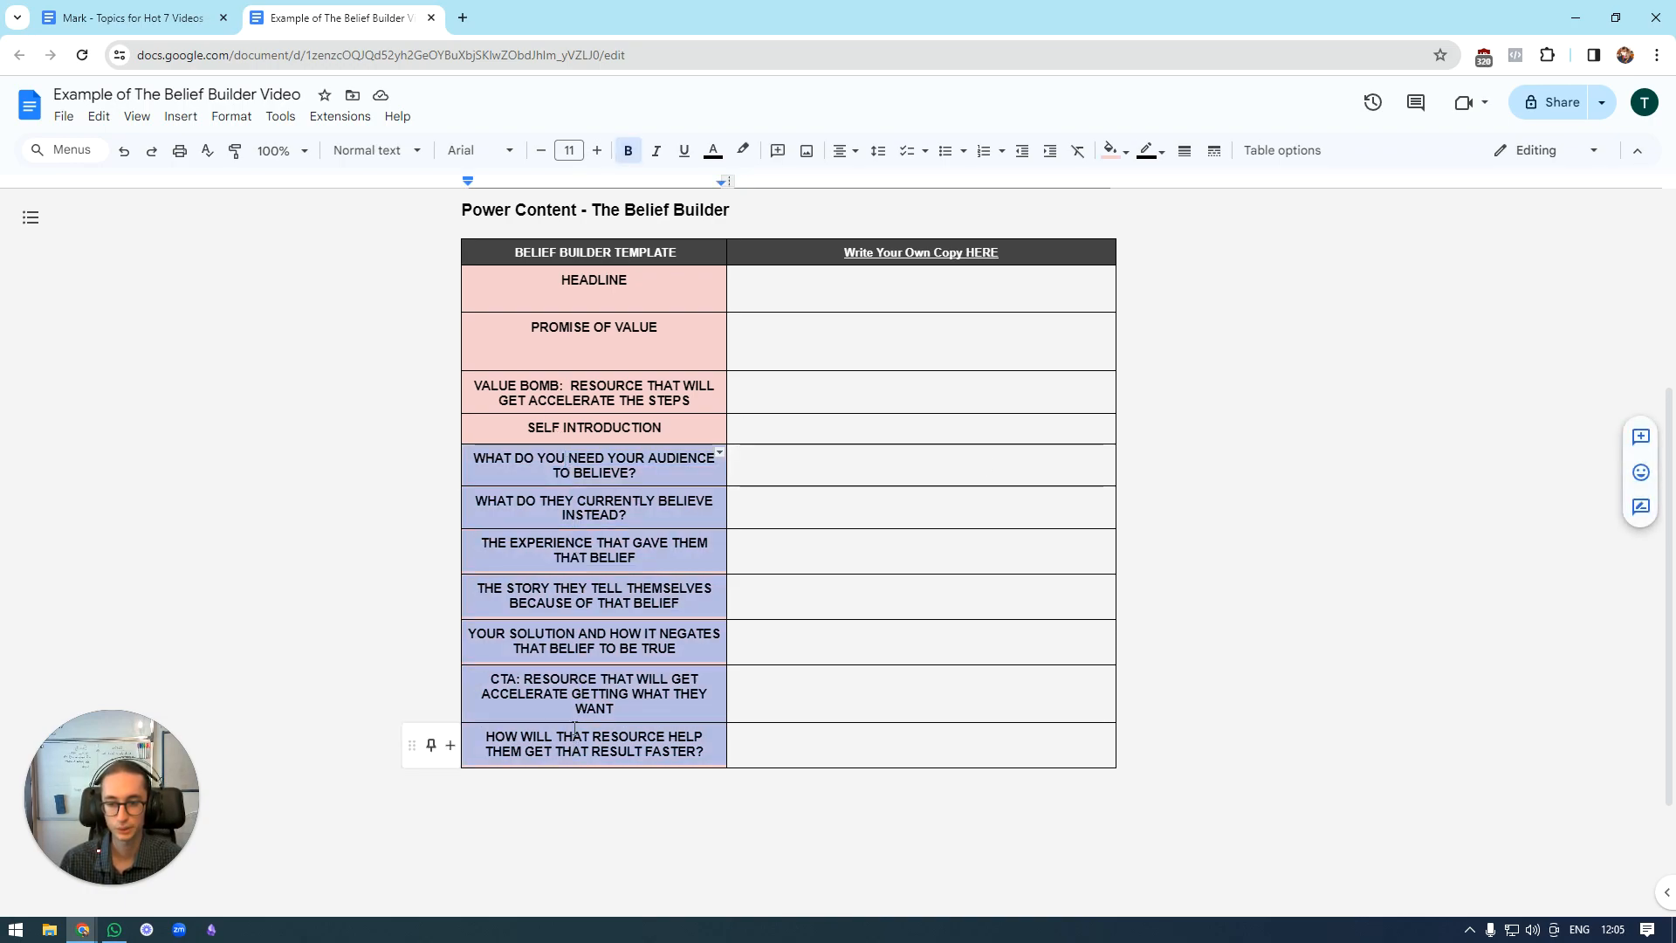
pyautogui.click(743, 151)
pyautogui.click(1111, 150)
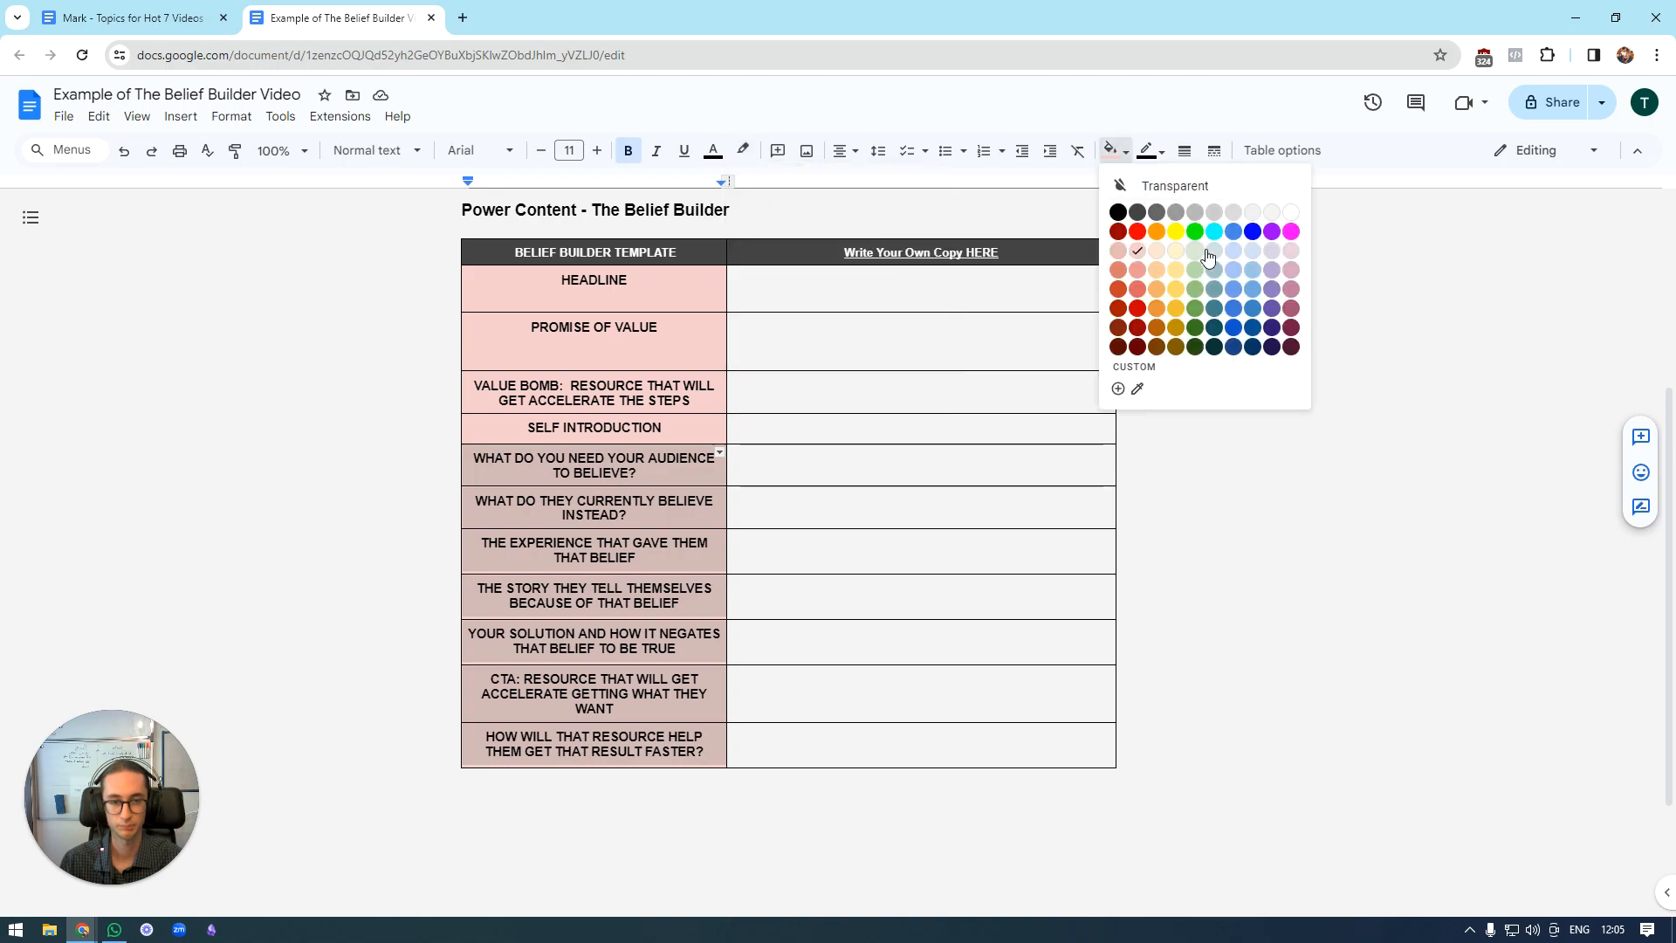
pyautogui.click(1244, 250)
pyautogui.click(1197, 457)
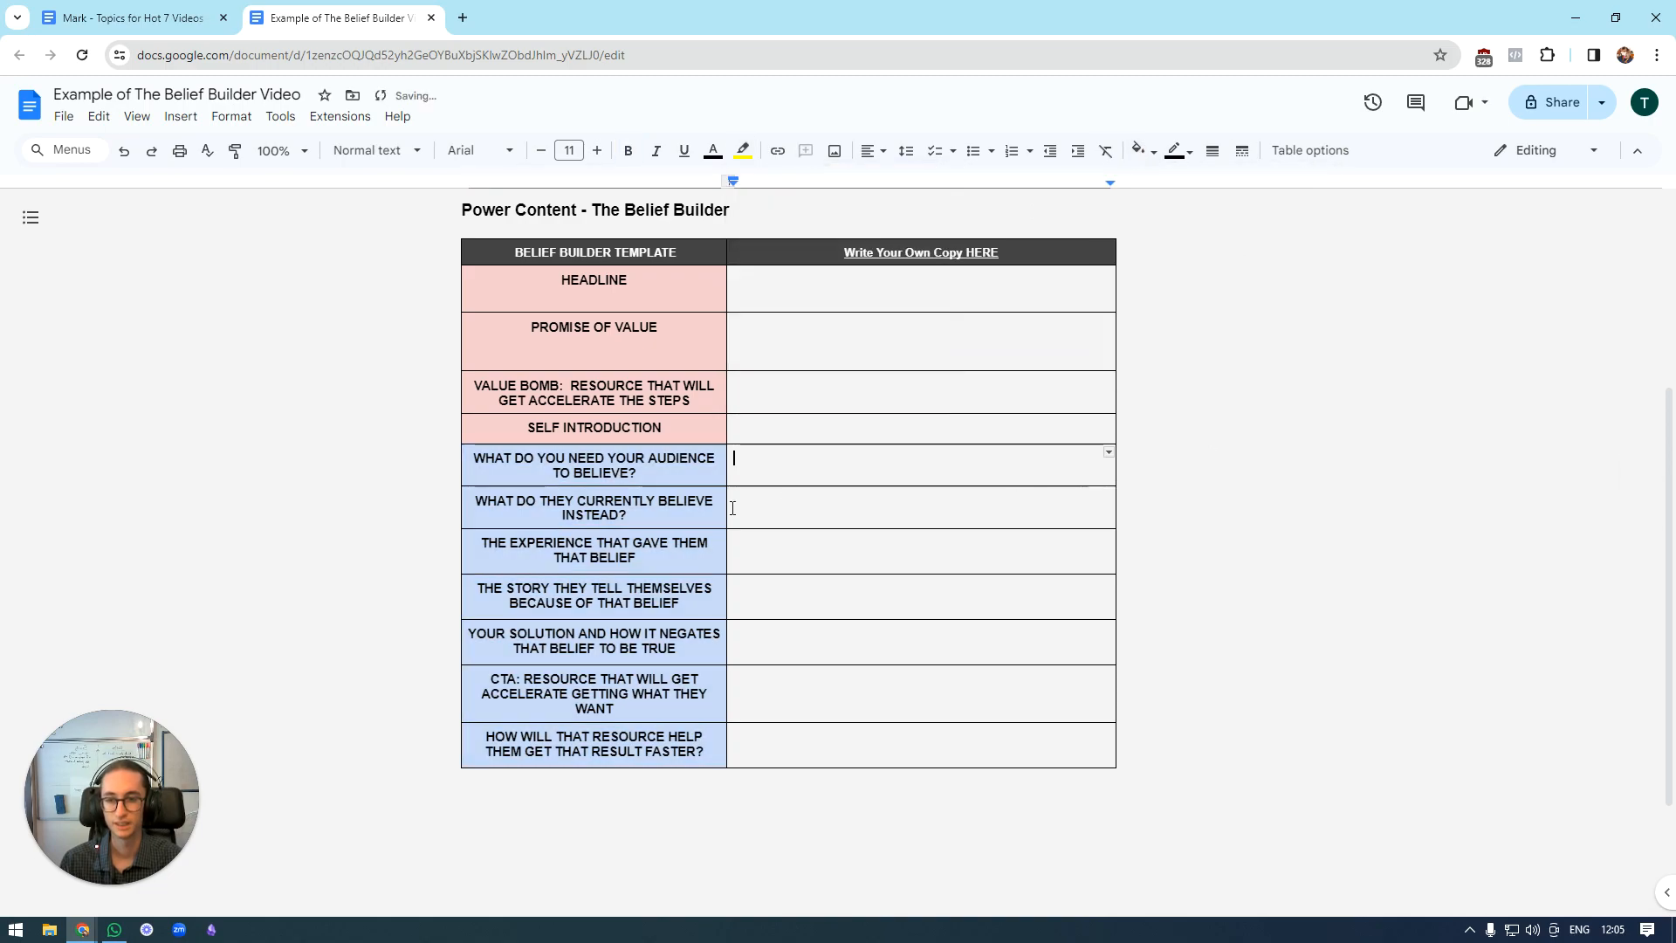
# Examine the pink opening rows from Headline to Self Introduction and compare them with the blue belief rows below.
pyautogui.click(639, 298)
pyautogui.moveTo(639, 298); pyautogui.dragTo(648, 436)
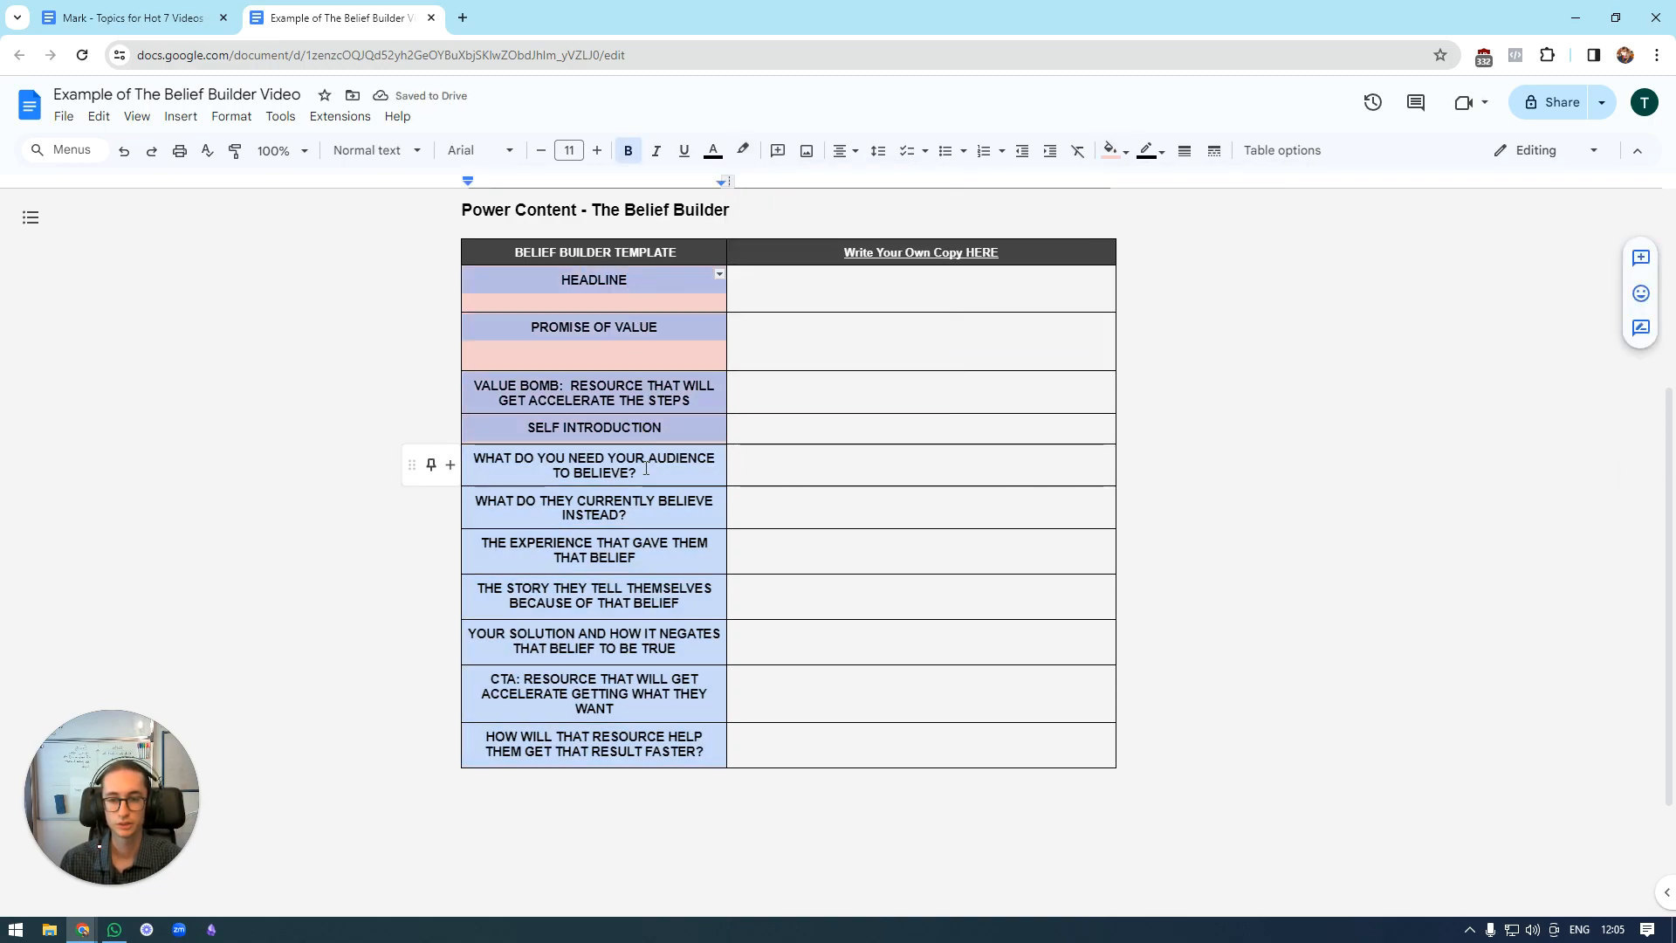
pyautogui.click(643, 472)
pyautogui.click(886, 467)
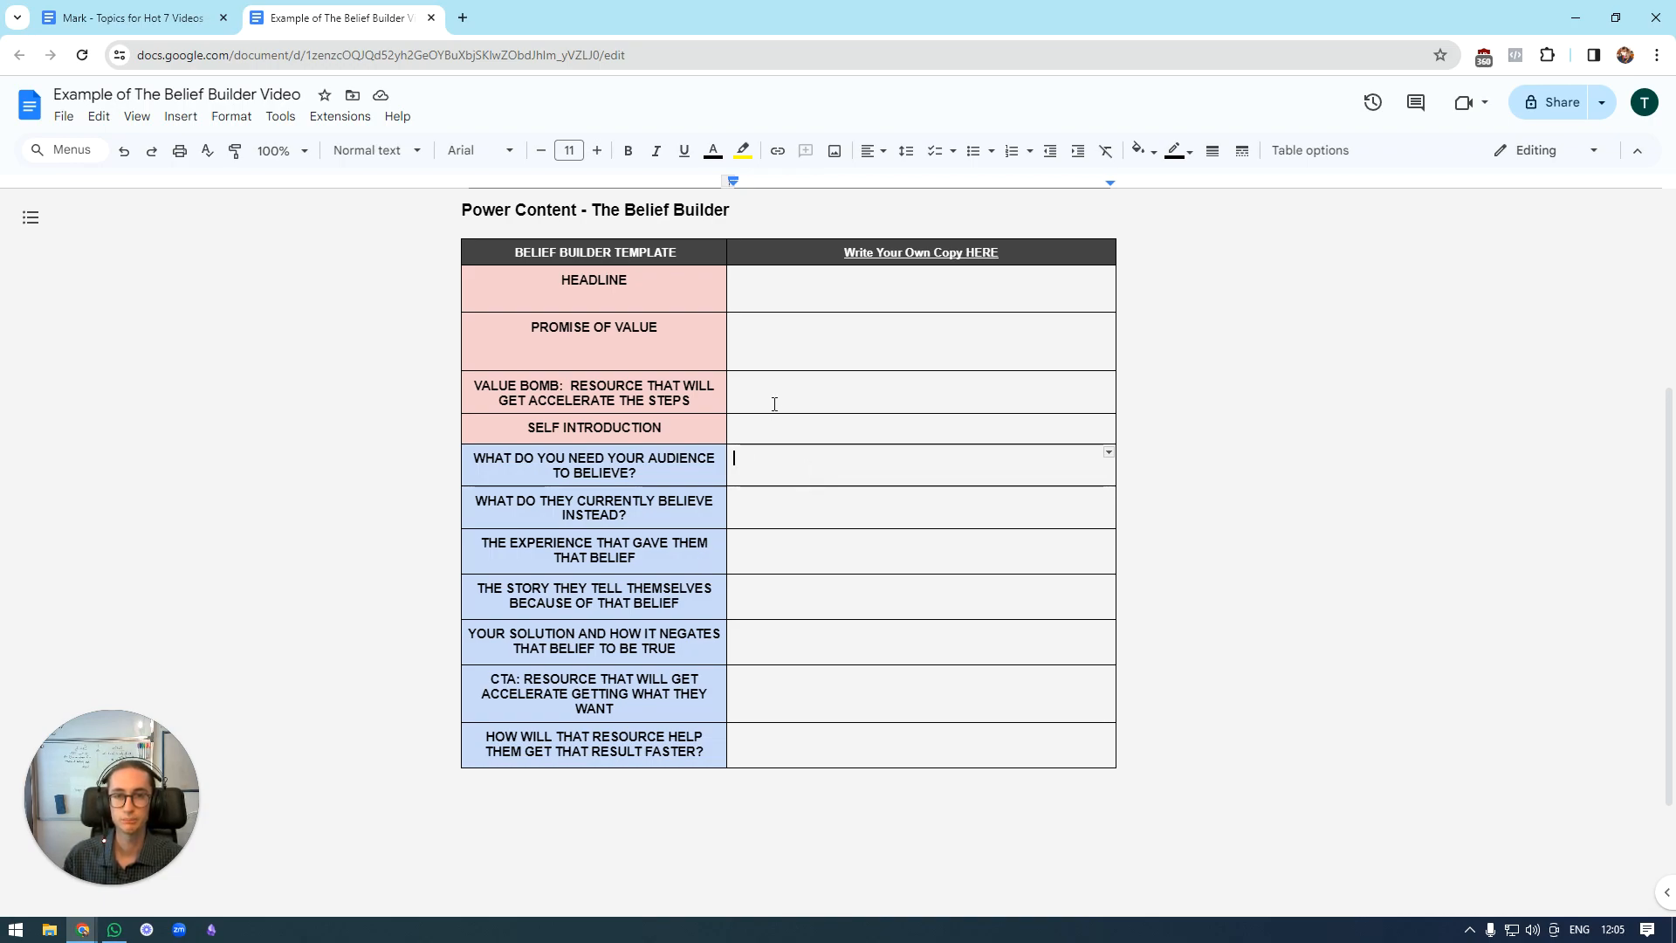
pyautogui.moveTo(816, 288); pyautogui.dragTo(820, 418)
pyautogui.click(1293, 362)
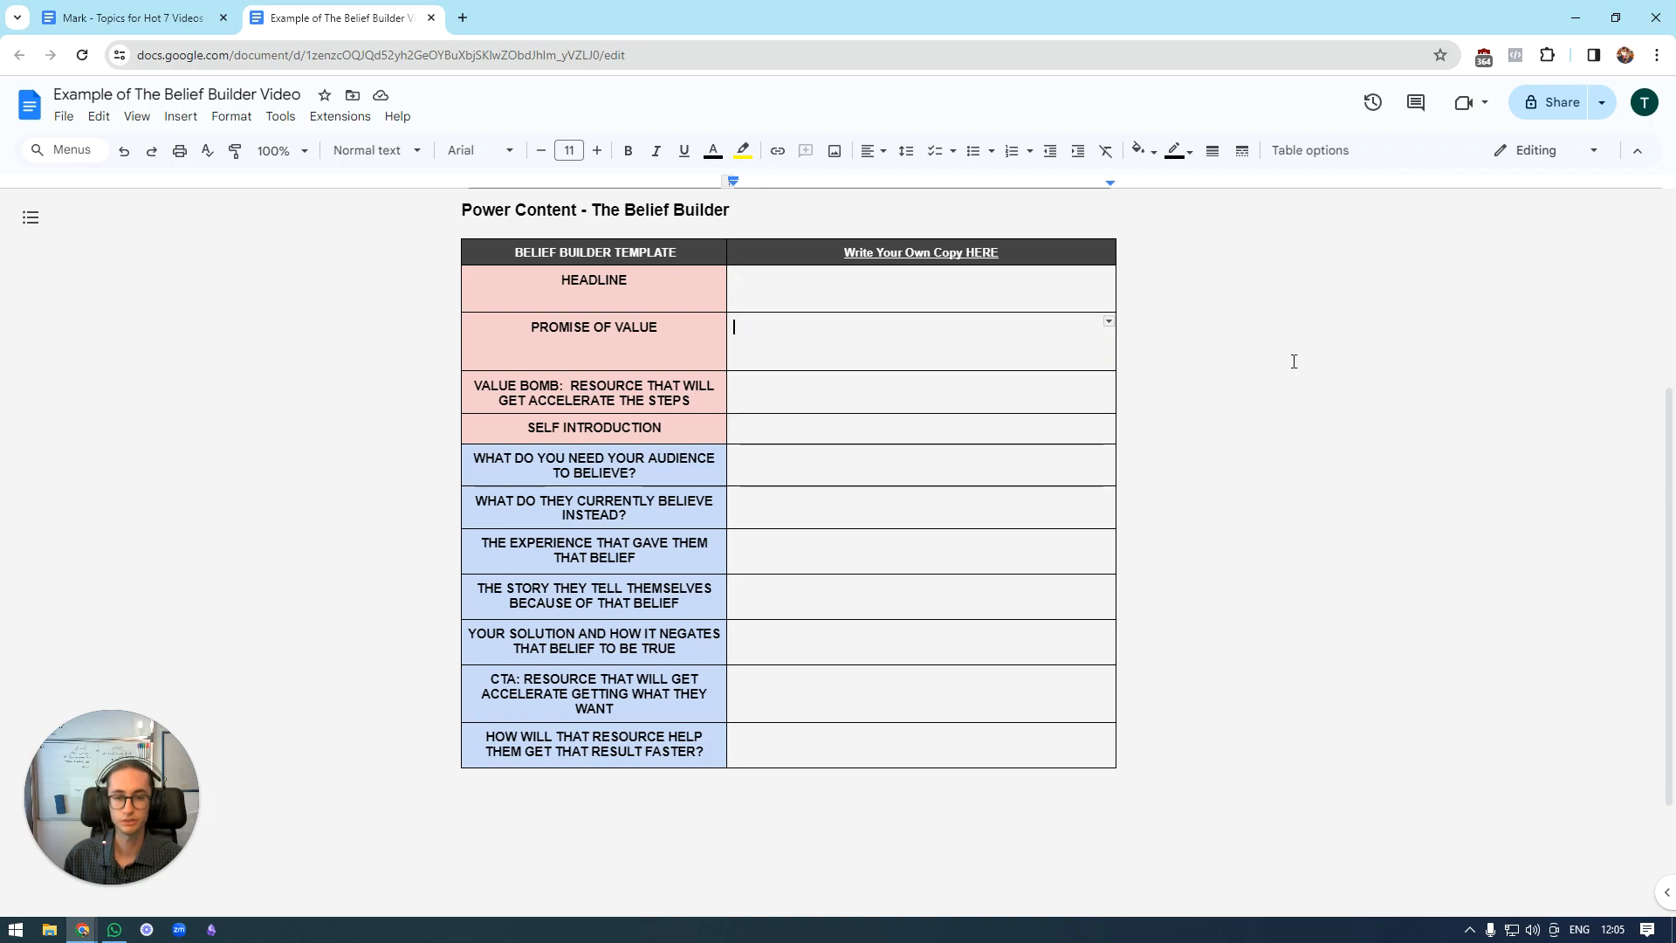
pyautogui.click(1057, 473)
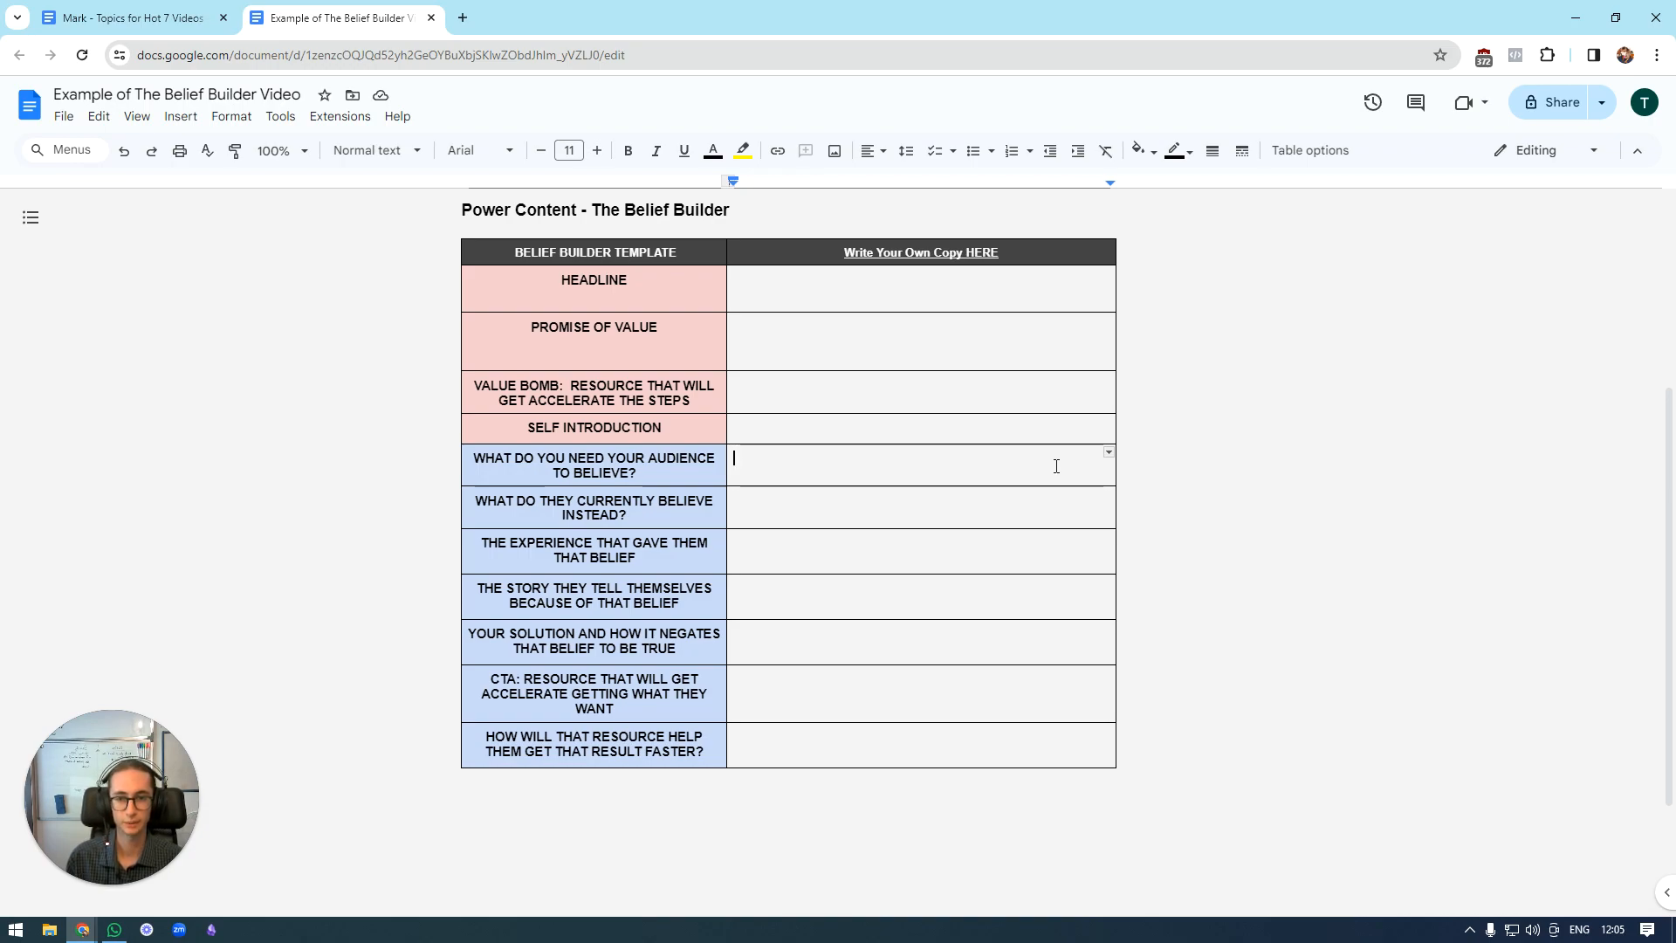
pyautogui.moveTo(1056, 466); pyautogui.dragTo(901, 759)
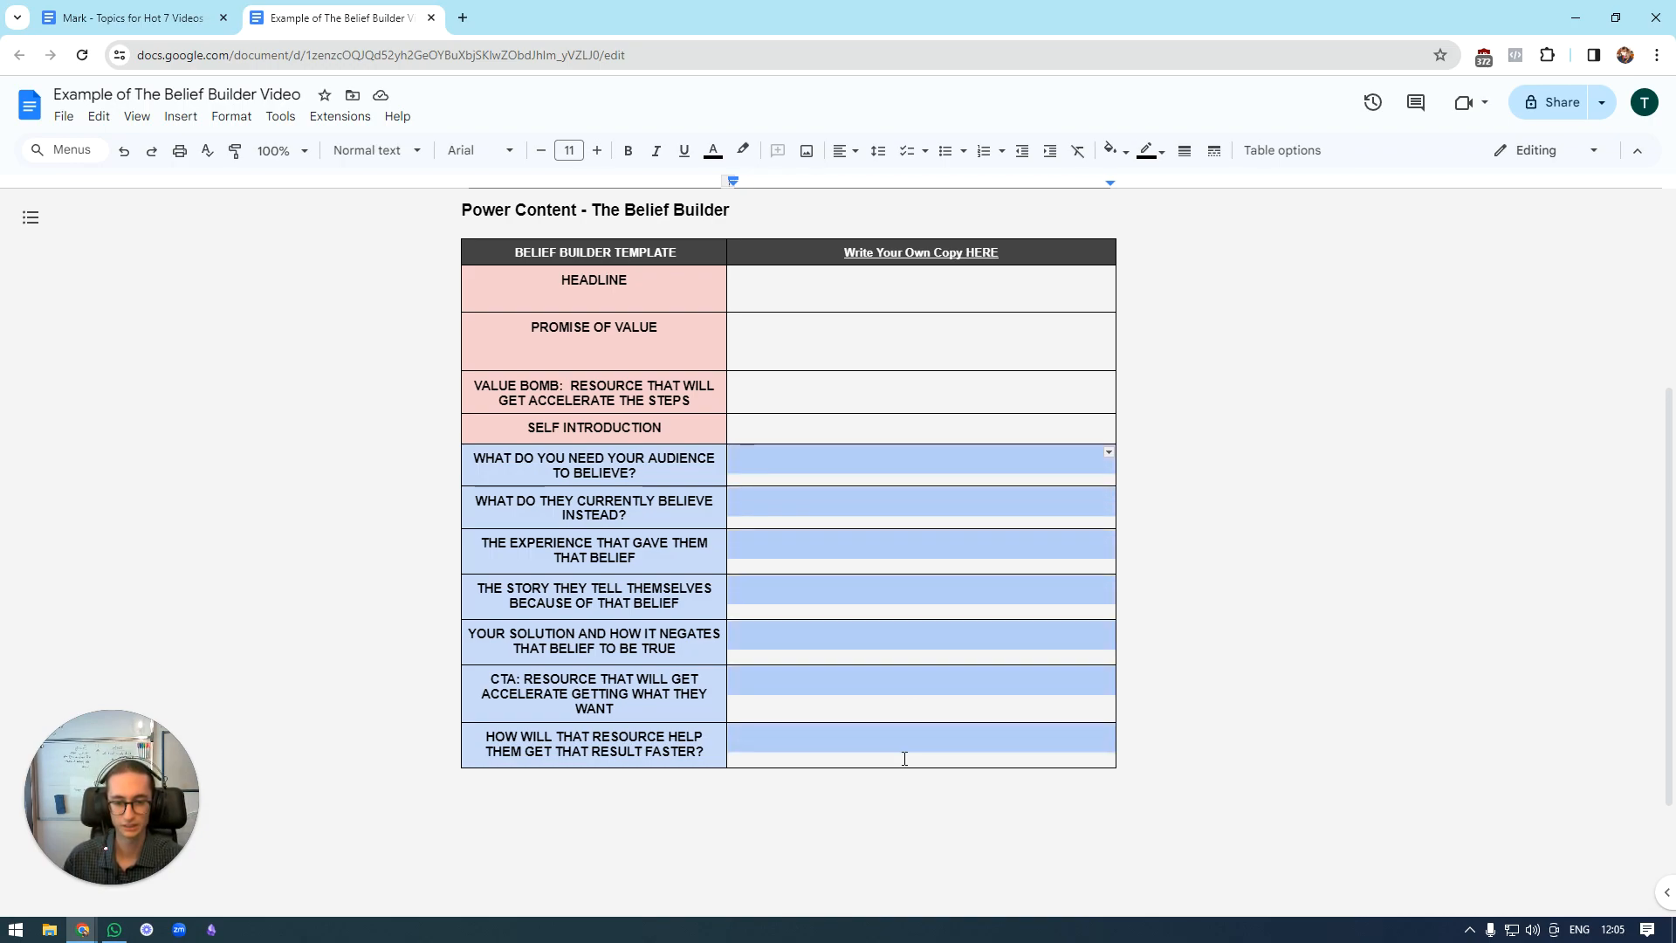
pyautogui.click(1185, 651)
pyautogui.moveTo(941, 287); pyautogui.dragTo(967, 752)
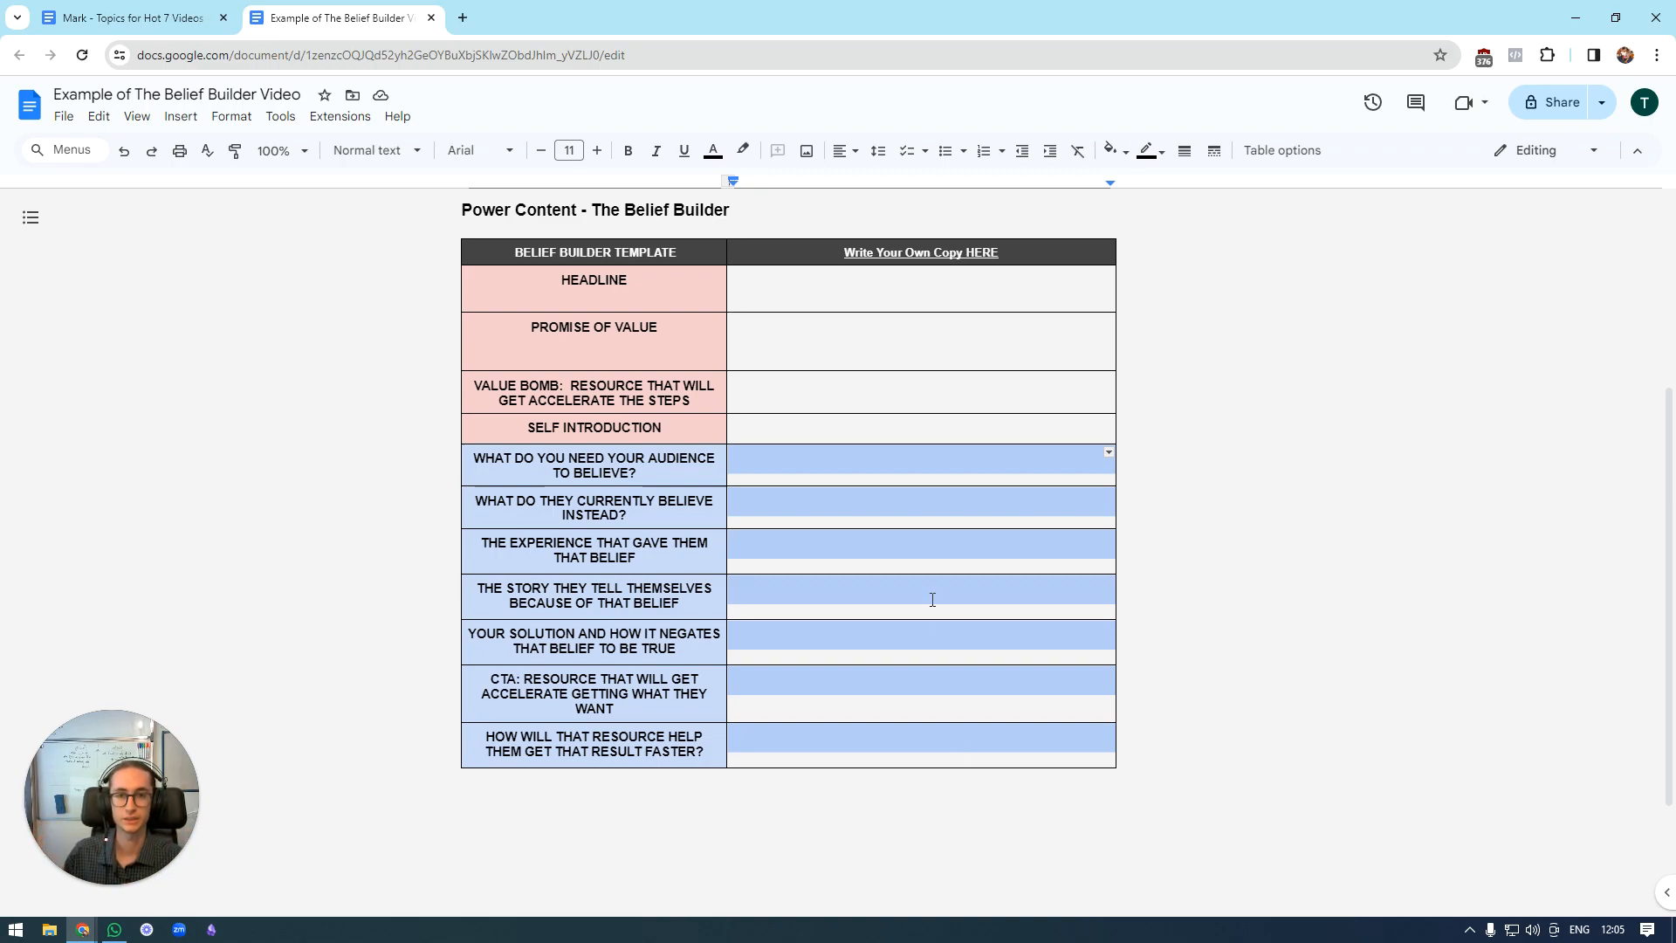
pyautogui.moveTo(869, 286); pyautogui.dragTo(874, 424)
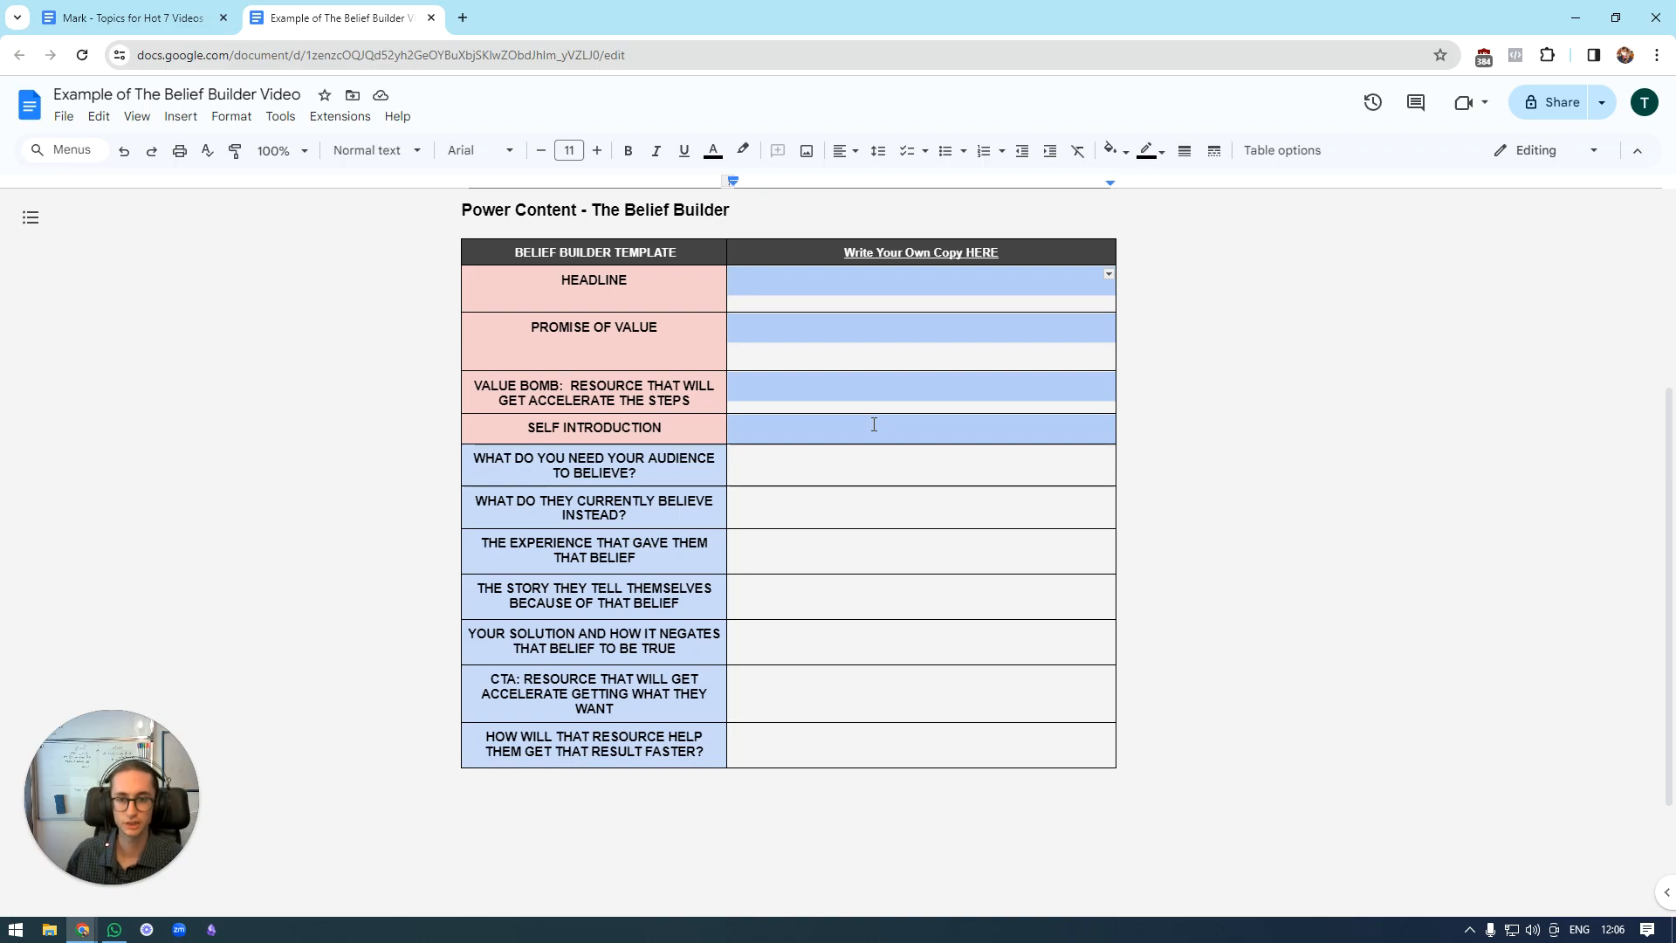
pyautogui.click(873, 424)
pyautogui.click(659, 295)
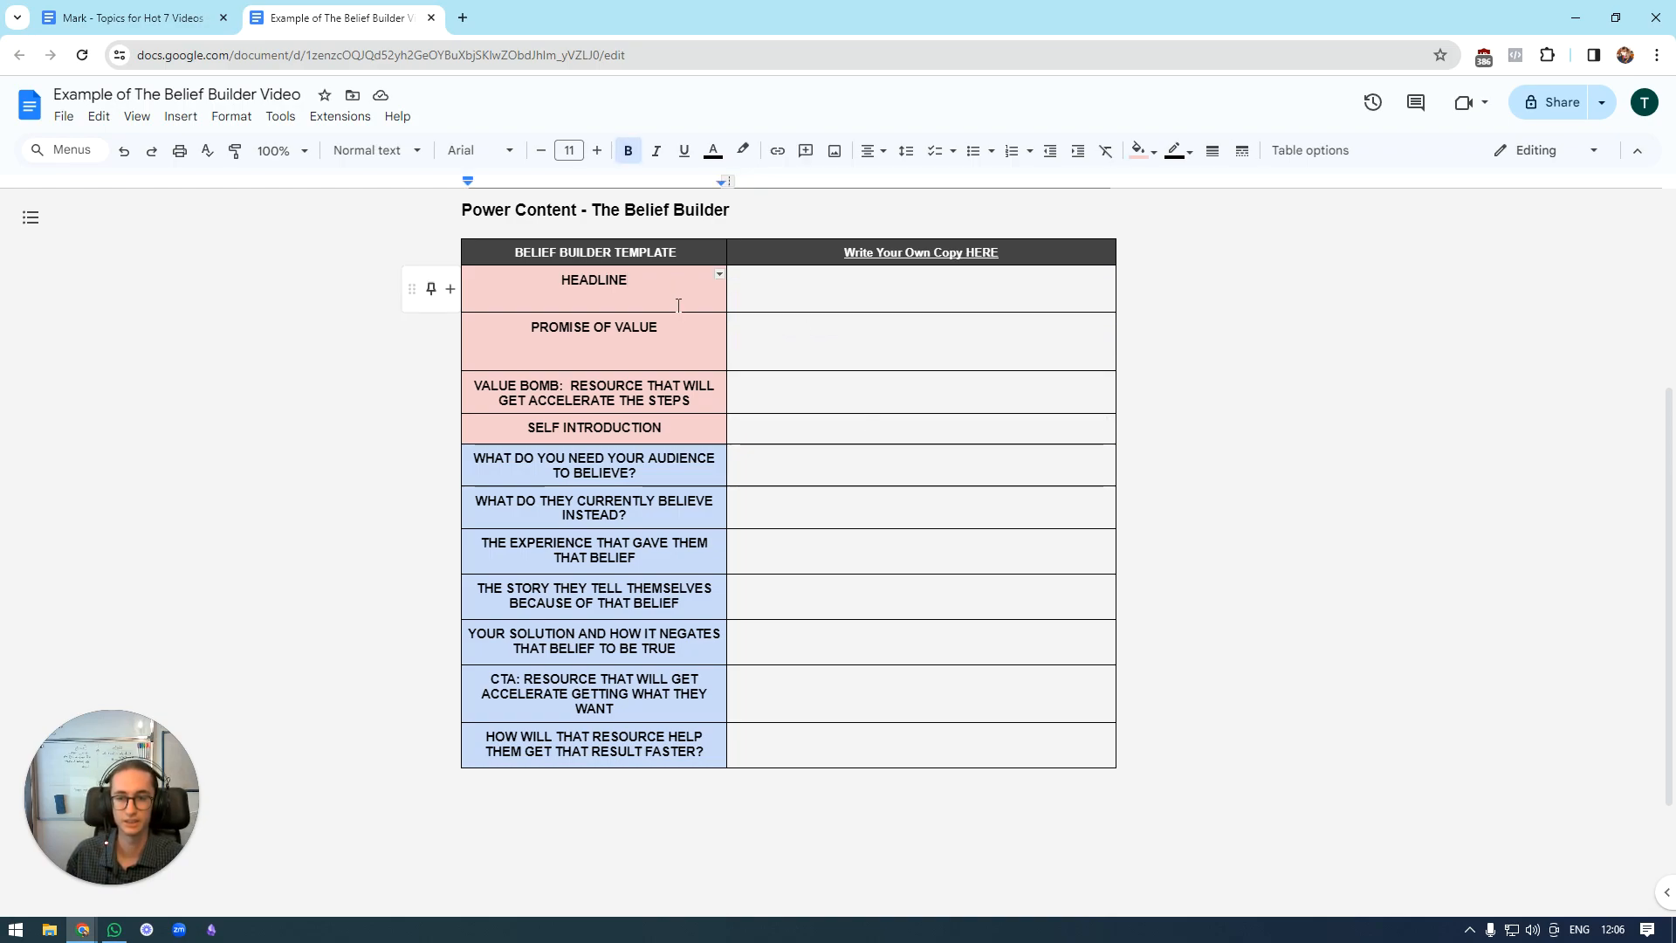
pyautogui.click(691, 340)
pyautogui.click(772, 459)
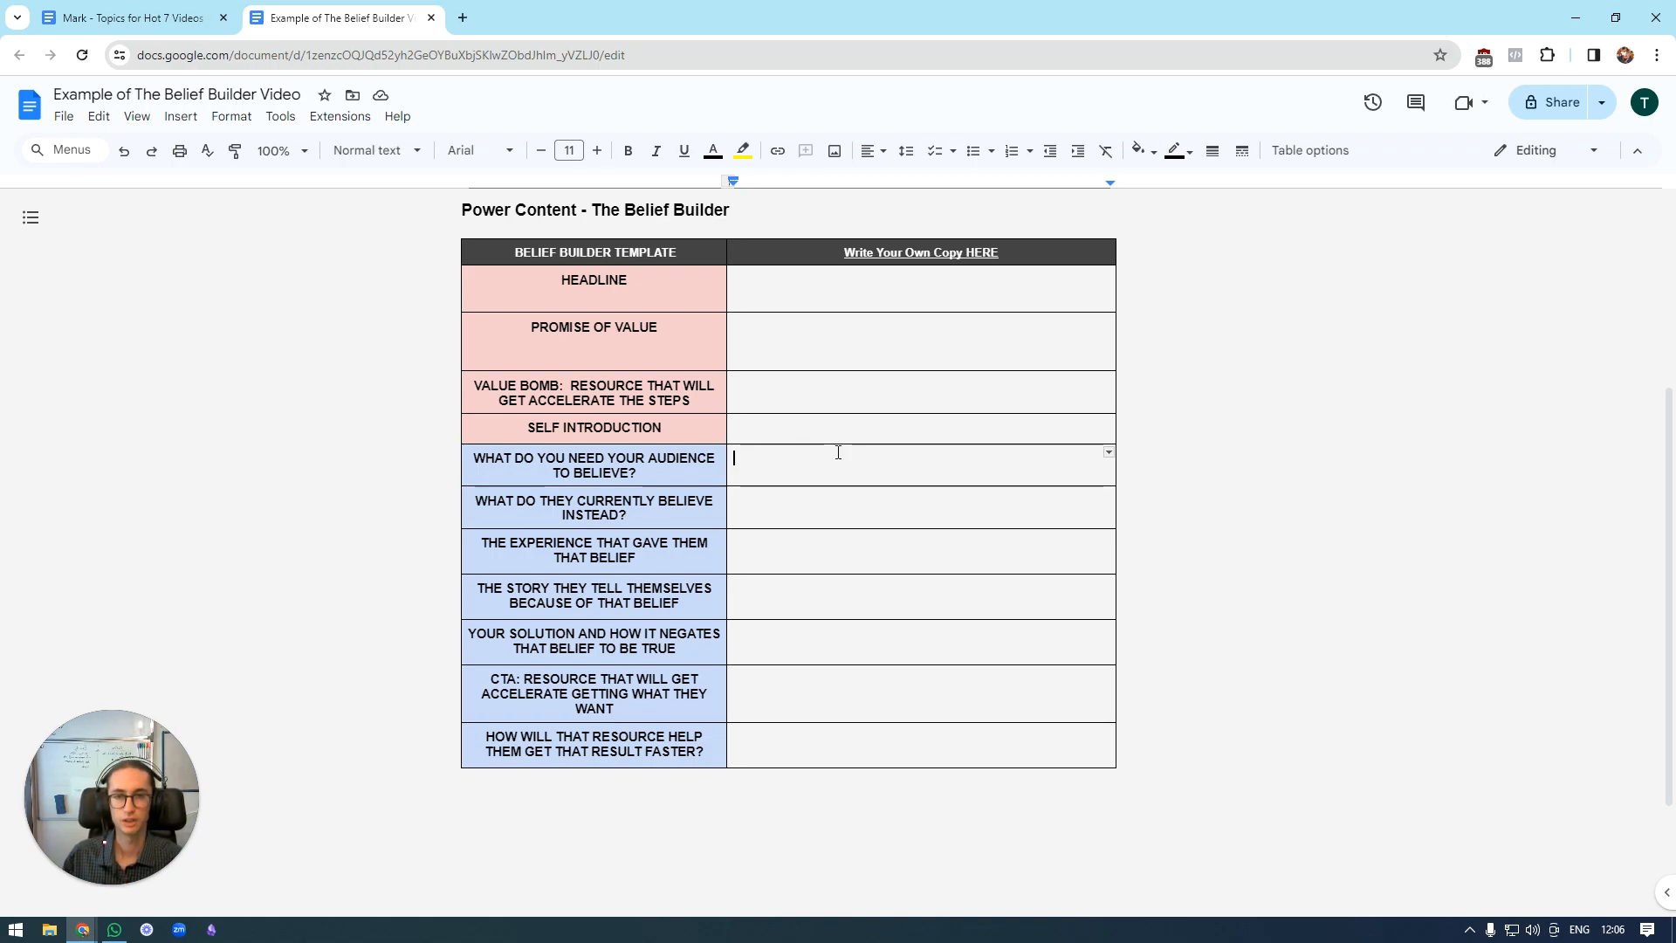
# Add two blank lines after the last paragraph of the buyer-list notes above the table.
pyautogui.scroll(4, 838, 452)
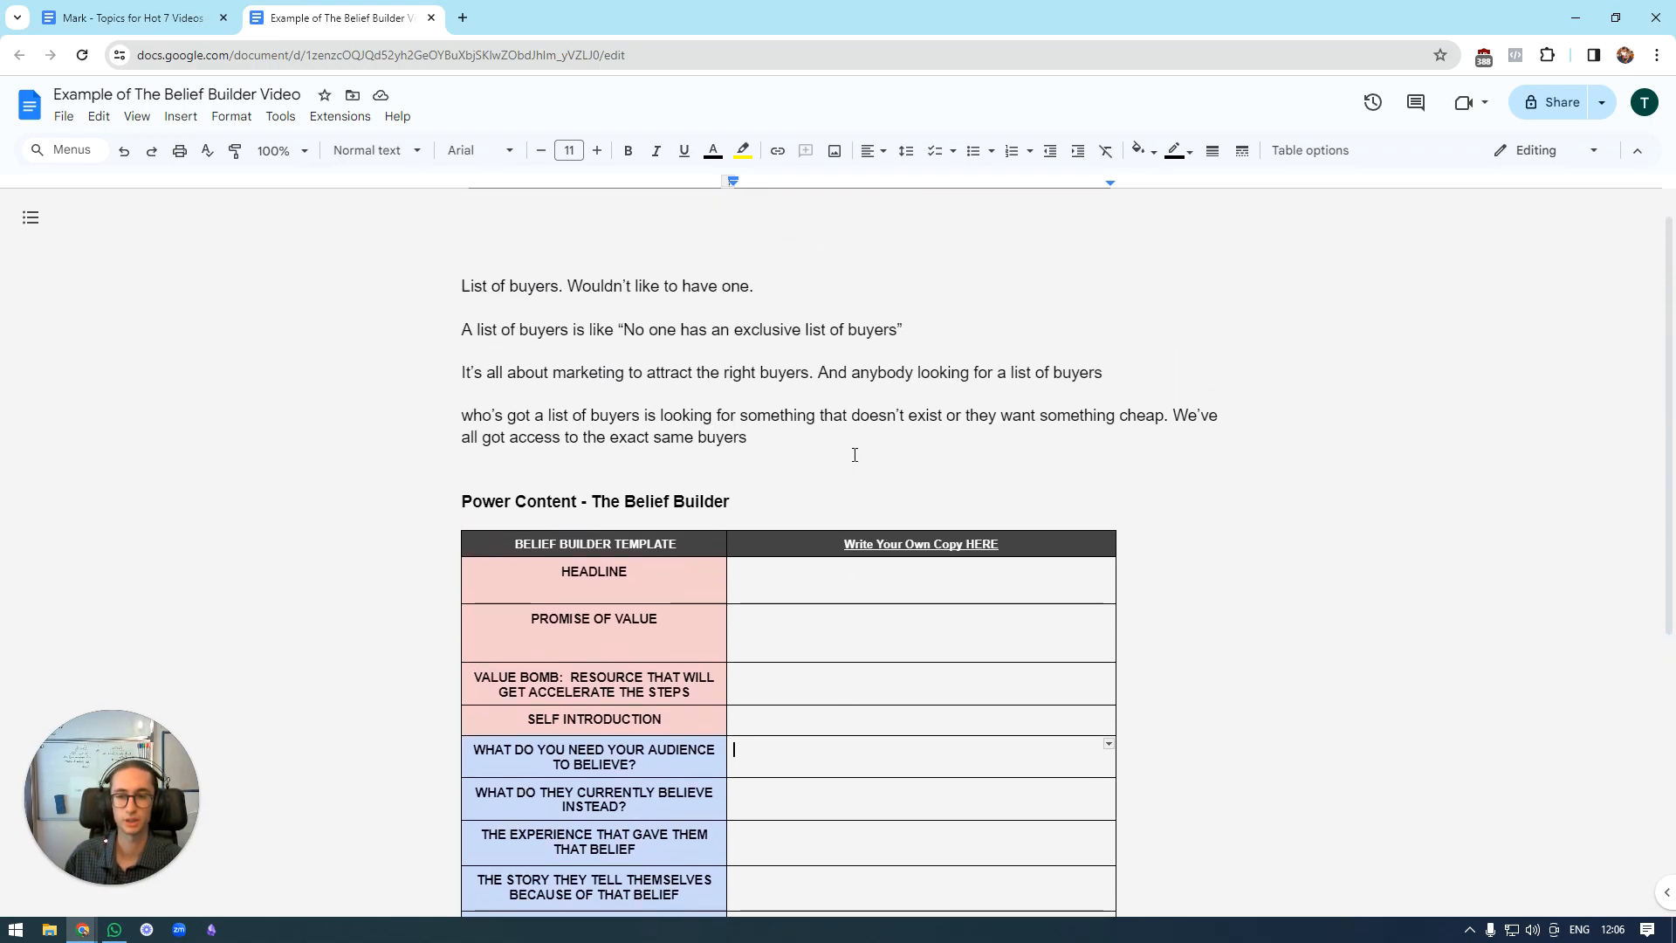
pyautogui.scroll(-1, 933, 704)
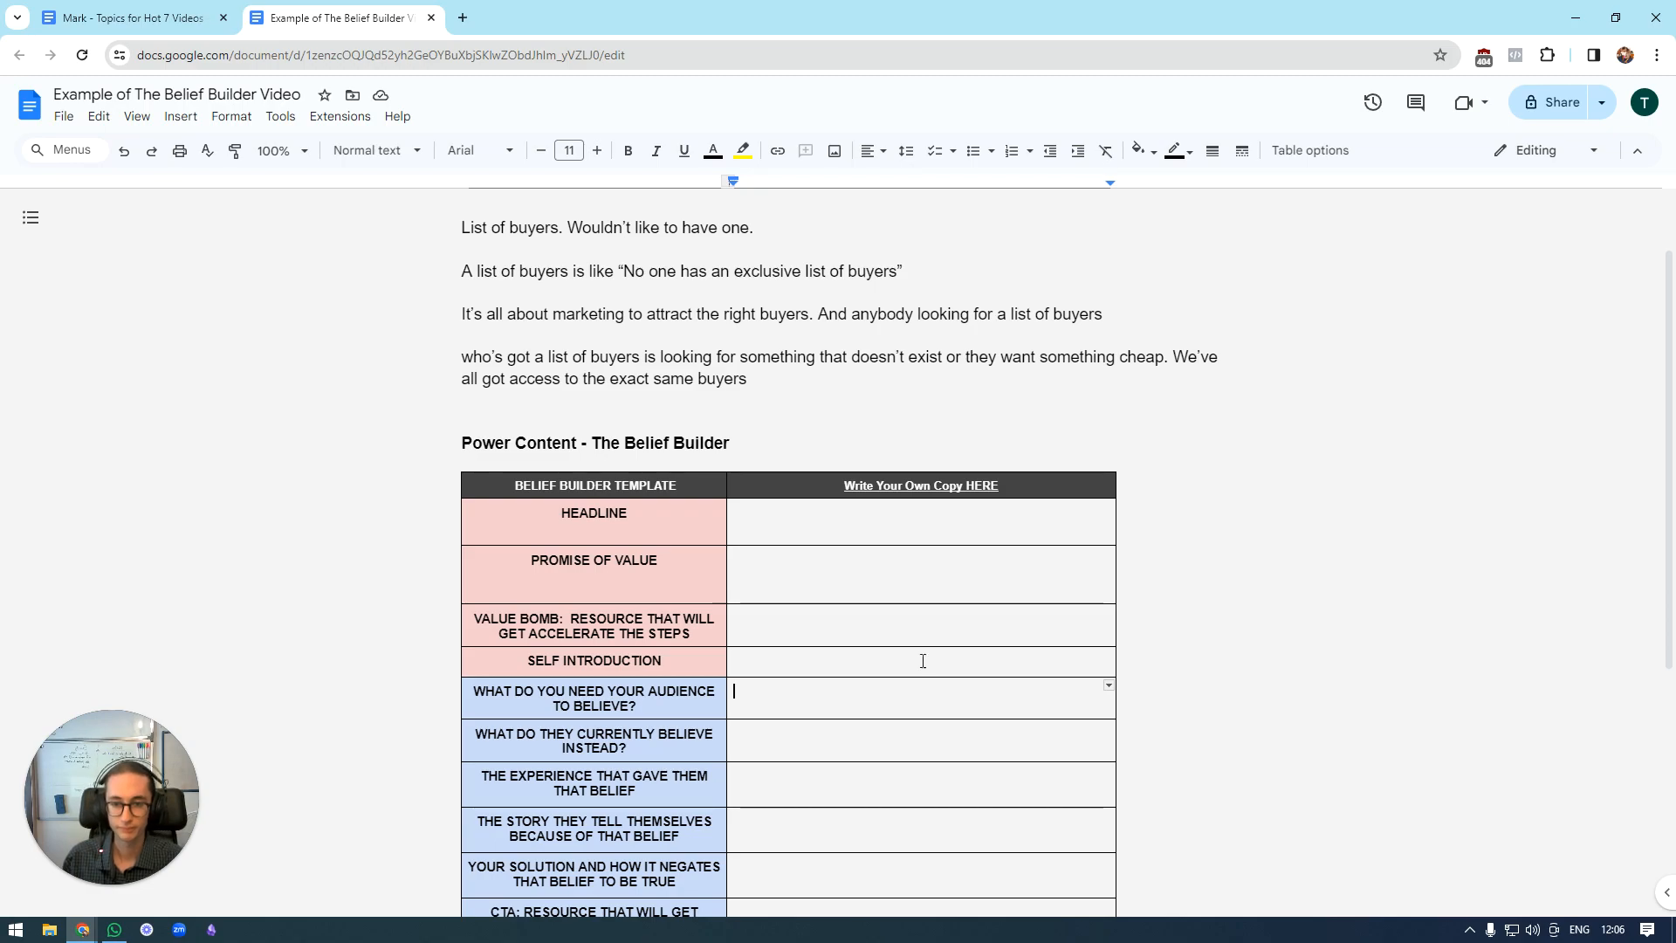
pyautogui.click(770, 378)
pyautogui.press('Return')
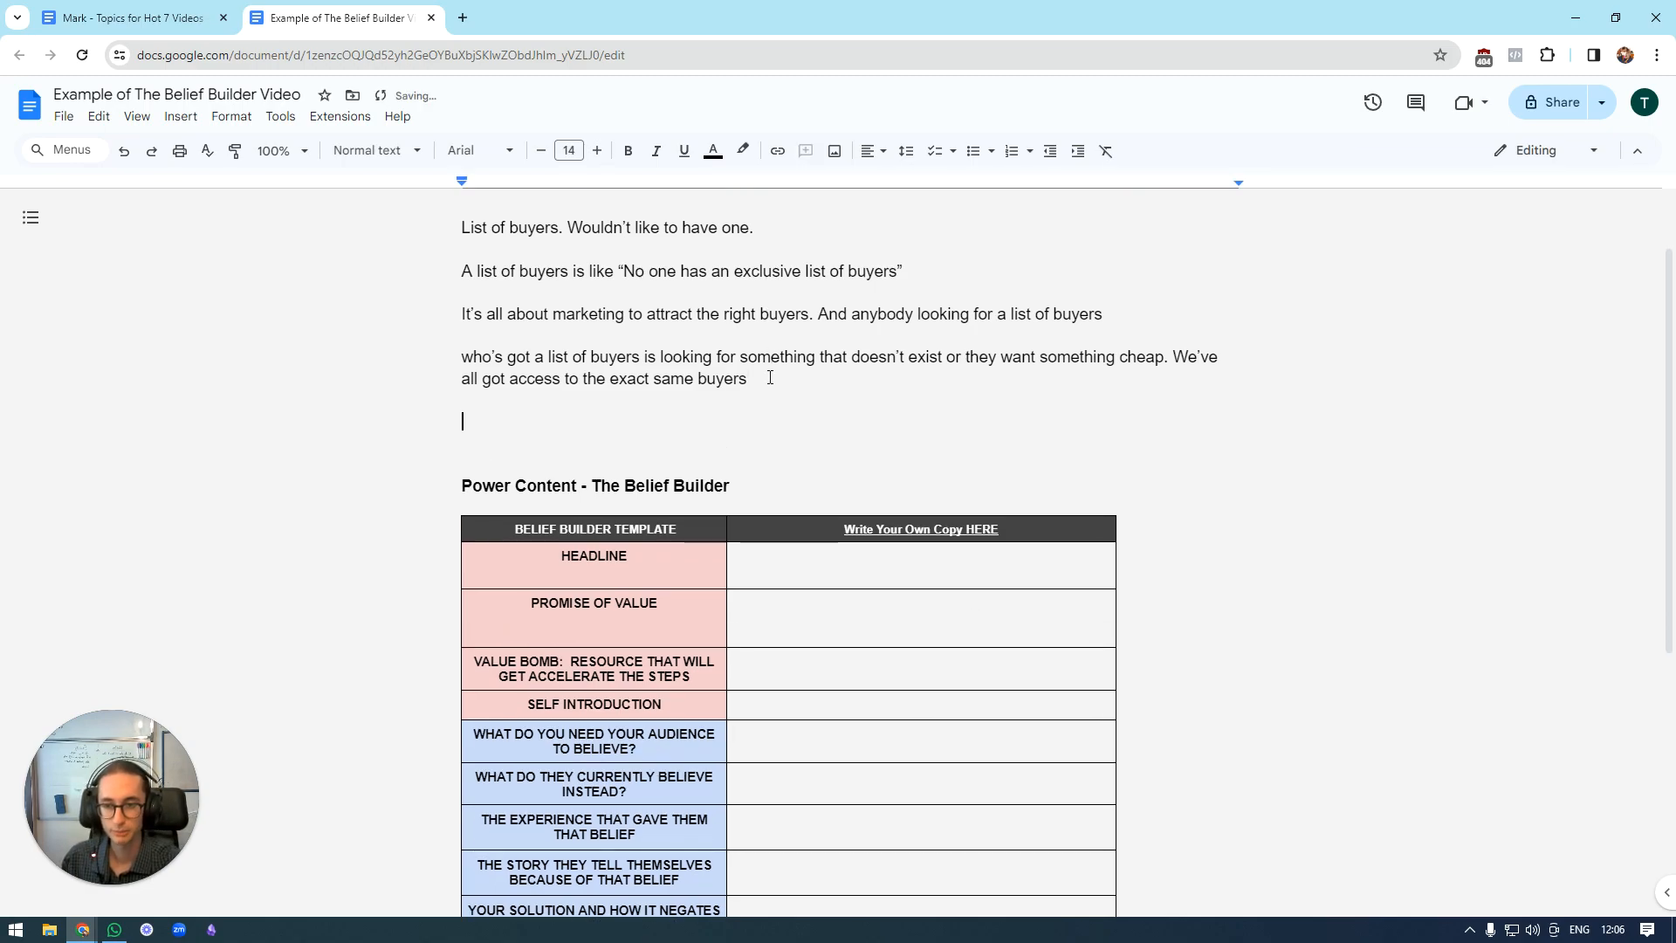
pyautogui.press('Return')
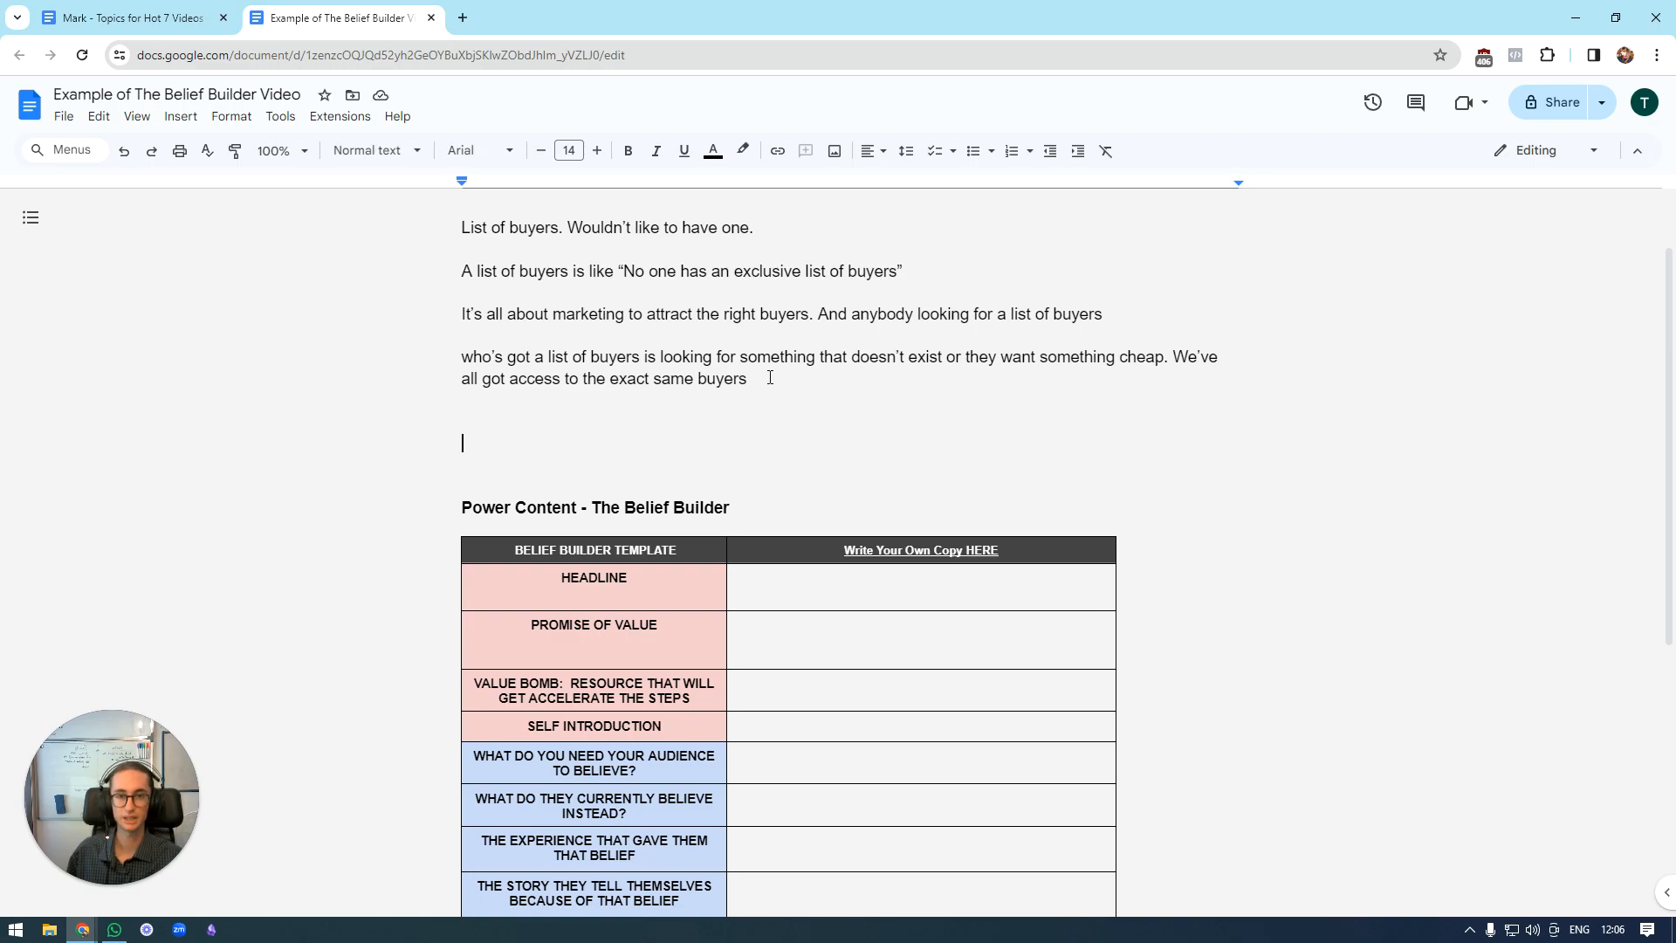
# Answer what the audience needs to believe with "That their estate agent does not need a massive list of buyers to sell their home.".
pyautogui.scroll(-3, 931, 343)
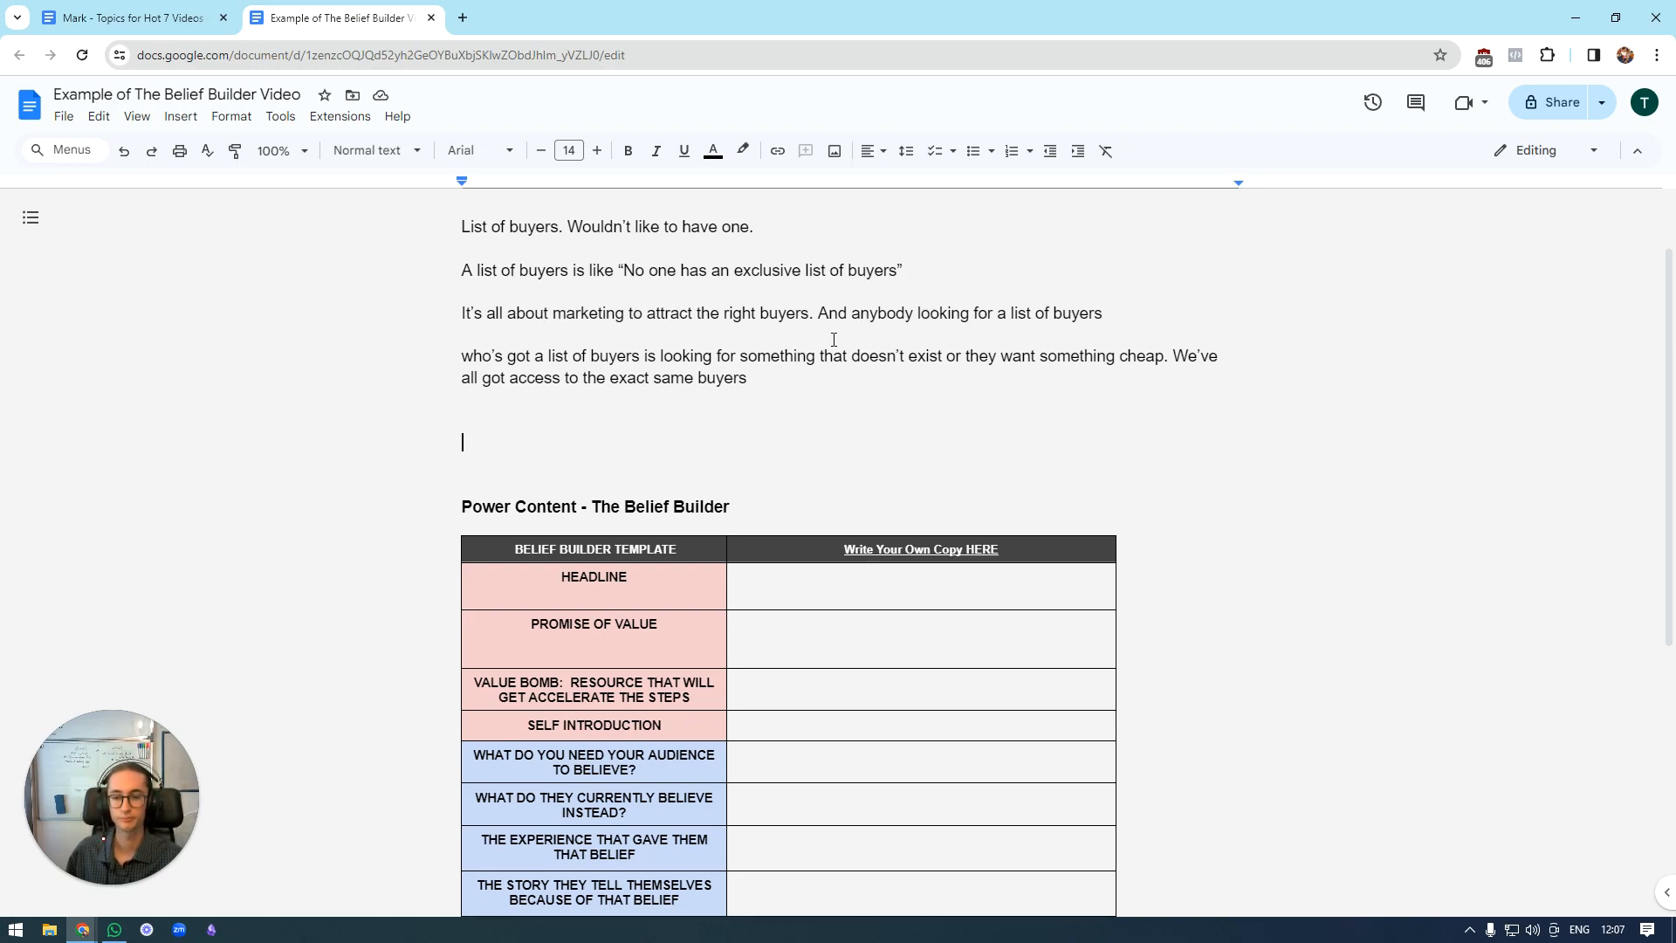
pyautogui.click(773, 536)
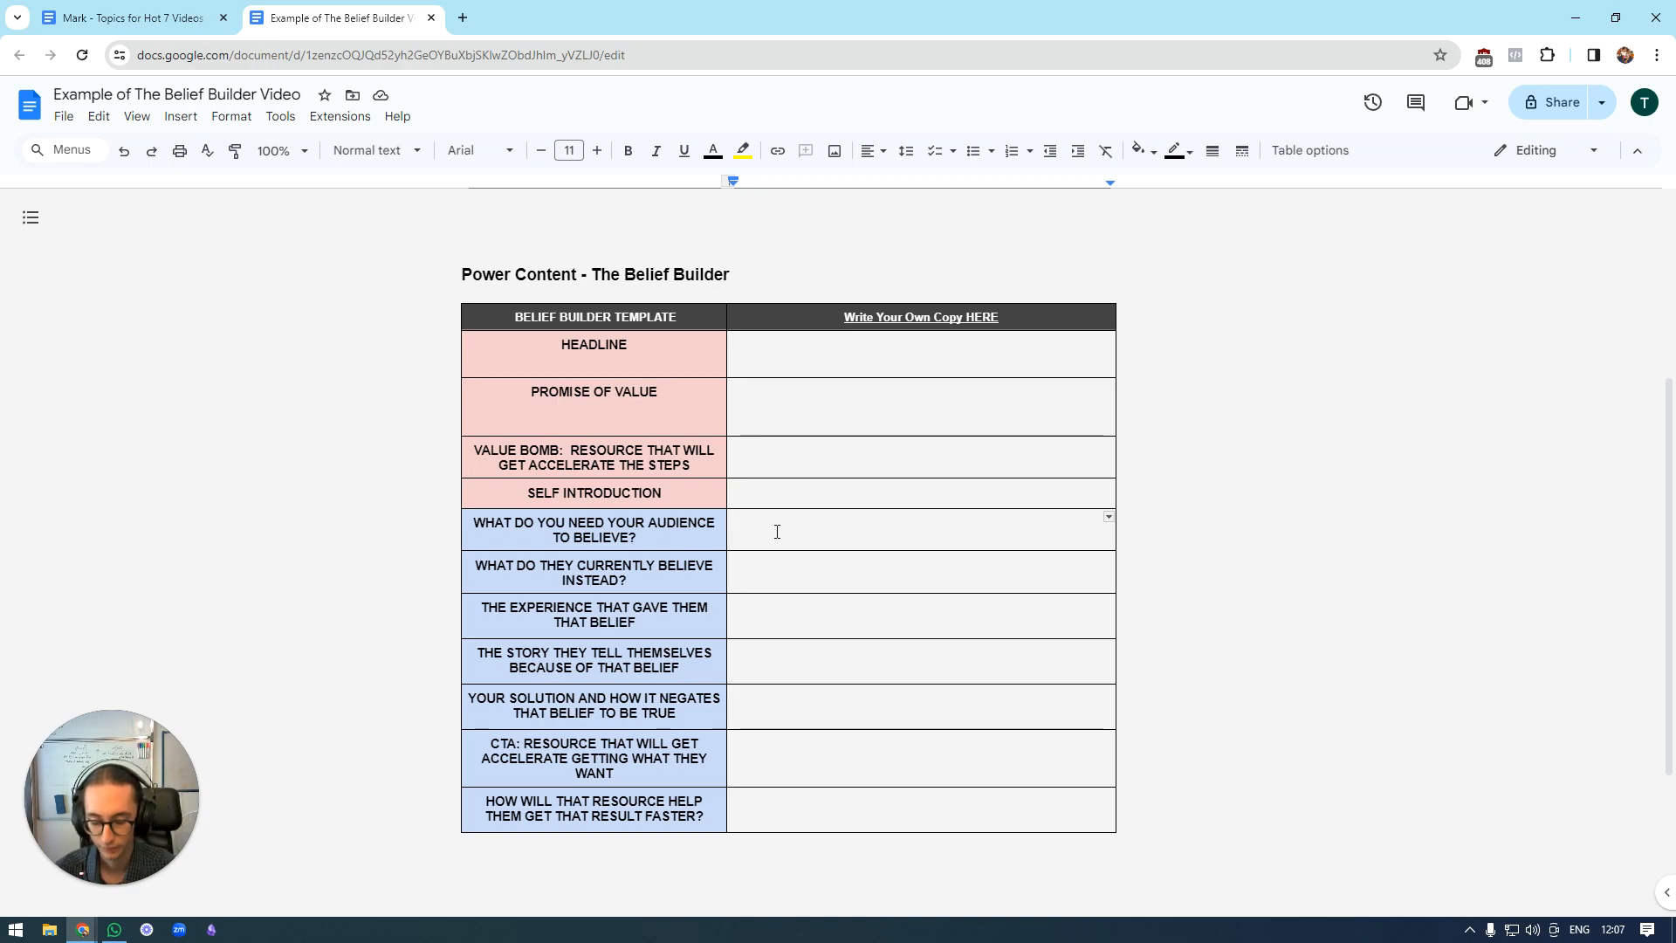
pyautogui.write('That their estate a')
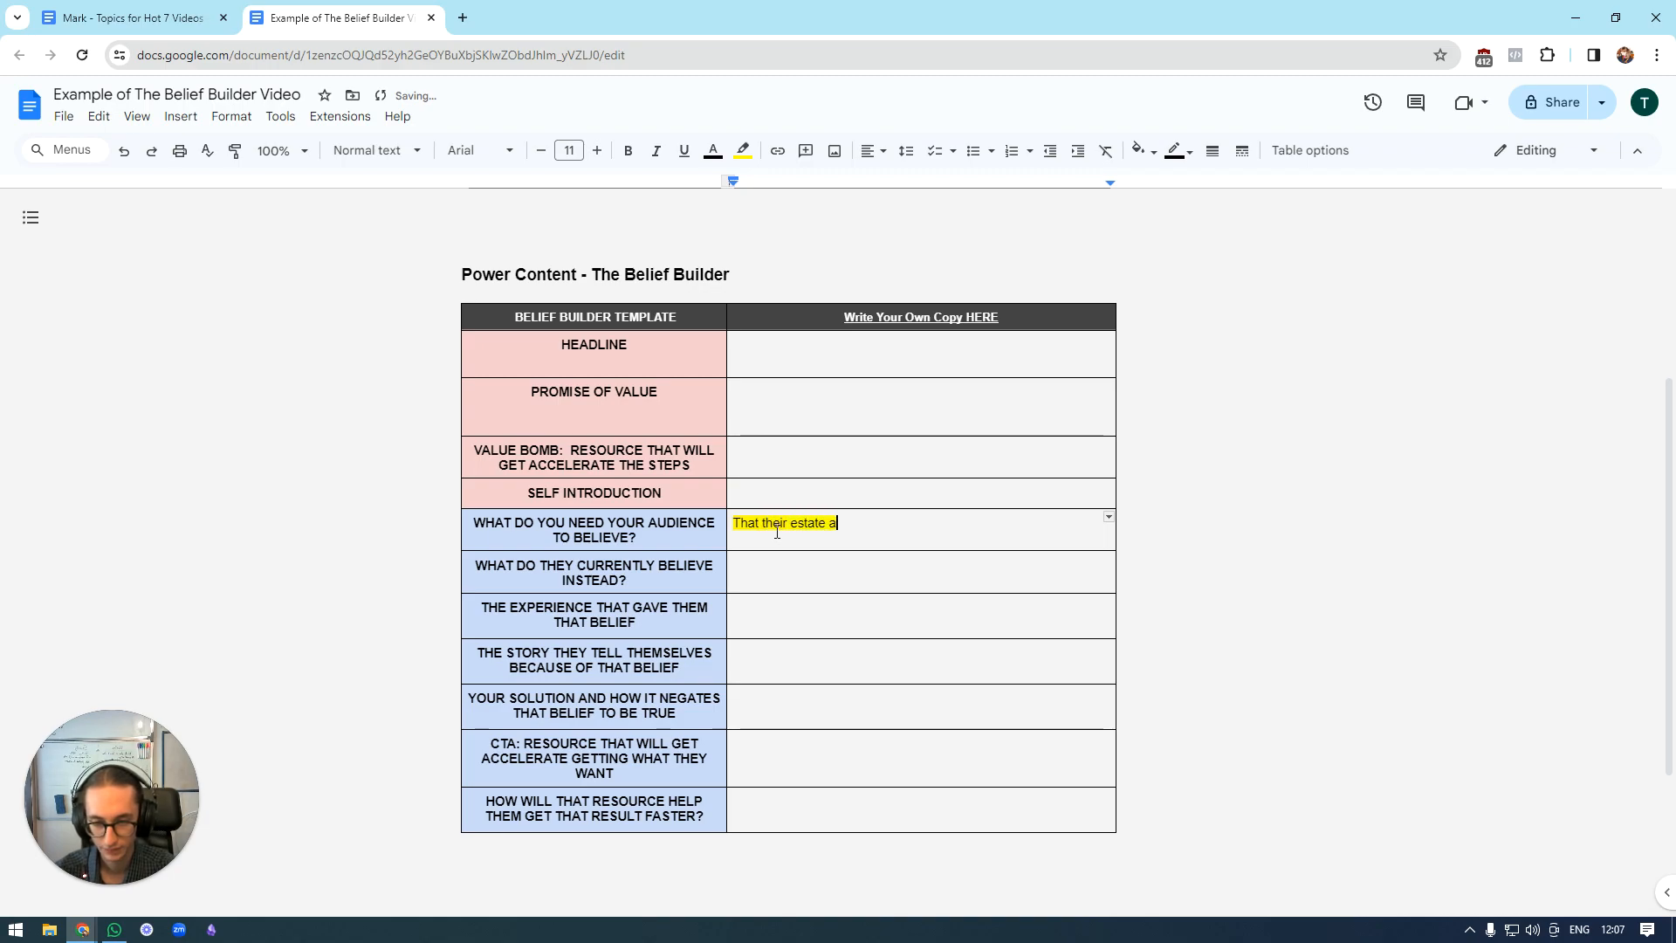
pyautogui.write('gent does not ')
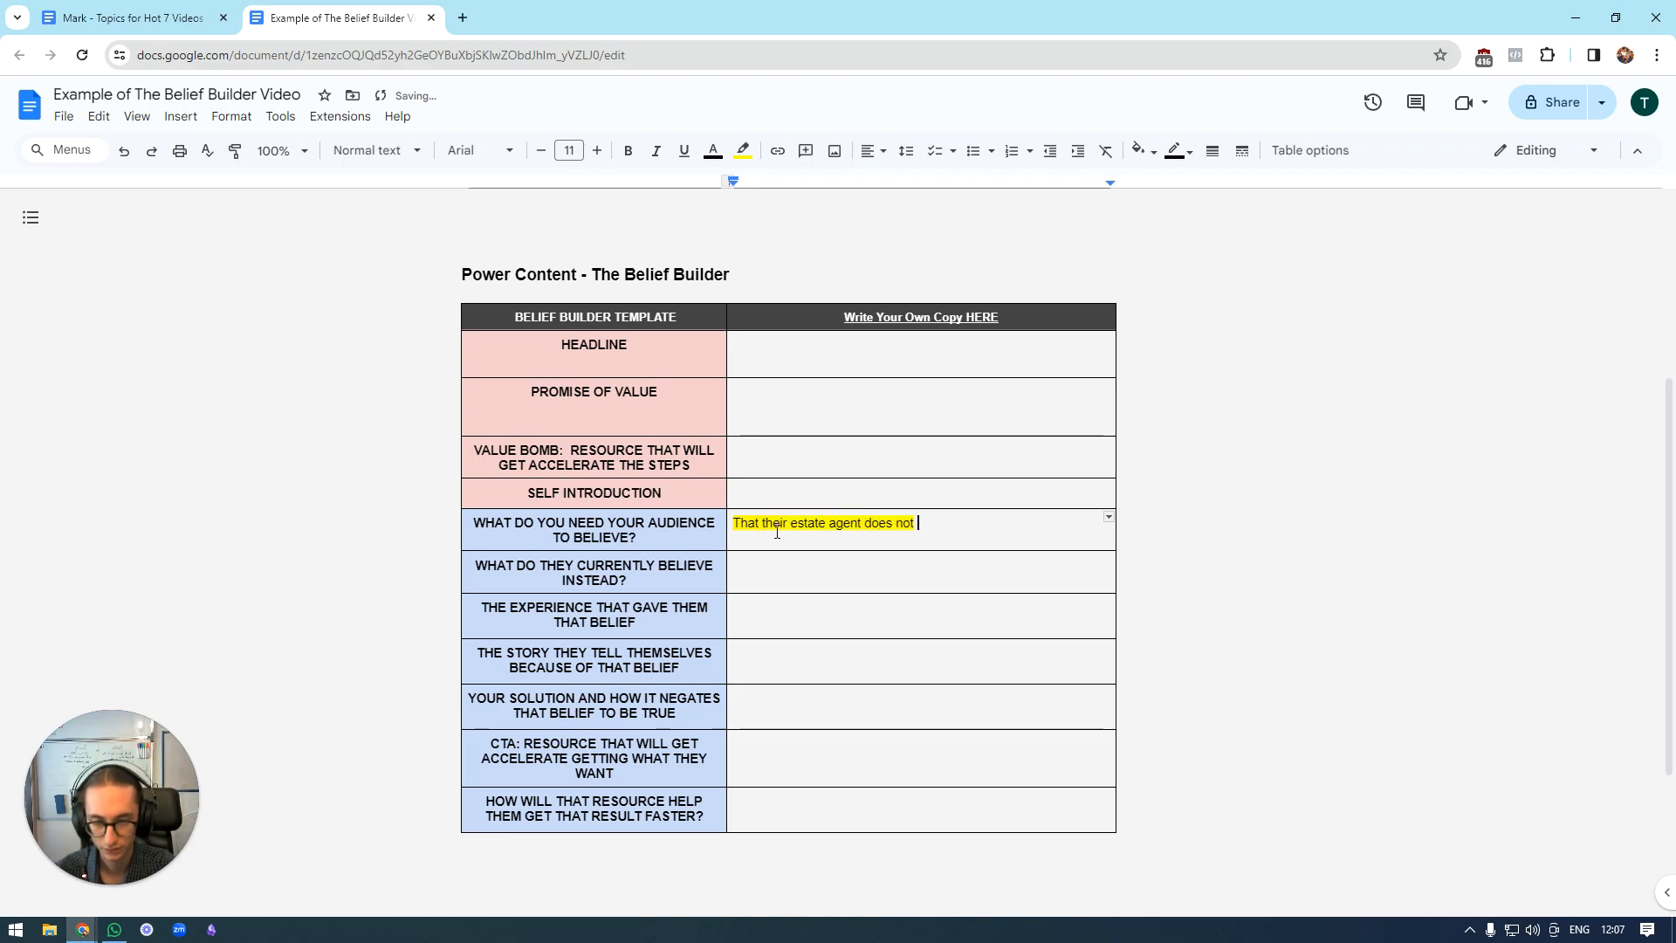
pyautogui.write('need a ')
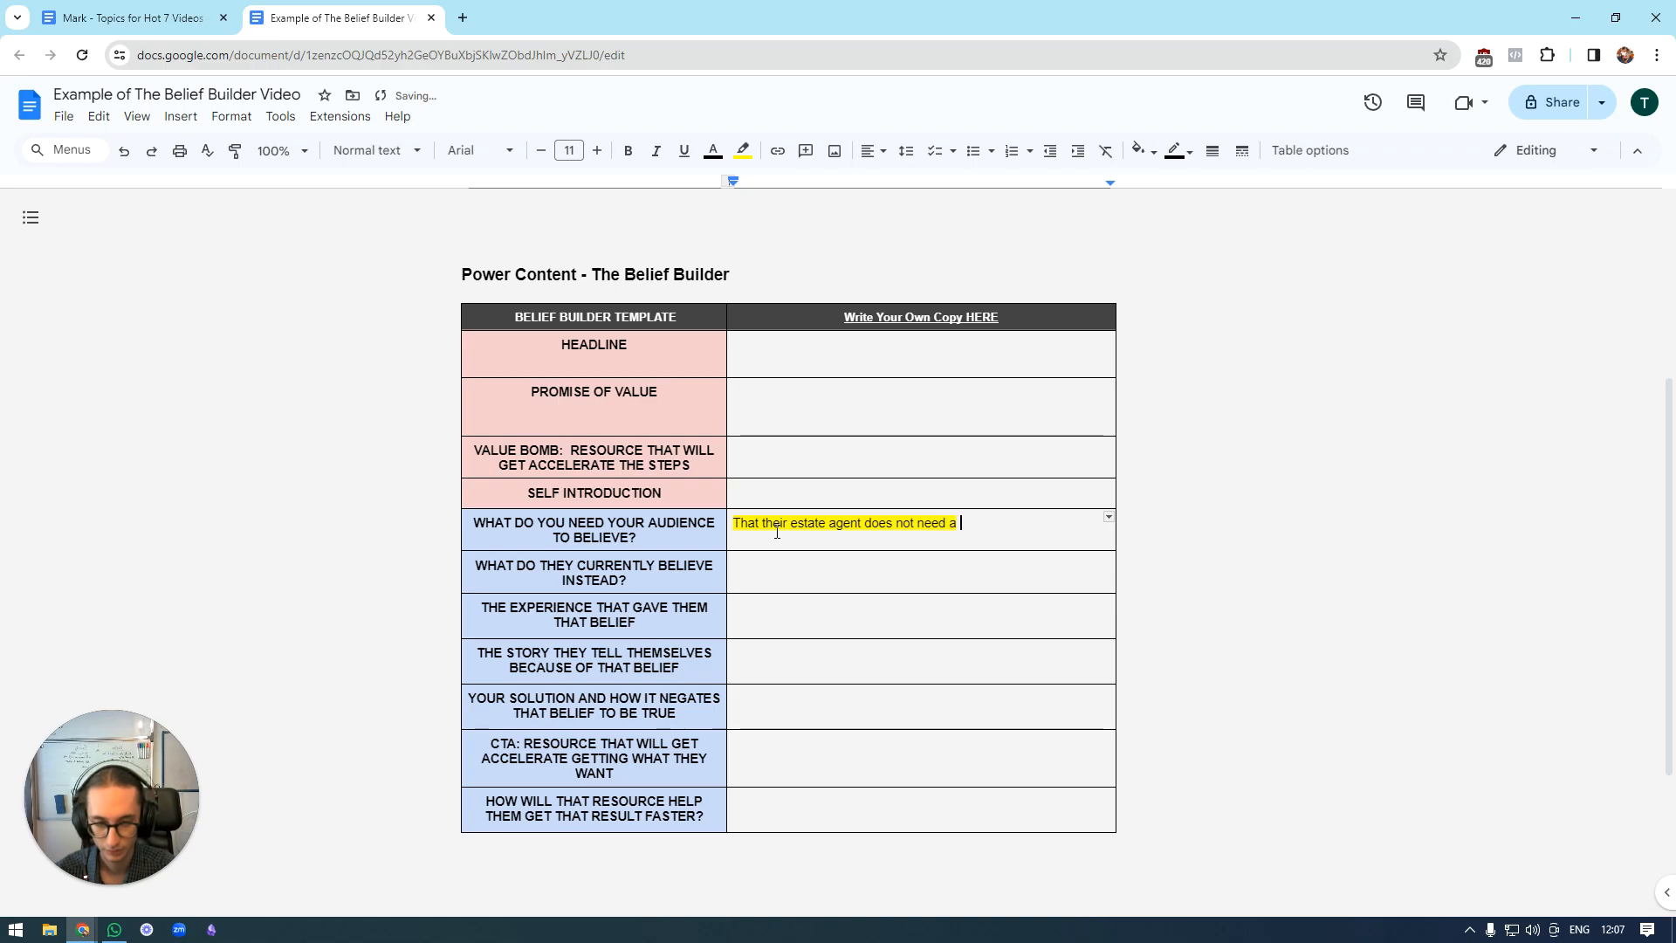
pyautogui.write('massive list of buyers ')
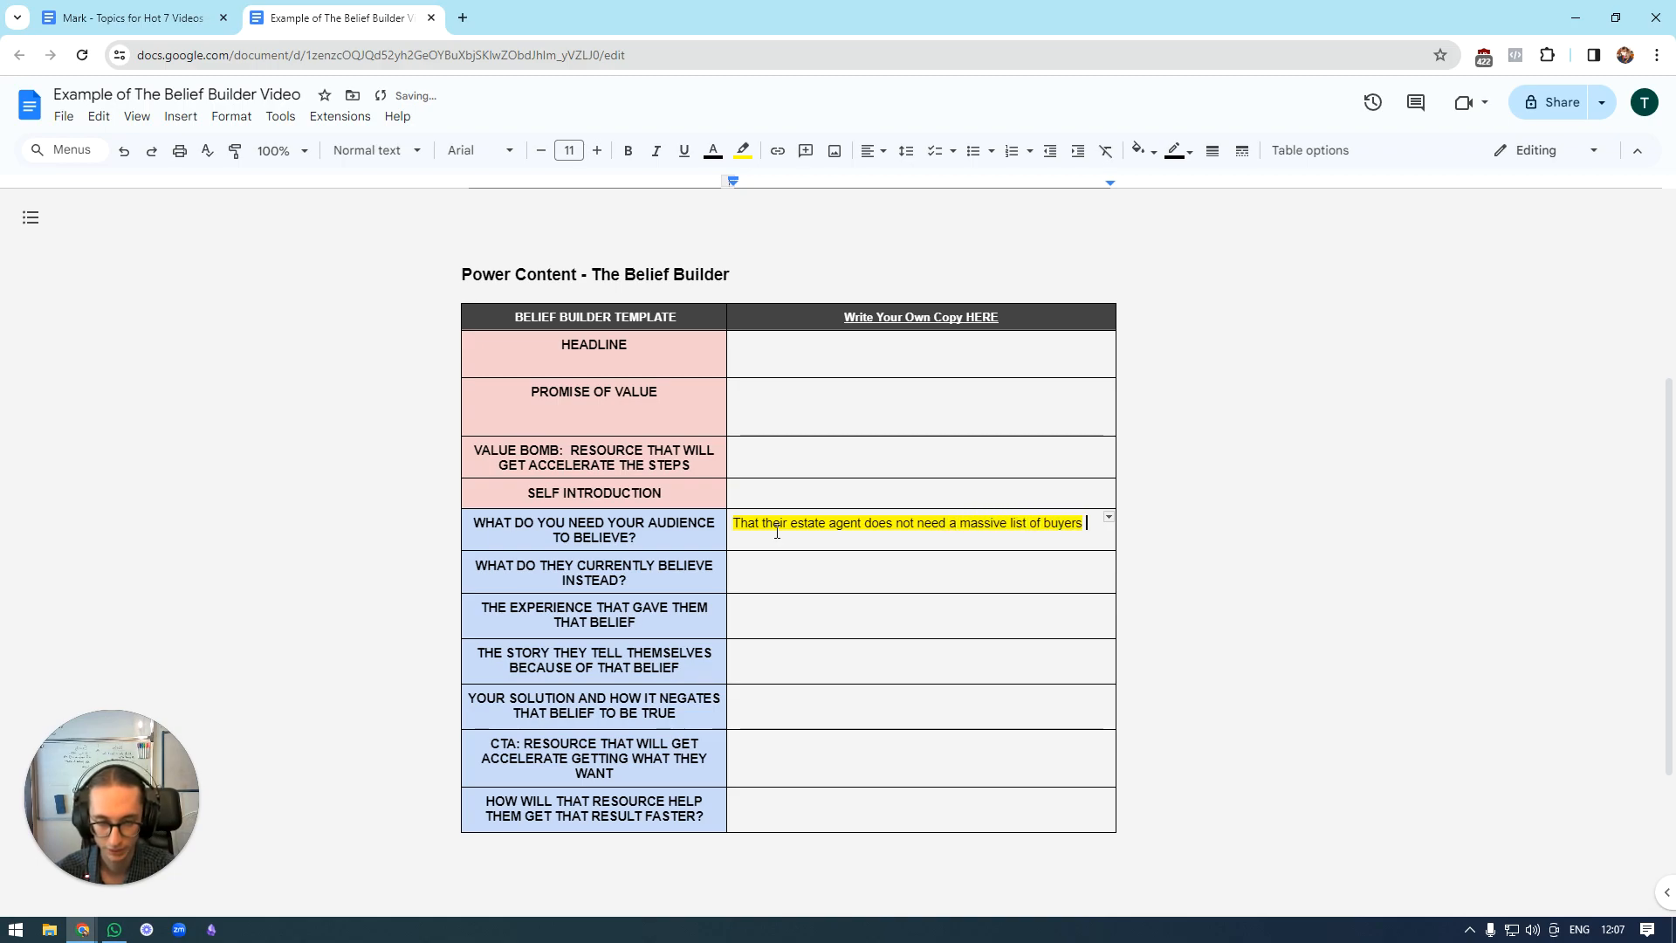
pyautogui.write('to sell their home.')
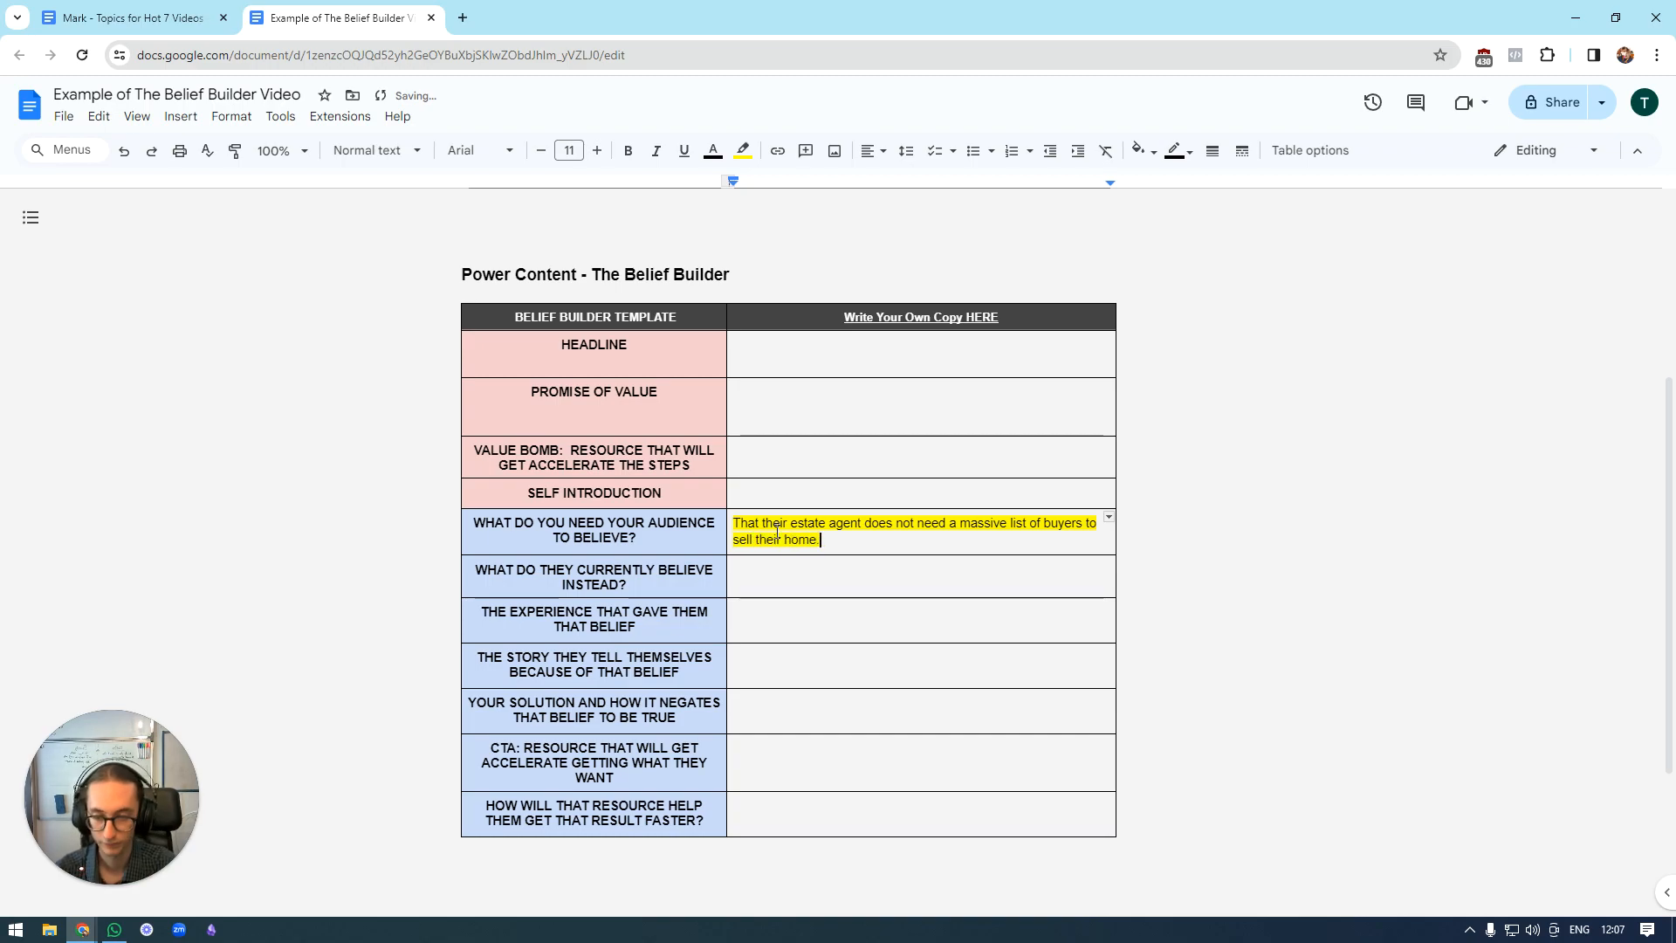
# Answer the current-belief row with "That if an estate agent has a list of buyers waiting for me, it's going to be much easier to sell my home".
pyautogui.press('Down')
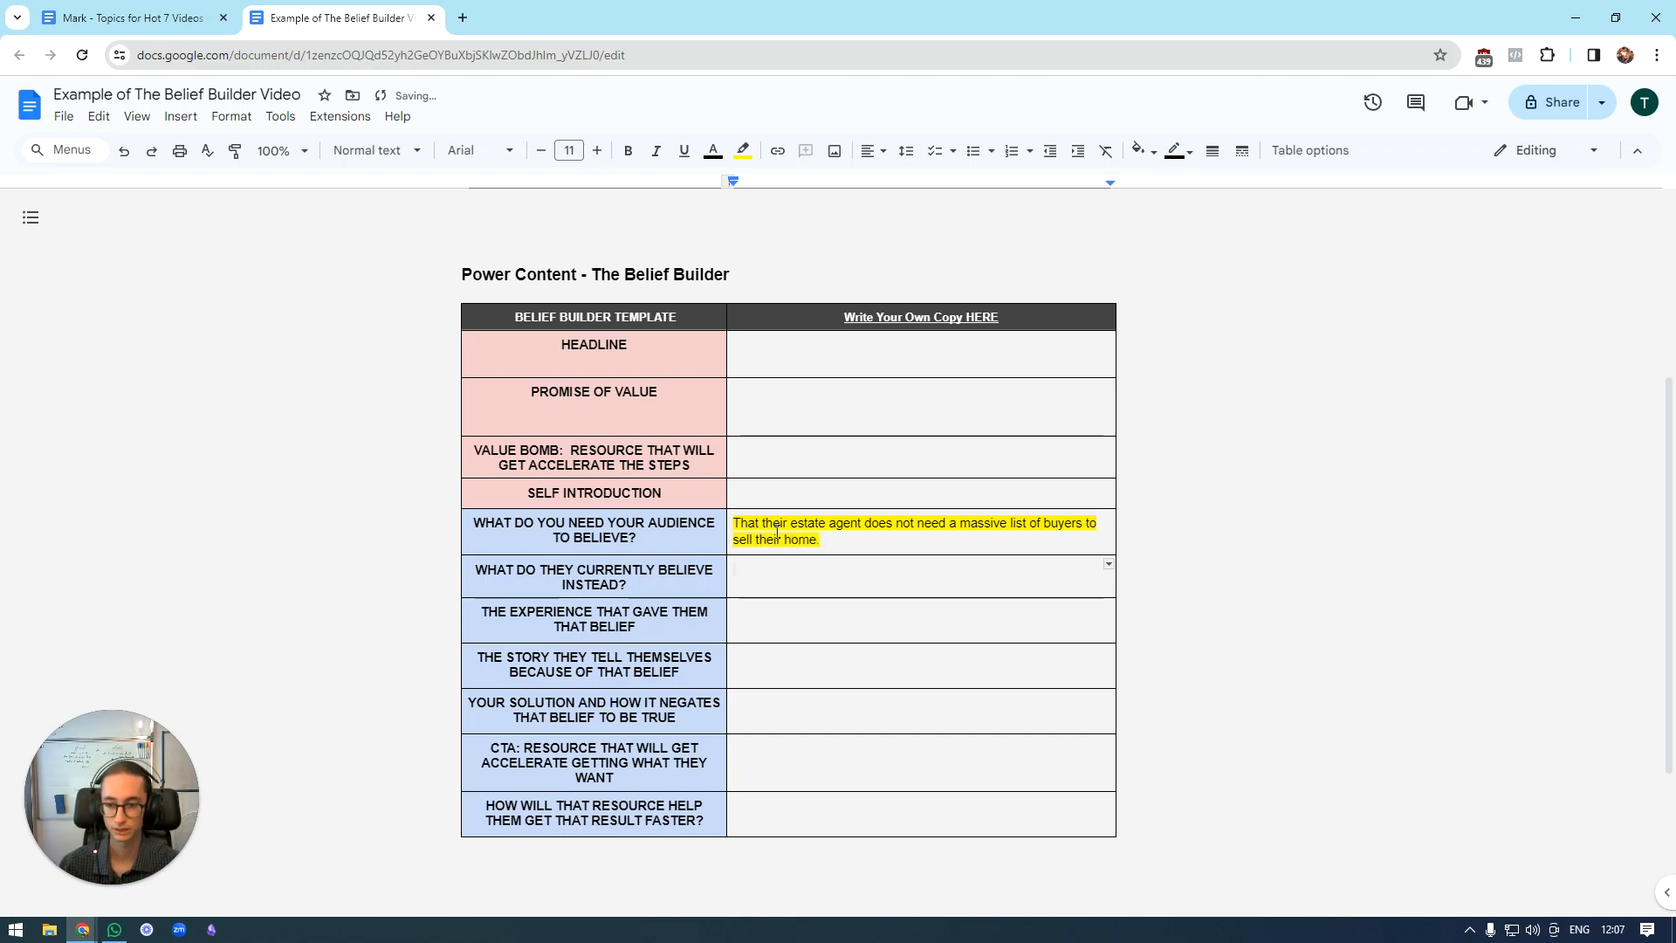
pyautogui.scroll(-1, 777, 530)
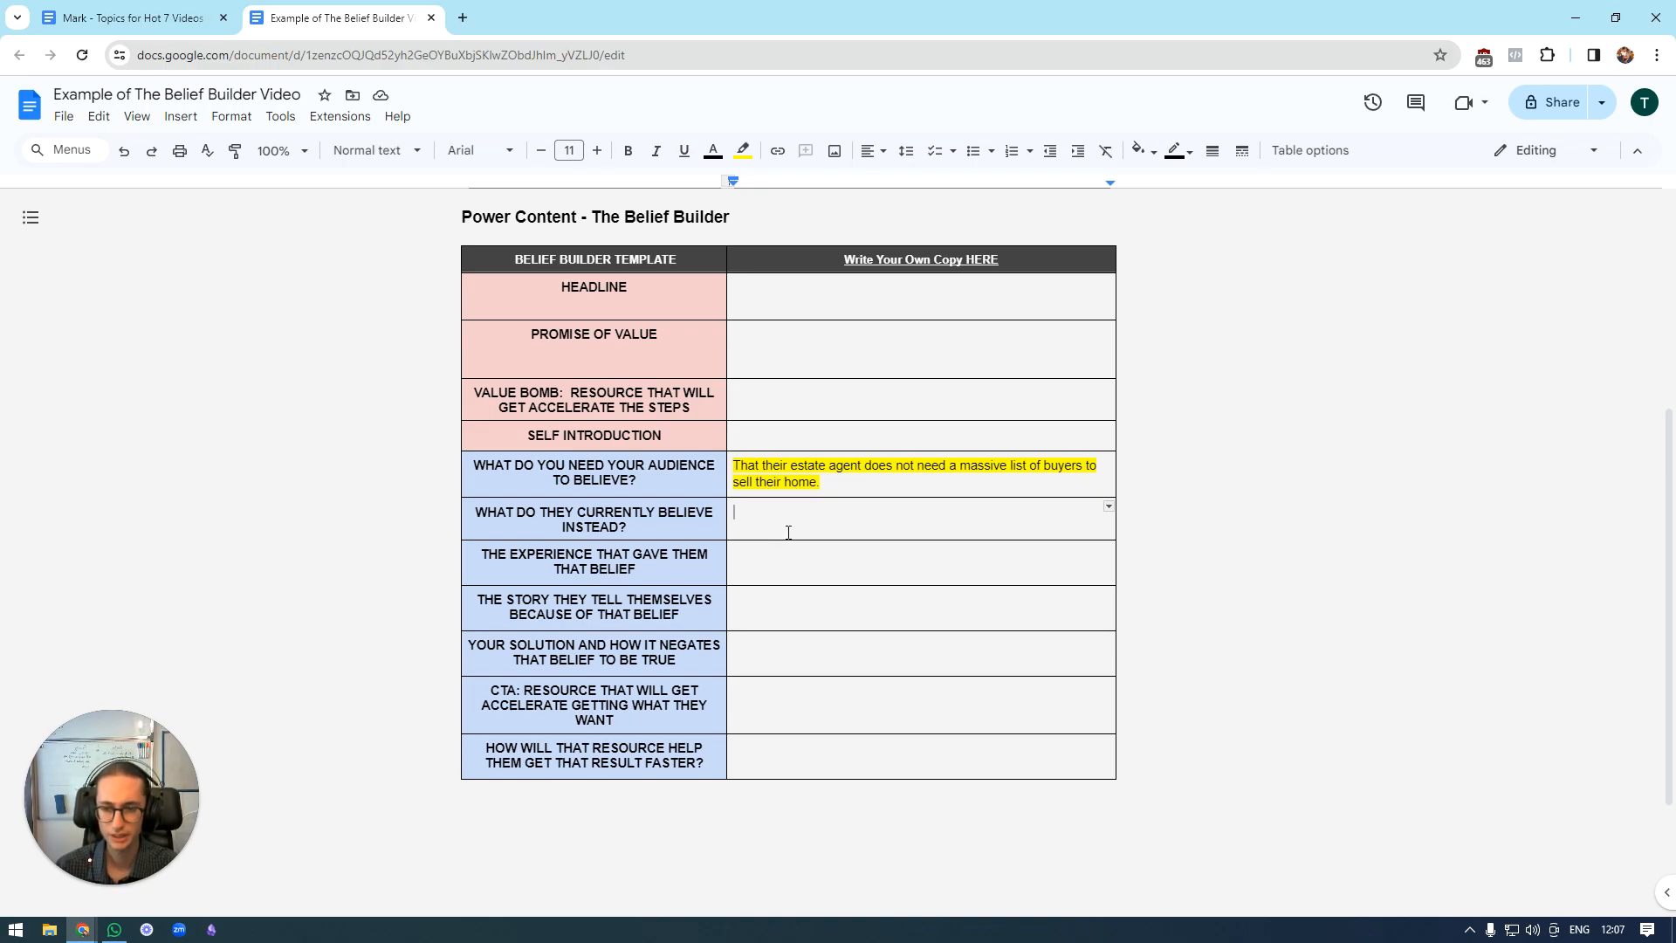
pyautogui.write('That if an estate agent')
pyautogui.press('BackSpace')
pyautogui.press('BackSpace')
pyautogui.press('BackSpace')
pyautogui.press('BackSpace')
pyautogui.write('ent has a list of buyers waitin')
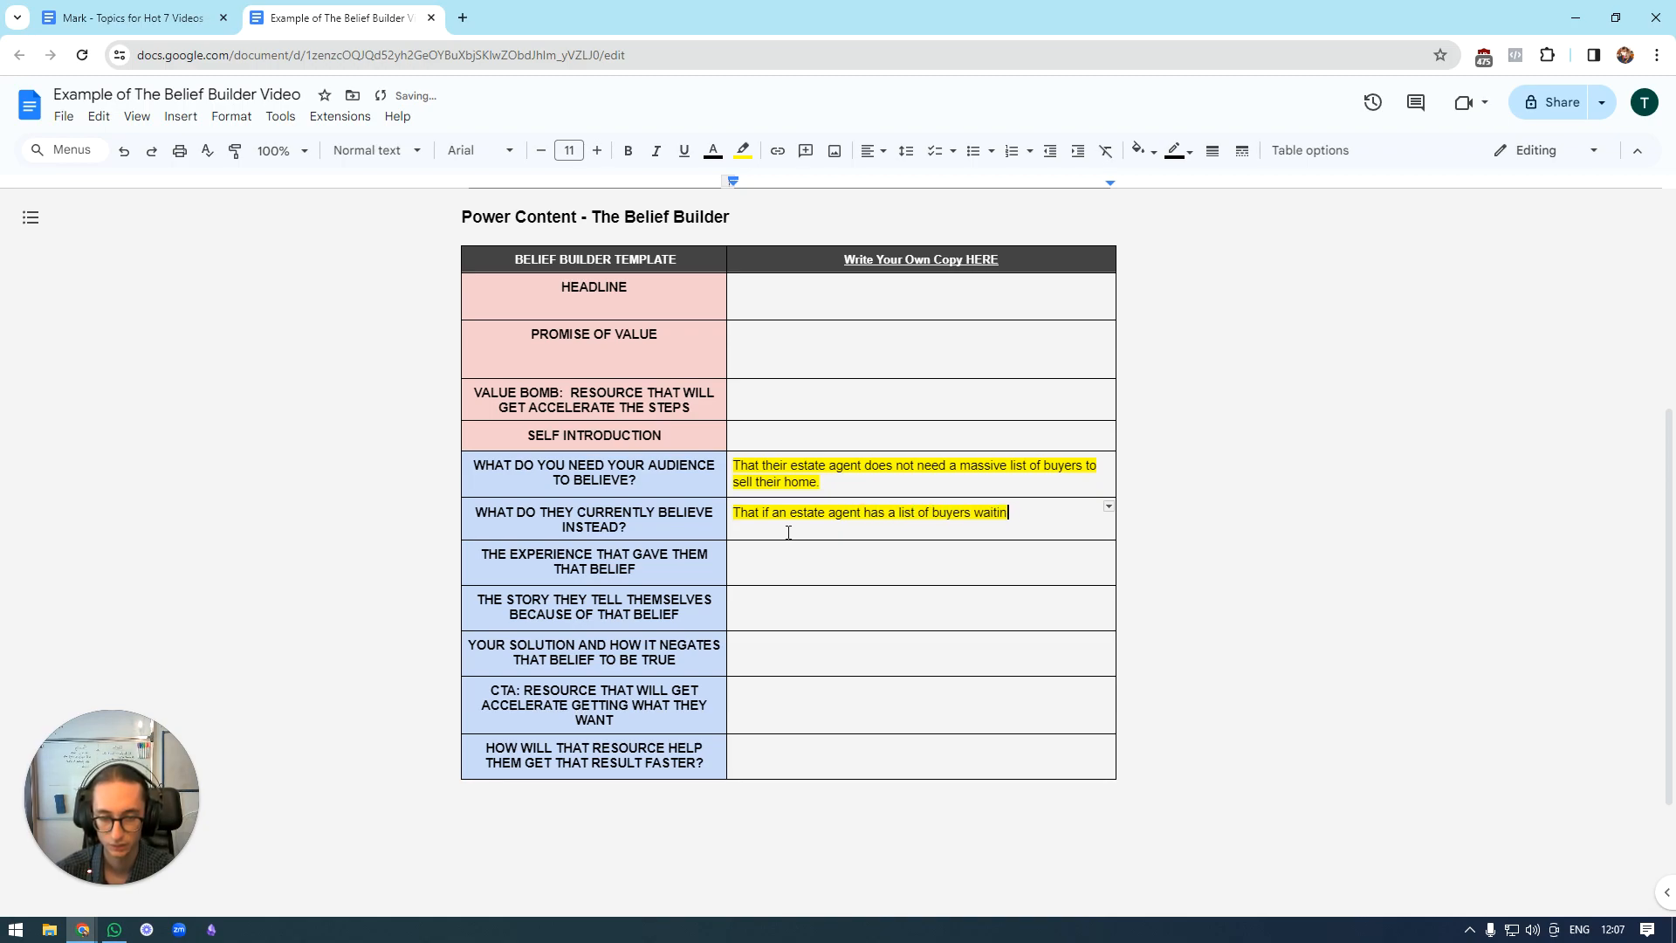
pyautogui.write("g for me, it's going to be much easier to sell my home")
# Fill in the experience row with "Corporate estate agents advertising that they have a list of buyers waiting for my property.".
pyautogui.press('Down')
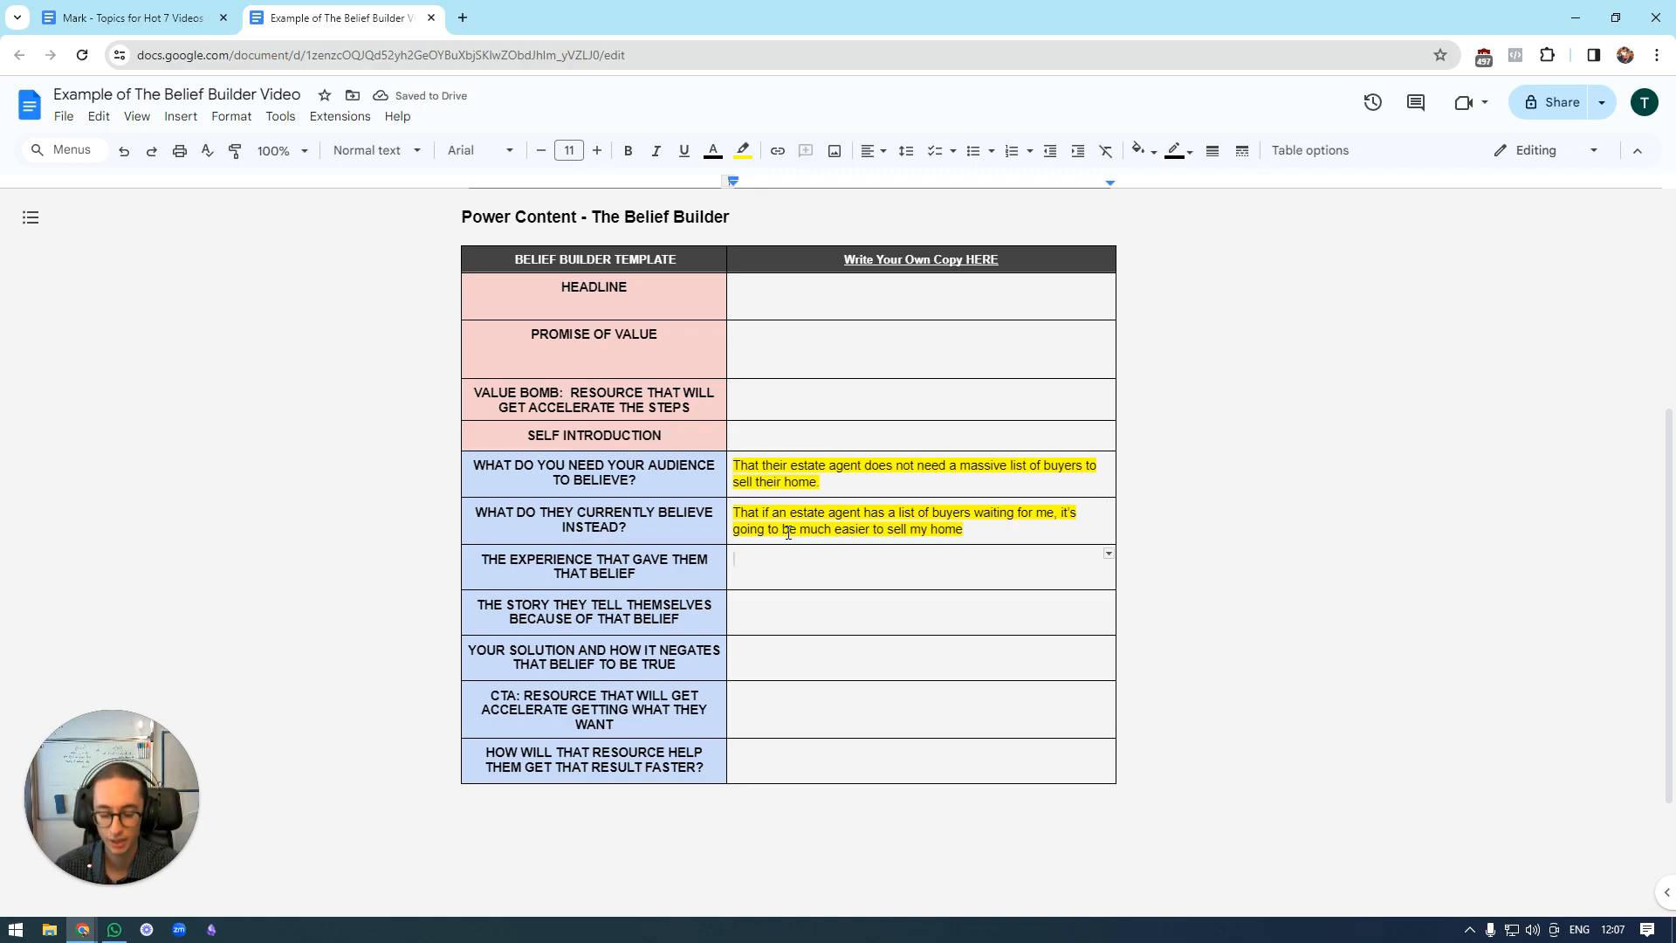
pyautogui.write('Corporrat')
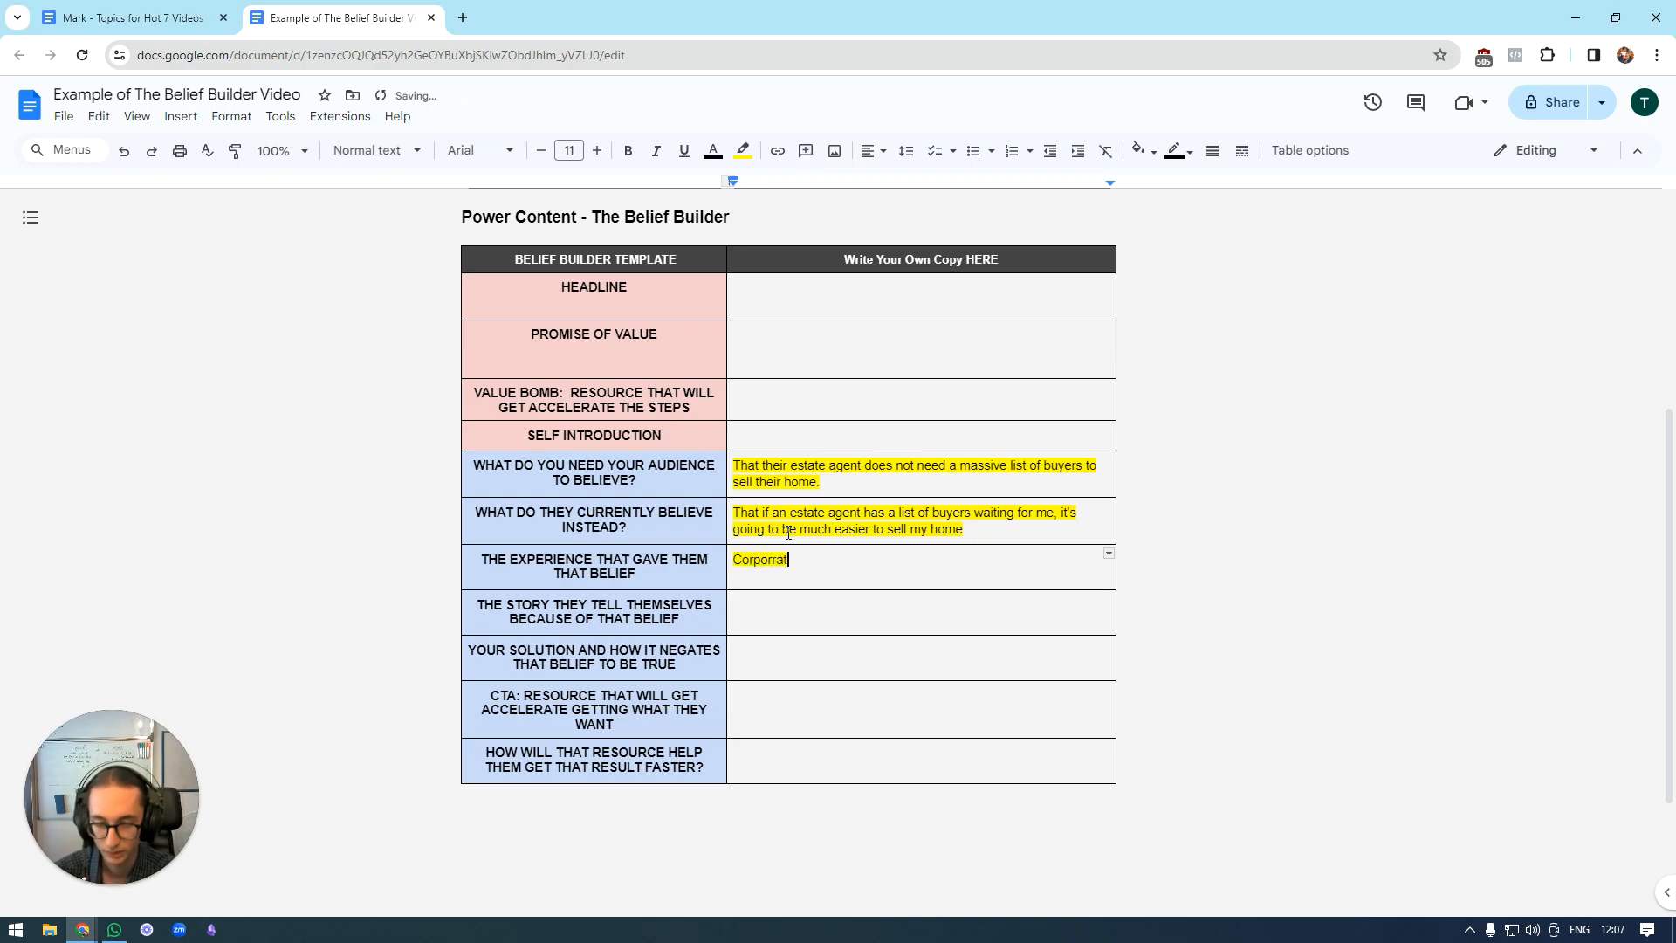
pyautogui.press('BackSpace')
pyautogui.write('ate estateagent')
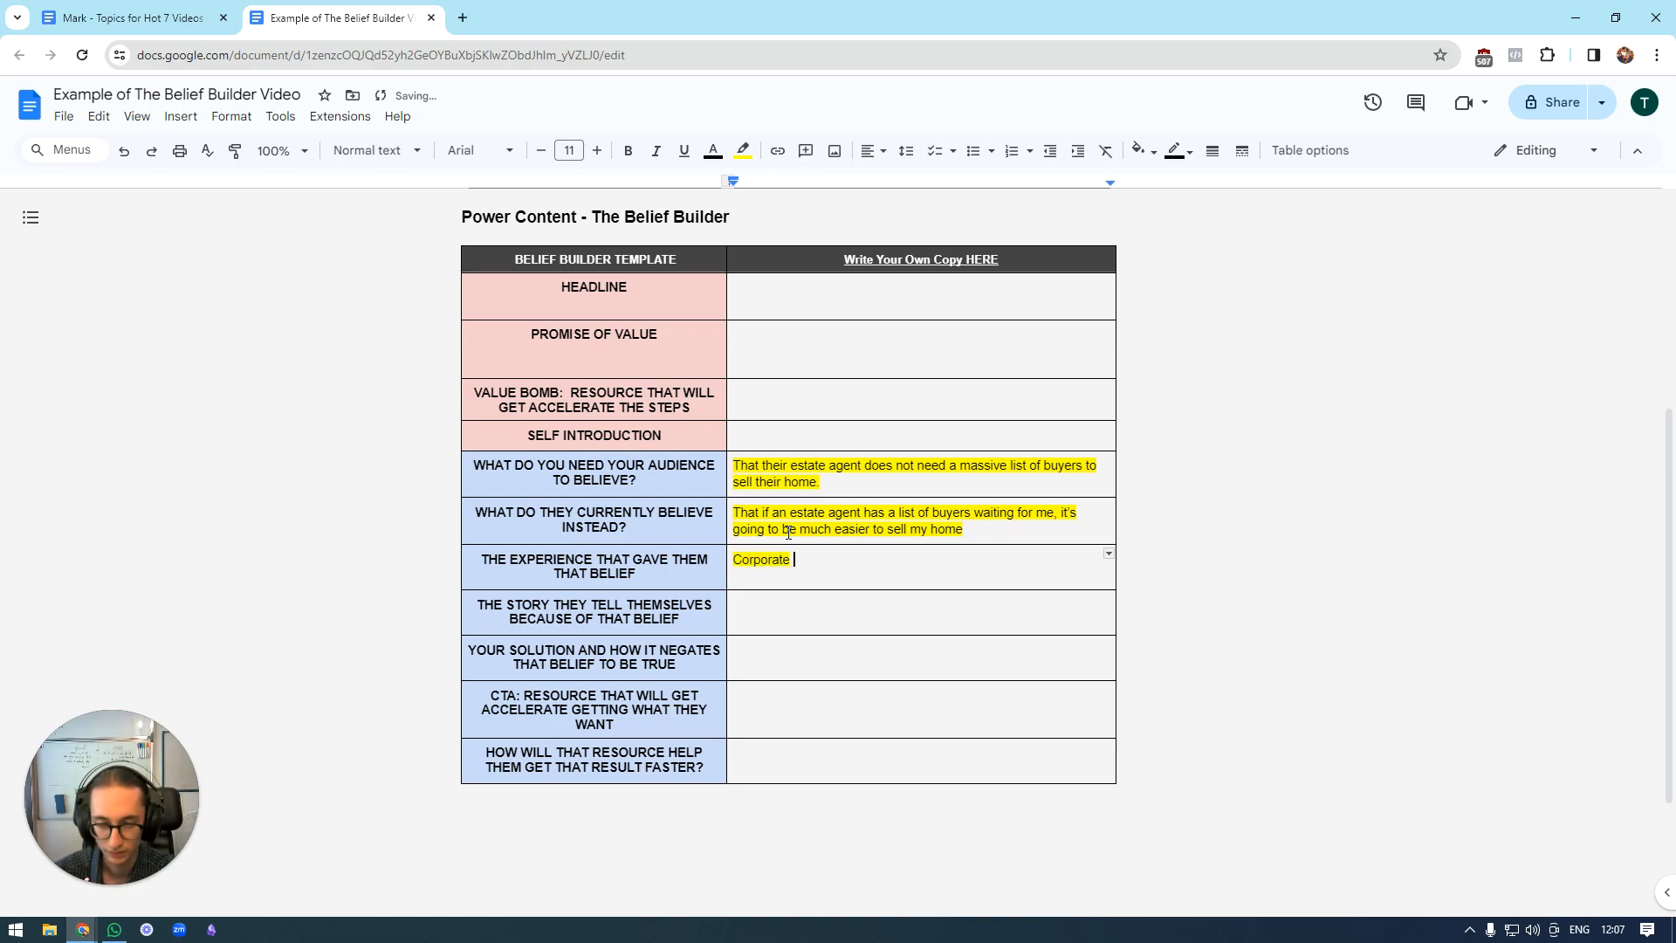
pyautogui.press('BackSpace')
pyautogui.press('BackSpace')
pyautogui.press('BackSpace')
pyautogui.press('BackSpace')
pyautogui.press('BackSpace')
pyautogui.write('a')
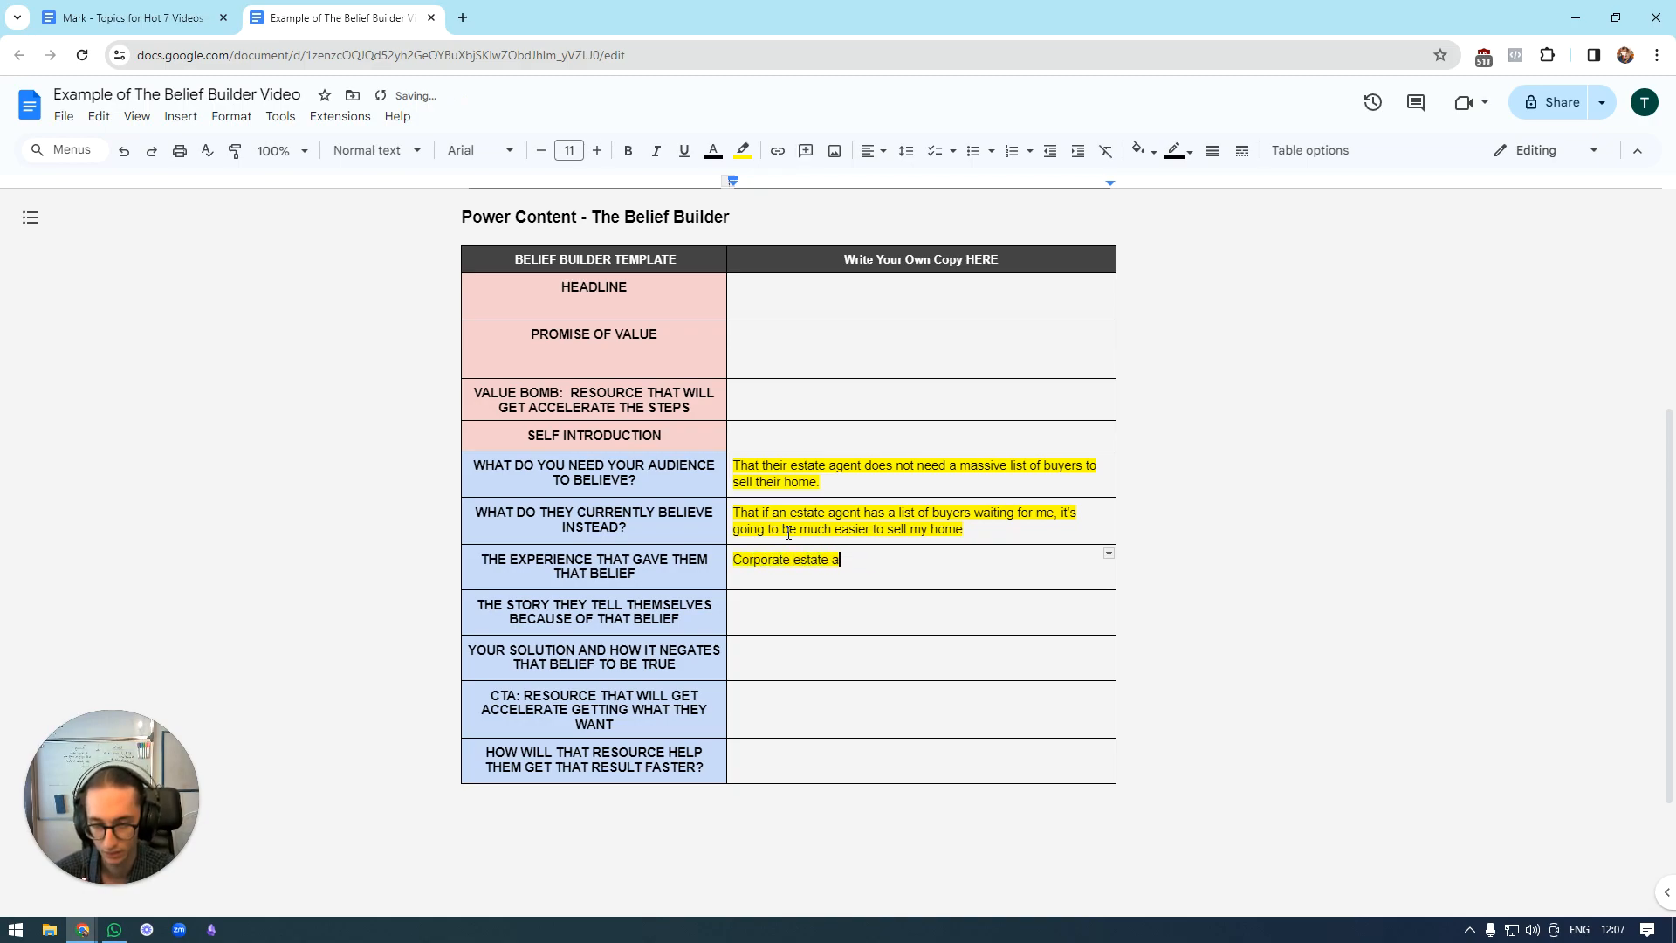
pyautogui.write('gents advertising t')
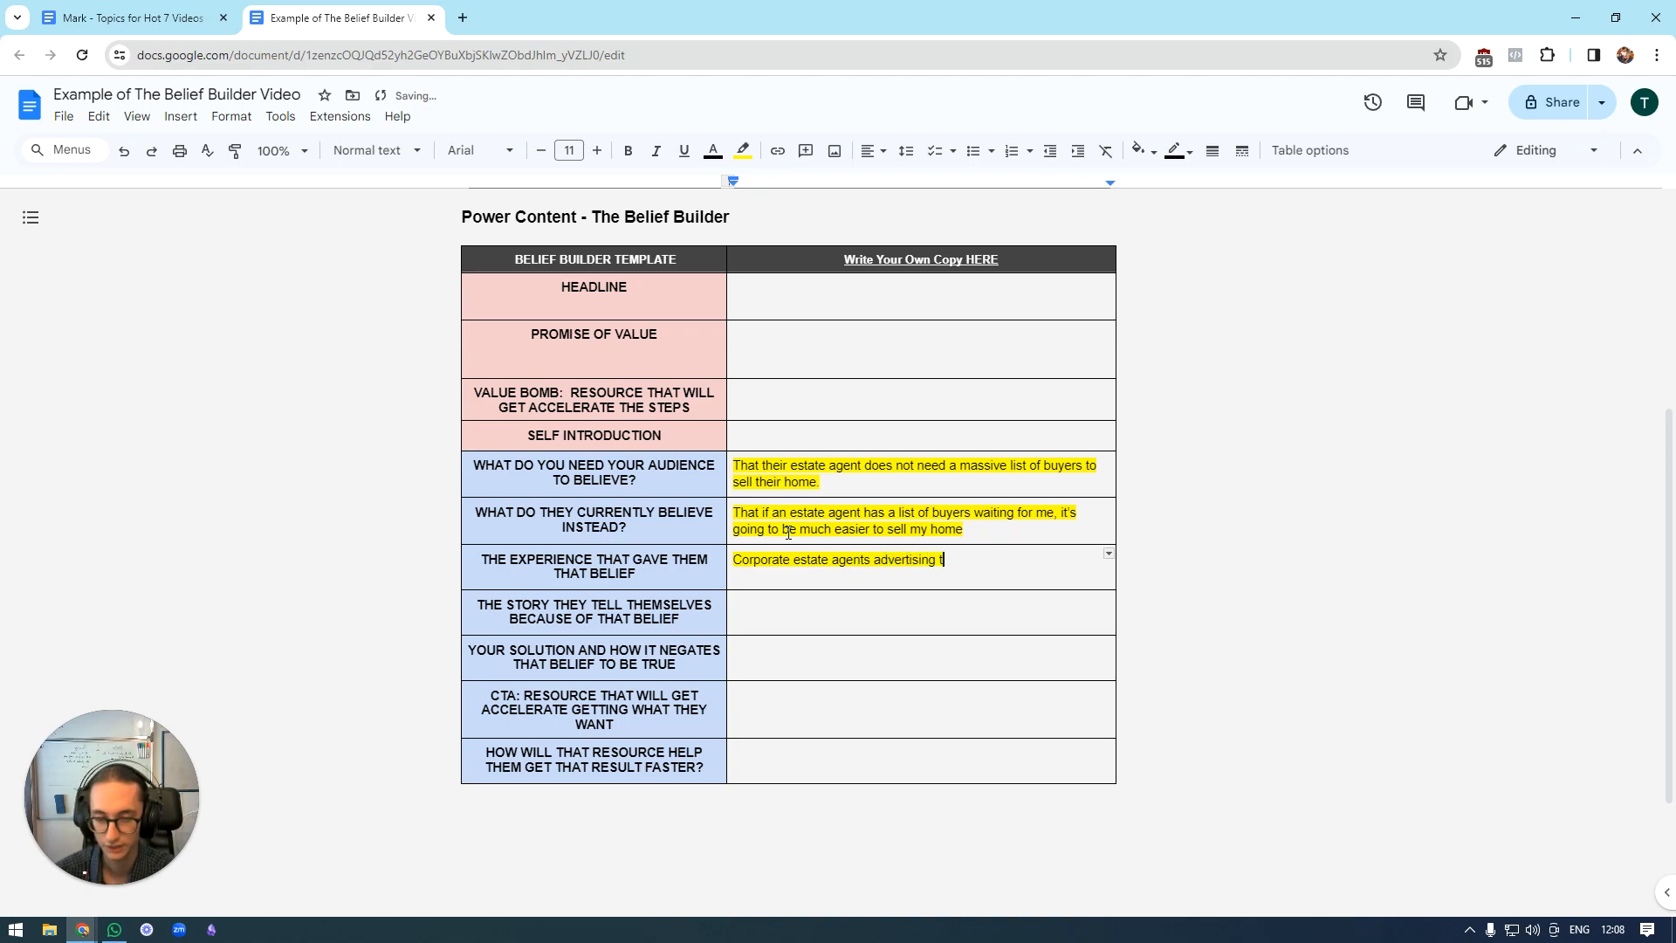
pyautogui.write('hat they have a list')
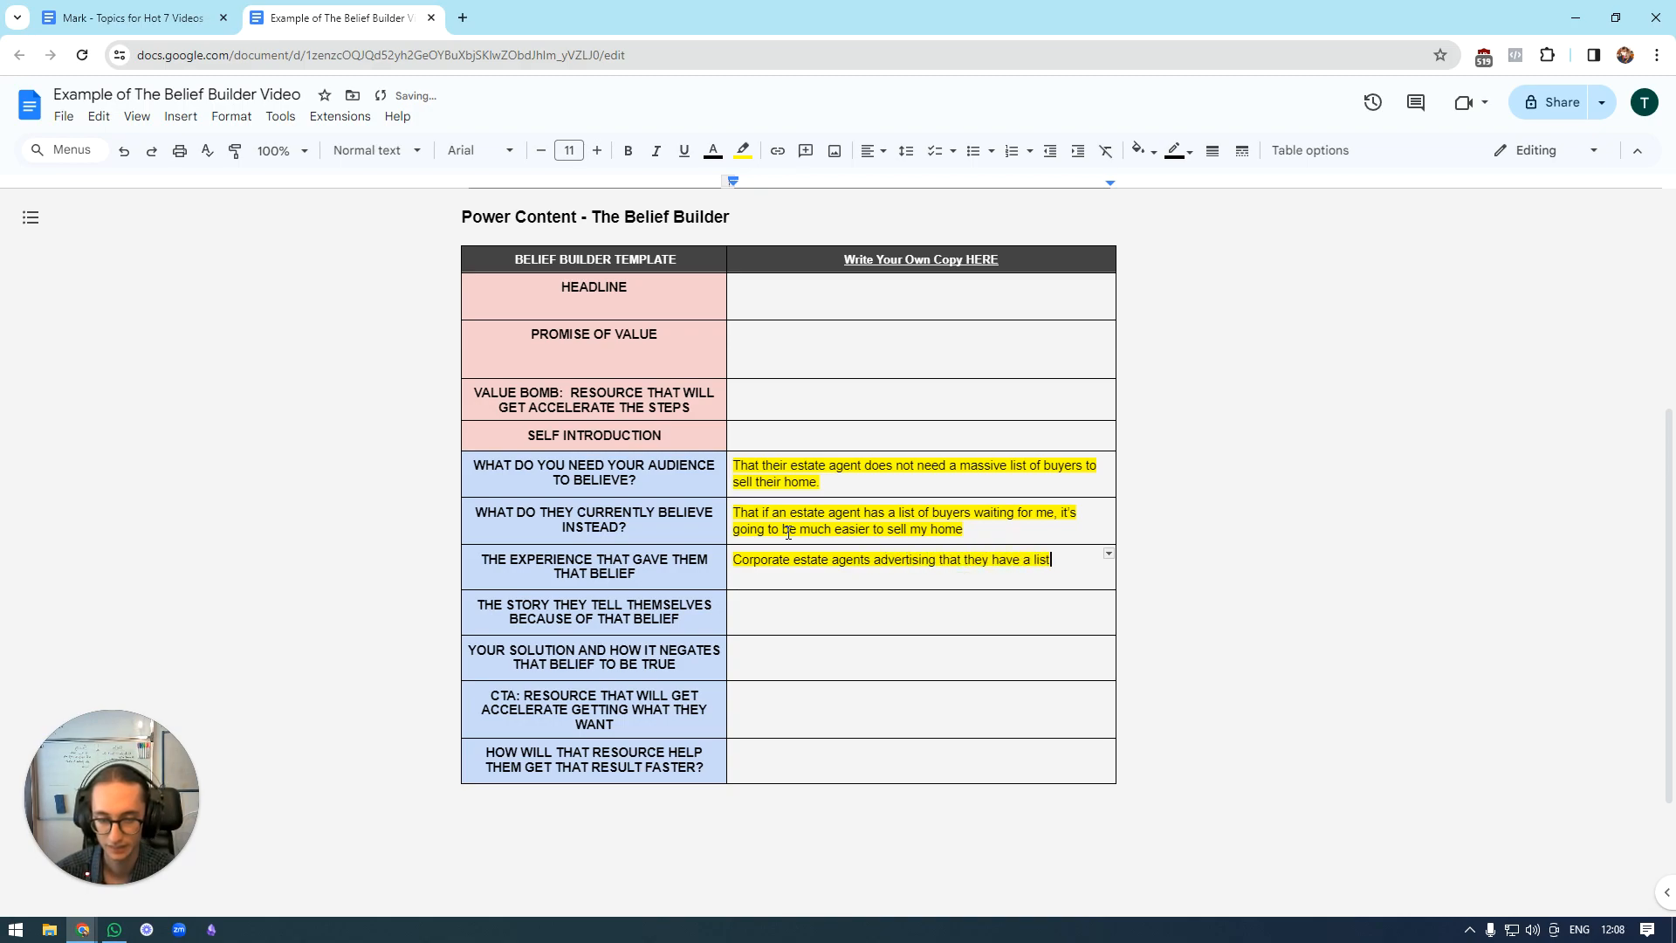
pyautogui.write(' of buyers waiting f')
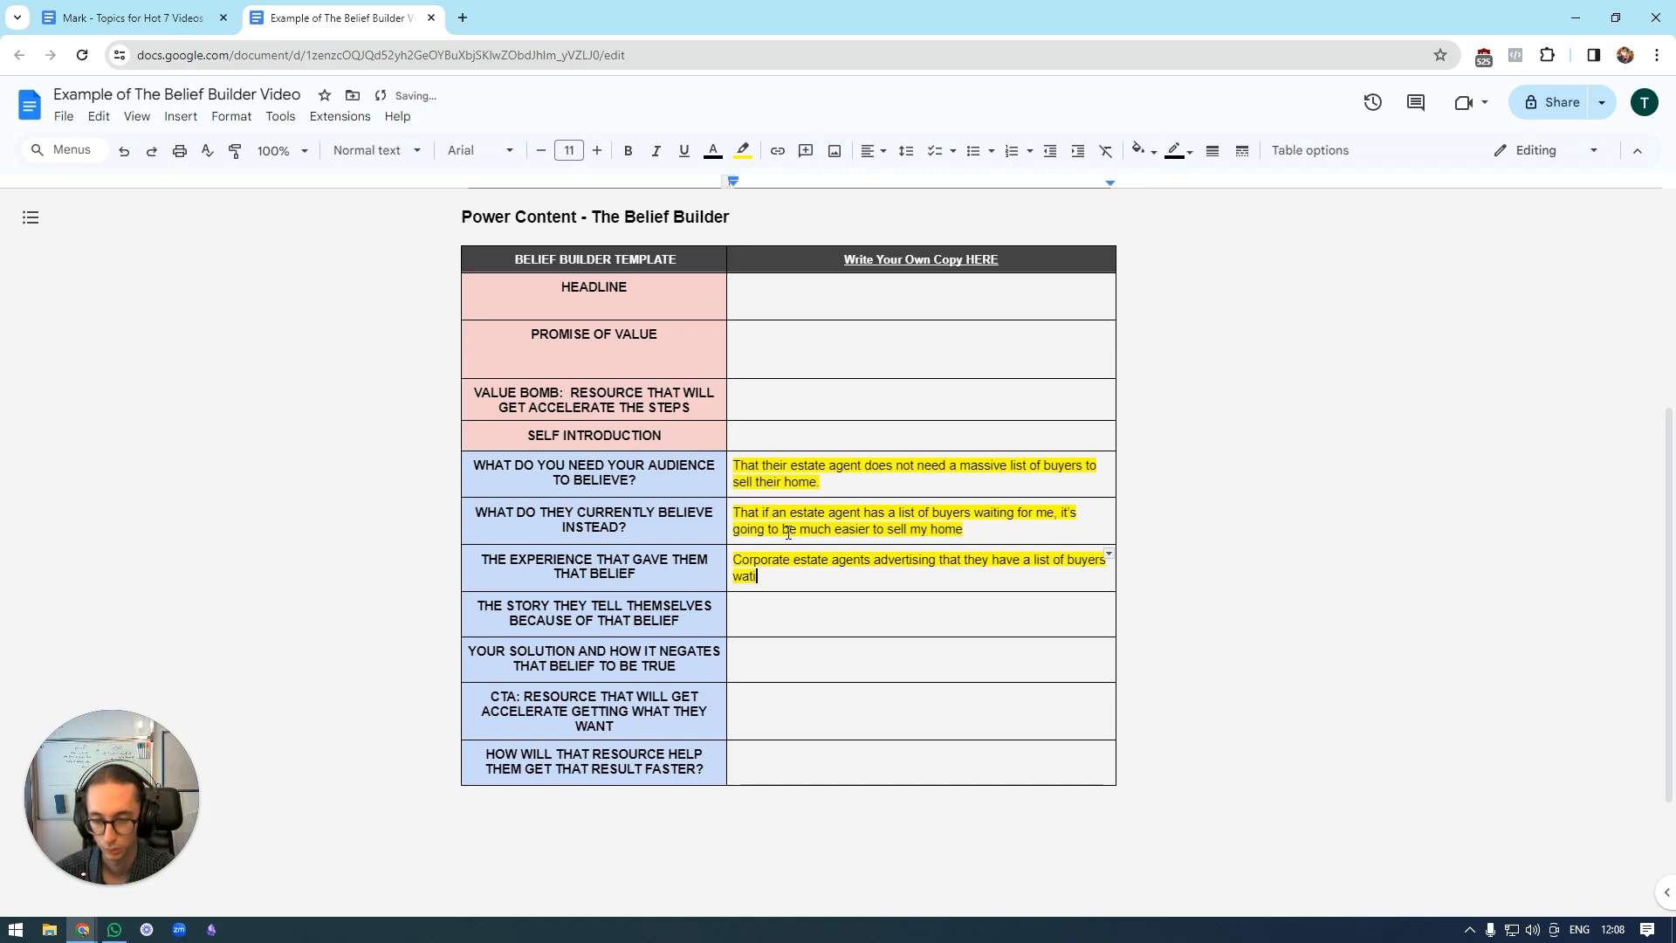
pyautogui.write('or my property.')
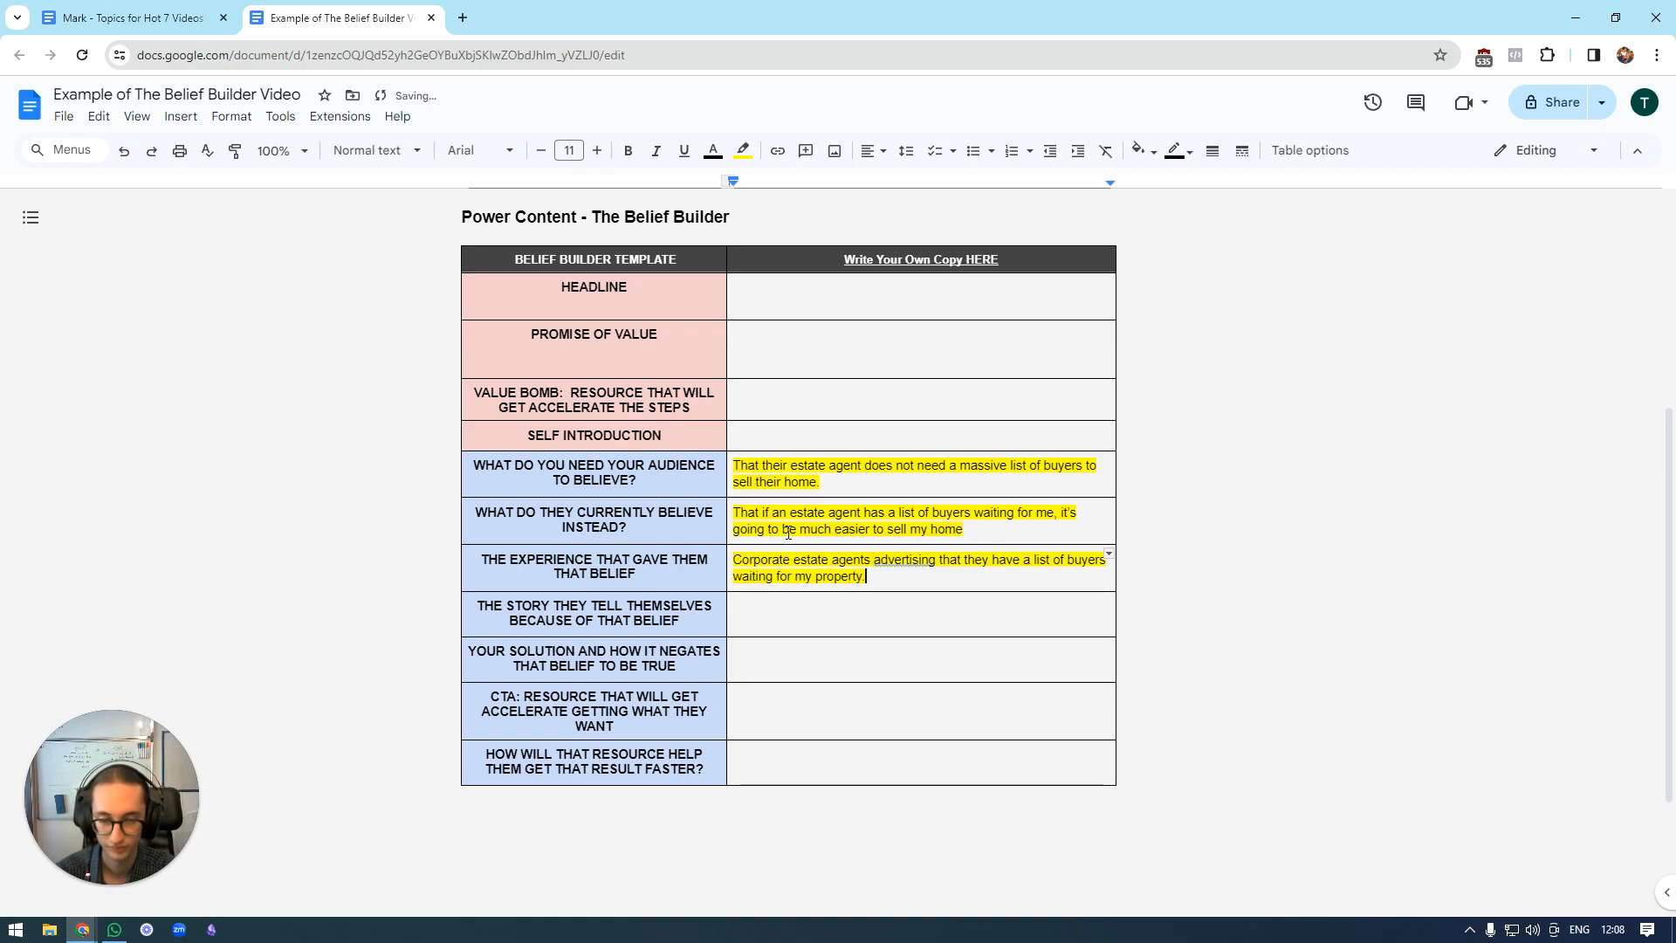
pyautogui.click(907, 559)
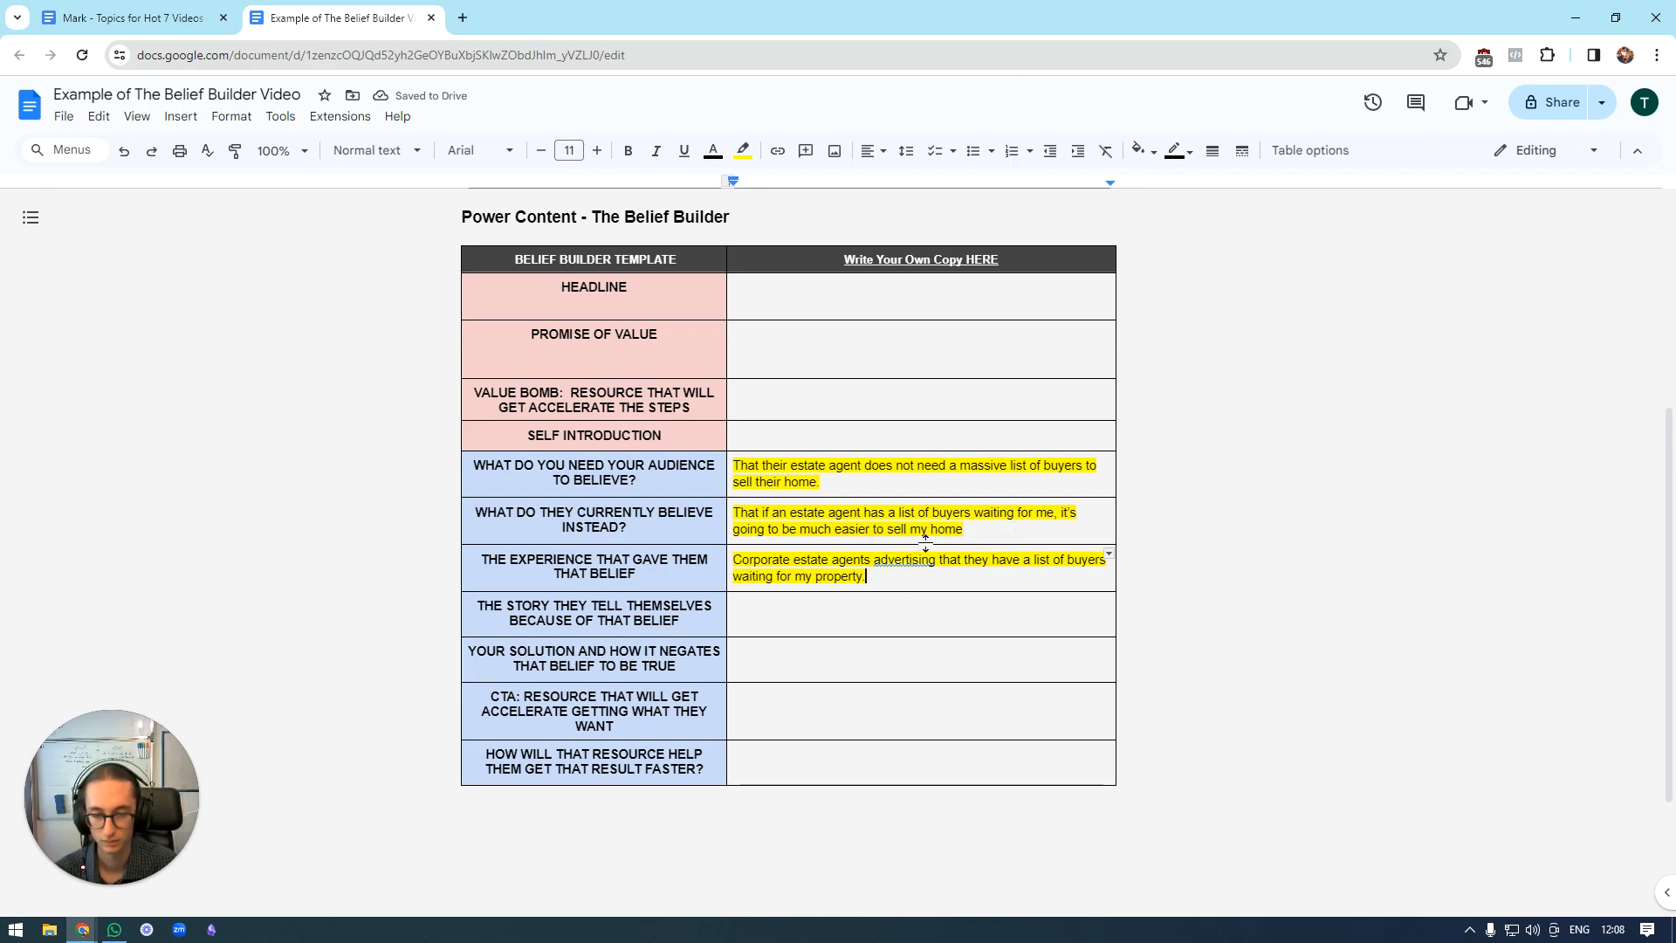
pyautogui.click(956, 538)
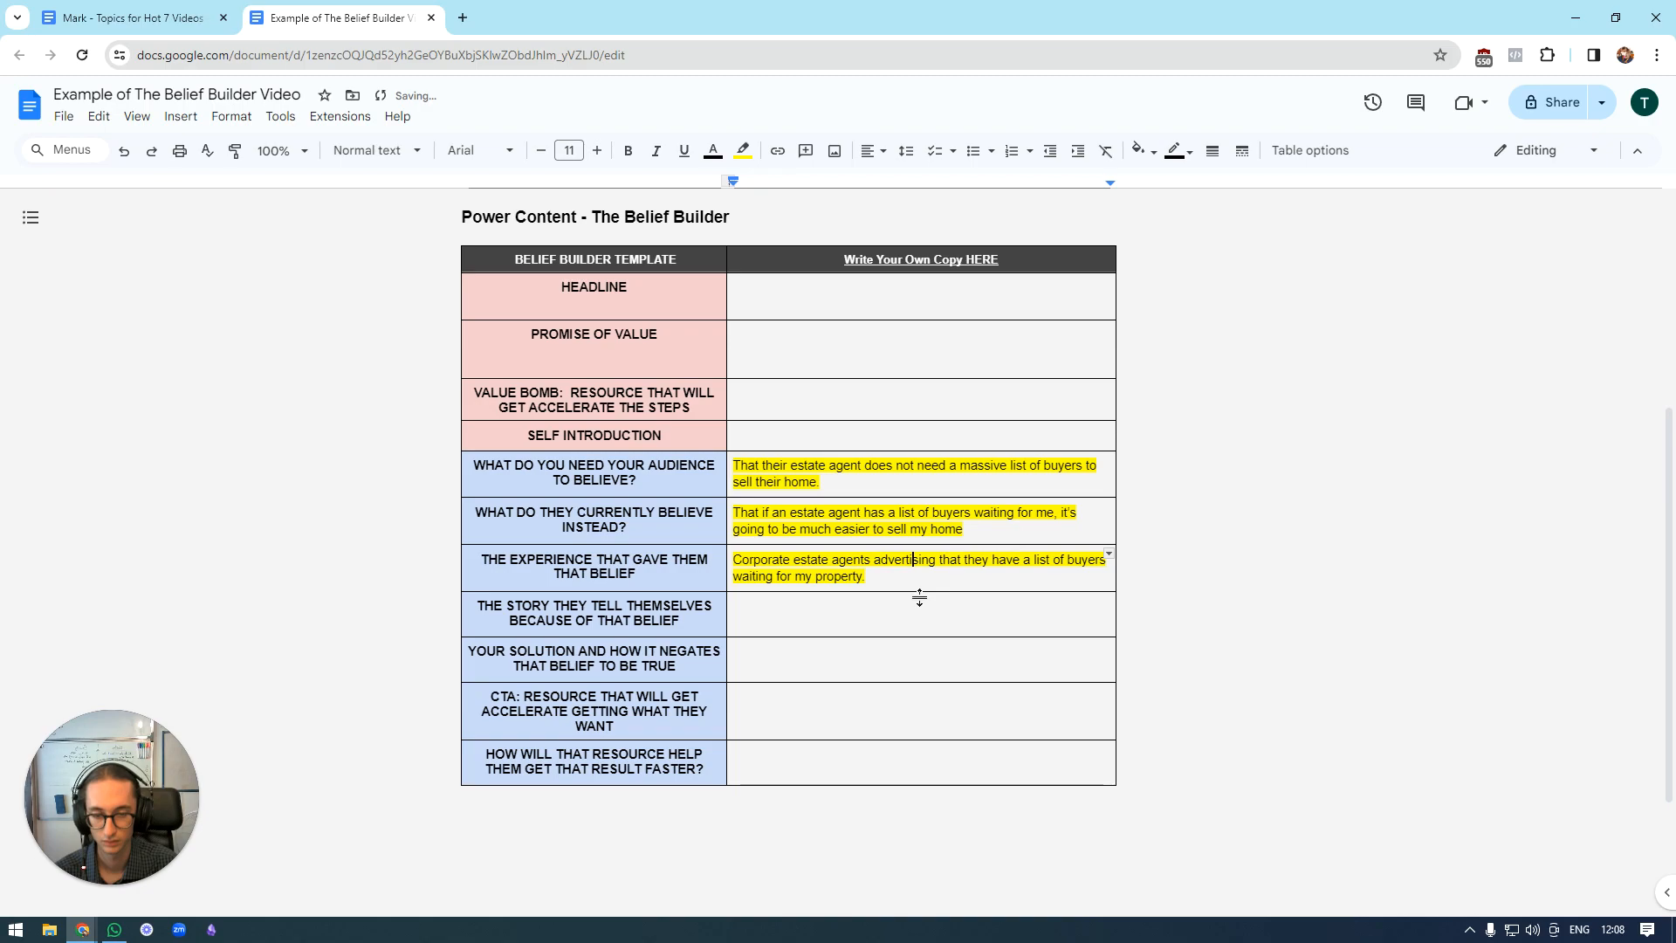
pyautogui.doubleClick(872, 561)
pyautogui.write('we')
pyautogui.press('BackSpace')
pyautogui.press('BackSpace')
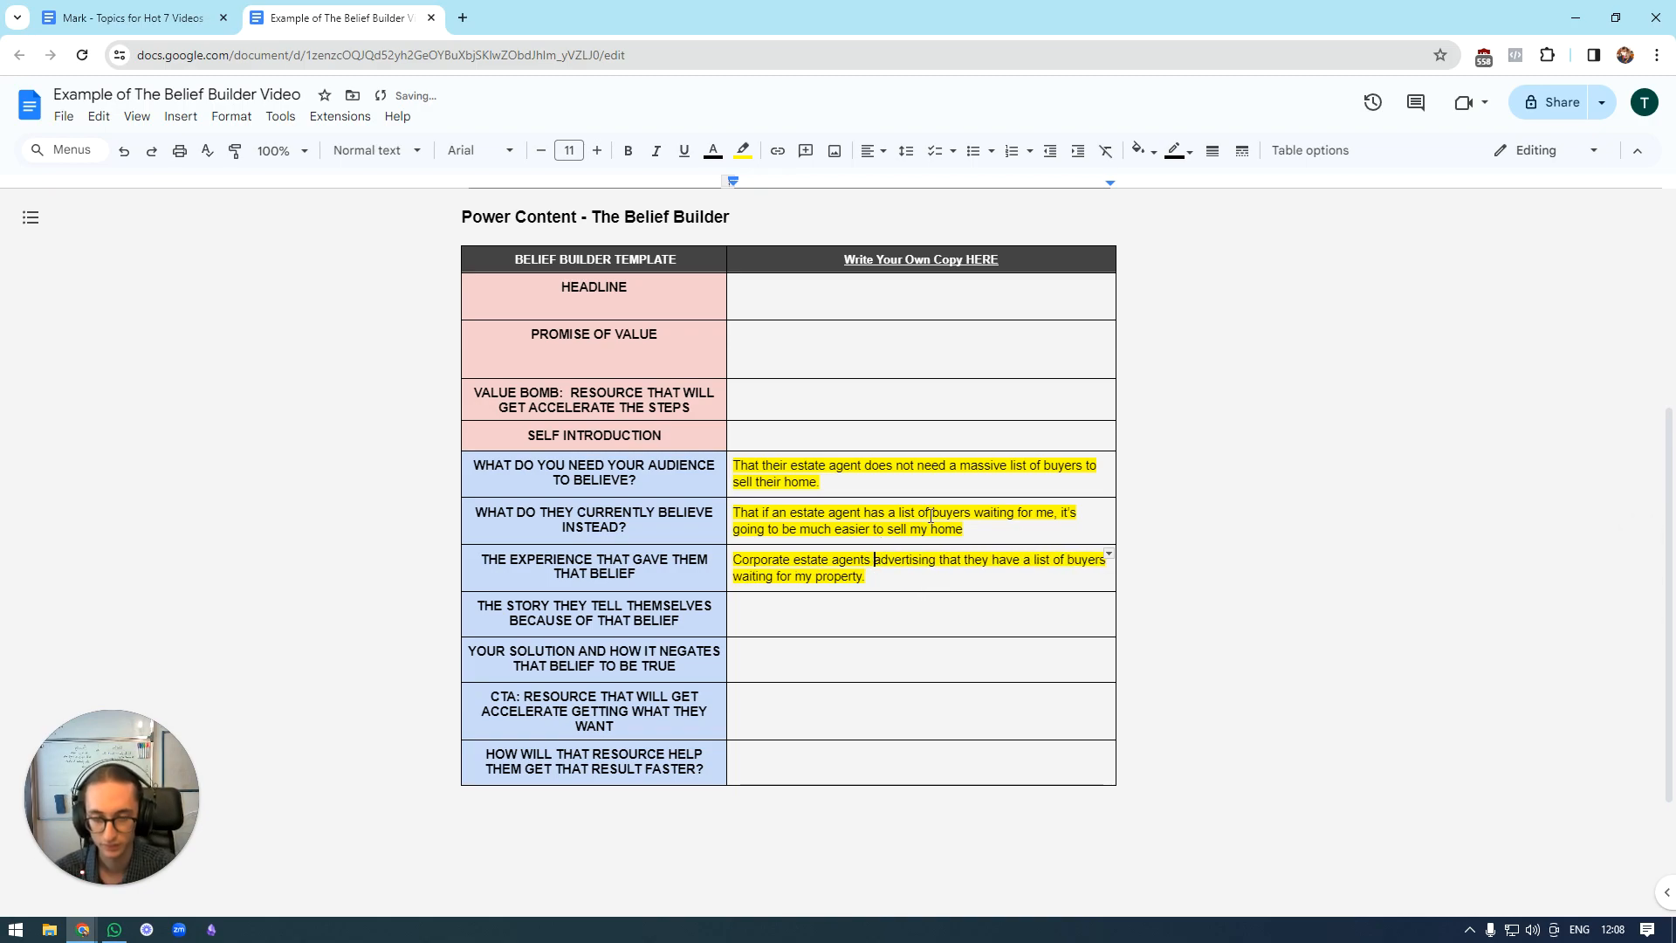
pyautogui.click(947, 609)
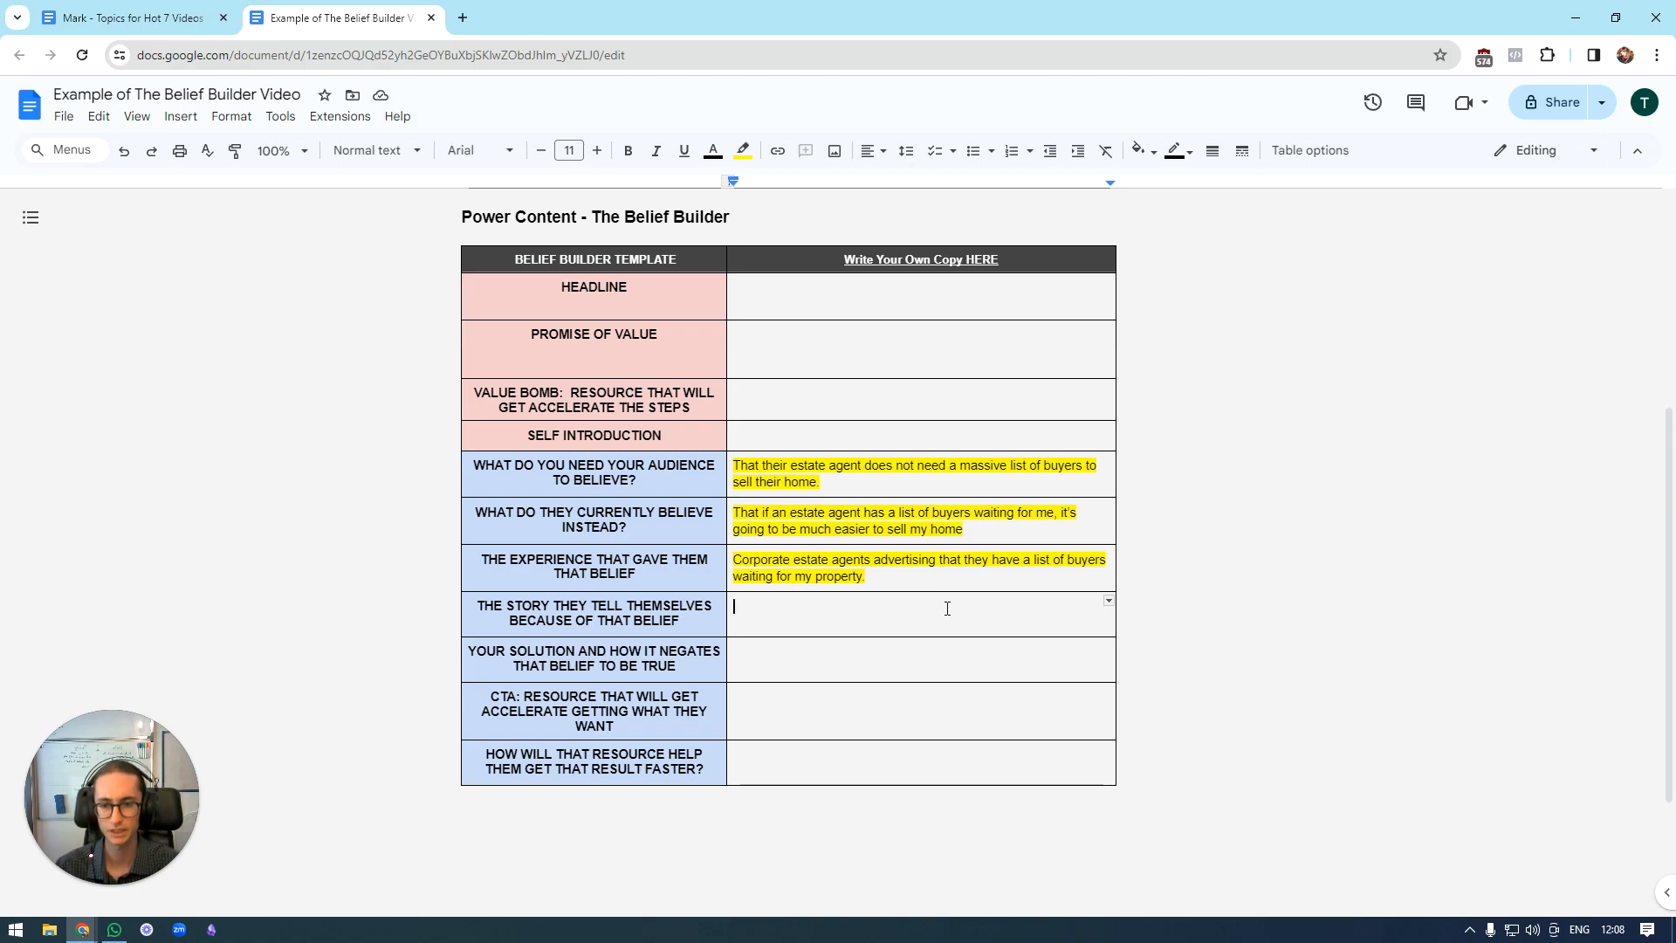
pyautogui.write('If I')
pyautogui.press('BackSpace')
pyautogui.press('BackSpace')
pyautogui.press('BackSpace')
pyautogui.press('BackSpace')
pyautogui.press('BackSpace')
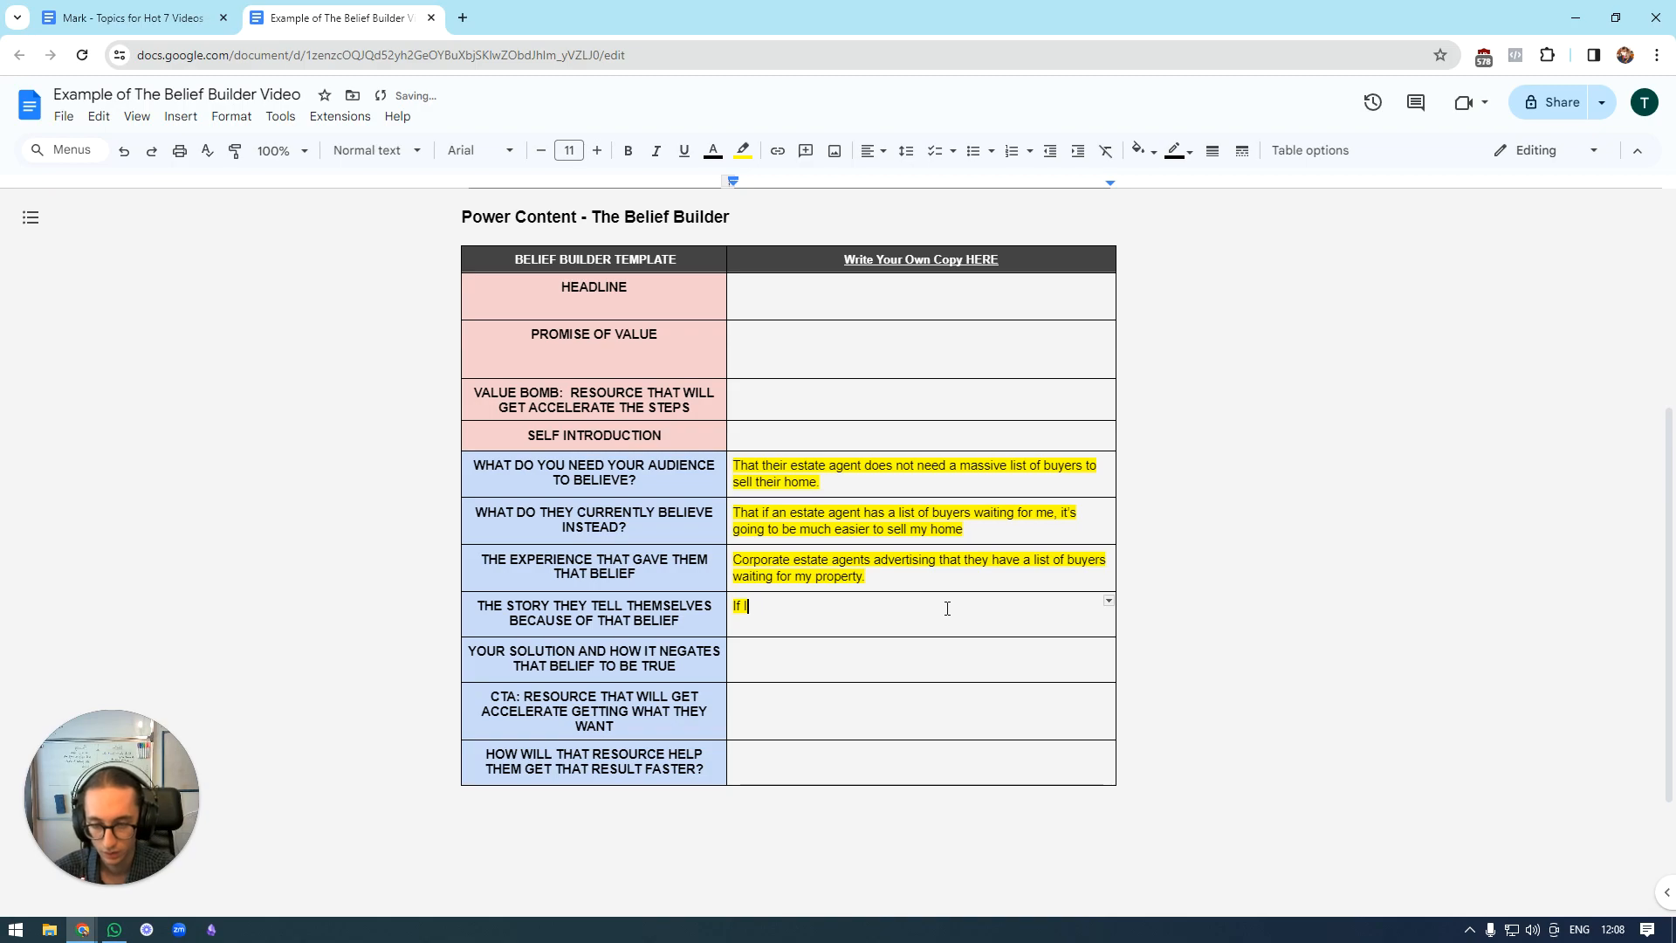
pyautogui.write('If I')
pyautogui.press('BackSpace')
pyautogui.press('BackSpace')
pyautogui.press('BackSpace')
pyautogui.press('BackSpace')
pyautogui.write('If I')
pyautogui.press('BackSpace')
pyautogui.press('BackSpace')
pyautogui.press('BackSpace')
pyautogui.write('f')
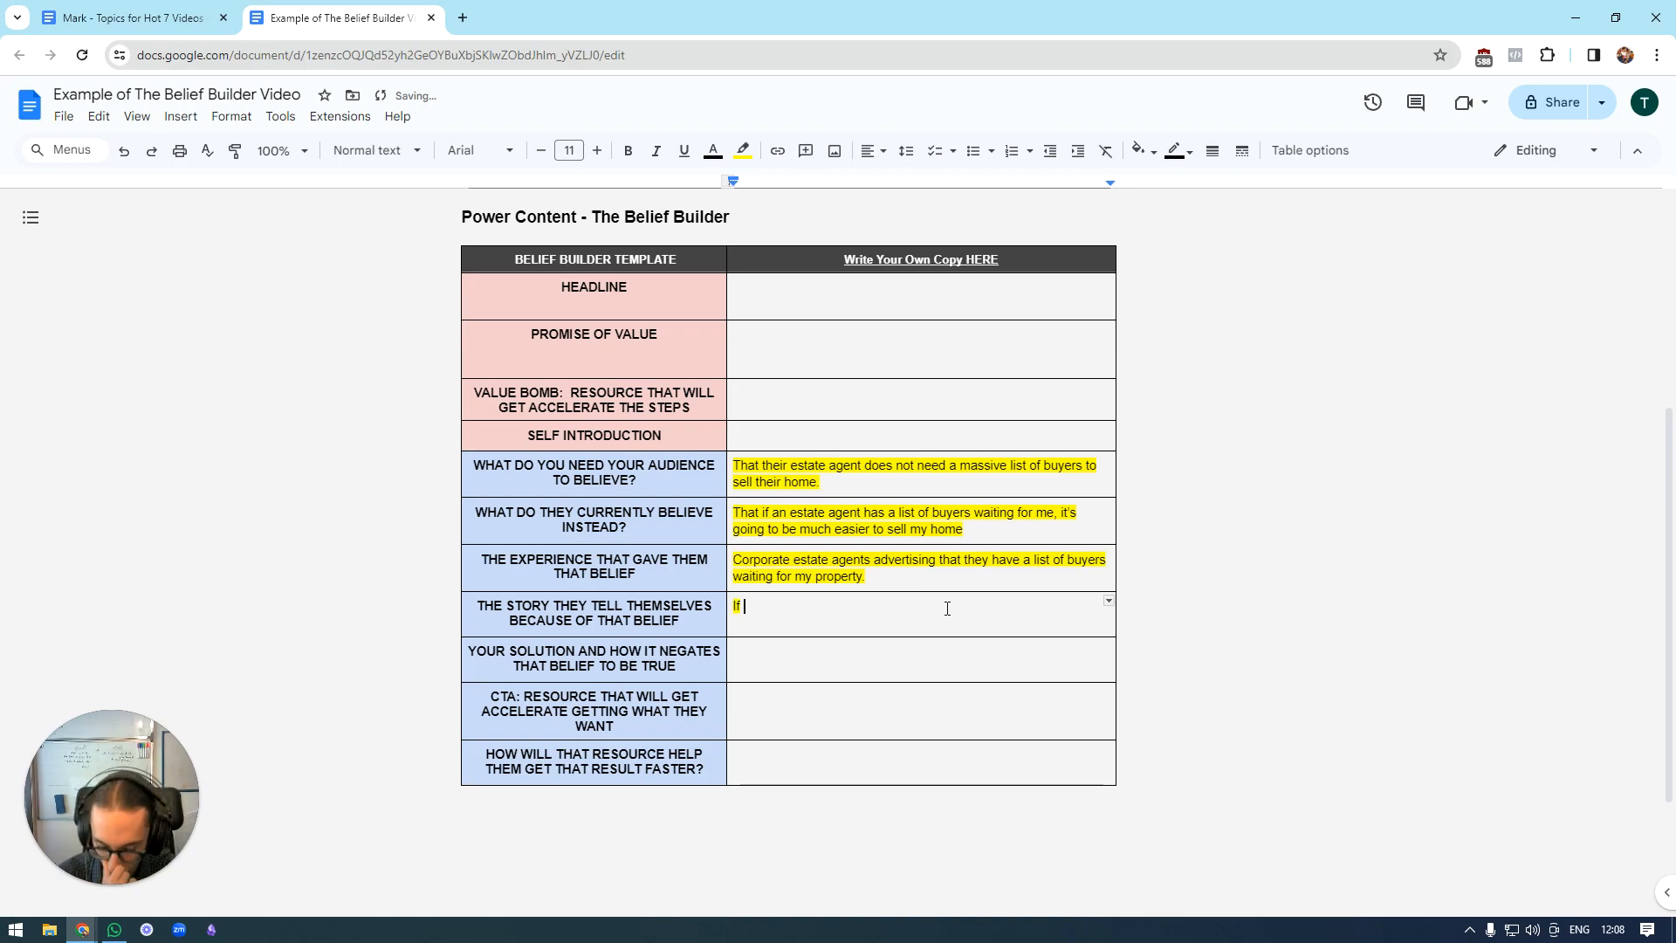
pyautogui.press('BackSpace')
pyautogui.press('BackSpace')
pyautogui.press('BackSpace')
# Begin the row about the story they tell themselves with "Unless I go to an estate agent with a list of buyers,".
pyautogui.write('Unless I go to')
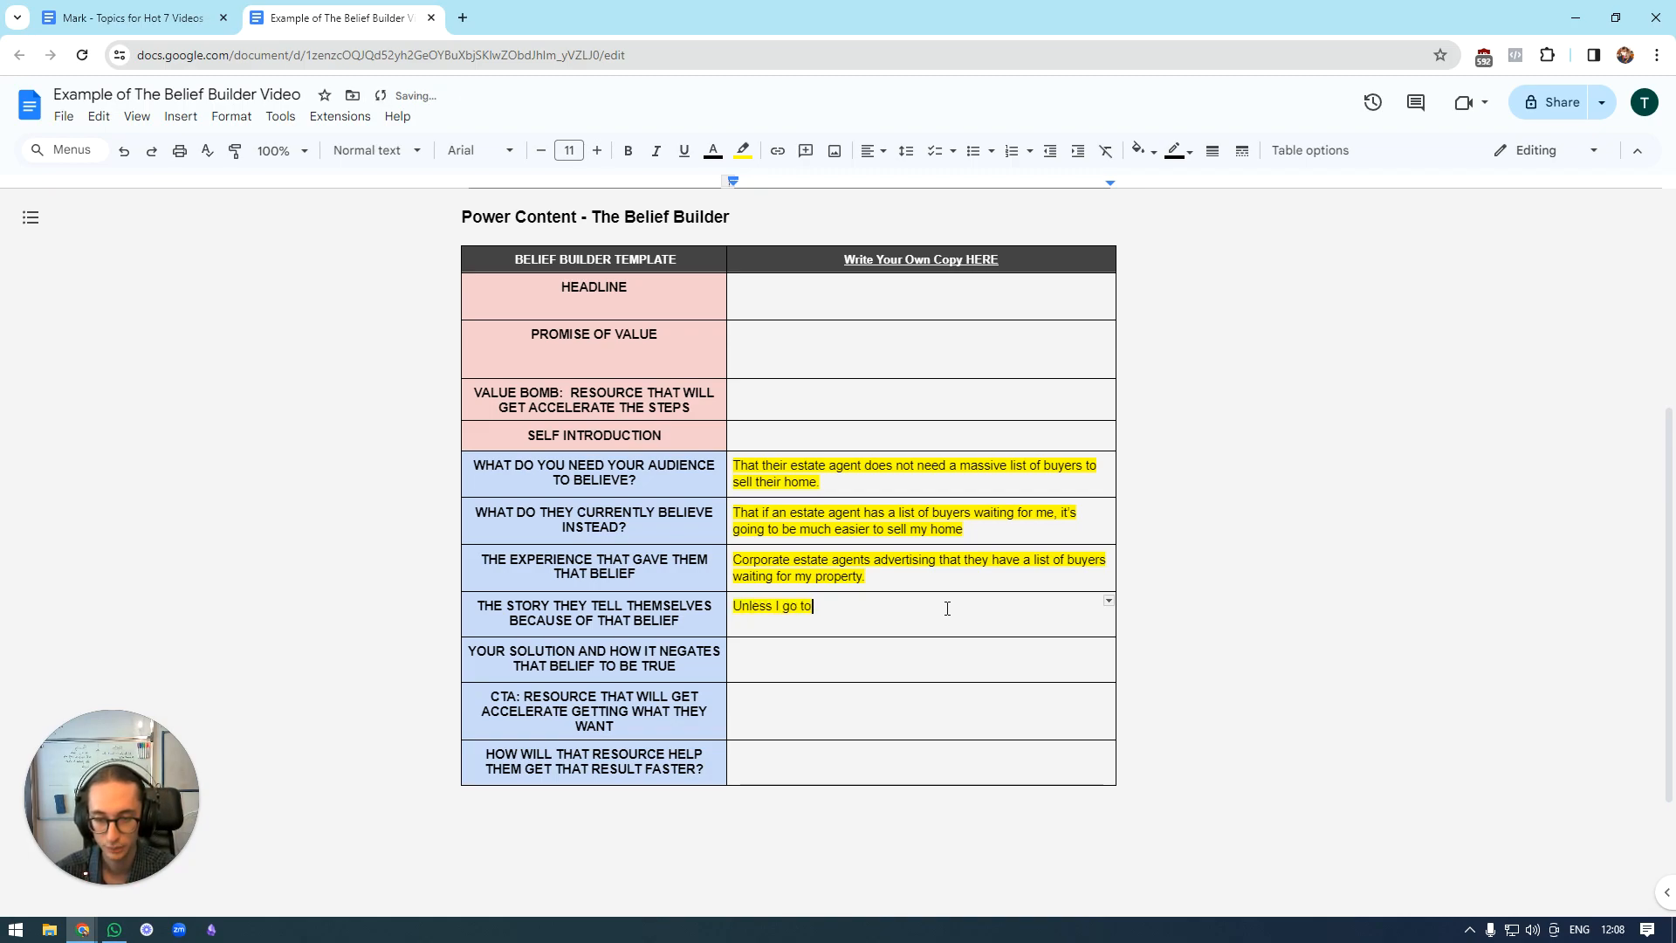
pyautogui.write(' an estate agent with a list of buyers, I')
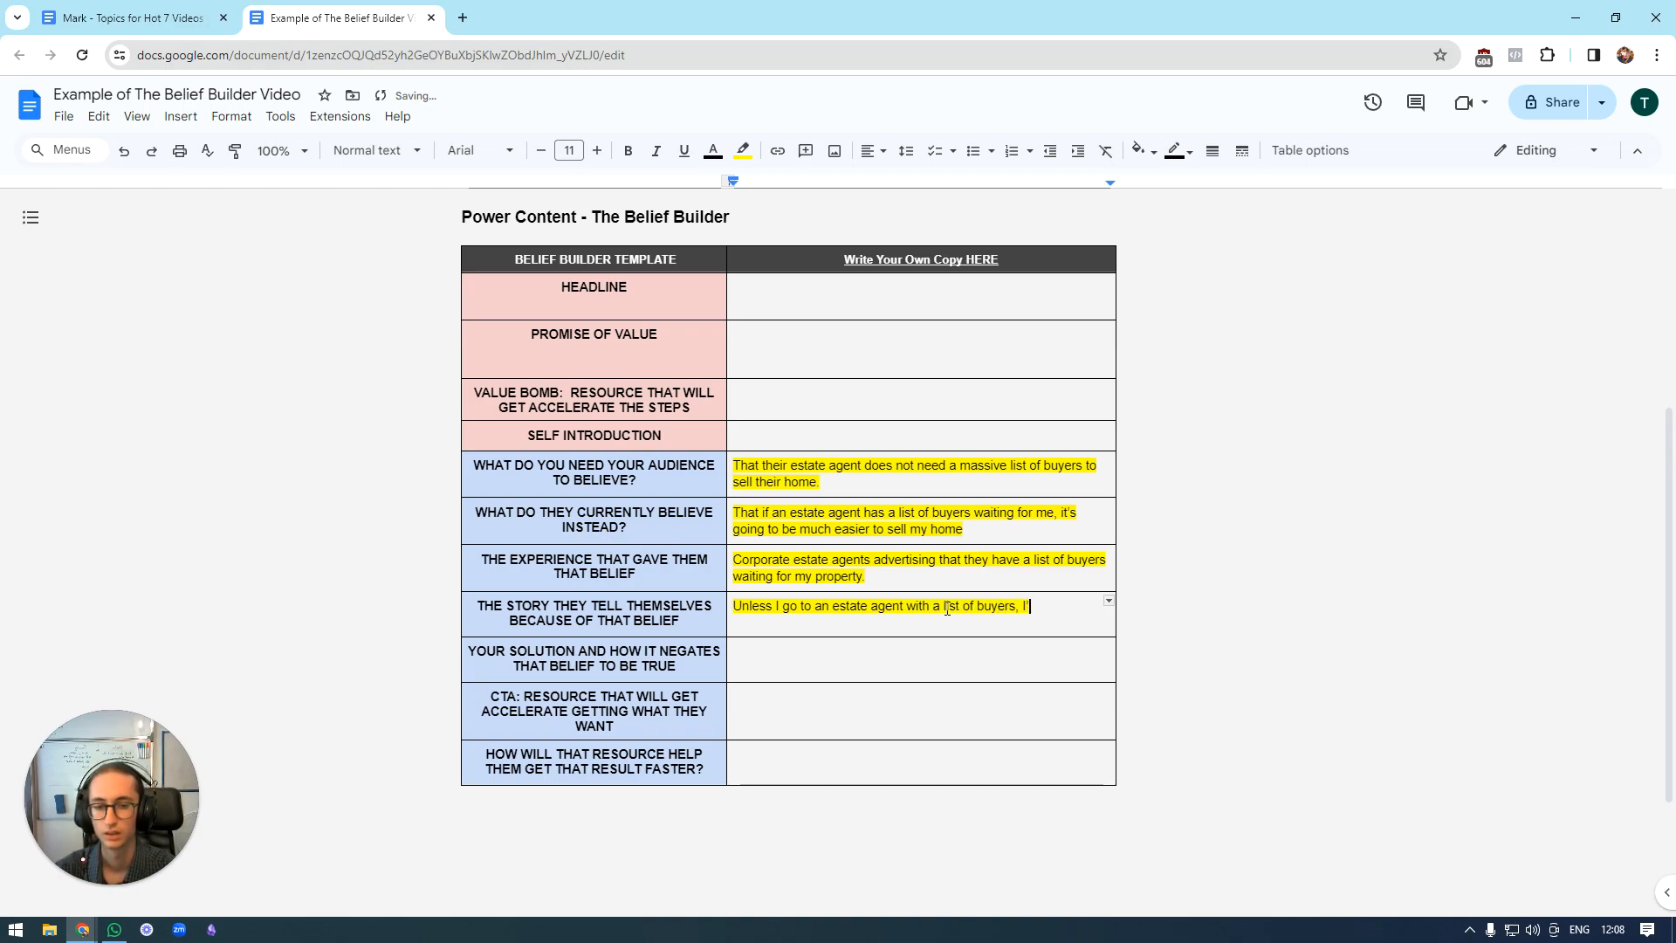
pyautogui.write('mor')
pyautogui.press('BackSpace')
pyautogui.press('BackSpace')
pyautogui.press('BackSpace')
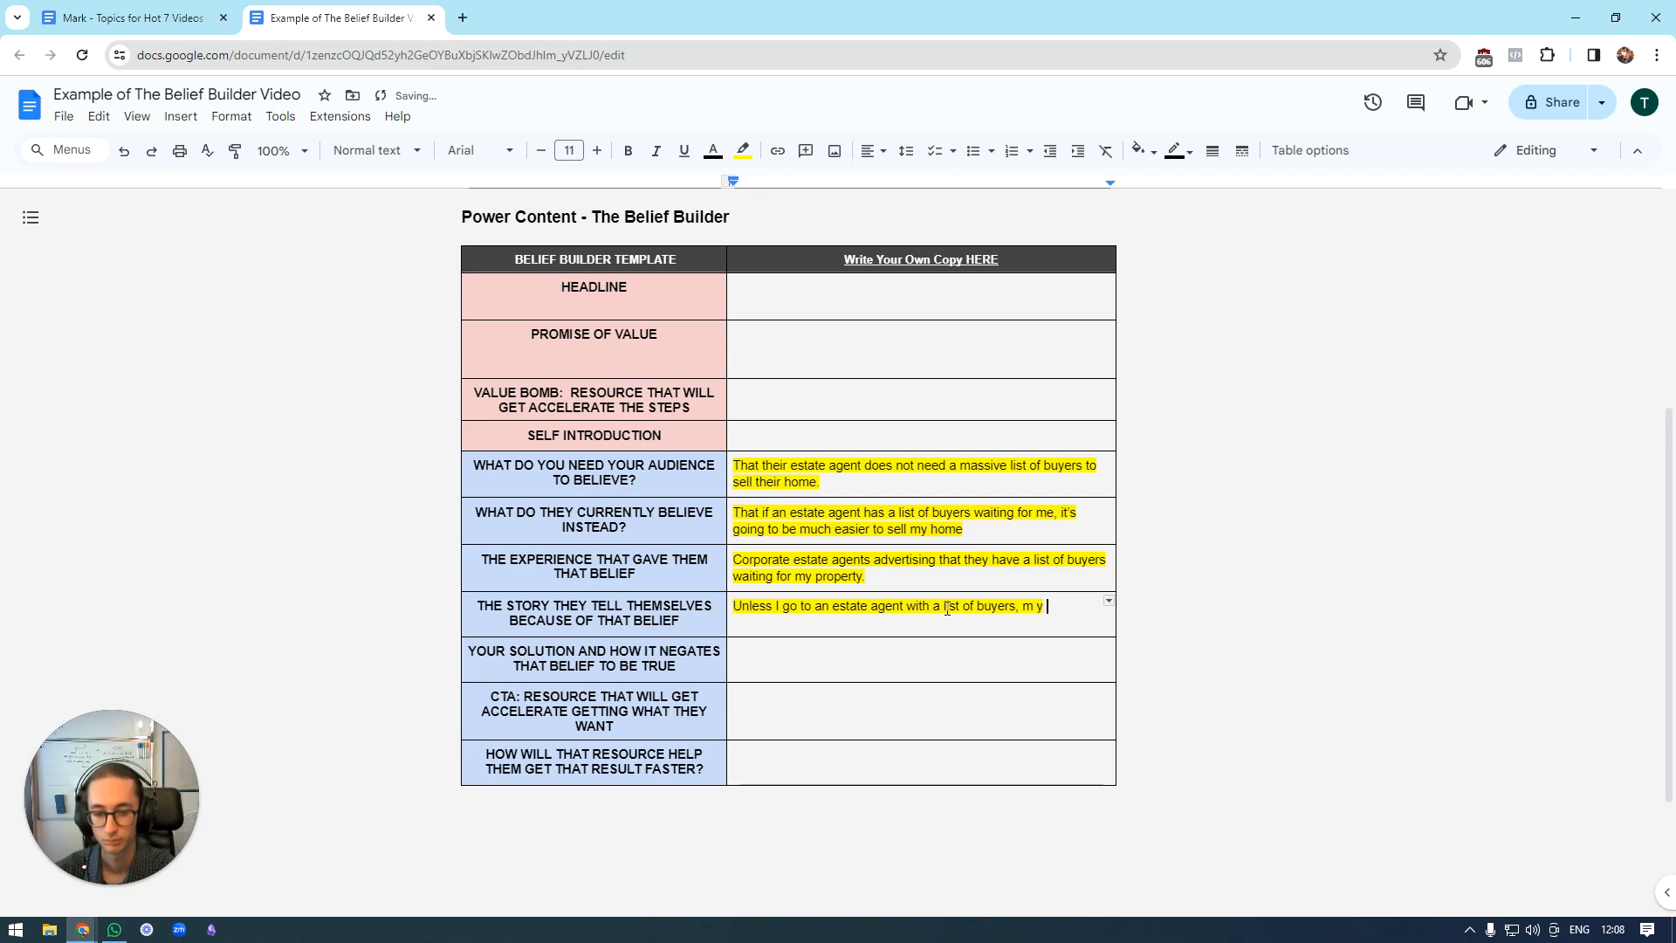
pyautogui.write('y proeprty ')
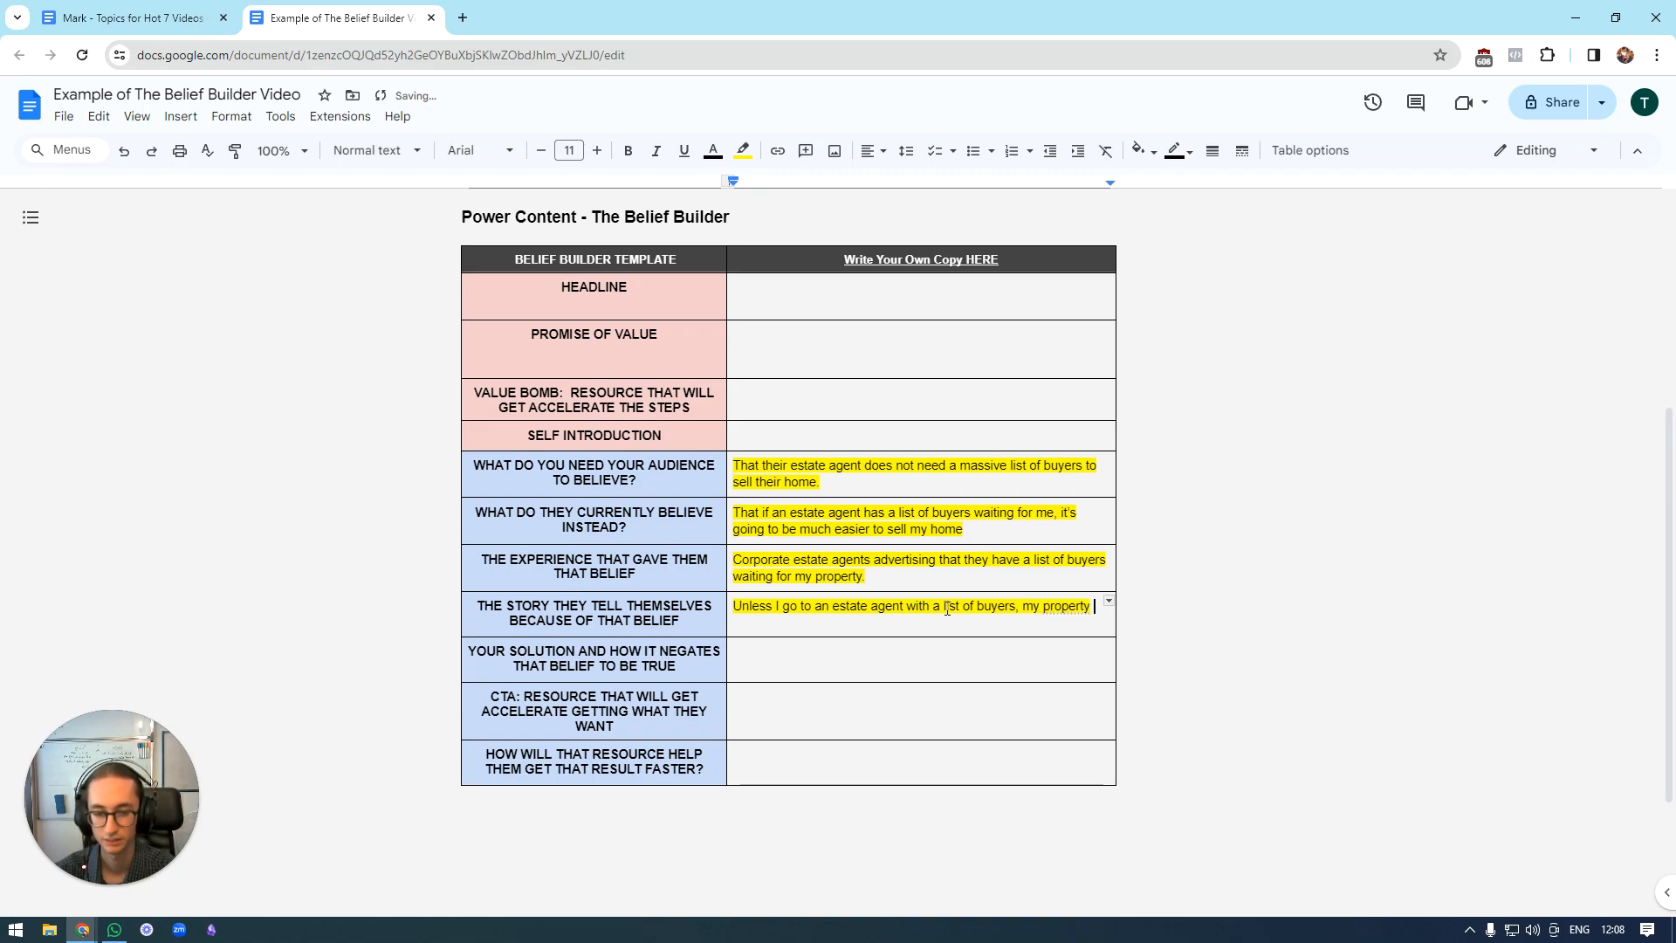
pyautogui.write('is goi')
pyautogui.press('BackSpace')
pyautogui.press('BackSpace')
pyautogui.press('BackSpace')
pyautogui.press('BackSpace')
pyautogui.press('BackSpace')
pyautogui.press('BackSpace')
pyautogui.press('BackSpace')
pyautogui.press('BackSpace')
pyautogui.press('BackSpace')
pyautogui.press('BackSpace')
pyautogui.press('BackSpace')
pyautogui.press('BackSpace')
pyautogui.press('BackSpace')
pyautogui.press('BackSpace')
pyautogui.press('BackSpace')
pyautogui.press('BackSpace')
pyautogui.press('BackSpace')
pyautogui.press('BackSpace')
pyautogui.press('BackSpace')
pyautogui.press('BackSpace')
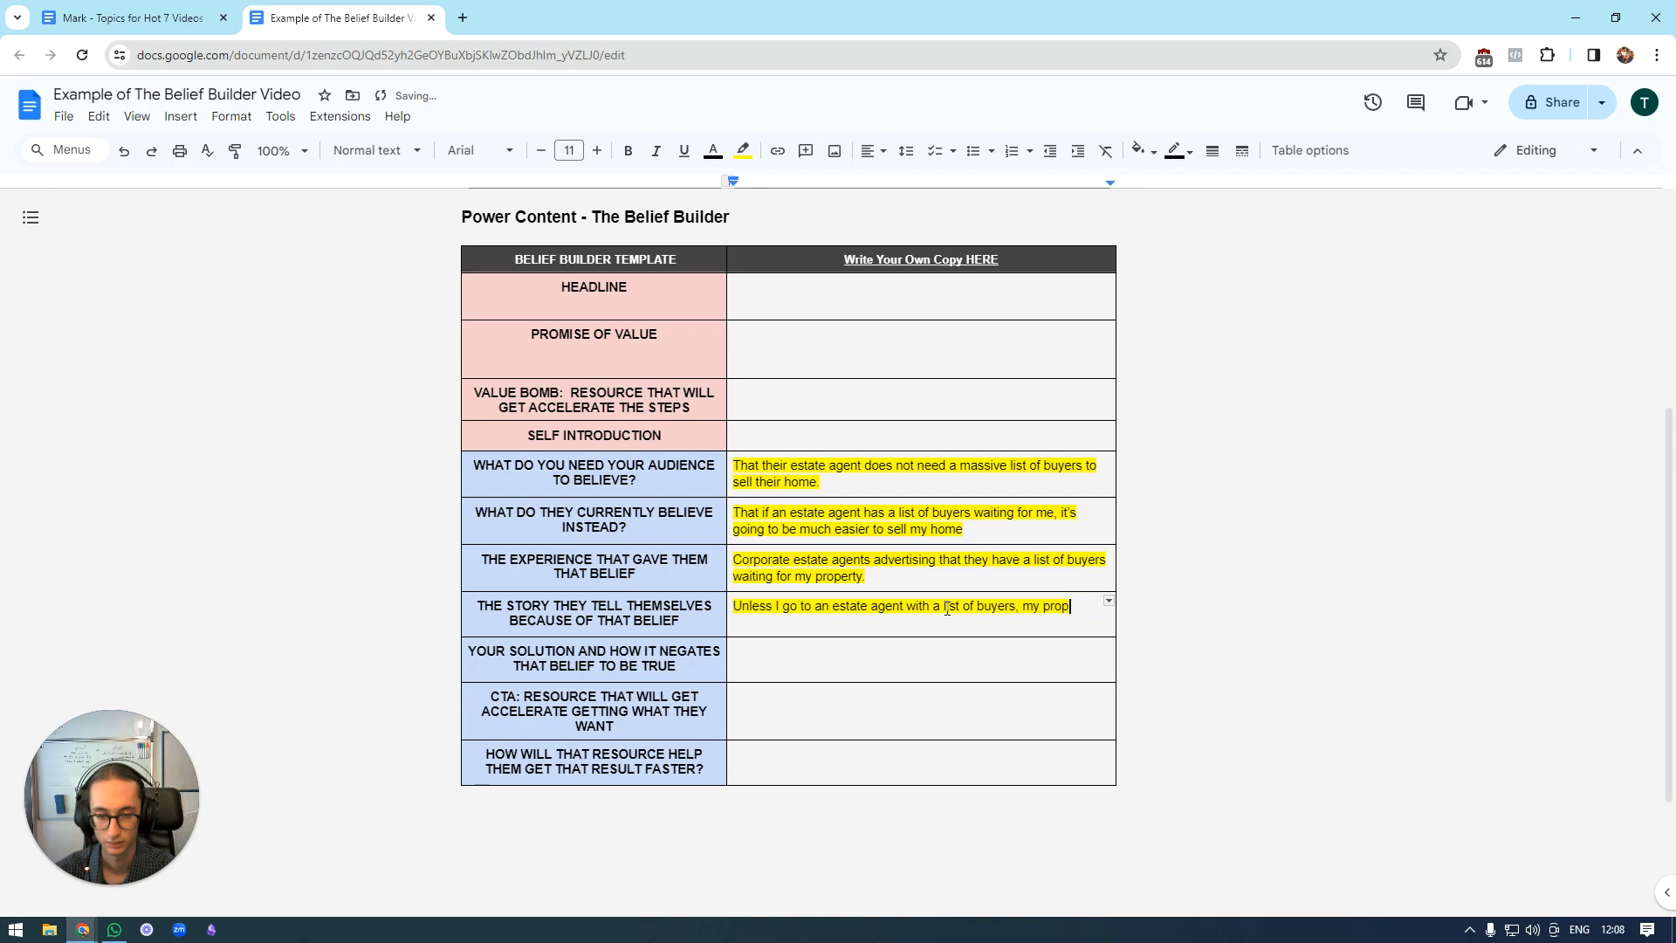
# Complete the story answer with "it is going to be harder to sell my home at the price I want...".
pyautogui.write(', it ')
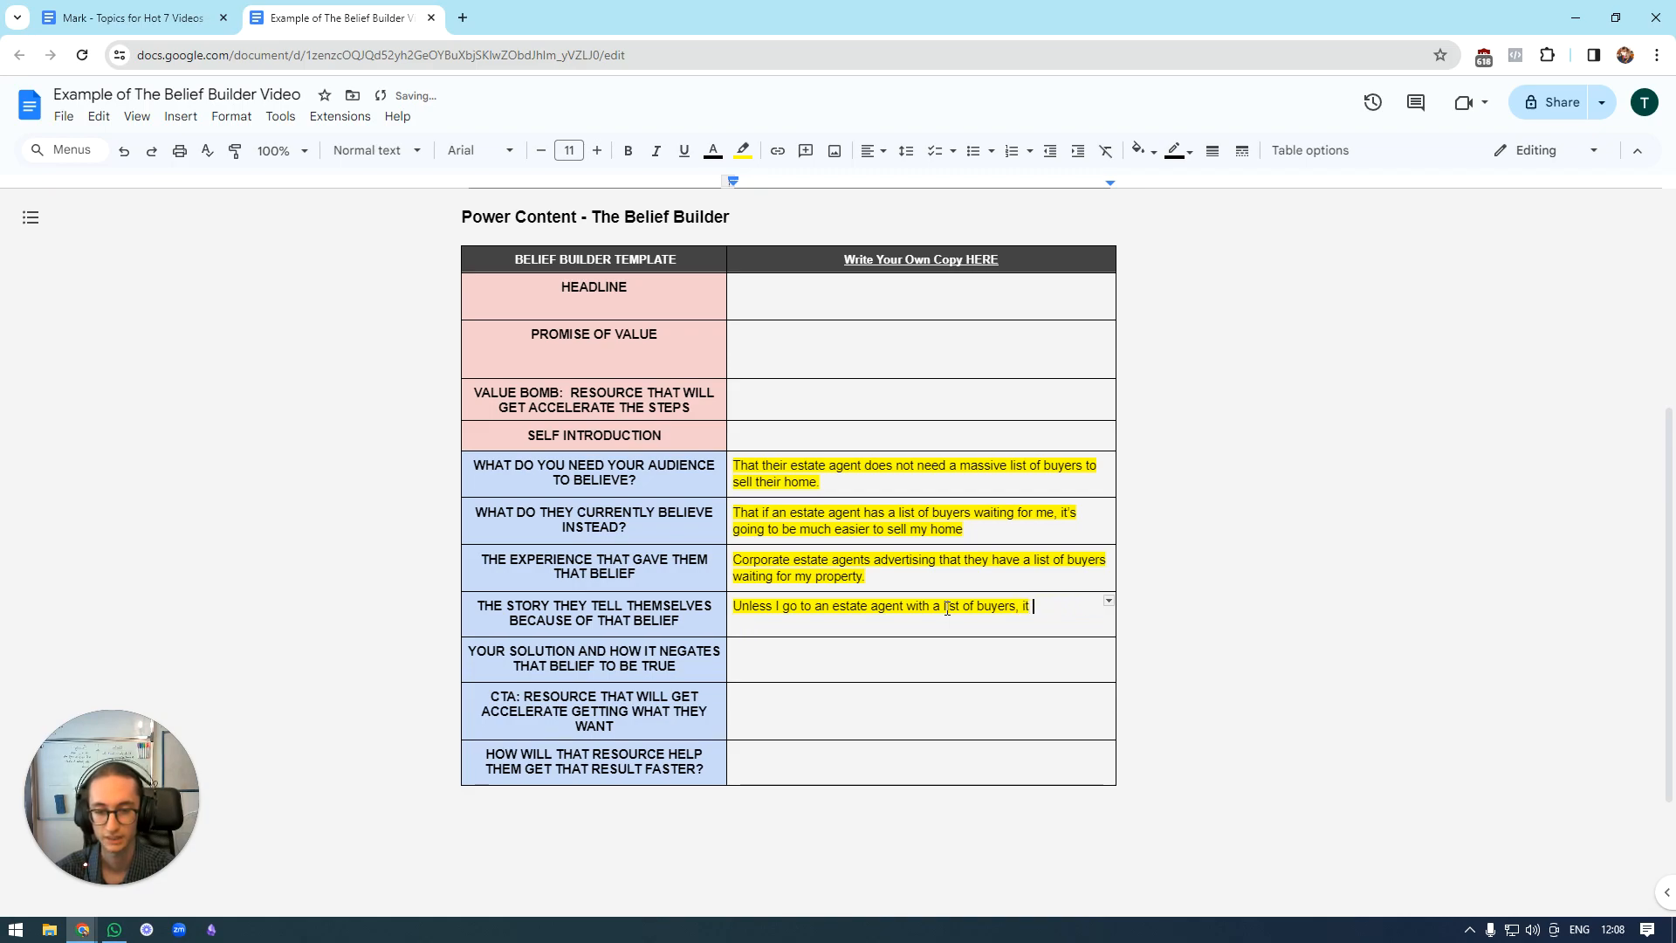
pyautogui.write('is going to be har')
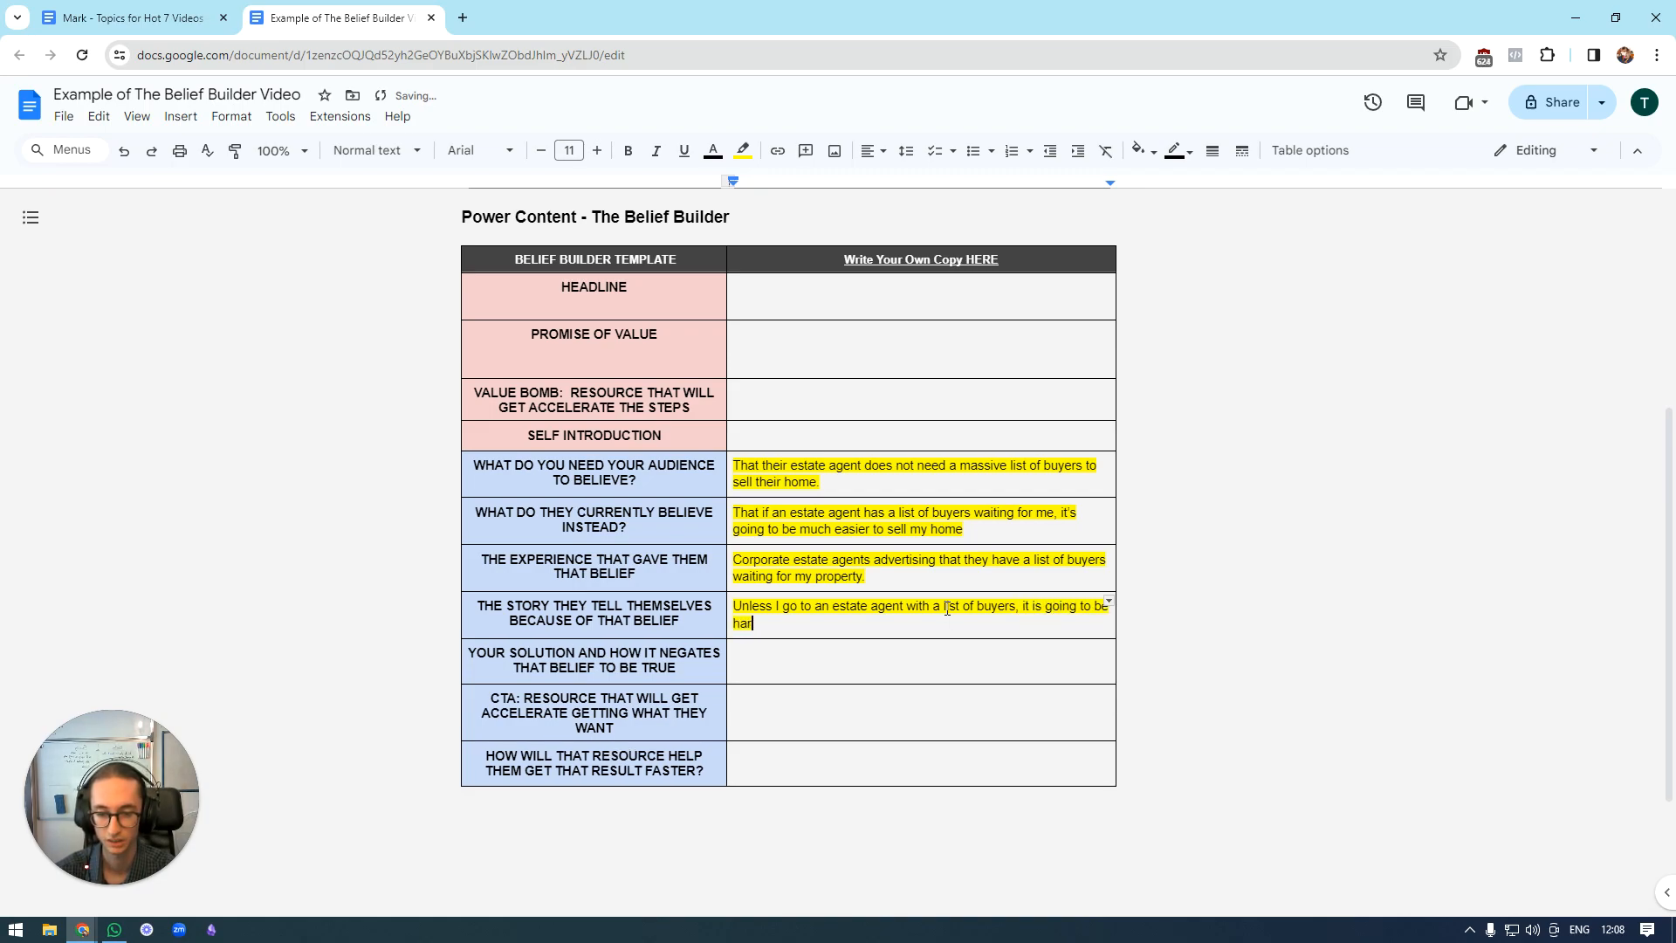
pyautogui.write('der to sell my home')
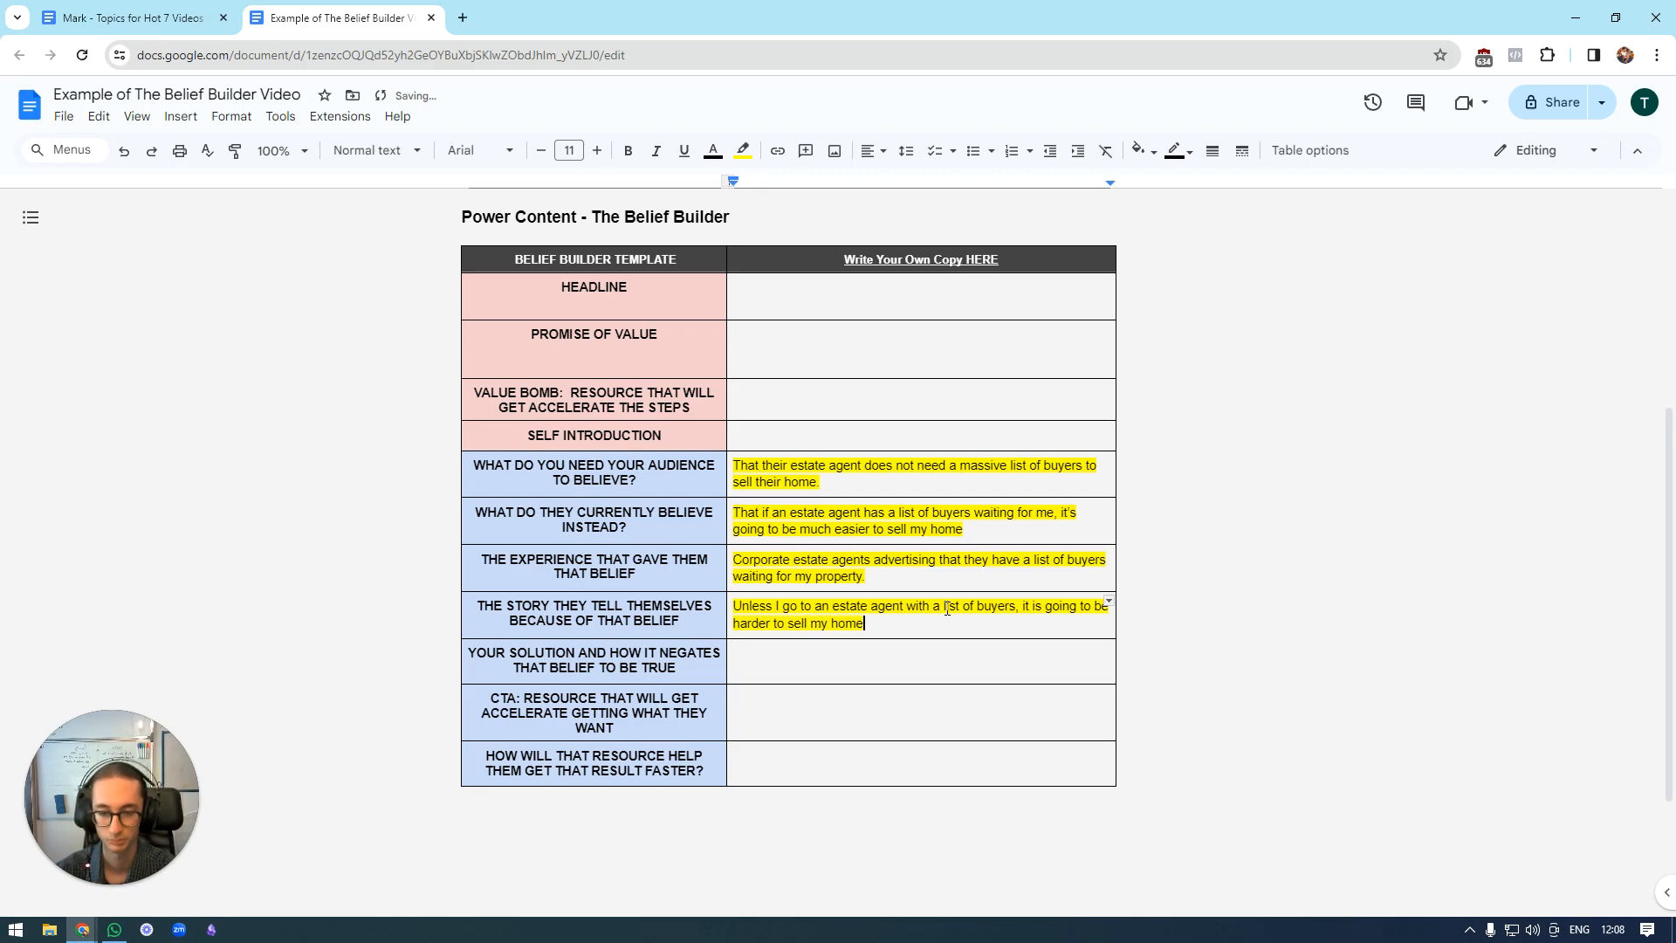
pyautogui.write(' at the price I want')
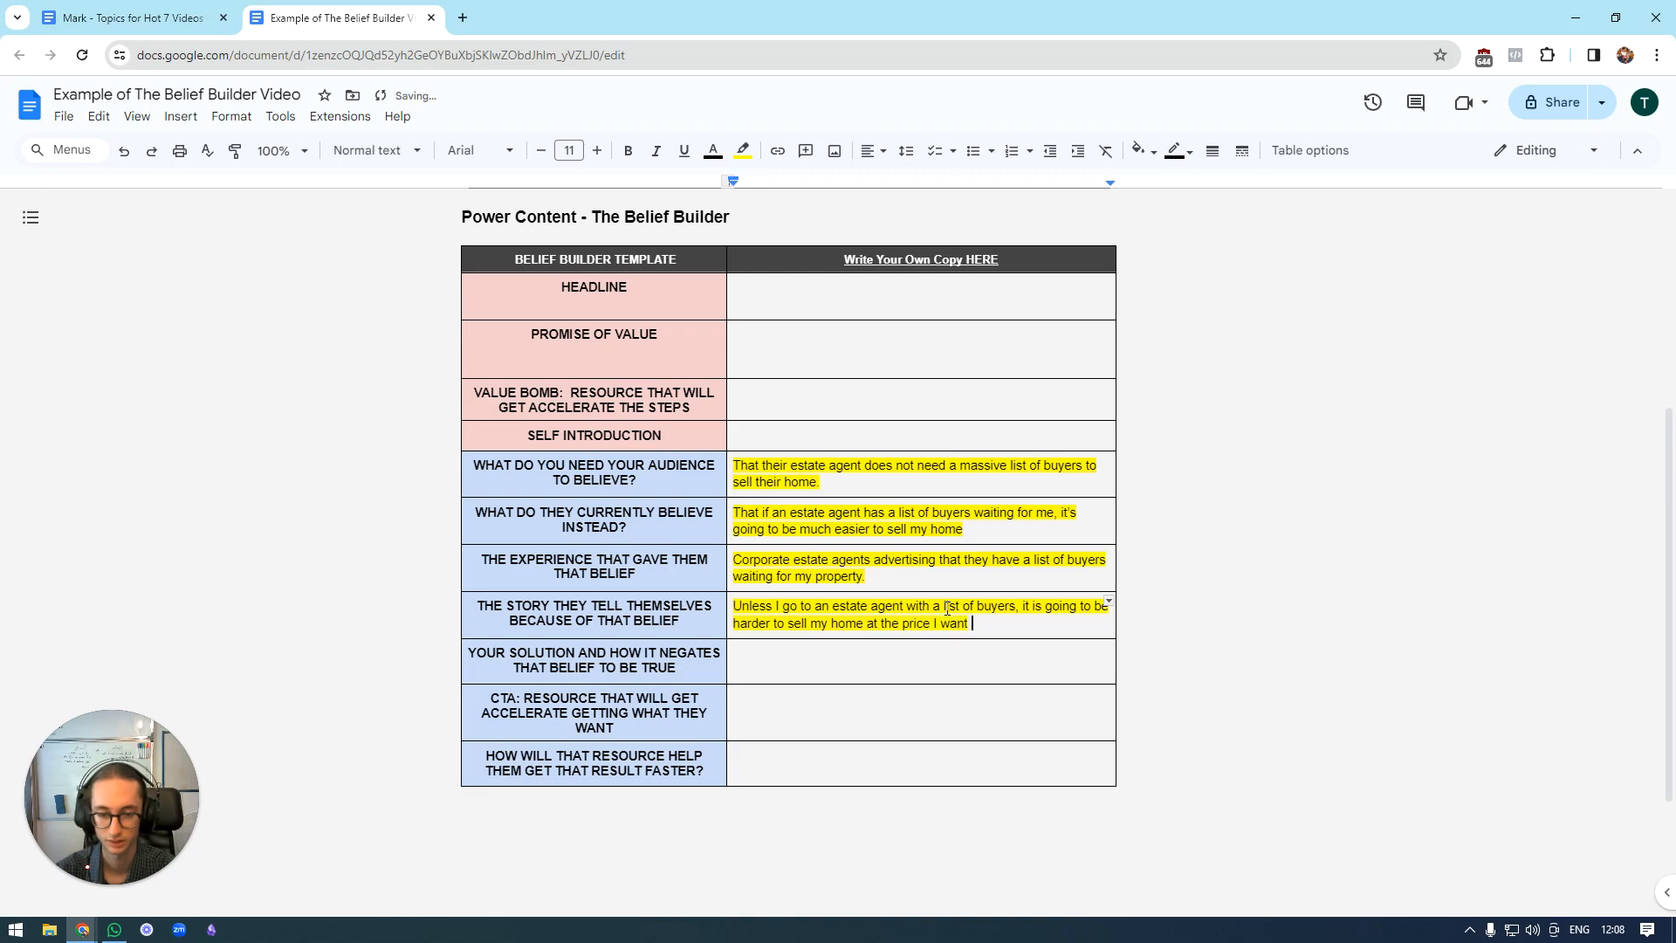
pyautogui.press('BackSpace')
pyautogui.write('...')
pyautogui.scroll(-2, 902, 520)
pyautogui.scroll(2, 902, 533)
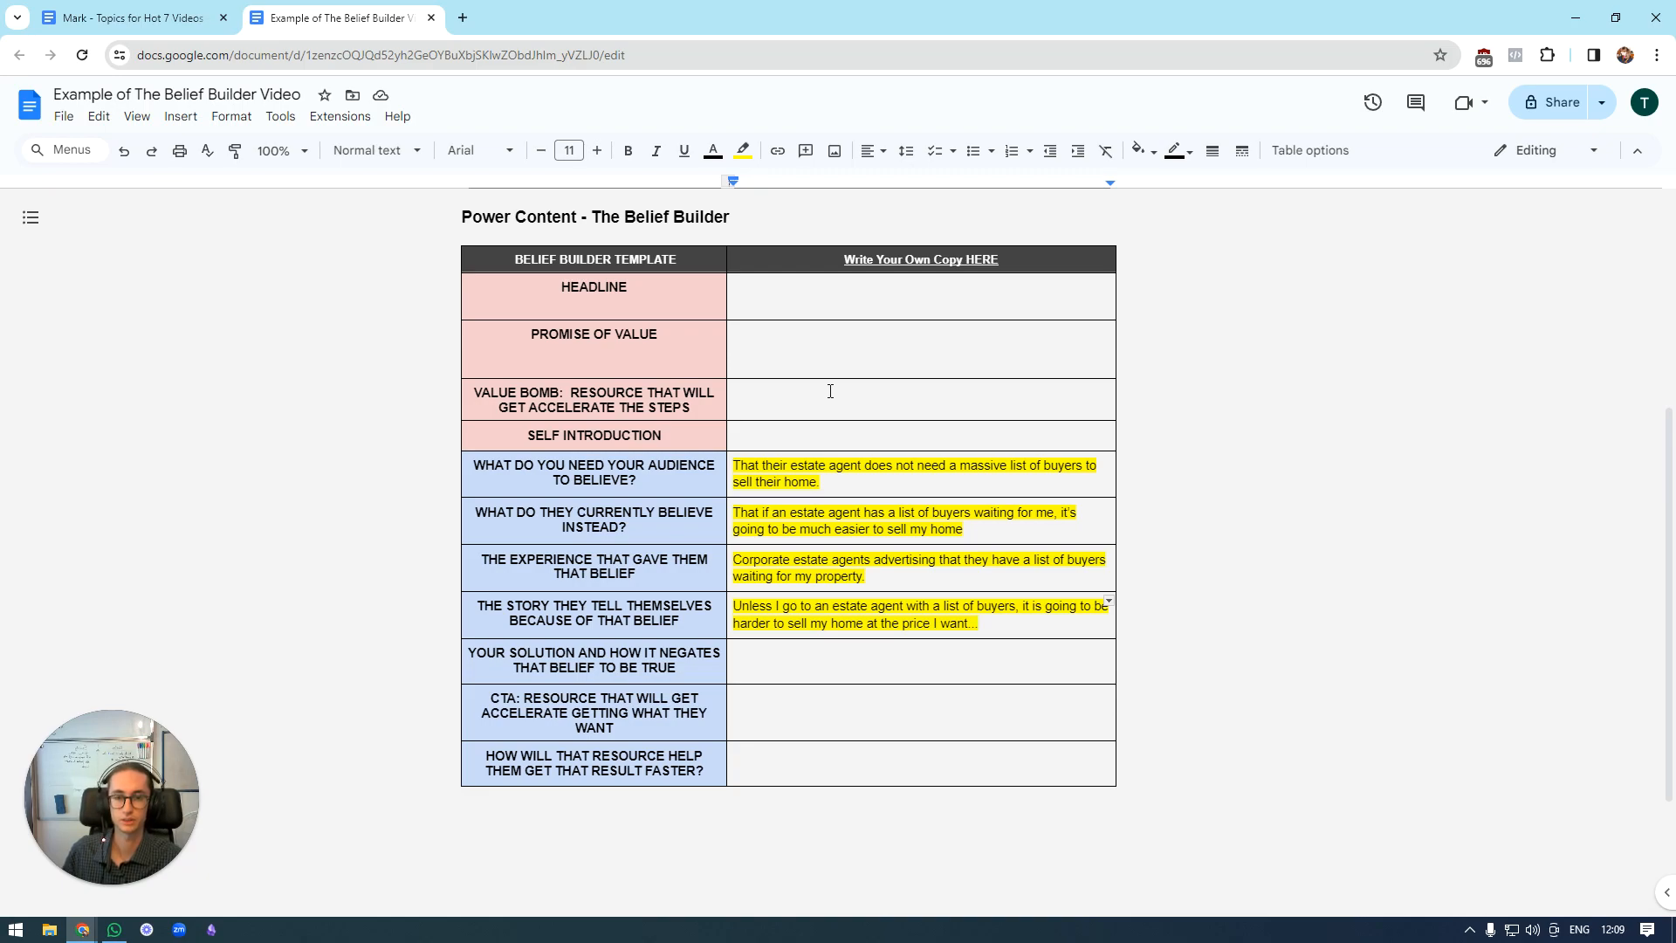
pyautogui.scroll(-1, 931, 524)
pyautogui.click(912, 540)
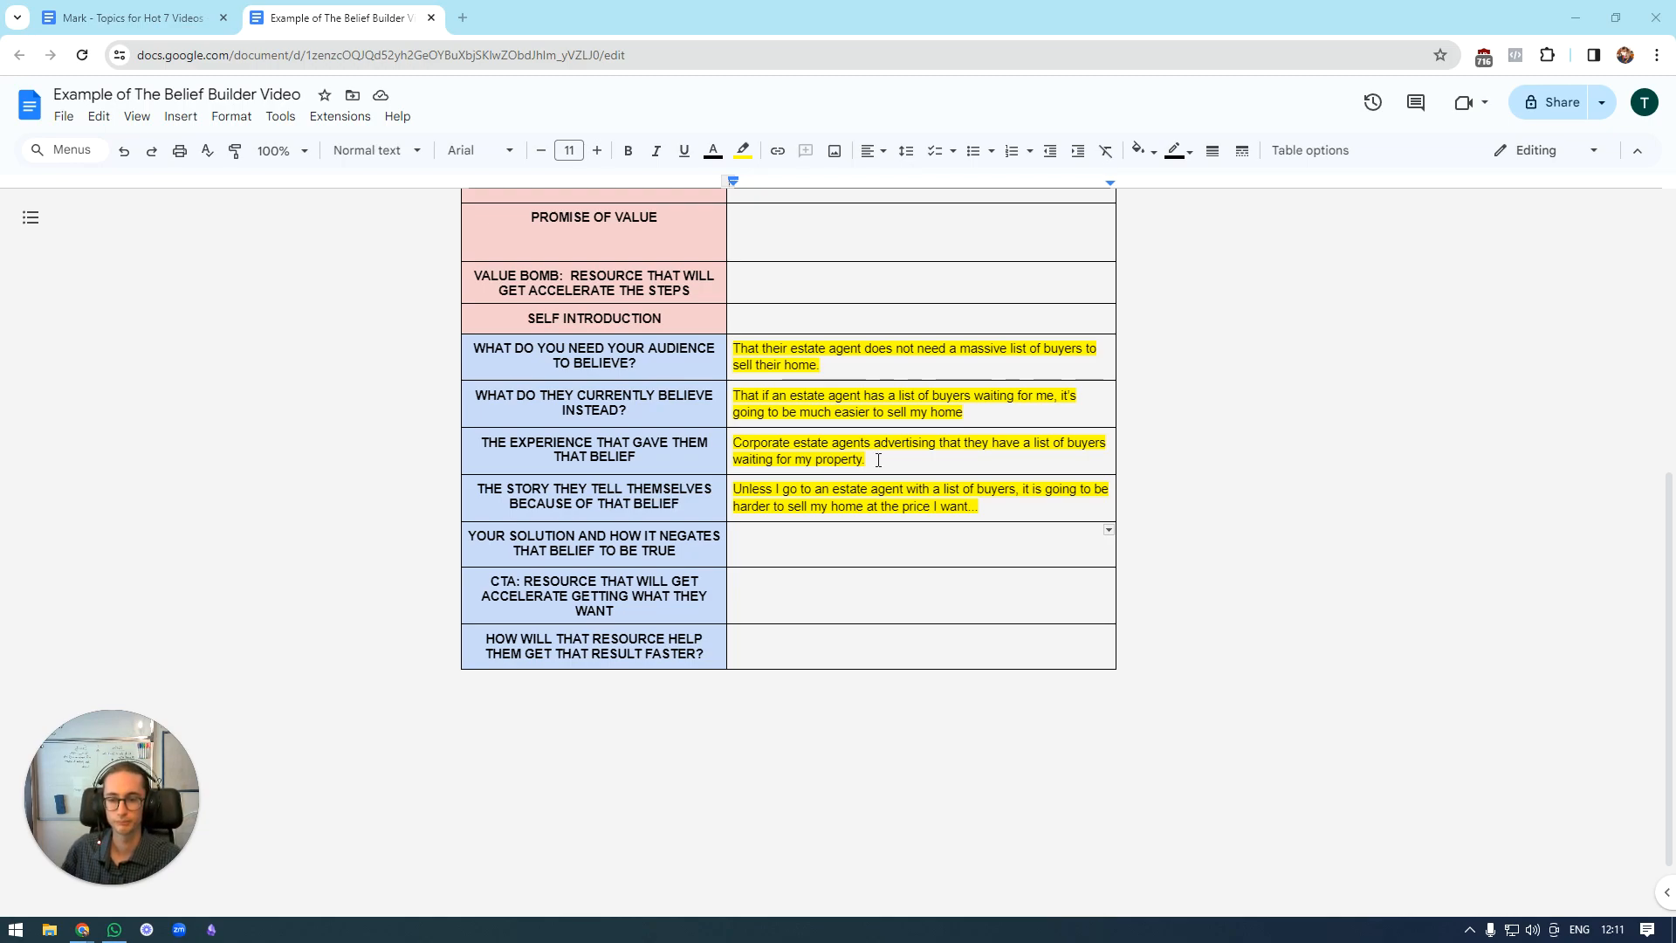
pyautogui.doubleClick(838, 547)
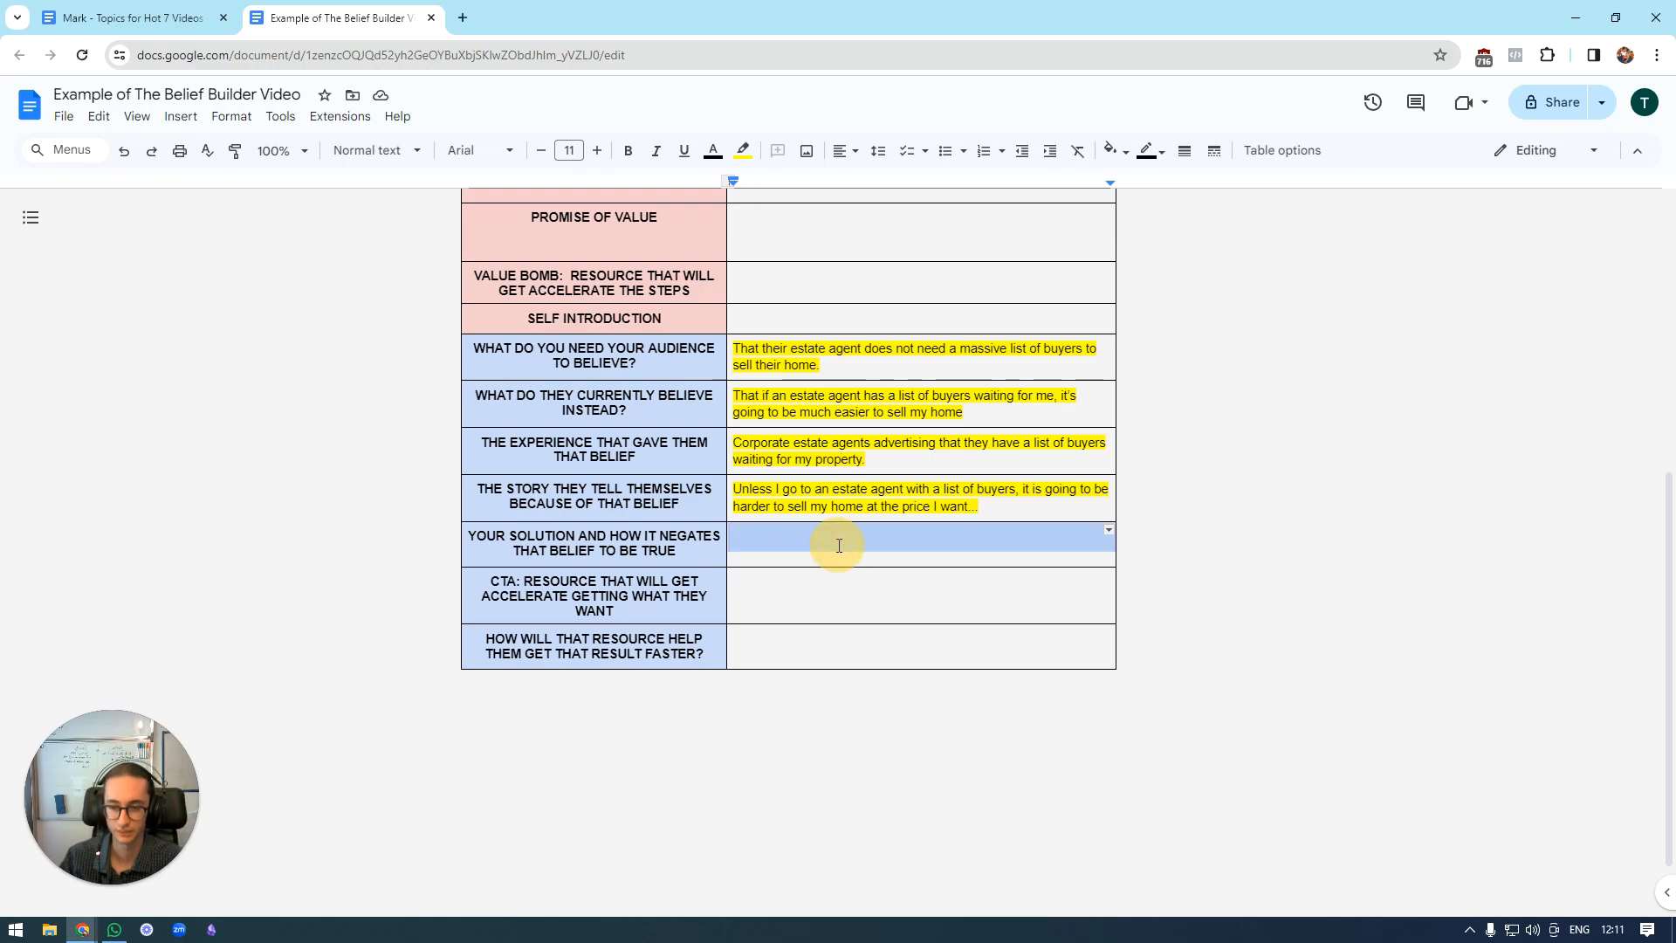
pyautogui.click(848, 523)
pyautogui.click(827, 549)
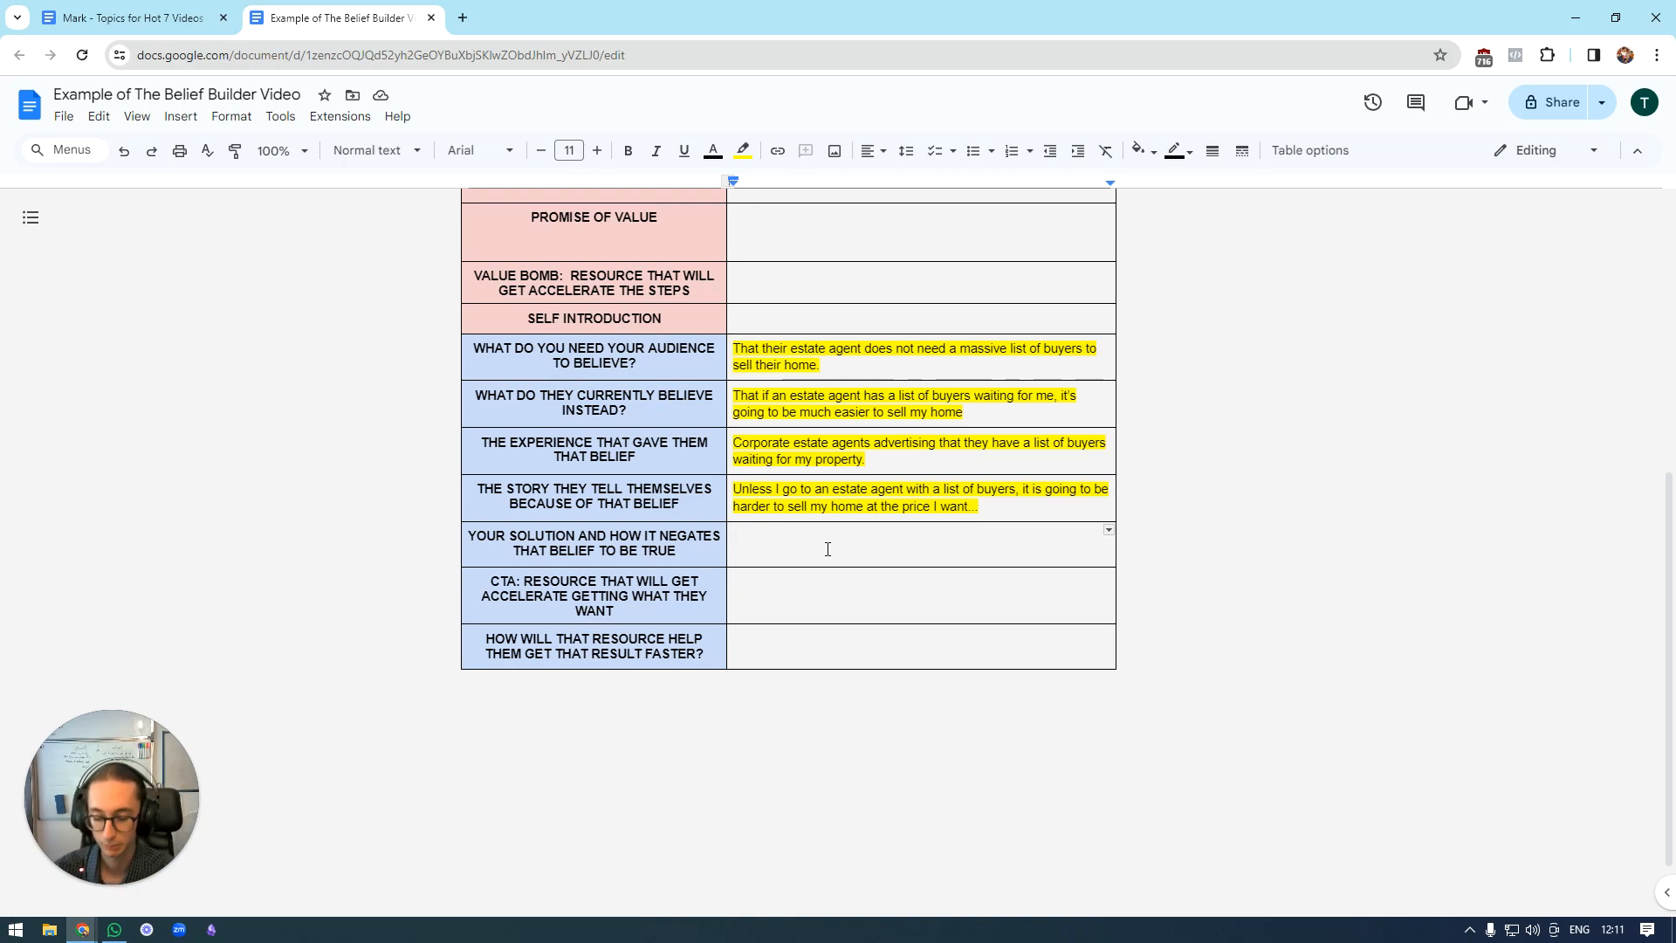
pyautogui.write('The marketing')
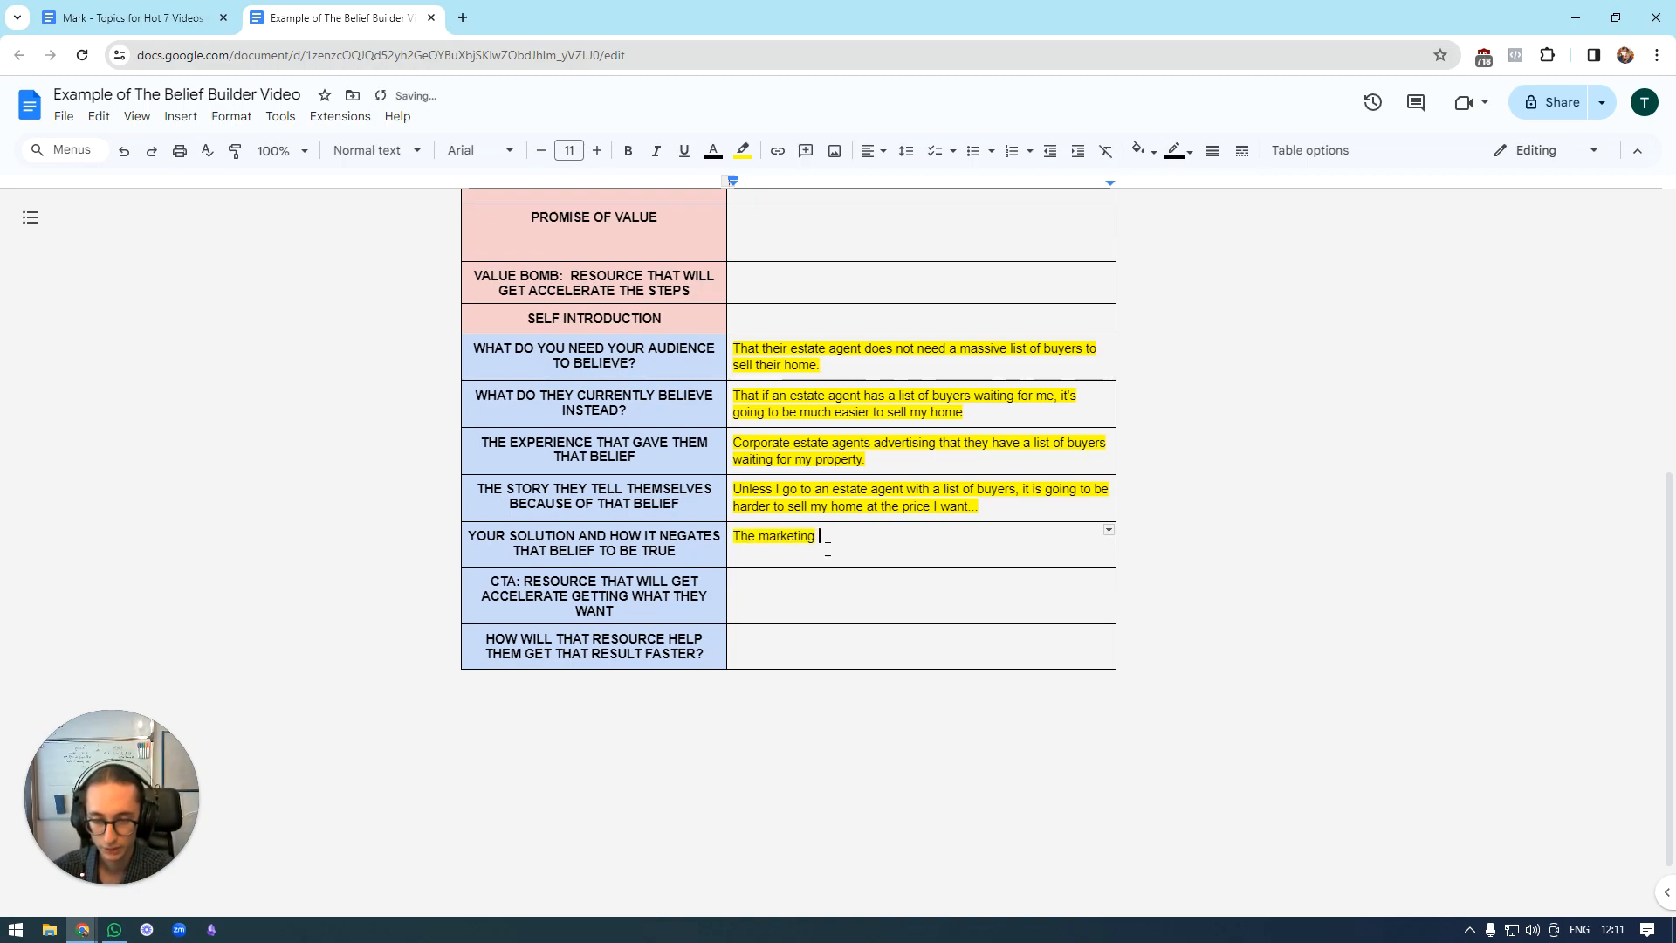
pyautogui.scroll(3, 827, 549)
pyautogui.scroll(1, 793, 486)
pyautogui.scroll(-1, 792, 486)
pyautogui.scroll(1, 793, 486)
pyautogui.scroll(-2, 832, 658)
pyautogui.press('BackSpace')
pyautogui.press('BackSpace')
pyautogui.press('BackSpace')
pyautogui.press('BackSpace')
pyautogui.press('BackSpace')
pyautogui.press('BackSpace')
pyautogui.press('BackSpace')
pyautogui.press('BackSpace')
pyautogui.press('BackSpace')
pyautogui.press('BackSpace')
pyautogui.press('BackSpace')
pyautogui.press('BackSpace')
pyautogui.press('BackSpace')
pyautogui.press('BackSpace')
# Reword the start of the solution row's answer as "Here is how I put out the perfect marketing to attract the right buyers".
pyautogui.write('Here is how I put out the ')
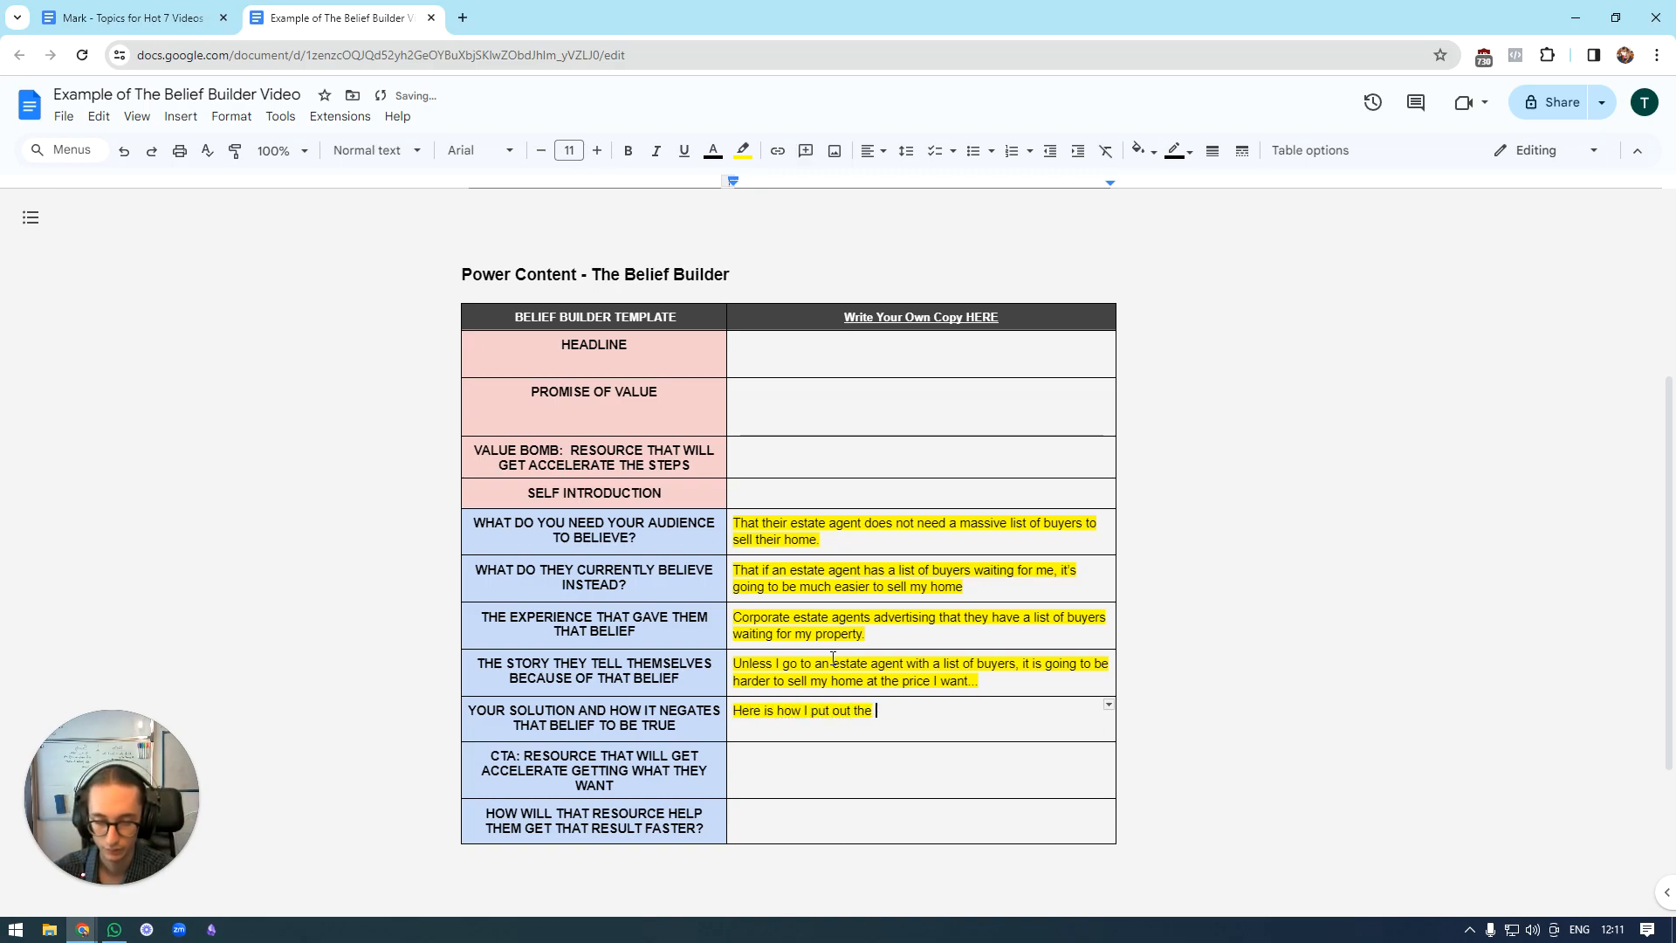
pyautogui.write('perfect')
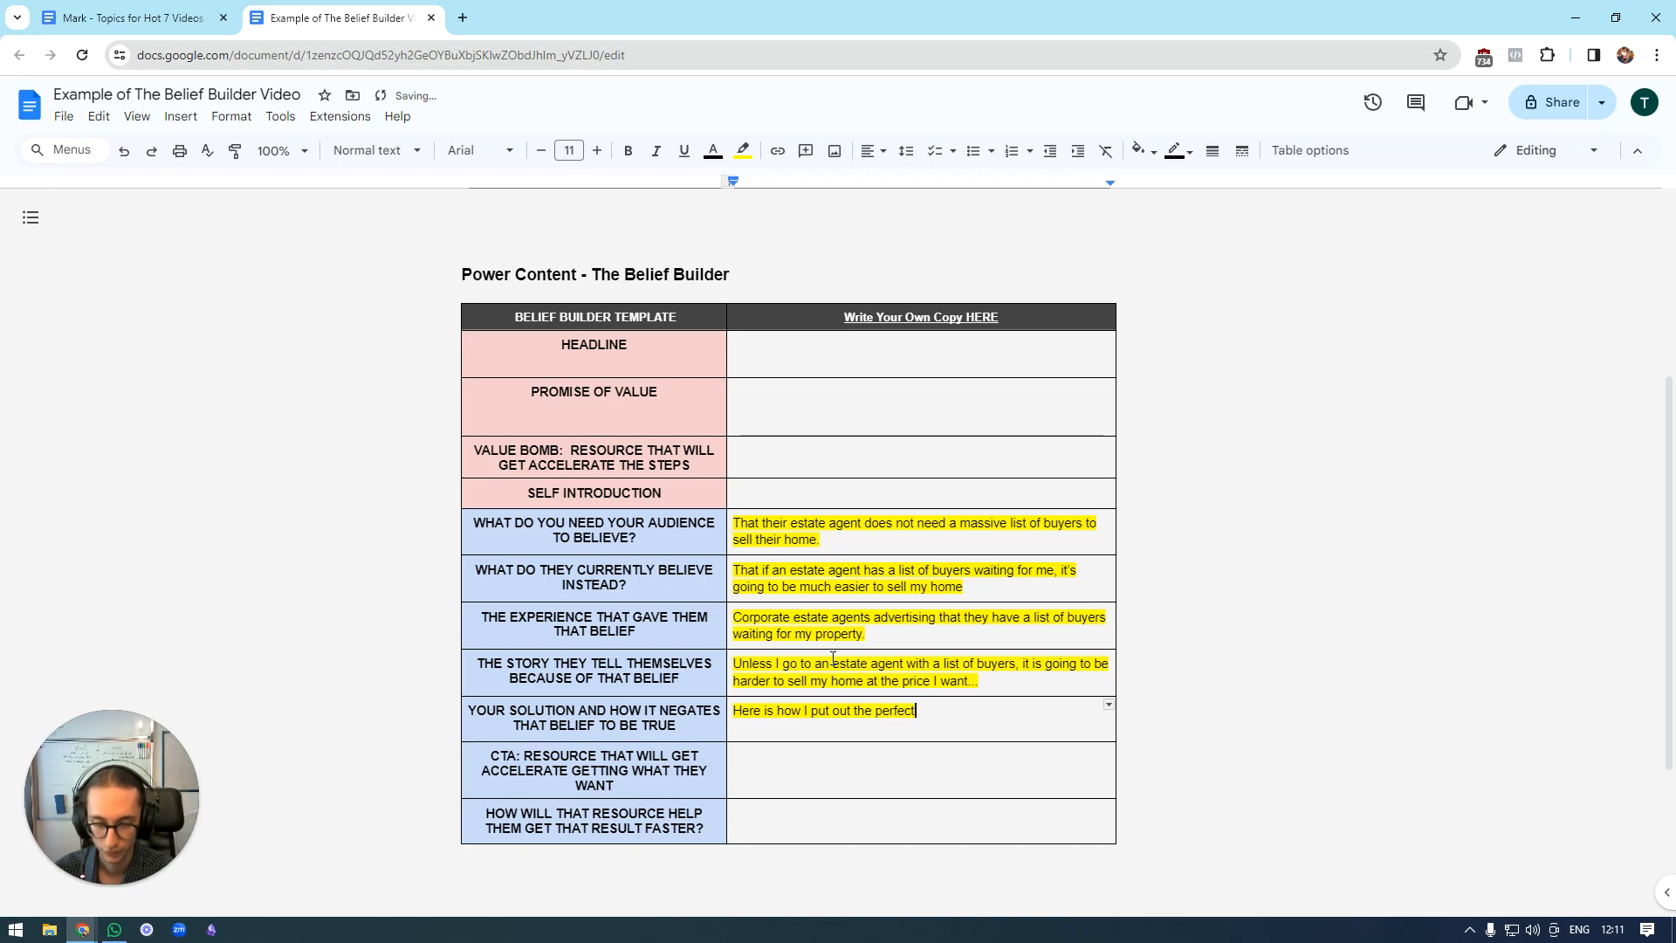
pyautogui.write(' marketing to attract ')
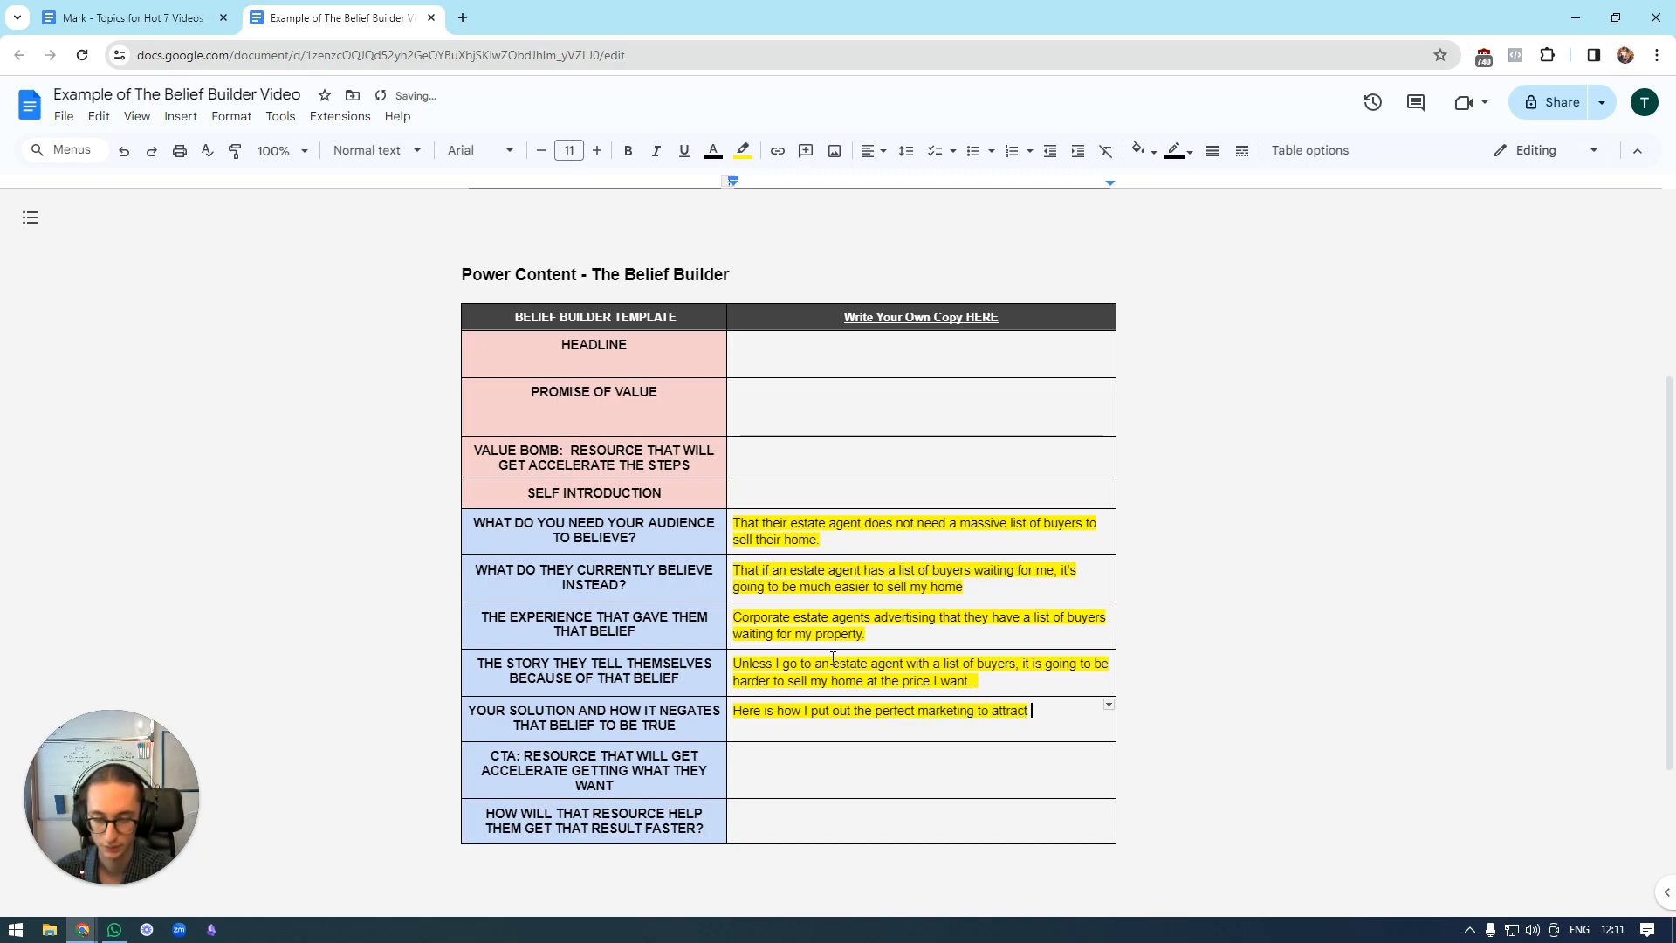
pyautogui.write('the right buyers ')
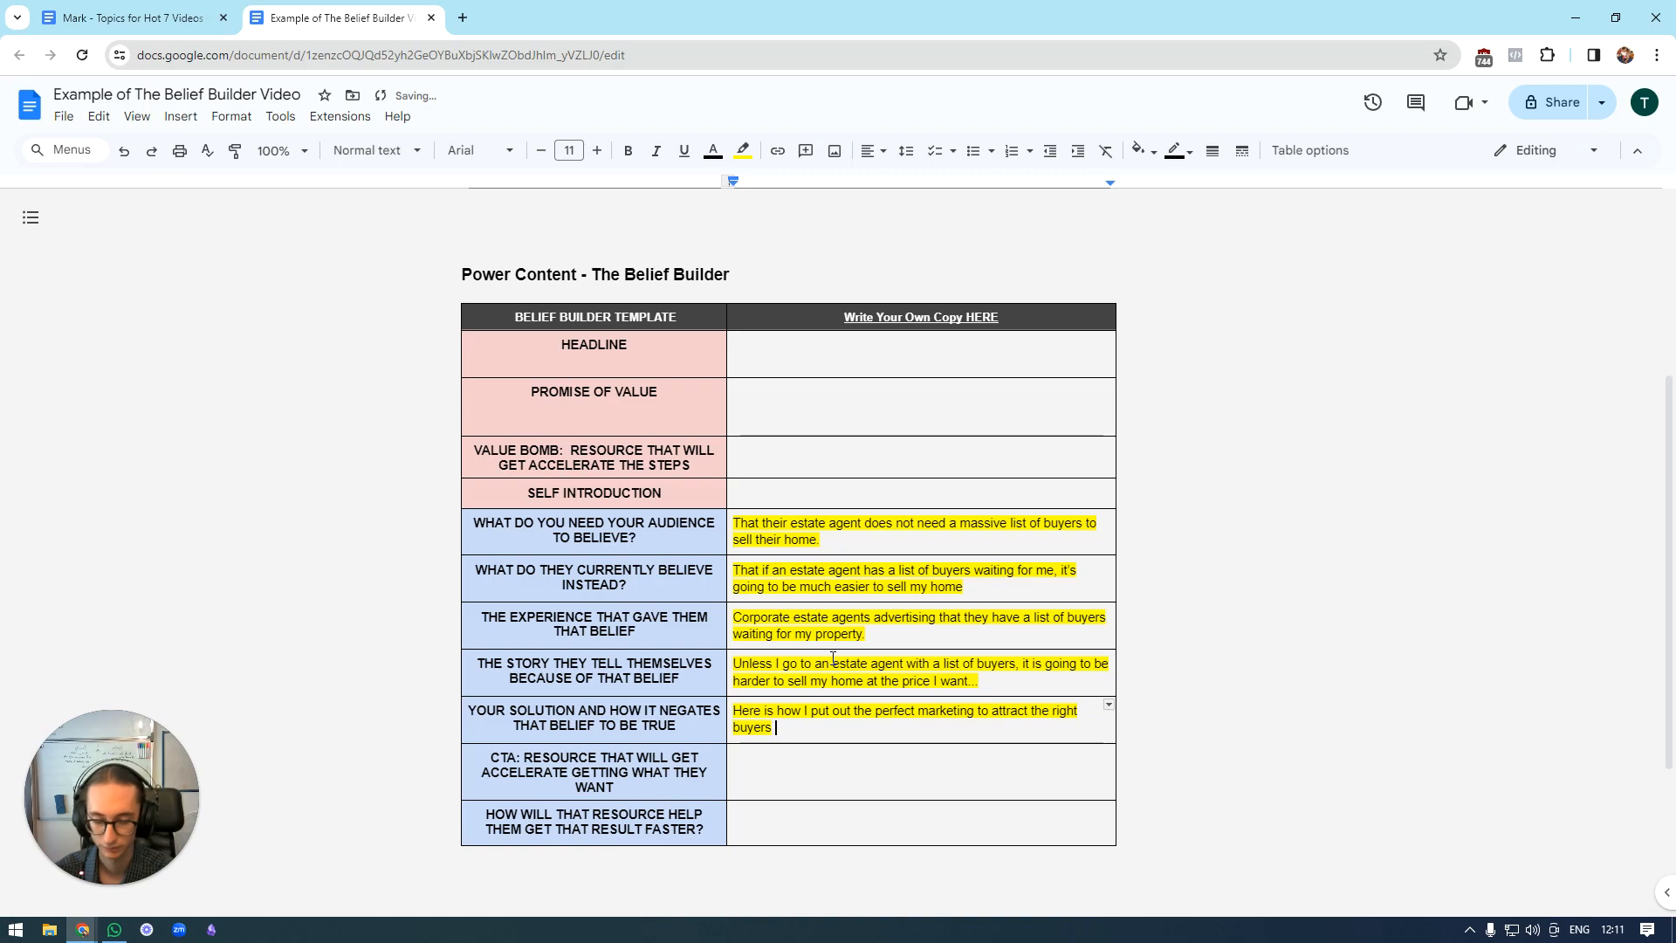
pyautogui.write('from th')
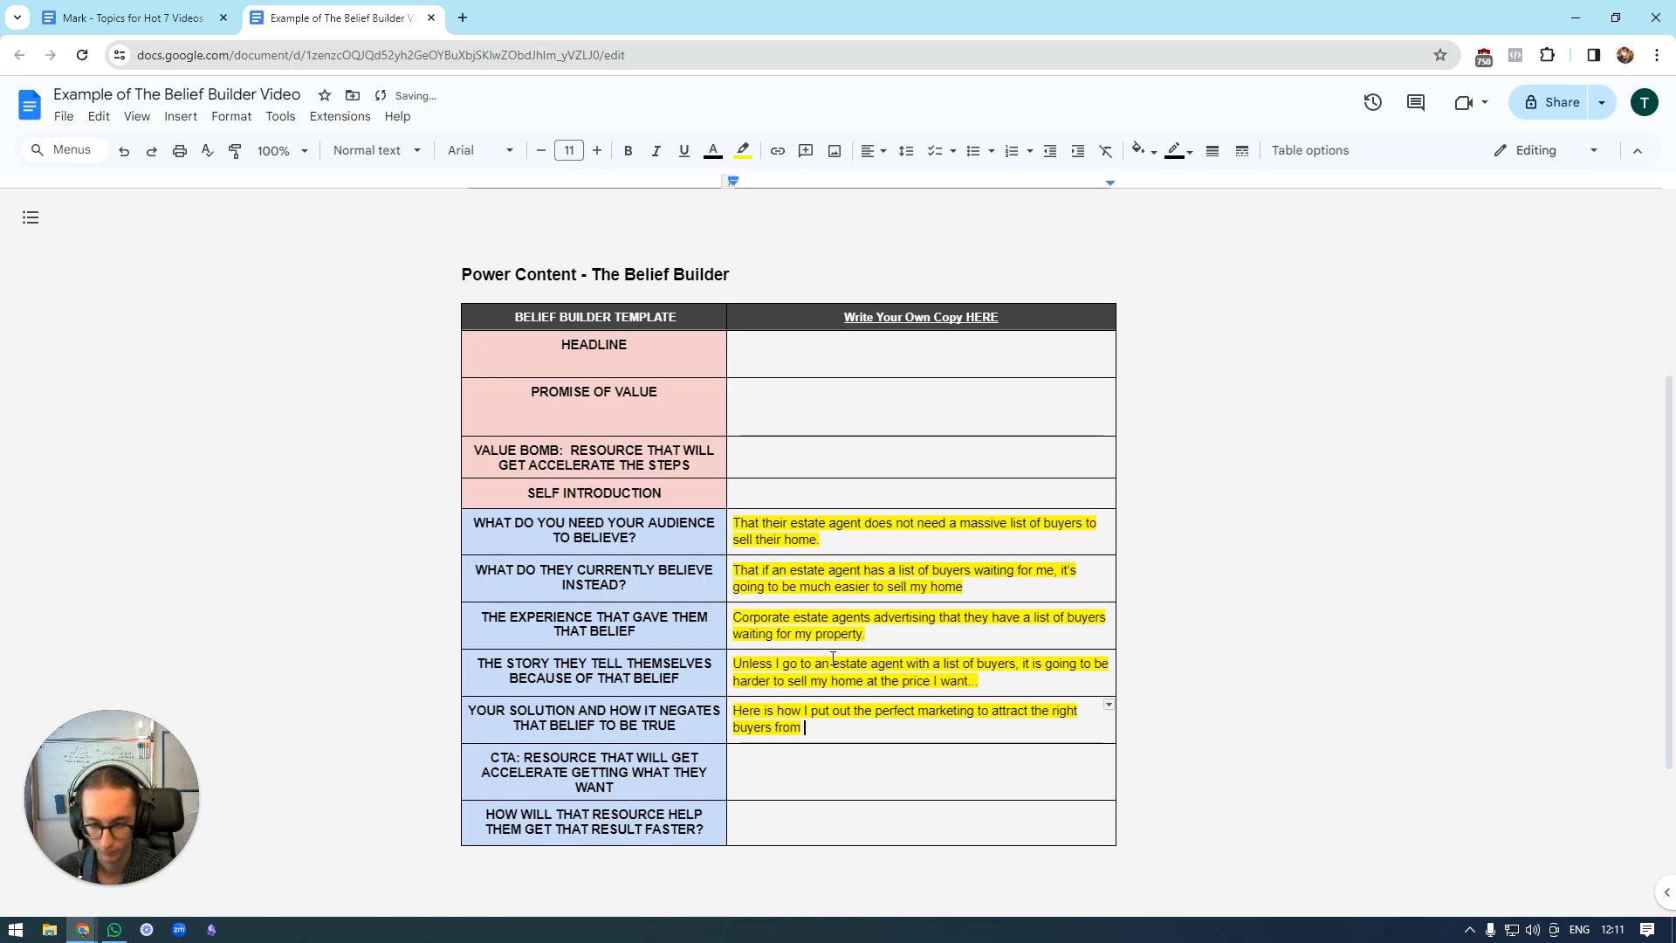
# Complete the solution answer with "from these sources, which is a list of buyers that all estate agents share. Proof.".
pyautogui.press('BackSpace')
pyautogui.press('BackSpace')
pyautogui.write('these sour')
pyautogui.press('BackSpace')
pyautogui.press('BackSpace')
pyautogui.press('BackSpace')
pyautogui.write('ources, which is a list of buyers that all estatea')
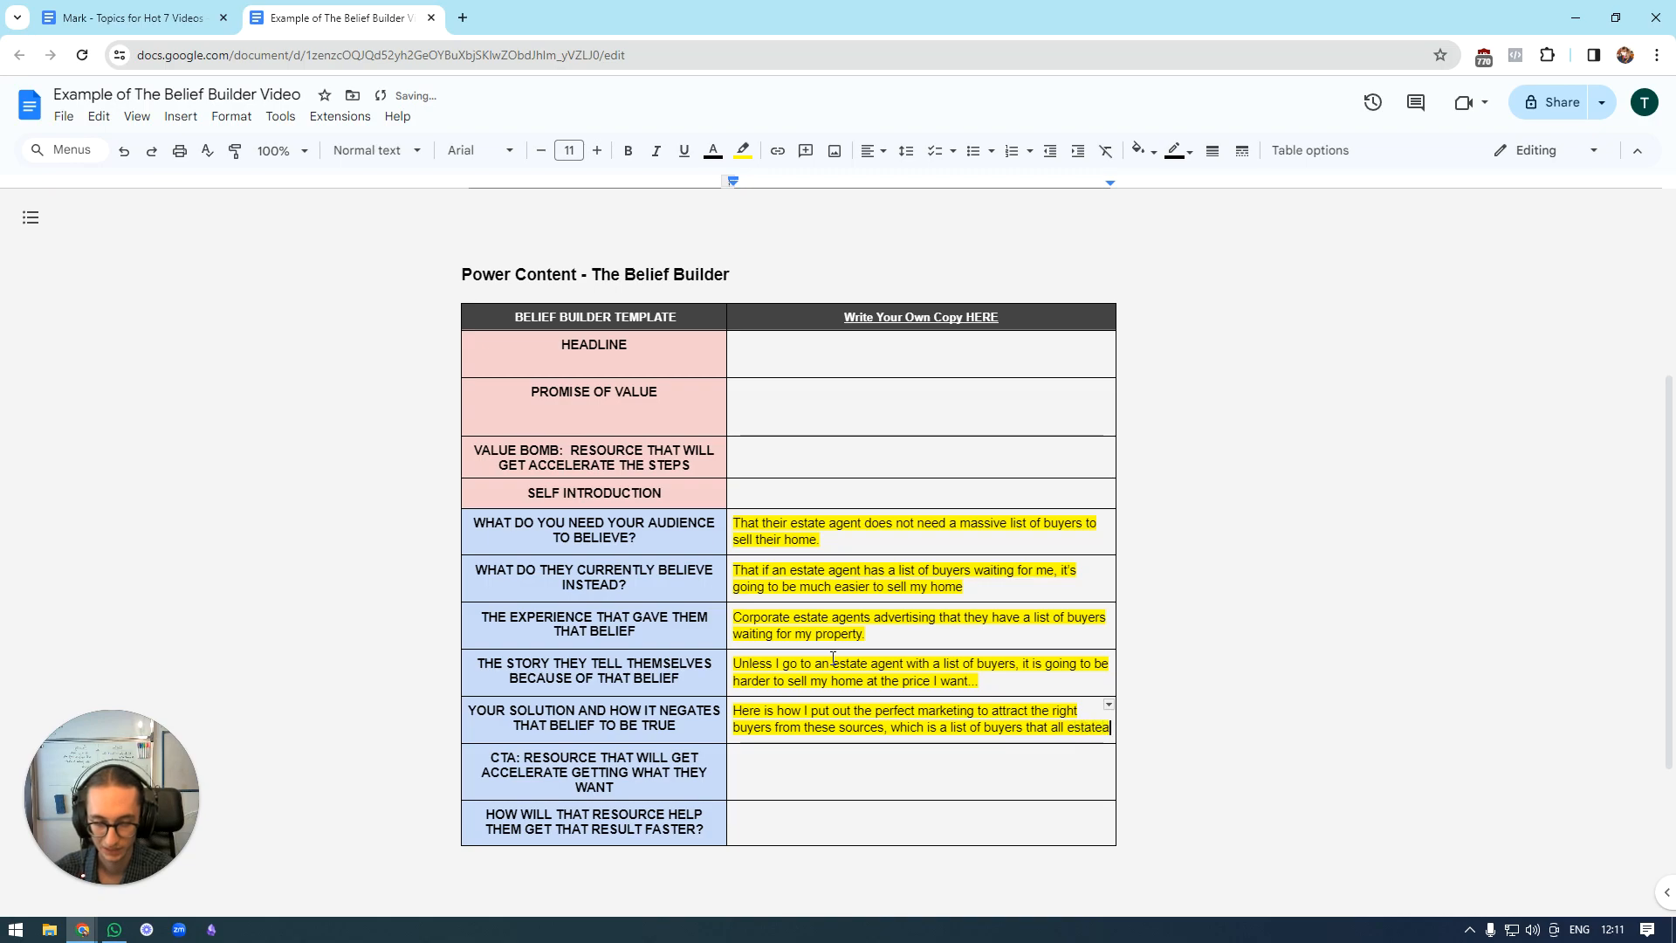
pyautogui.press('BackSpace')
pyautogui.write('agents share. ')
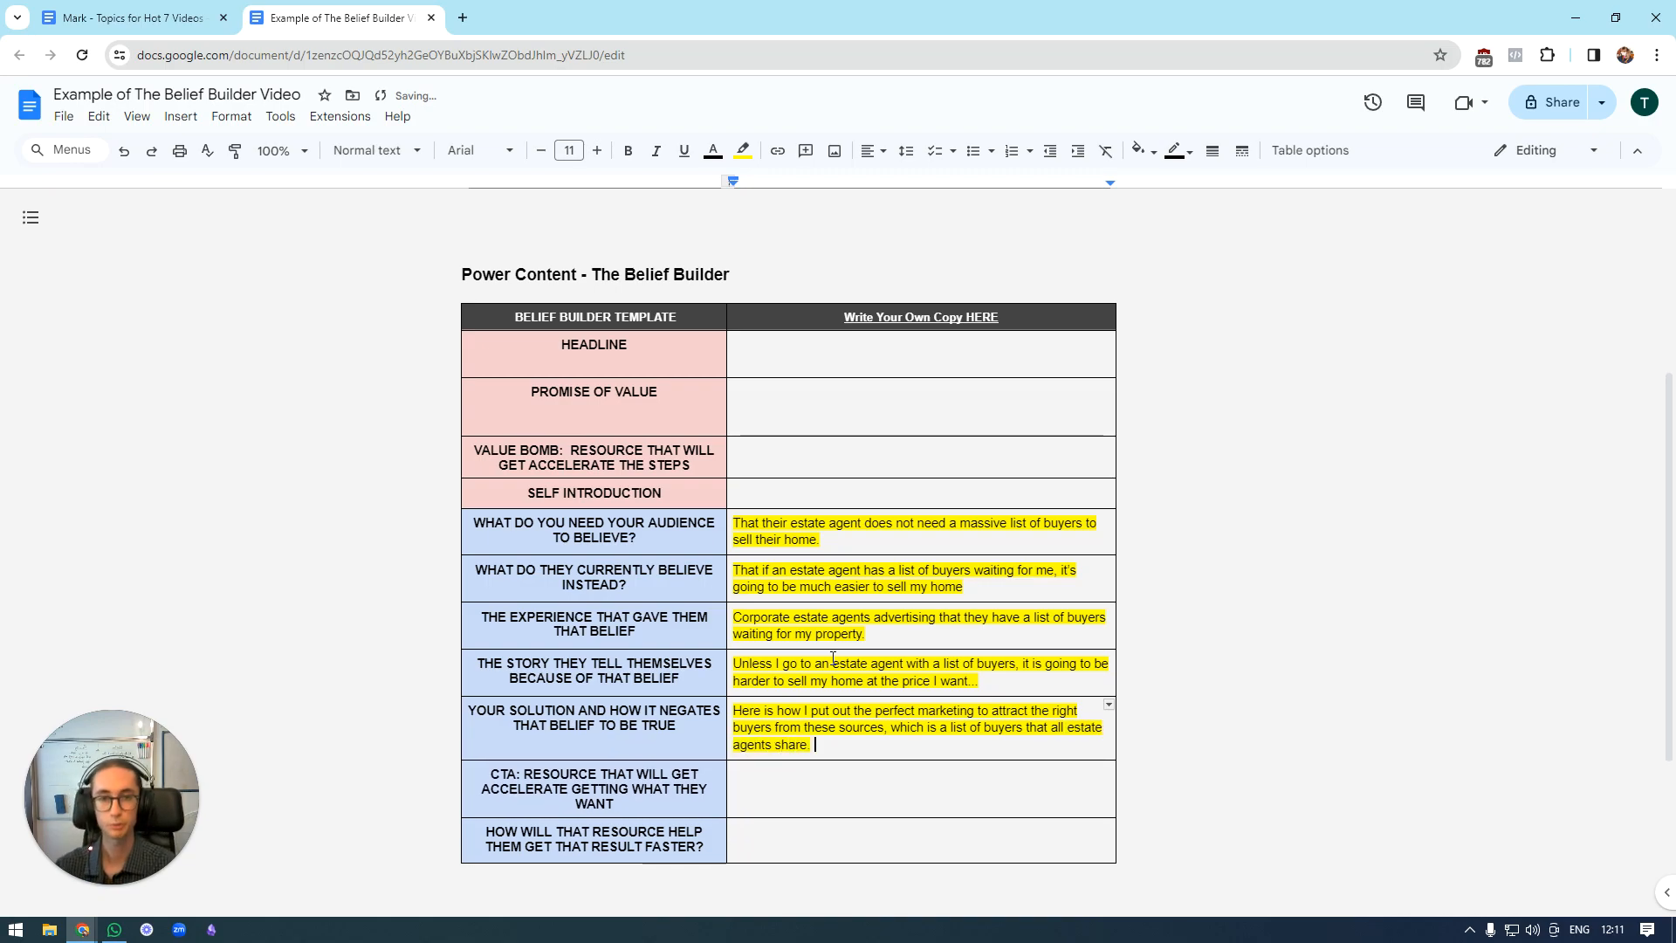
pyautogui.write('Porro')
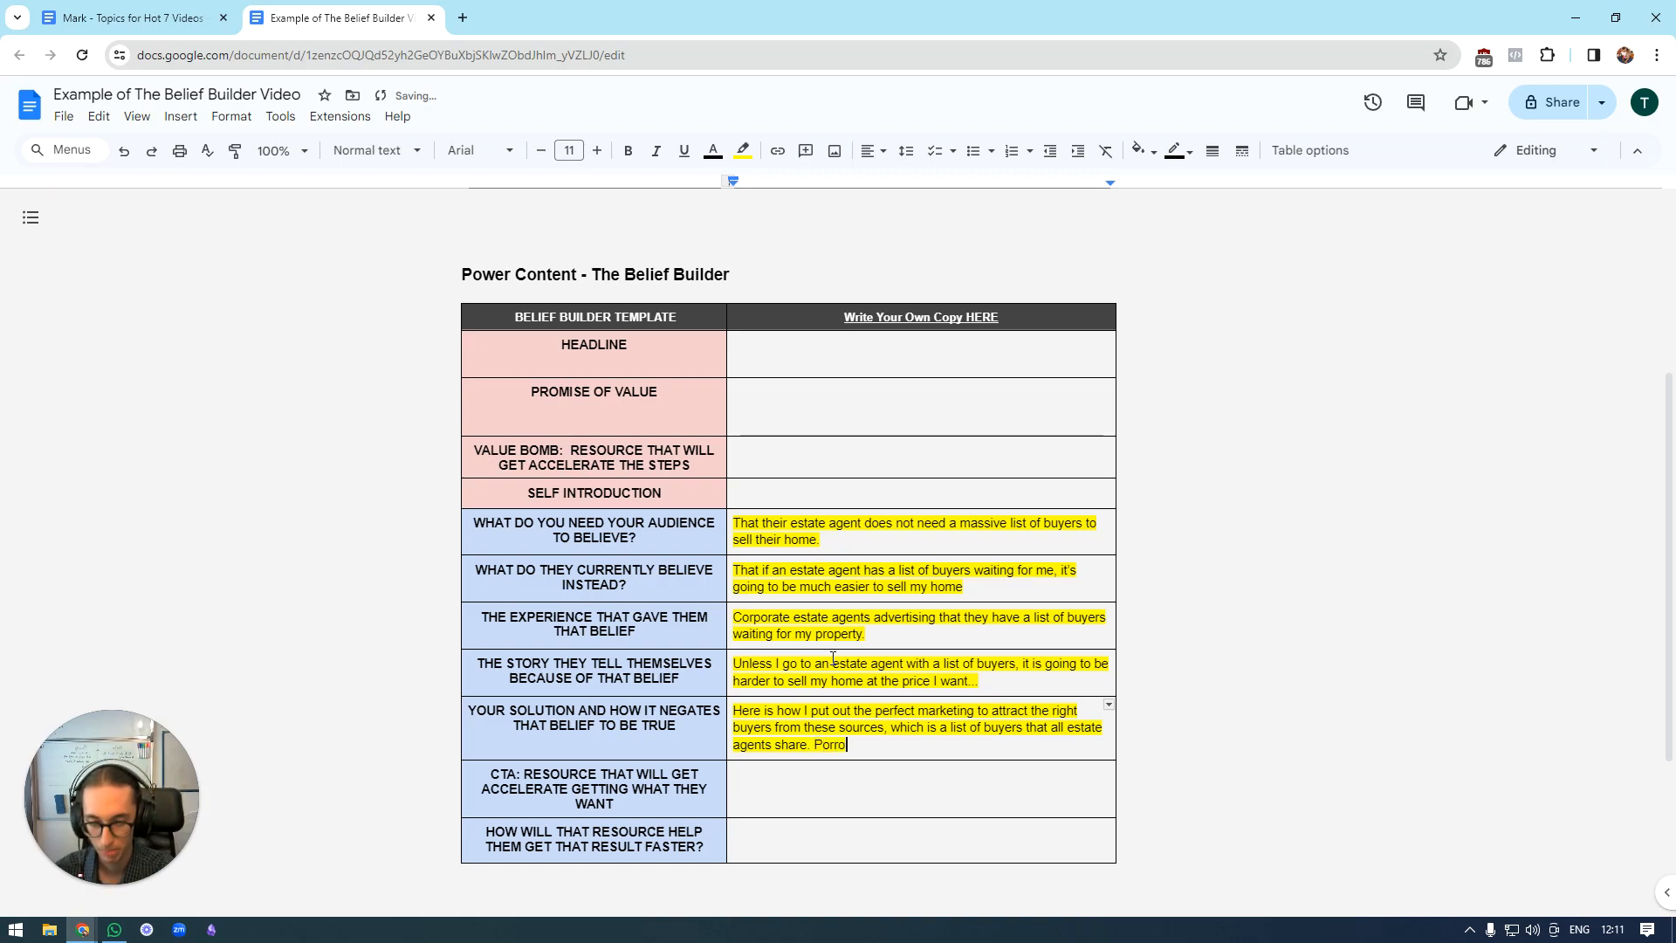
pyautogui.press('BackSpace')
pyautogui.press('BackSpace')
pyautogui.press('BackSpace')
pyautogui.press('BackSpace')
pyautogui.write('roof.')
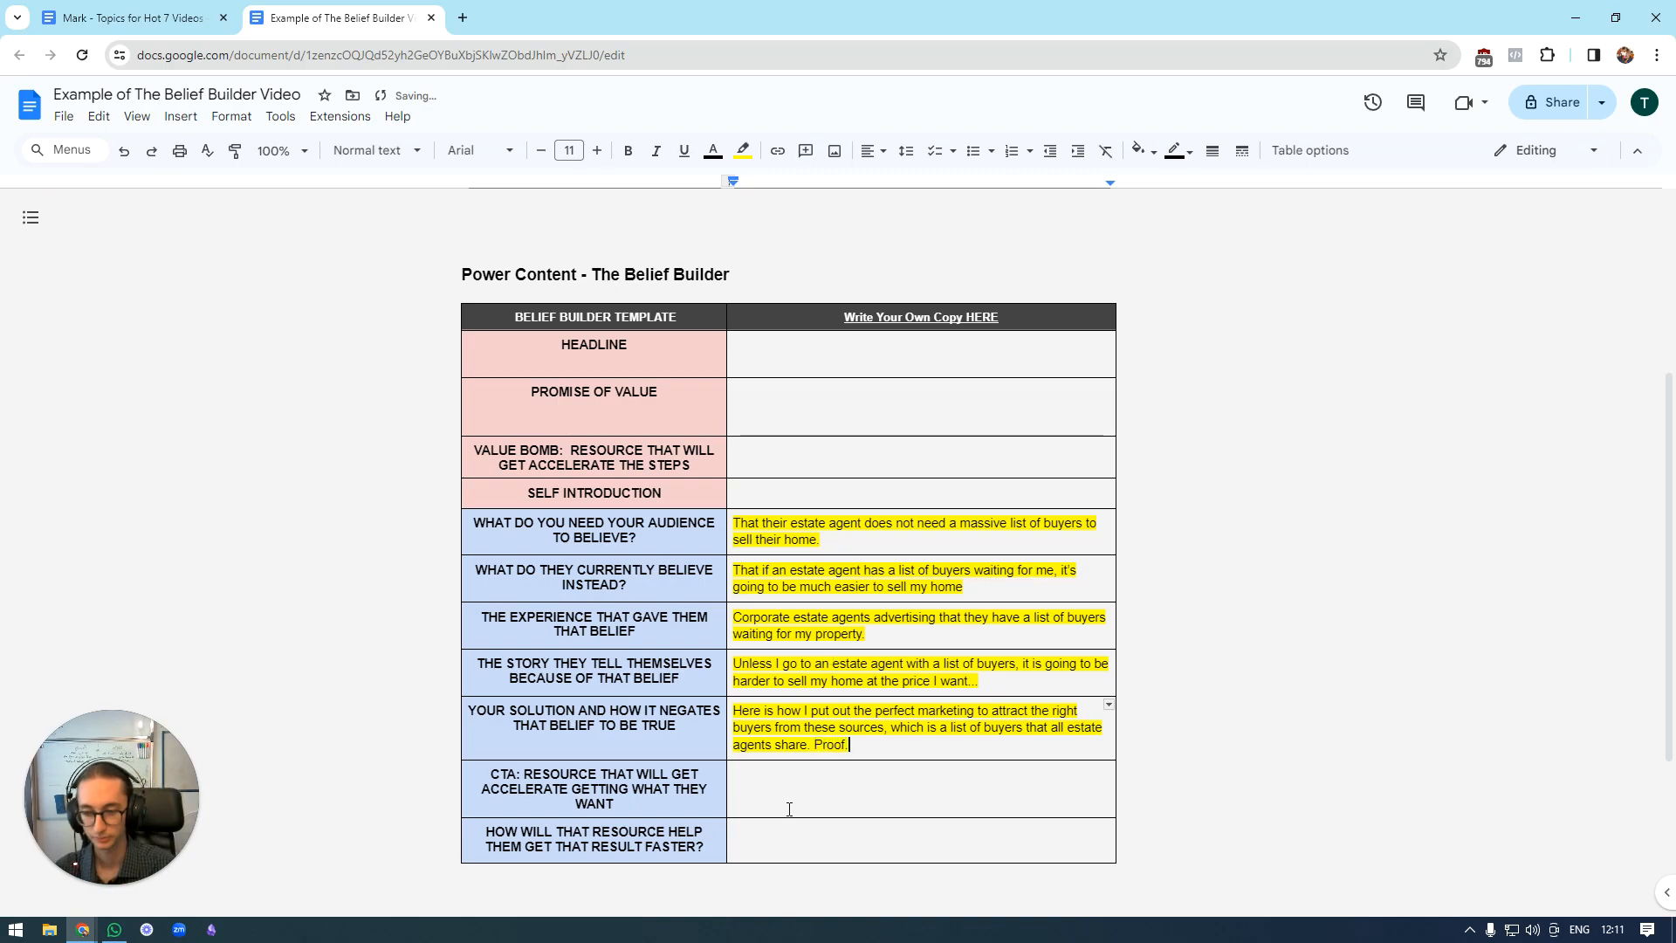
# Remove the stray word "GET" after "RESOURCE THAT WILL" in the CTA row's label.
pyautogui.scroll(-2, 789, 809)
pyautogui.scroll(1, 951, 618)
pyautogui.click(590, 659)
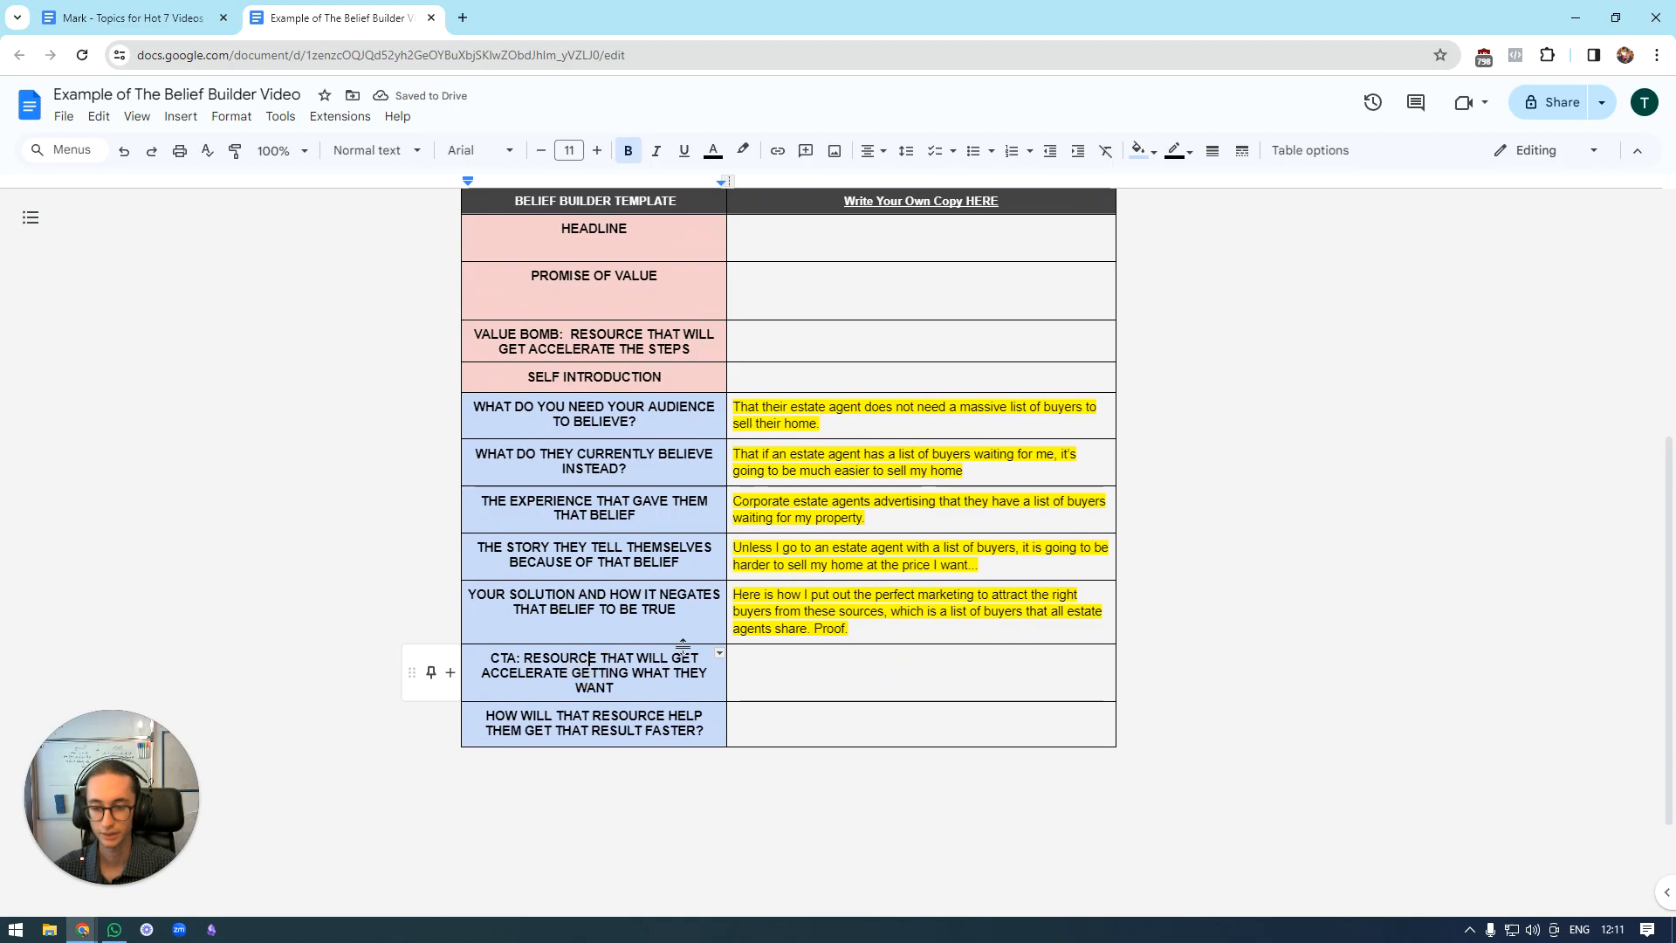
pyautogui.doubleClick(686, 658)
pyautogui.press('BackSpace')
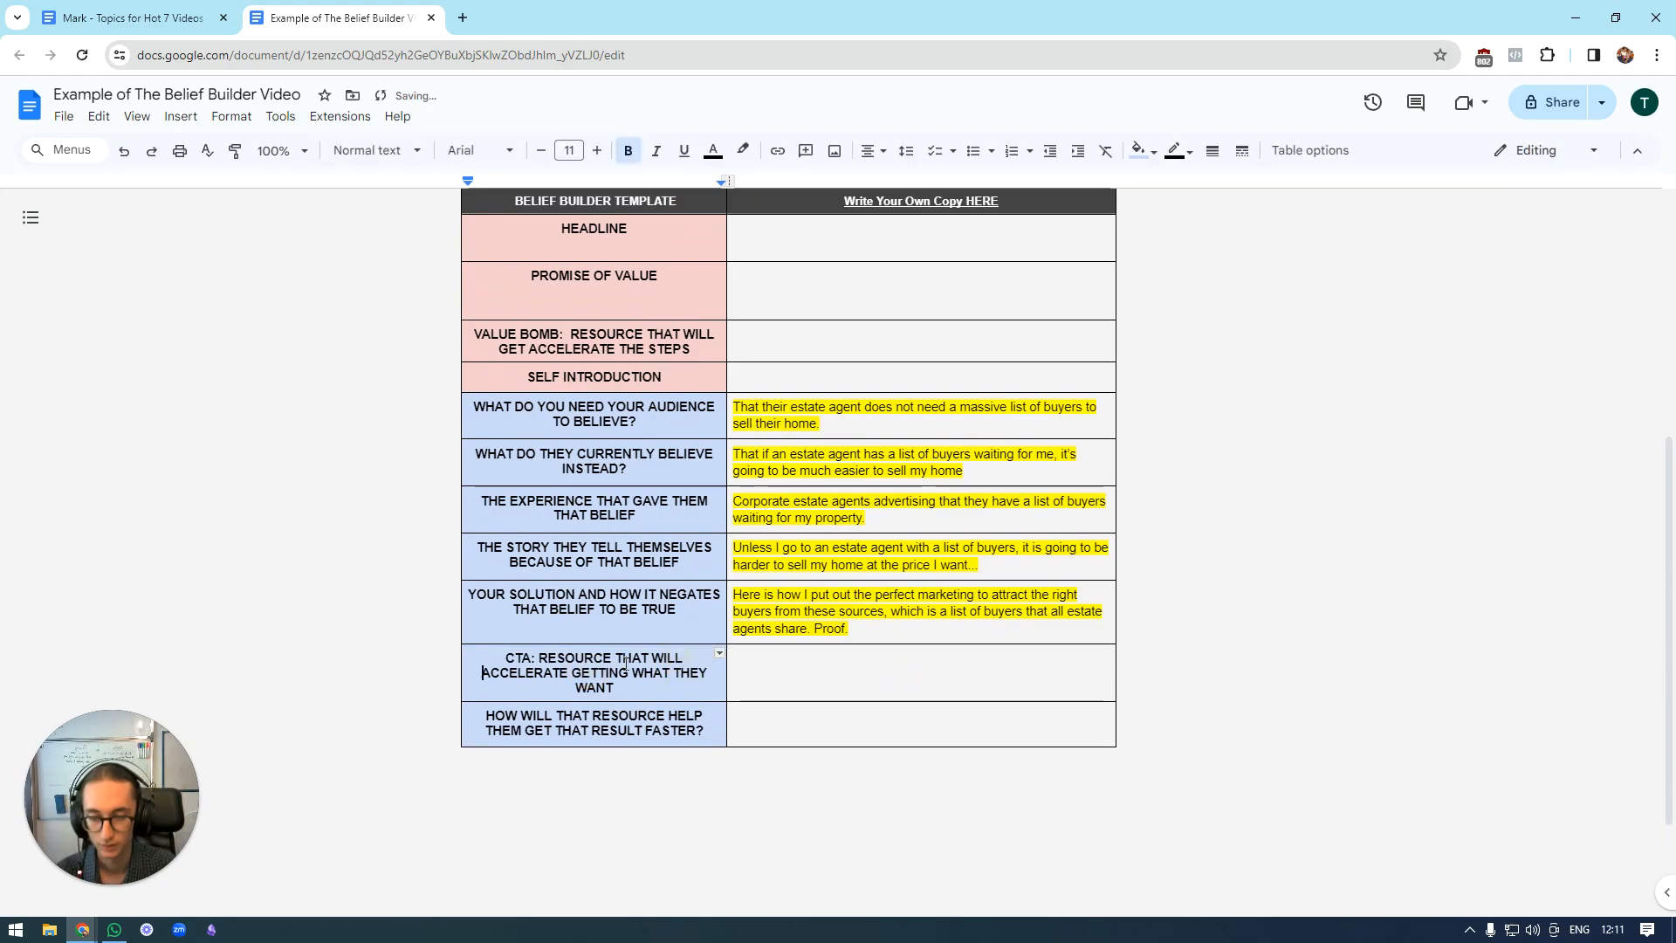
pyautogui.scroll(1, 47, 388)
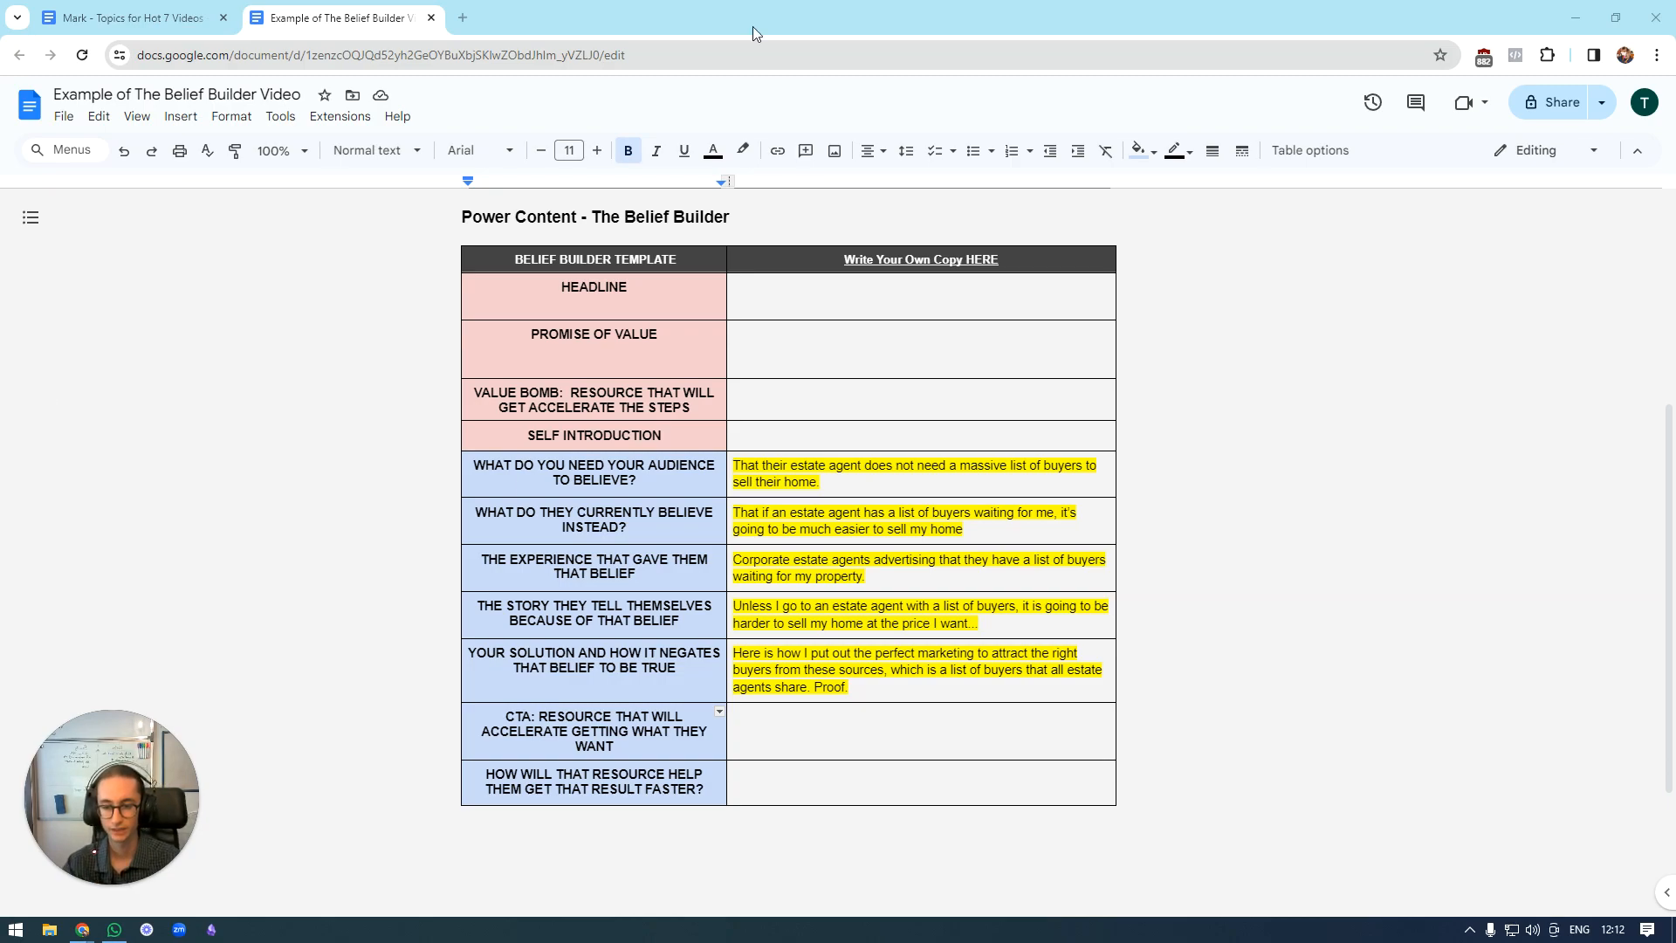
# Begin the CTA answer with "10 - 15 minute call with" followed by the estate agent's first name.
pyautogui.moveTo(646, 738); pyautogui.dragTo(748, 760)
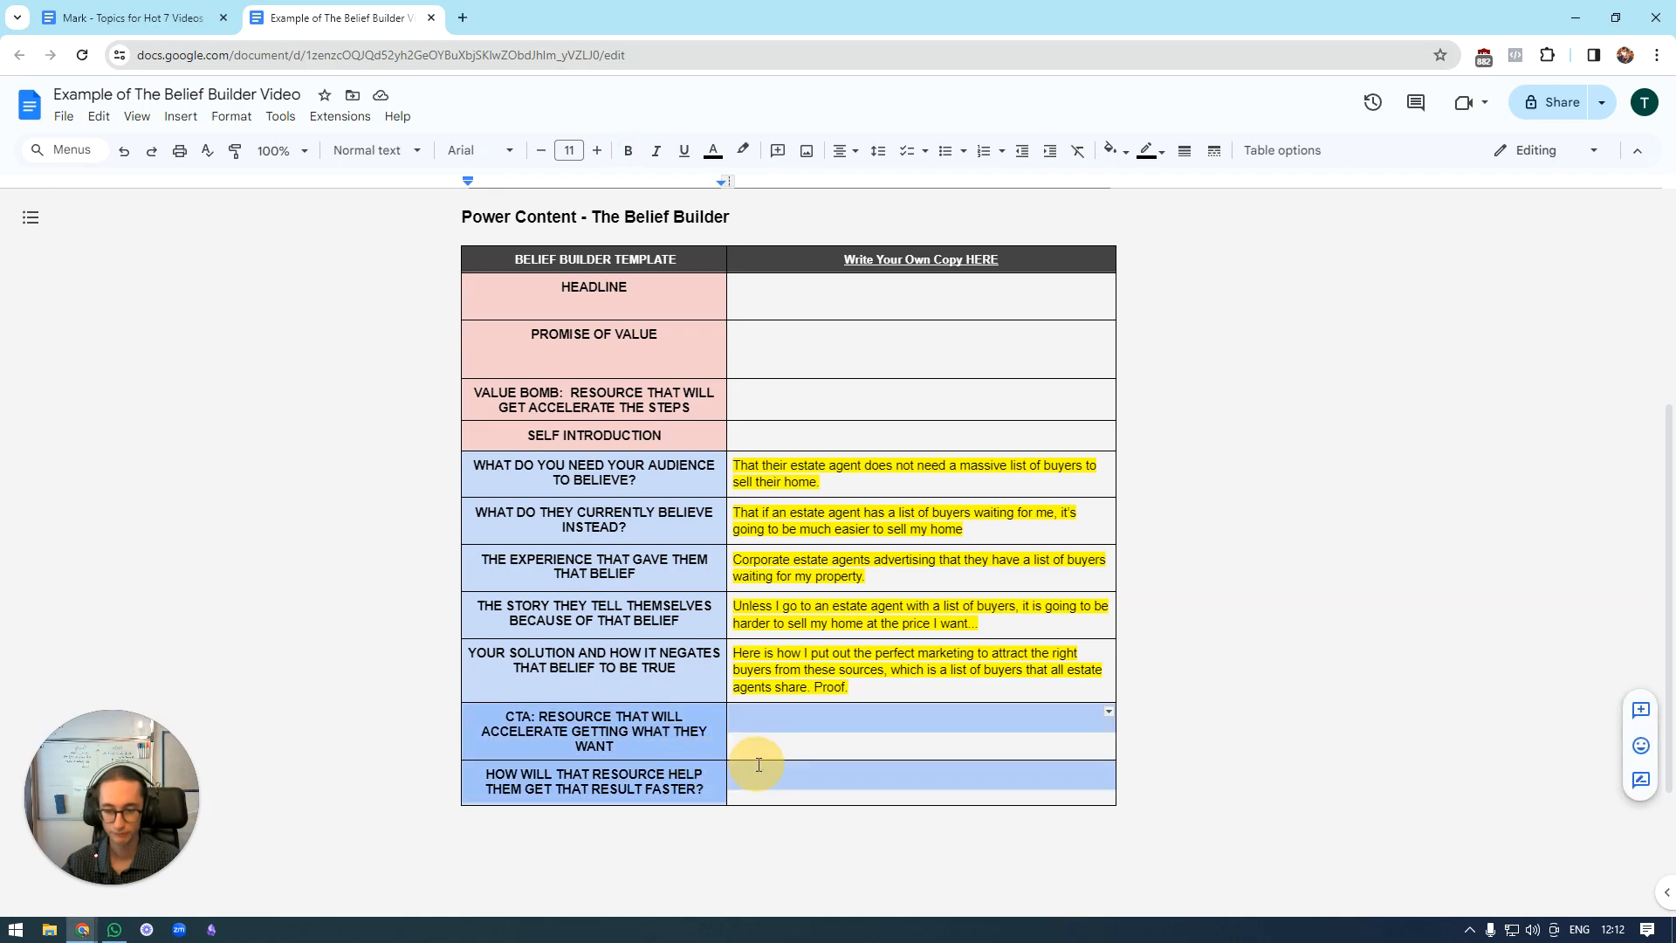
pyautogui.click(799, 720)
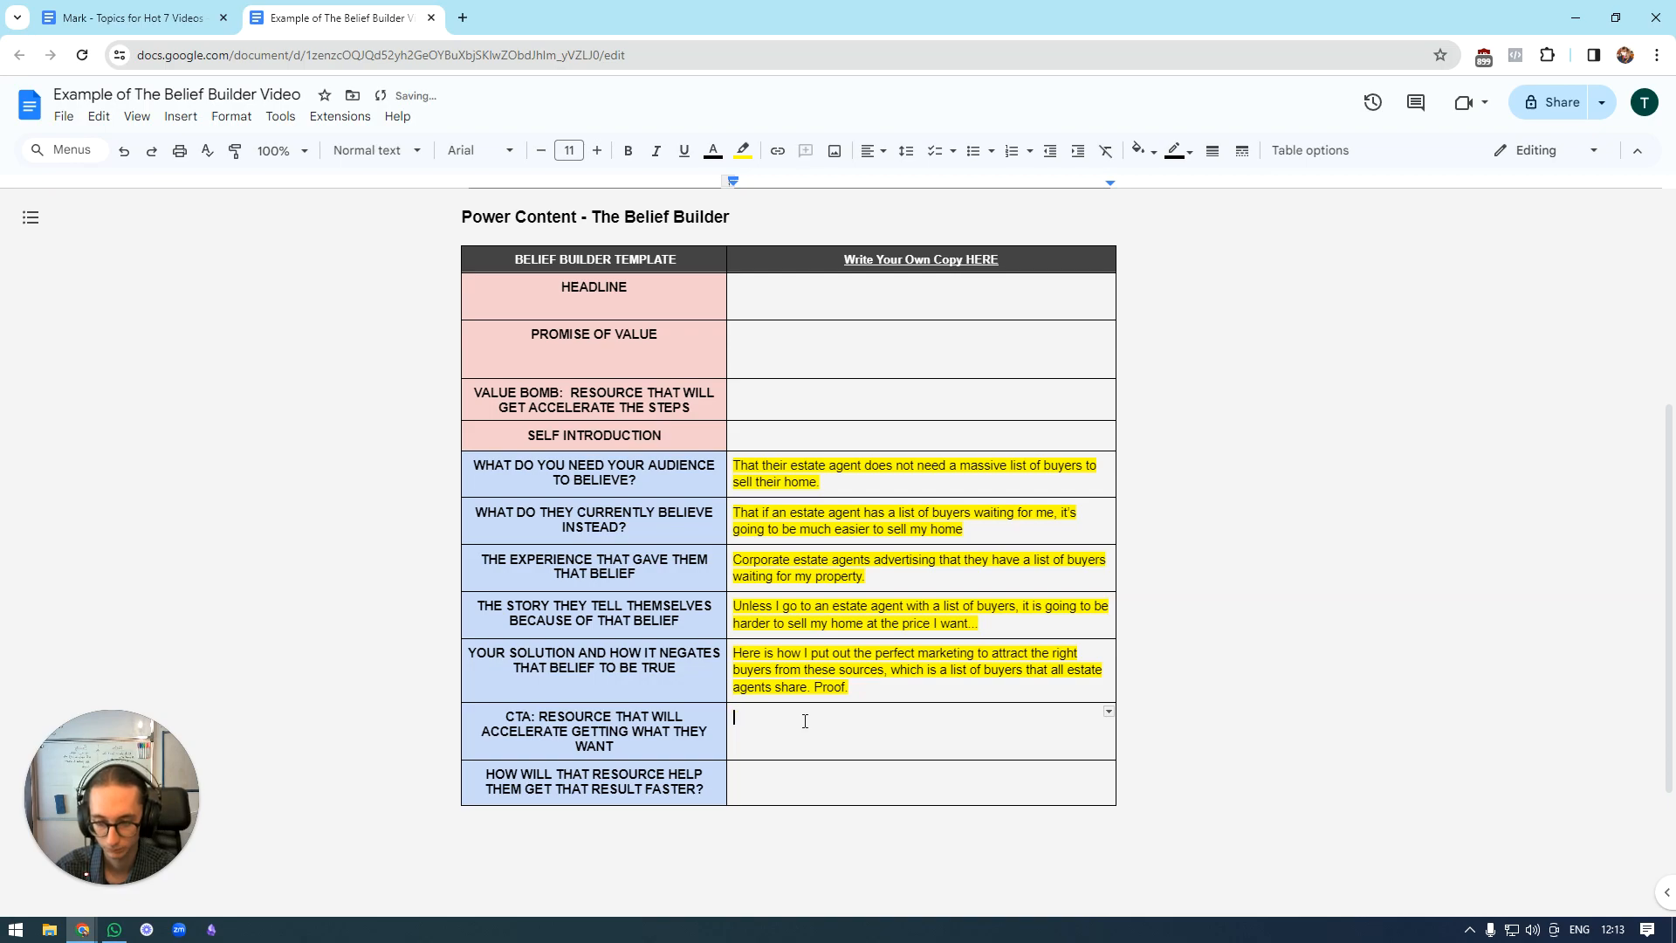
pyautogui.write('10 ')
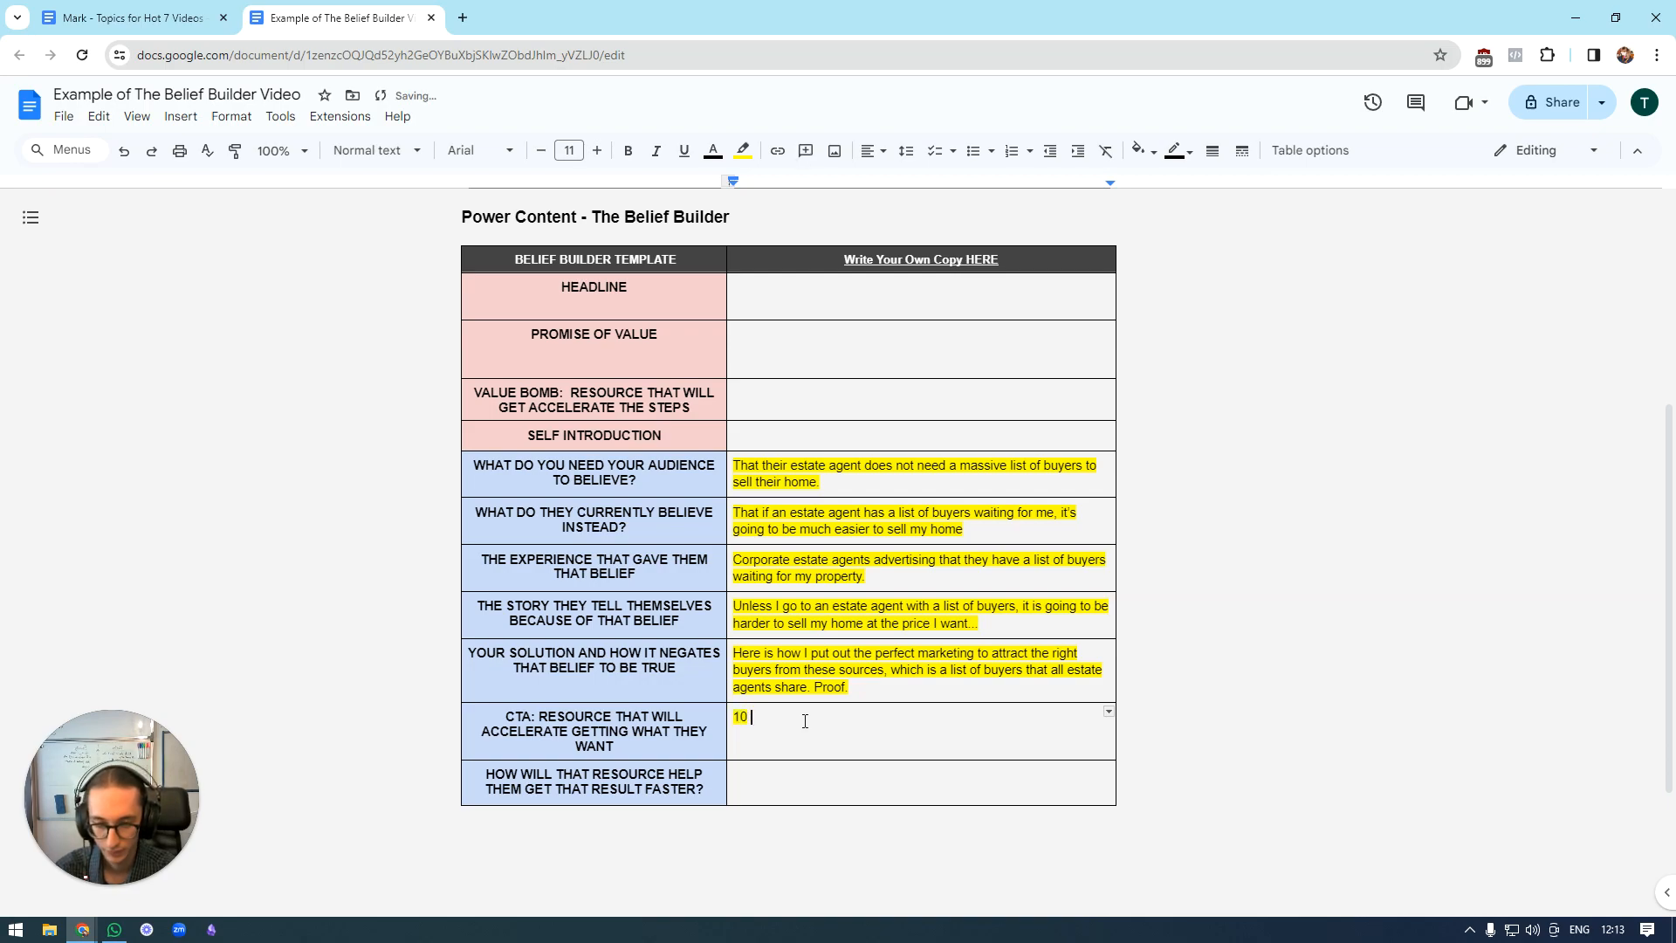
pyautogui.write('-1')
pyautogui.press('BackSpace')
pyautogui.write('15 call')
pyautogui.press('BackSpace')
pyautogui.press('BackSpace')
pyautogui.press('BackSpace')
pyautogui.write('minute call with Markt')
pyautogui.press('BackSpace')
pyautogui.press('BackSpace')
# Complete the CTA answer with "to give them a Roadmap for moving home.".
pyautogui.write('to give them ')
pyautogui.write('a Roadm')
pyautogui.write('ap food m')
pyautogui.press('BackSpace')
pyautogui.press('BackSpace')
pyautogui.press('BackSpace')
pyautogui.press('BackSpace')
pyautogui.write('r moving home')
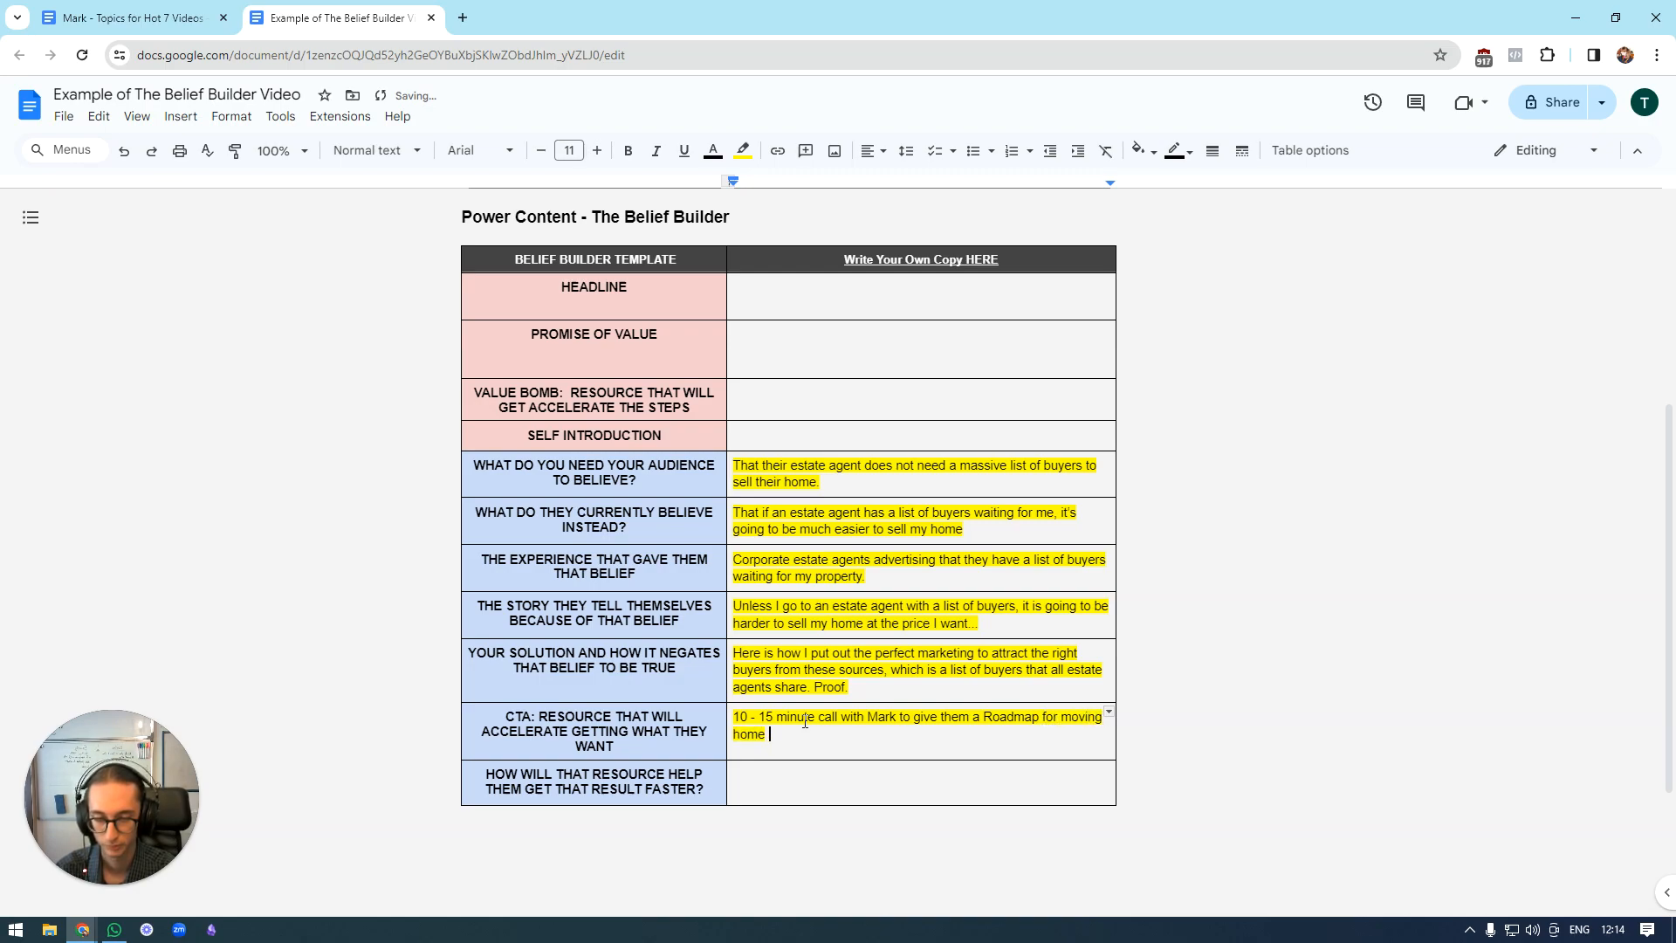
pyautogui.press('BackSpace')
pyautogui.write('.')
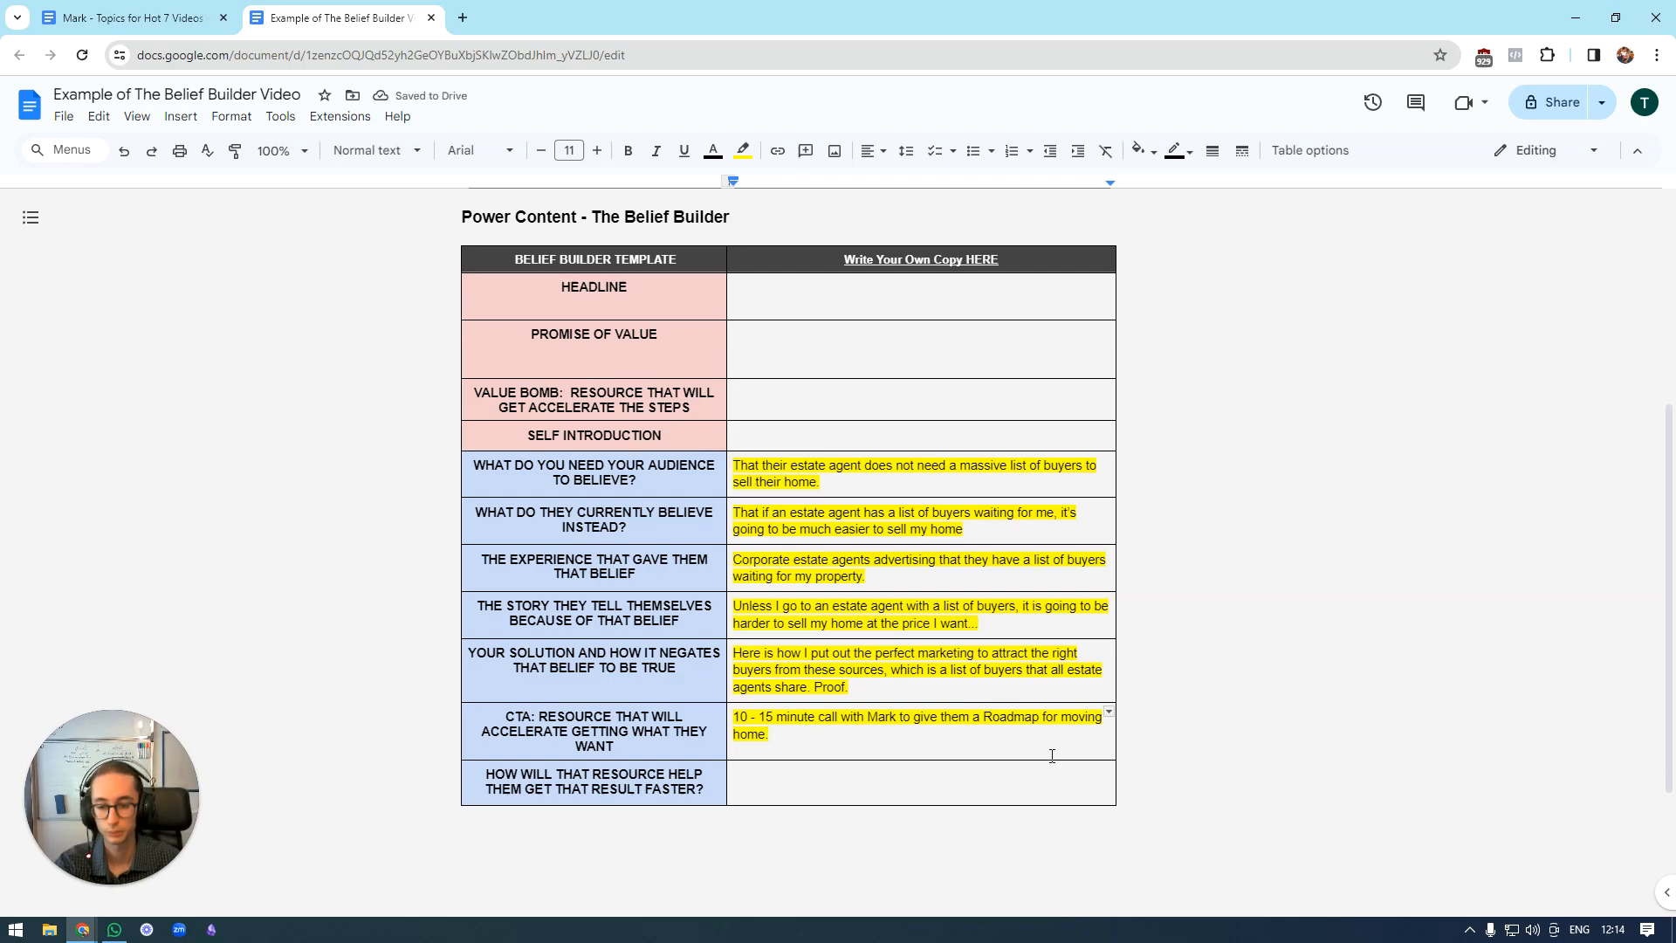
# Begin the row on how the resource gets results faster with "They will know within 10 minutes all the pitfalls".
pyautogui.click(790, 777)
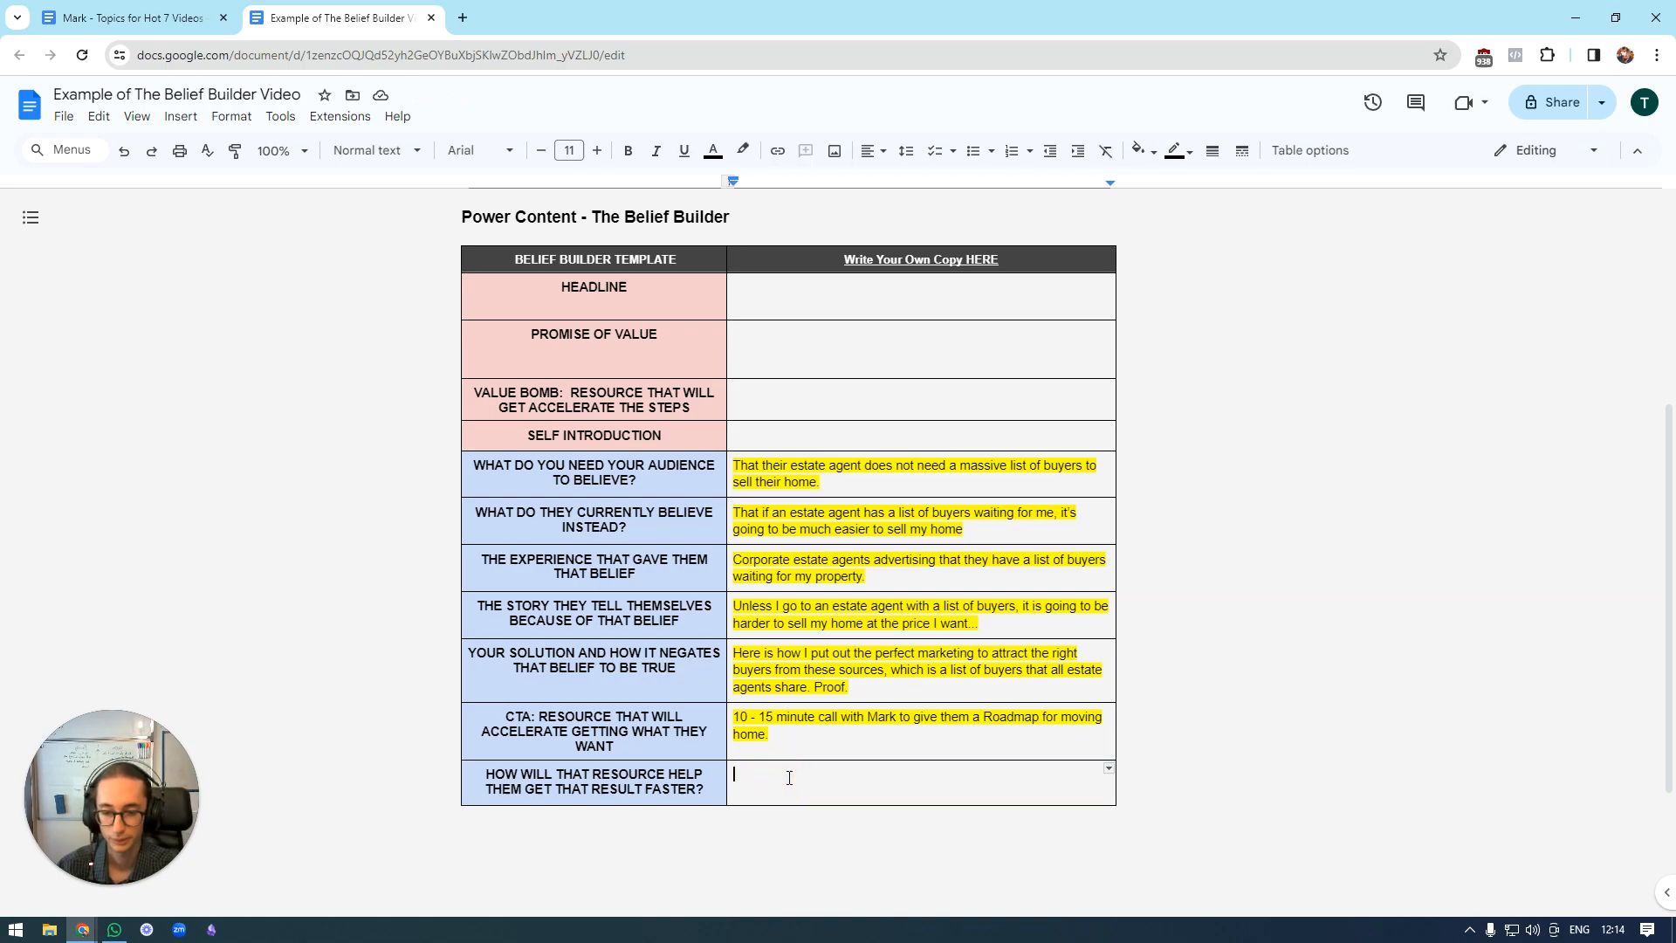
pyautogui.write('M')
pyautogui.press('BackSpace')
pyautogui.write('They')
pyautogui.press('BackSpace')
pyautogui.press('BackSpace')
pyautogui.press('BackSpace')
pyautogui.press('BackSpace')
pyautogui.write('They will know within')
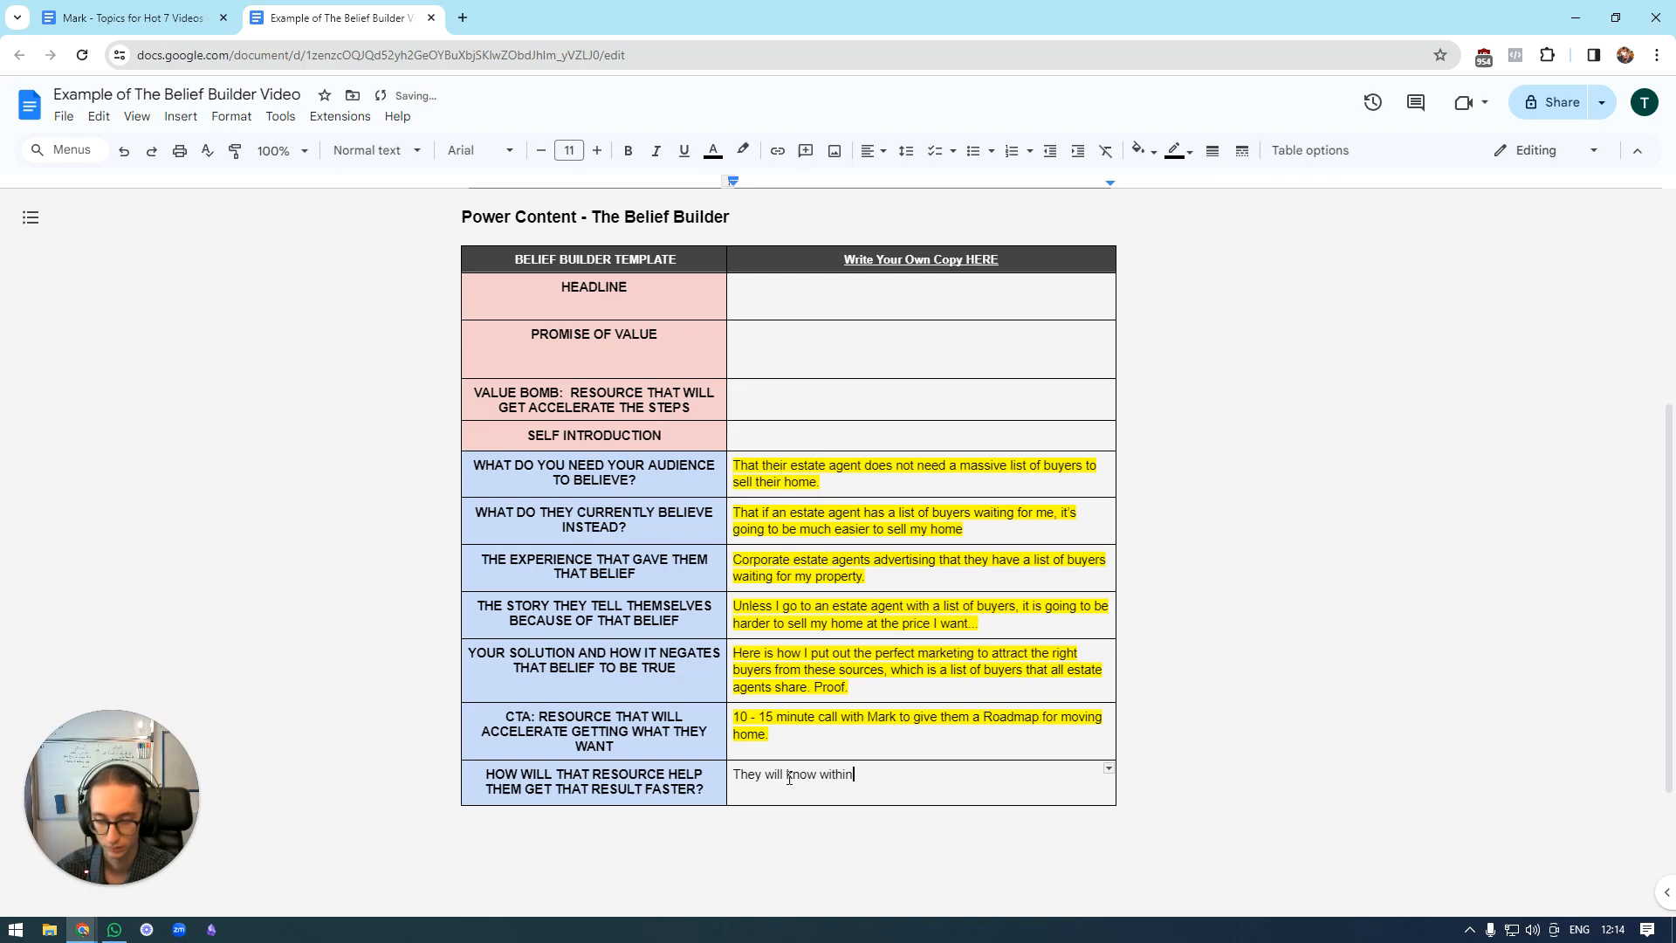
pyautogui.write(' 10 min')
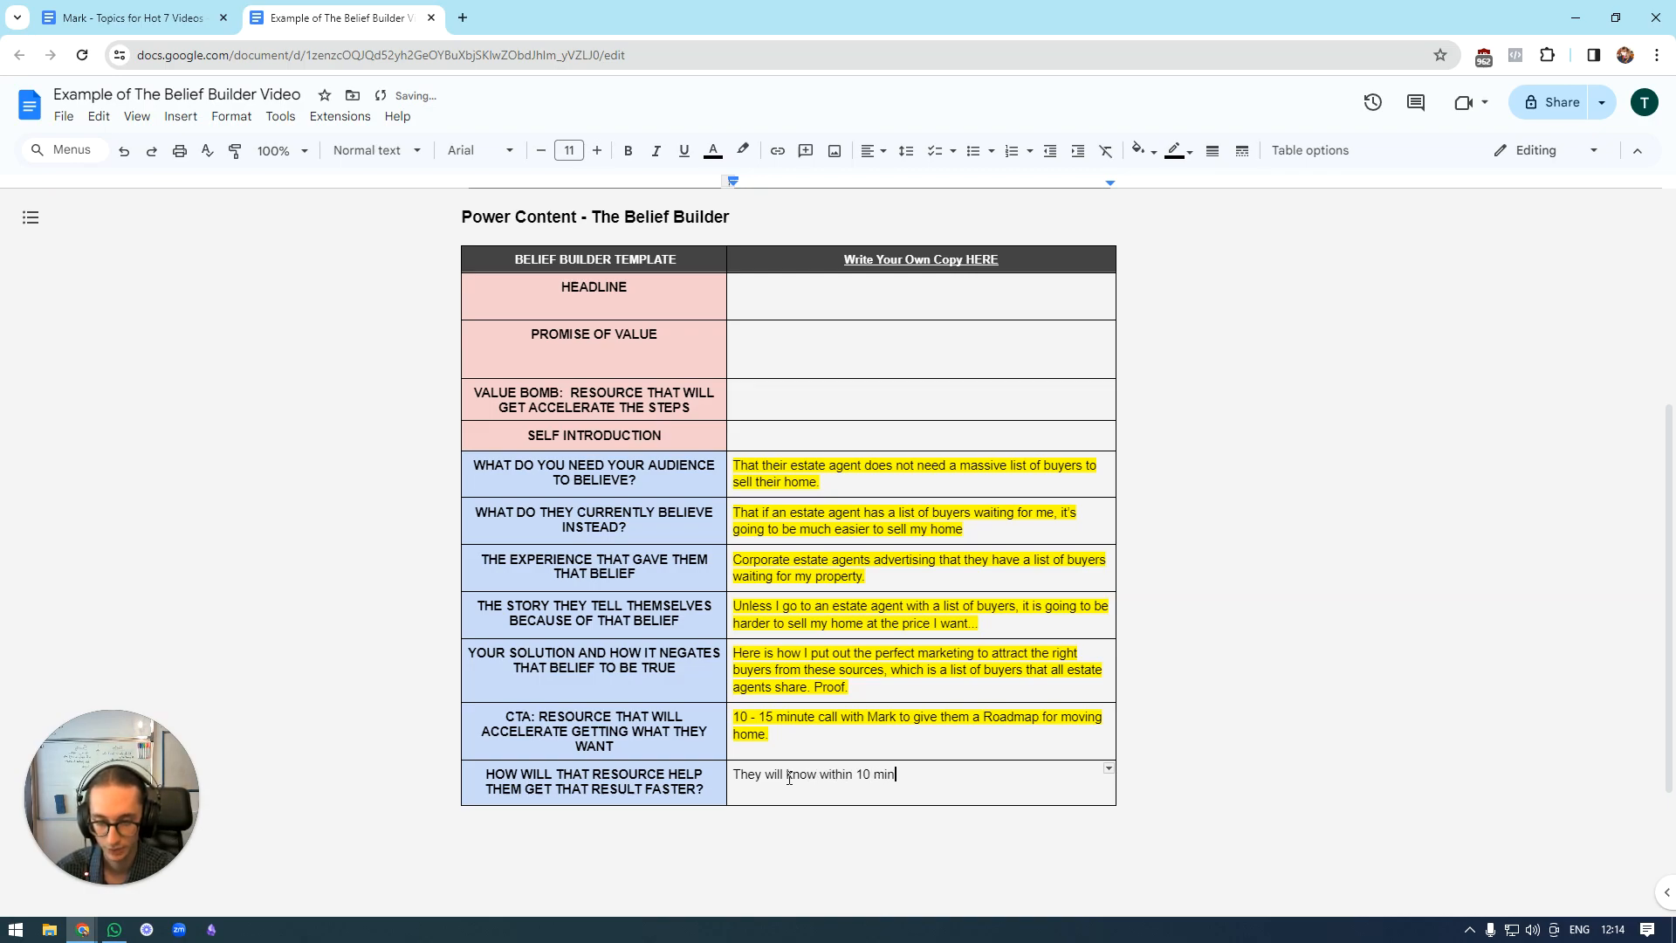
pyautogui.write('utes all the pitfalls t')
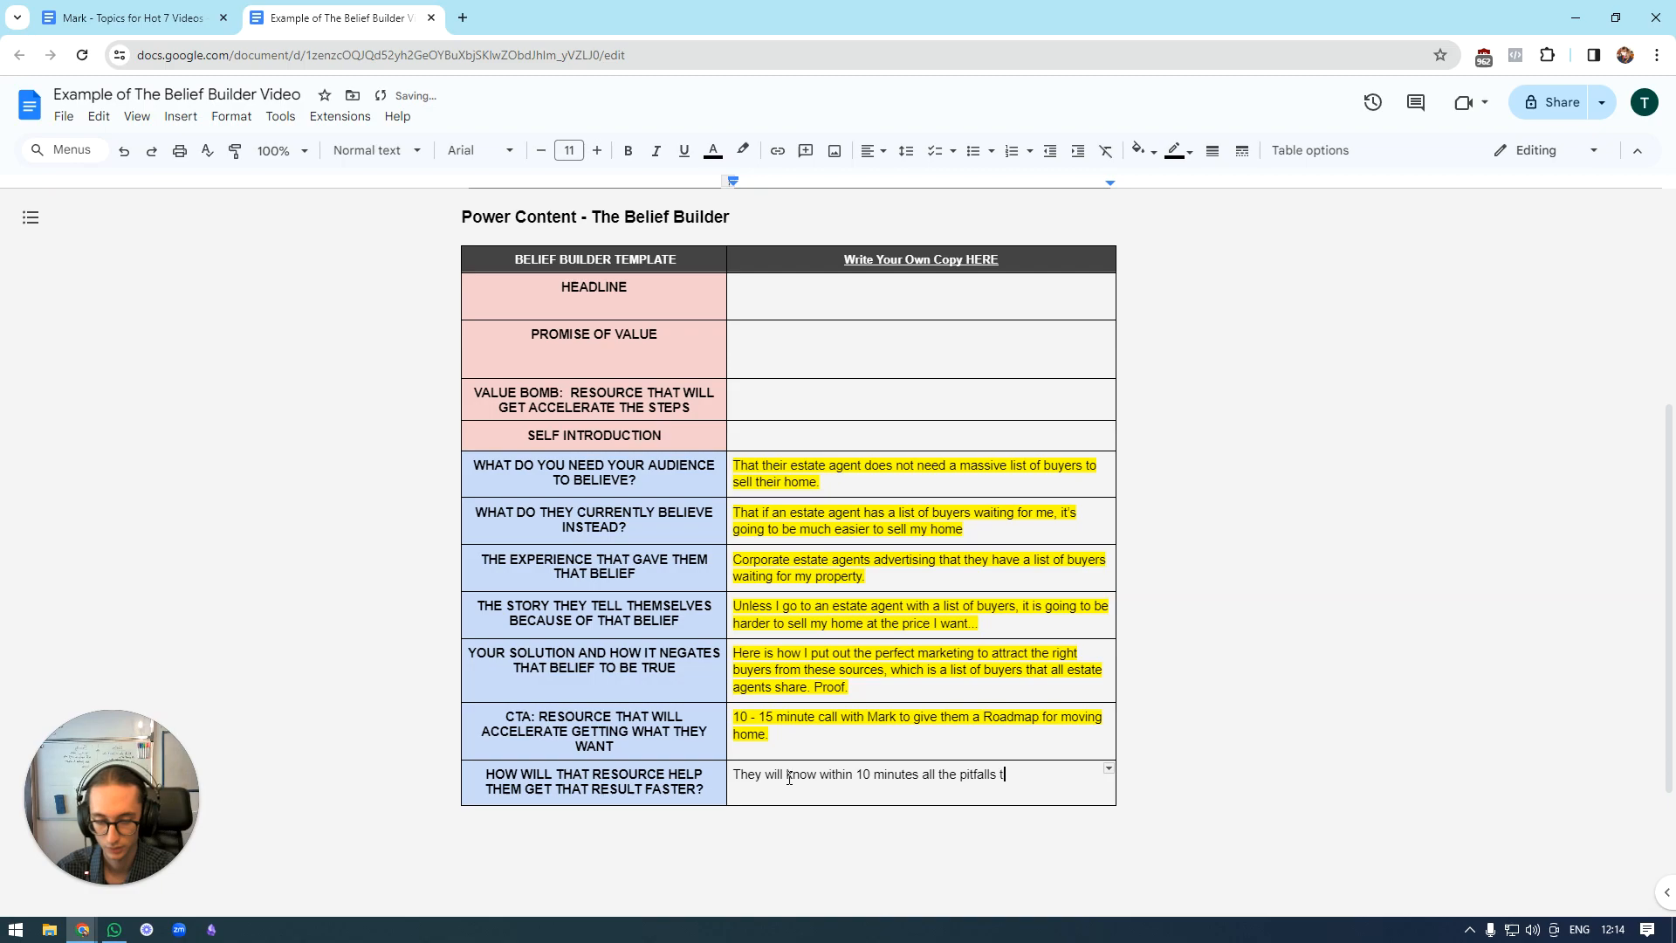
# Reword the text after "within 10 minutes" to "how to avoid all the pitfalls that people".
pyautogui.press('BackSpace')
pyautogui.press('BackSpace')
pyautogui.press('BackSpace')
pyautogui.press('BackSpace')
pyautogui.press('BackSpace')
pyautogui.press('BackSpace')
pyautogui.press('BackSpace')
pyautogui.press('BackSpace')
pyautogui.press('BackSpace')
pyautogui.press('BackSpace')
pyautogui.press('BackSpace')
pyautogui.press('BackSpace')
pyautogui.press('BackSpace')
pyautogui.press('BackSpace')
pyautogui.press('BackSpace')
pyautogui.press('BackSpace')
pyautogui.press('BackSpace')
pyautogui.write('how to avoid all the')
pyautogui.press('BackSpace')
pyautogui.press('BackSpace')
pyautogui.press('BackSpace')
pyautogui.press('BackSpace')
pyautogui.write('the pitfall')
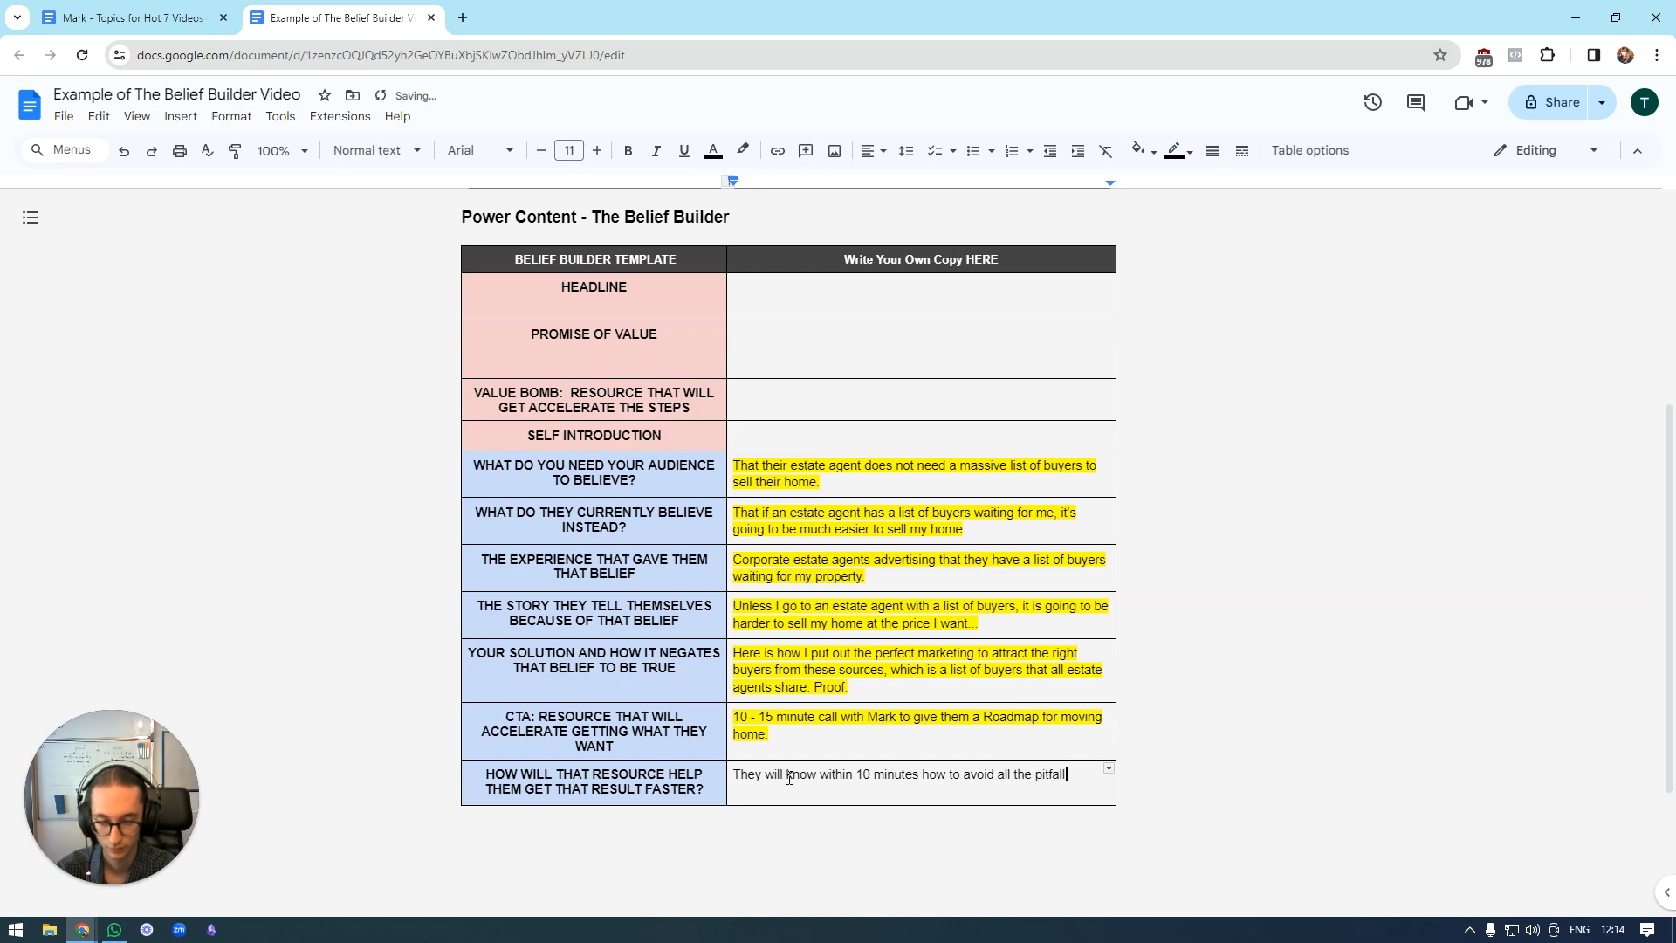
pyautogui.write('s that people')
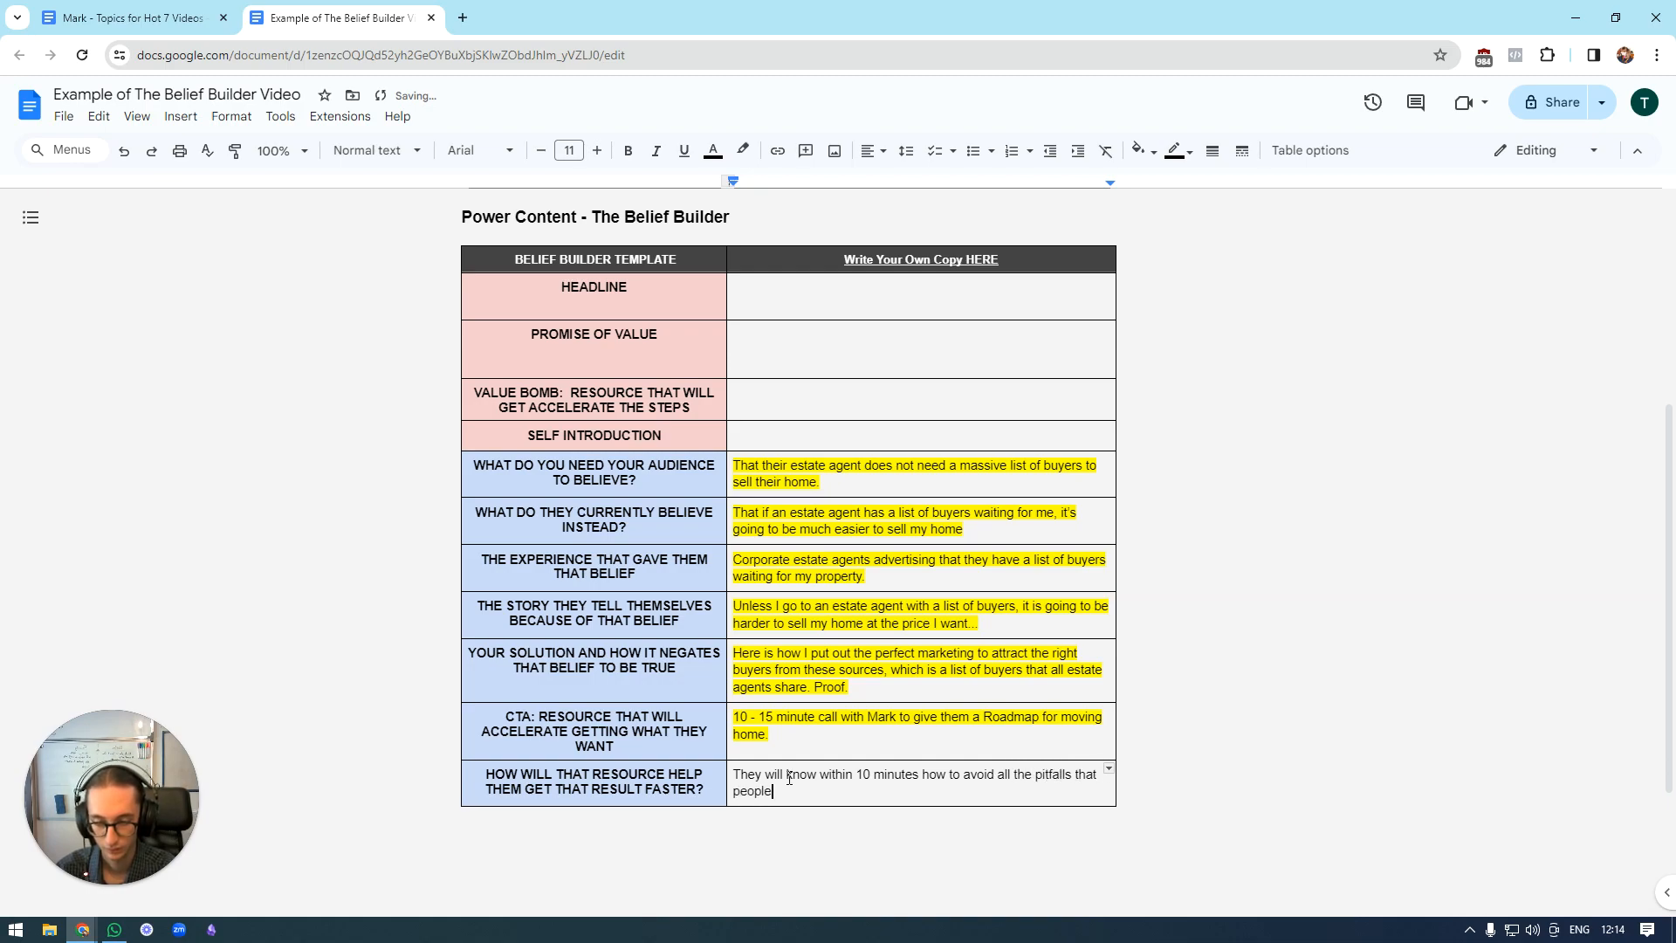
pyautogui.write(' e selling their home in Rea')
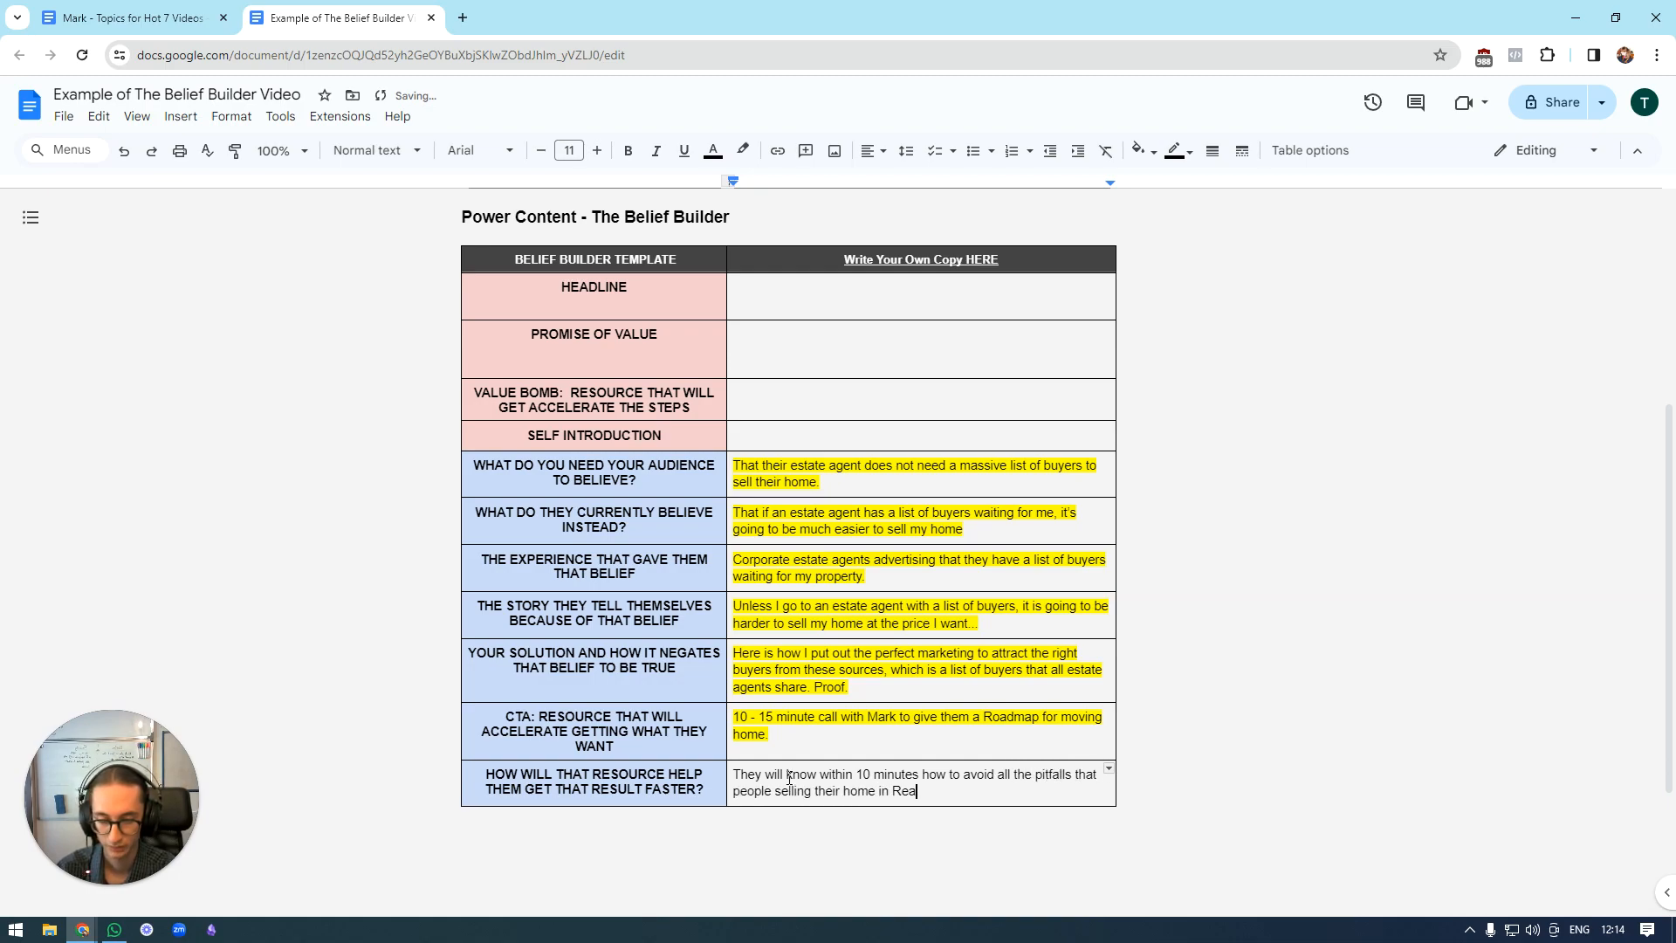
pyautogui.write('ding usually fall ')
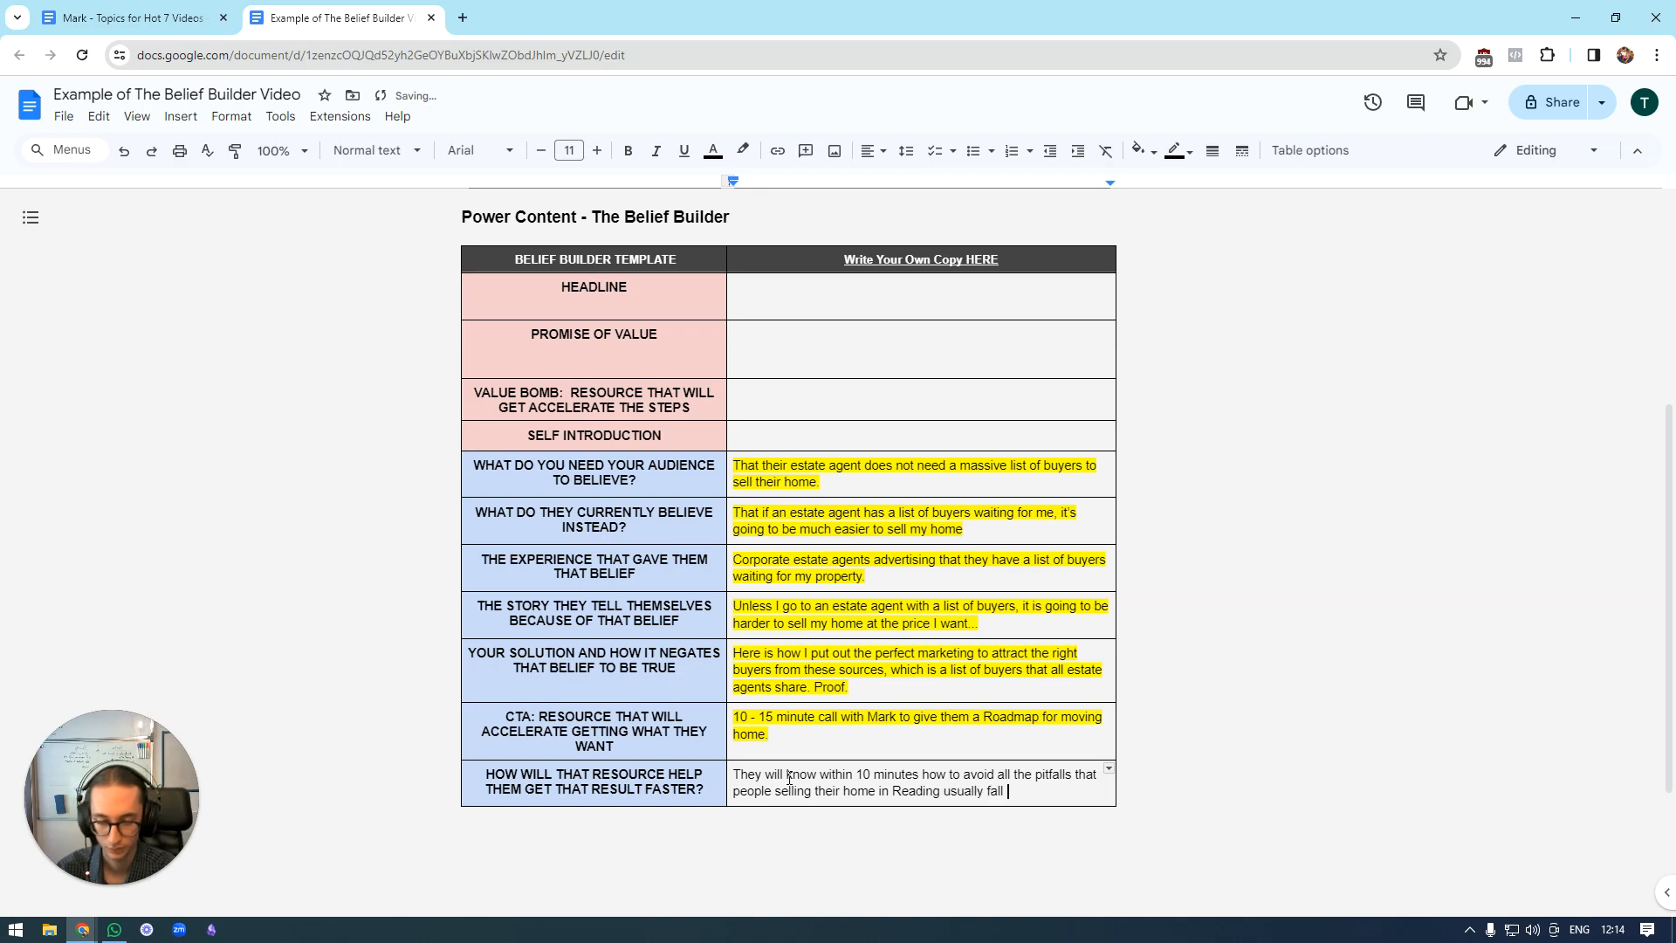
pyautogui.write('into, and ')
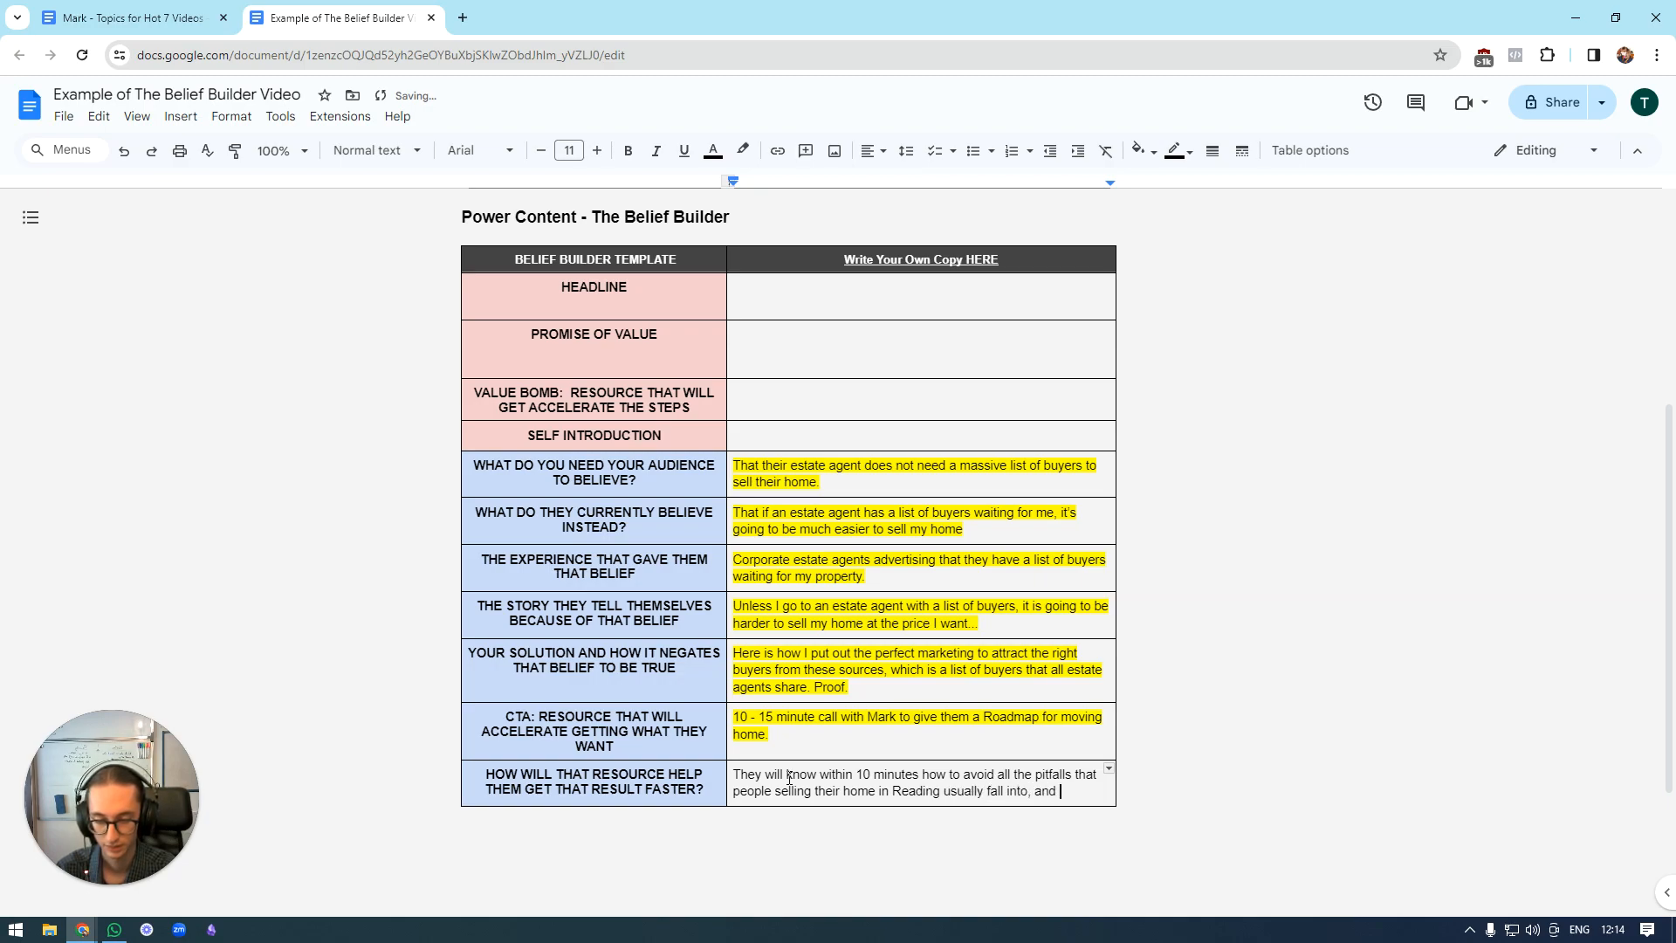
pyautogui.write('save thousands of')
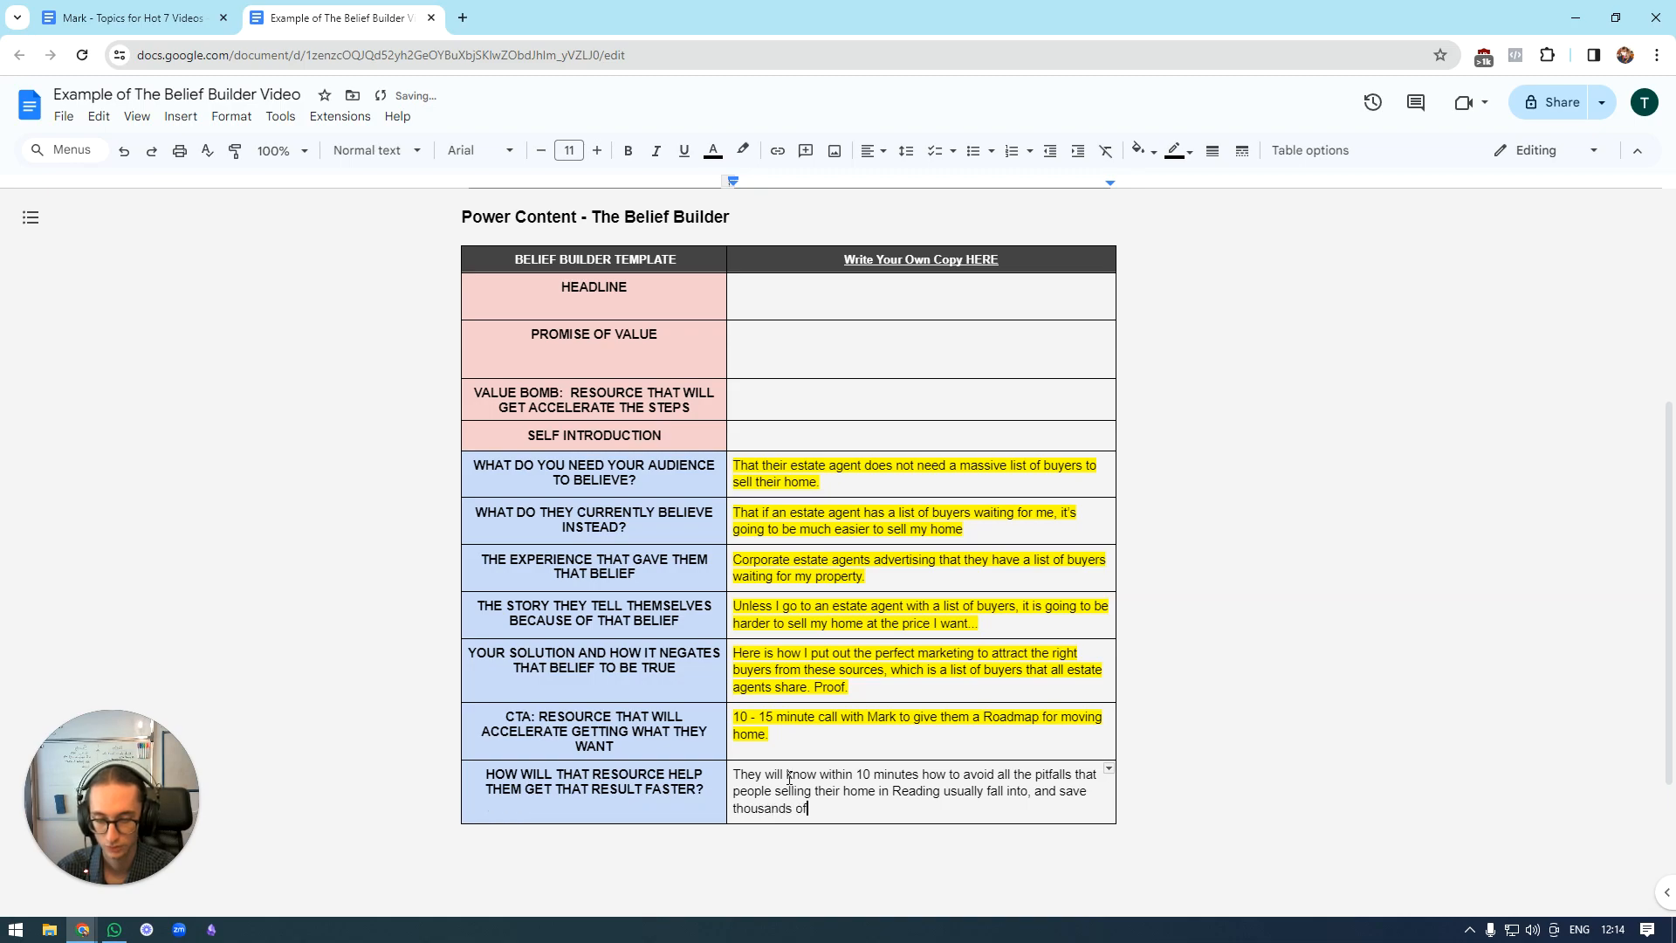
pyautogui.write(' pounds in the process.')
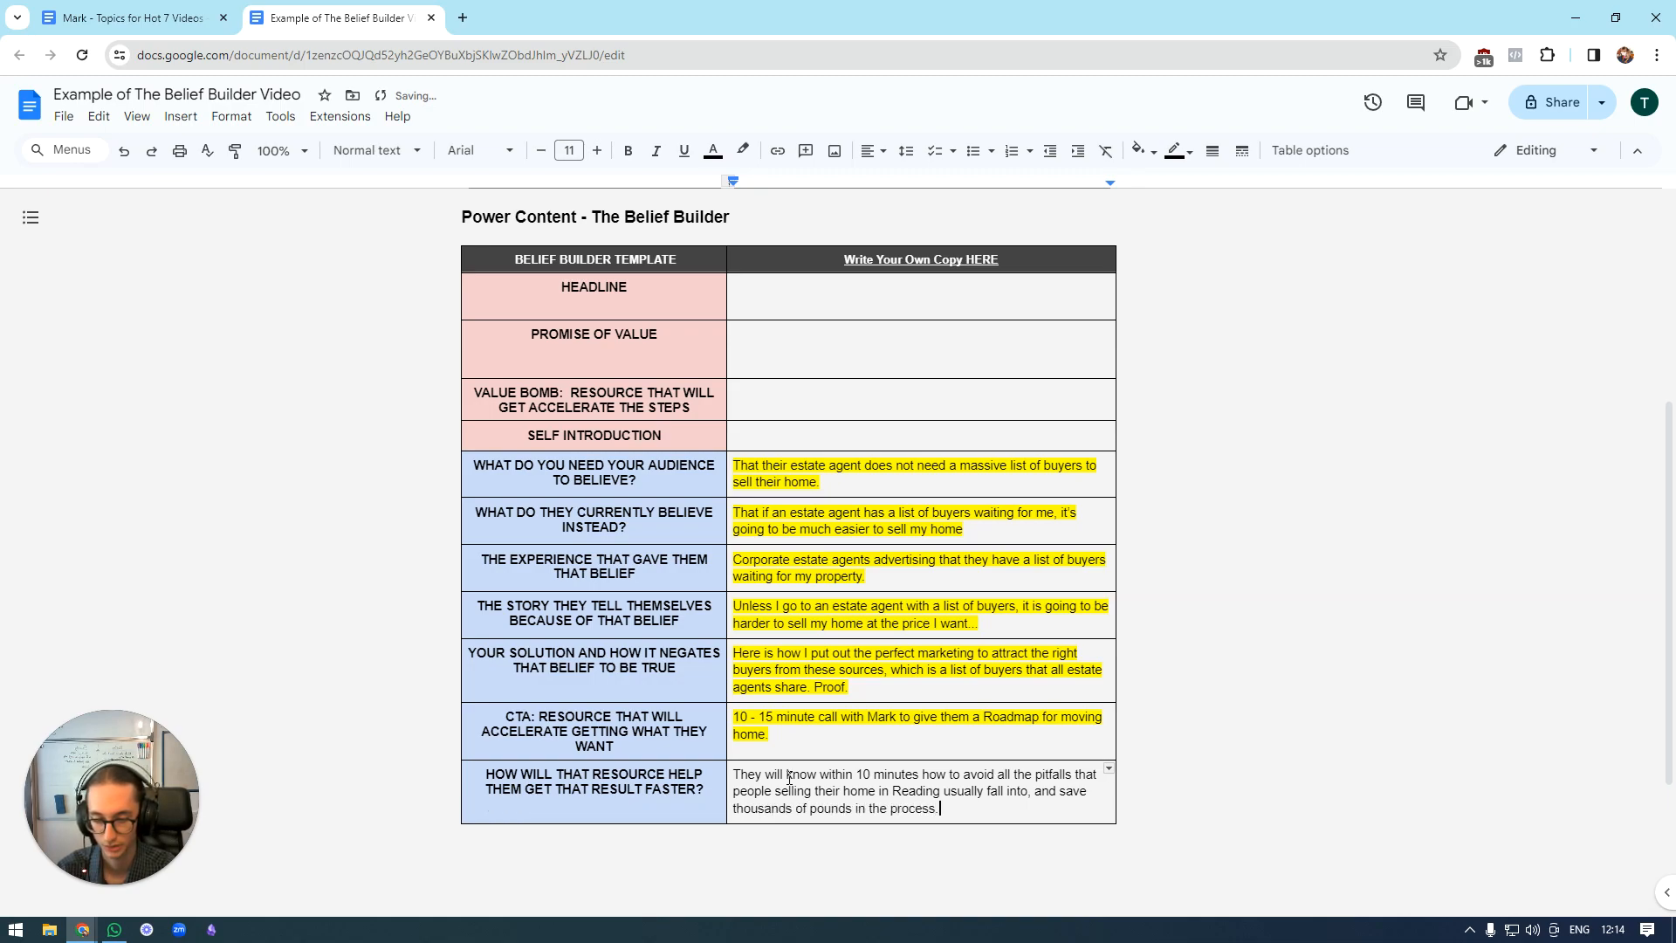
pyautogui.click(897, 367)
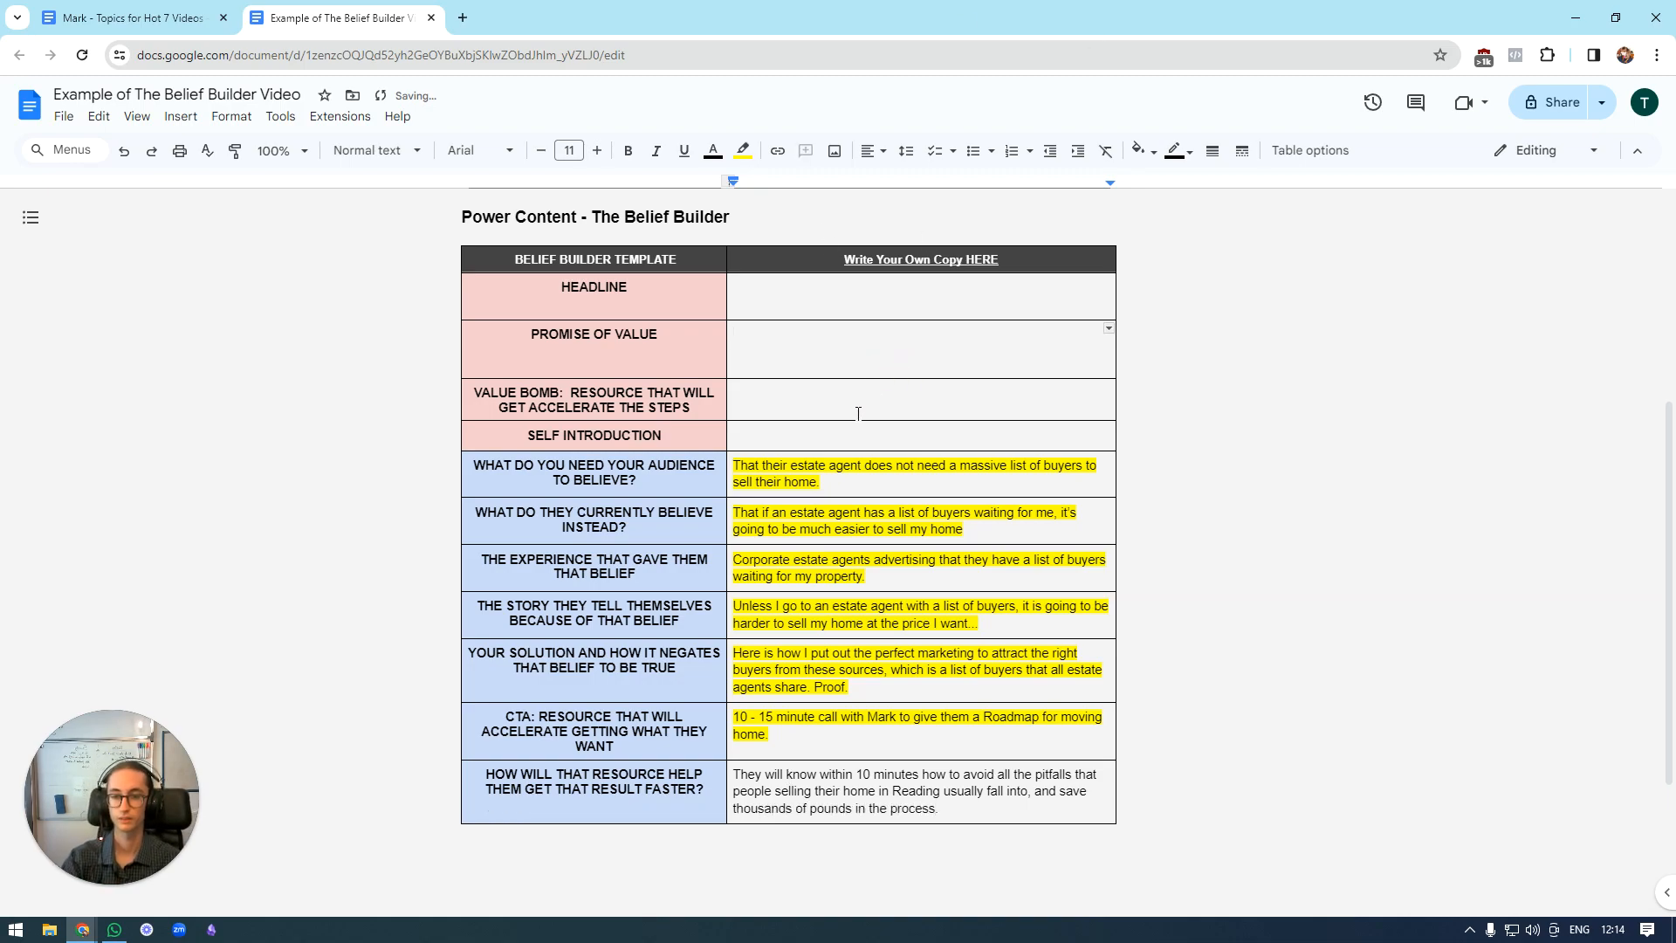
pyautogui.moveTo(621, 491); pyautogui.dragTo(878, 821)
pyautogui.click(802, 362)
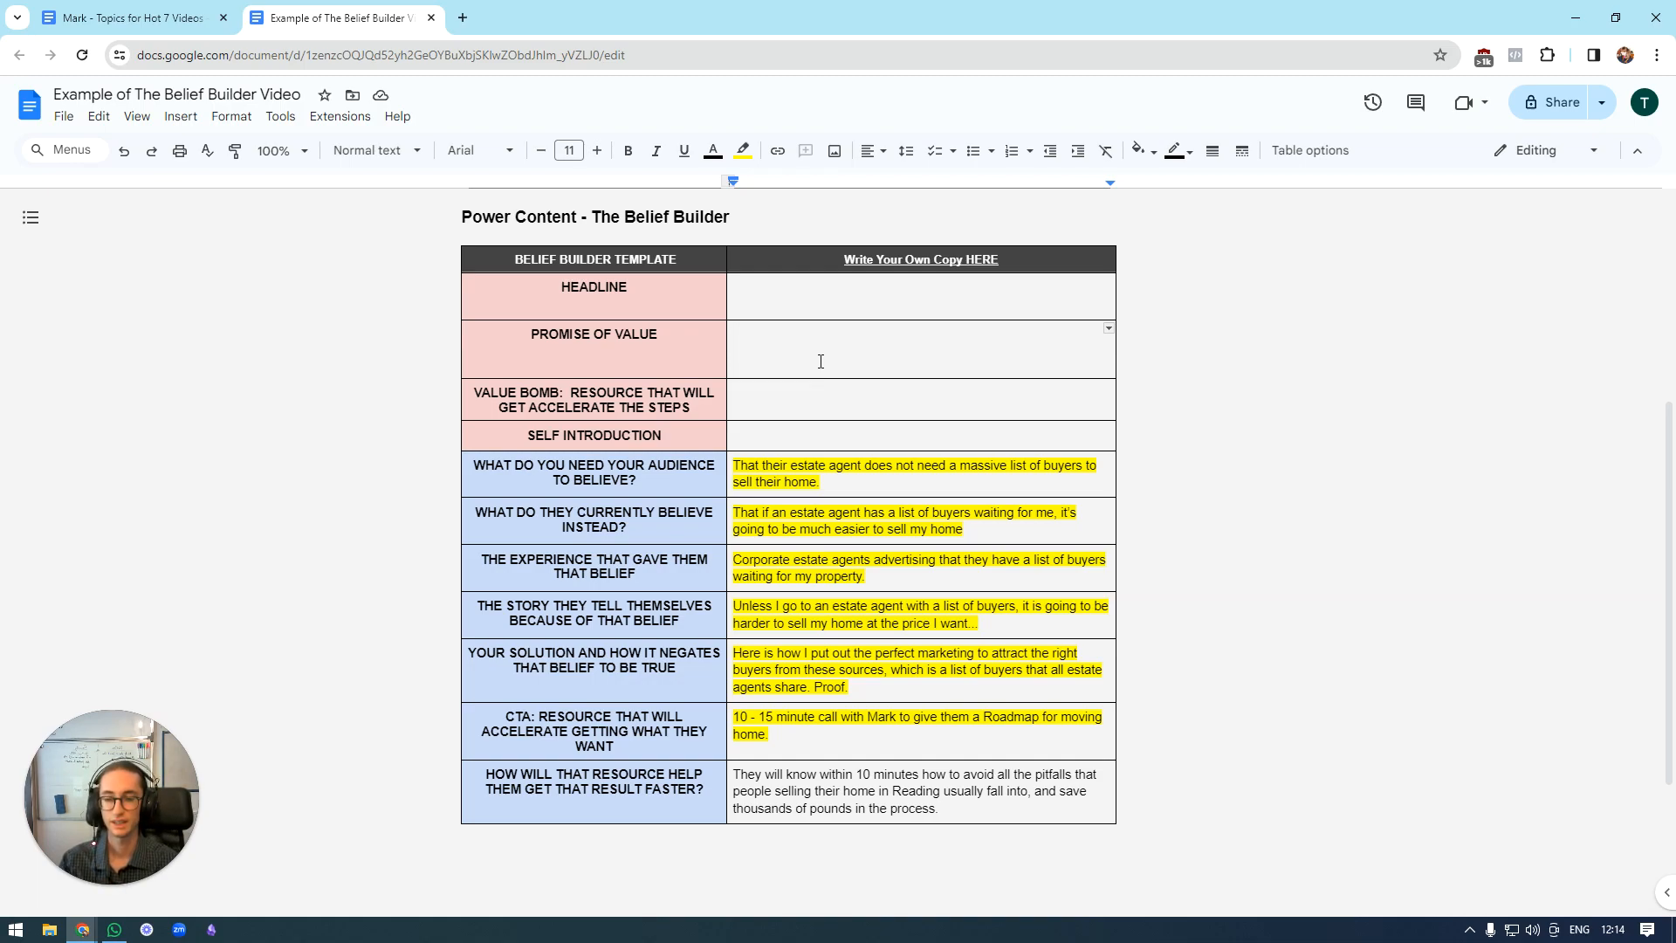
# Fill in the self introduction row with the placeholder "Self Introduction here".
pyautogui.click(802, 435)
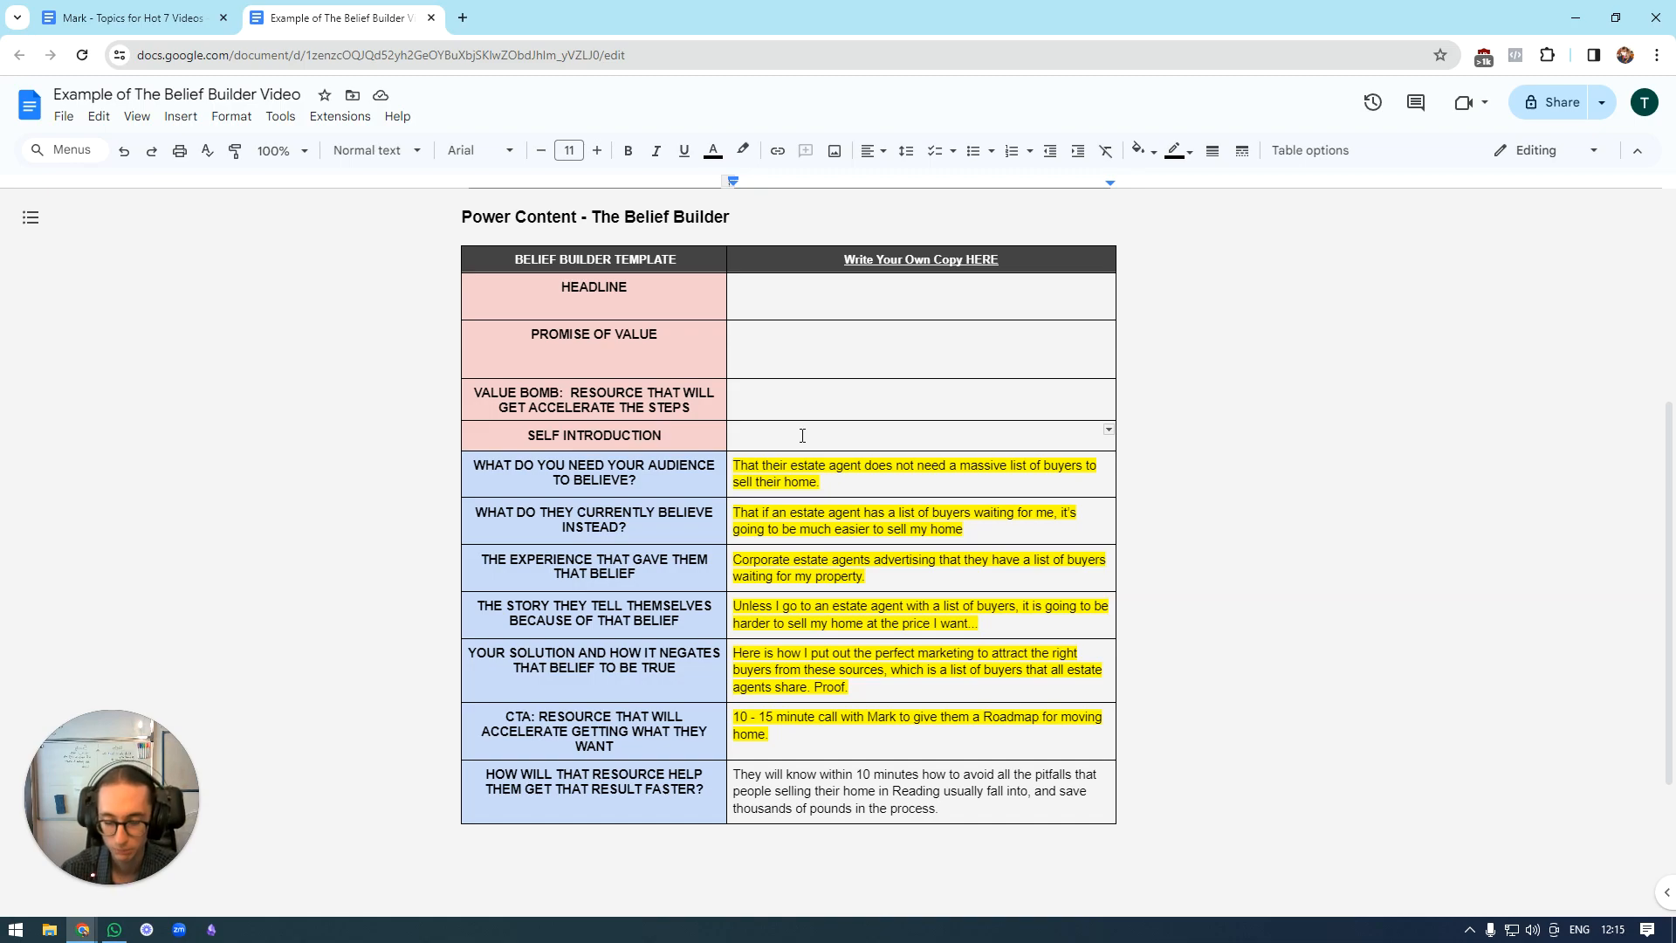
pyautogui.write('Self ')
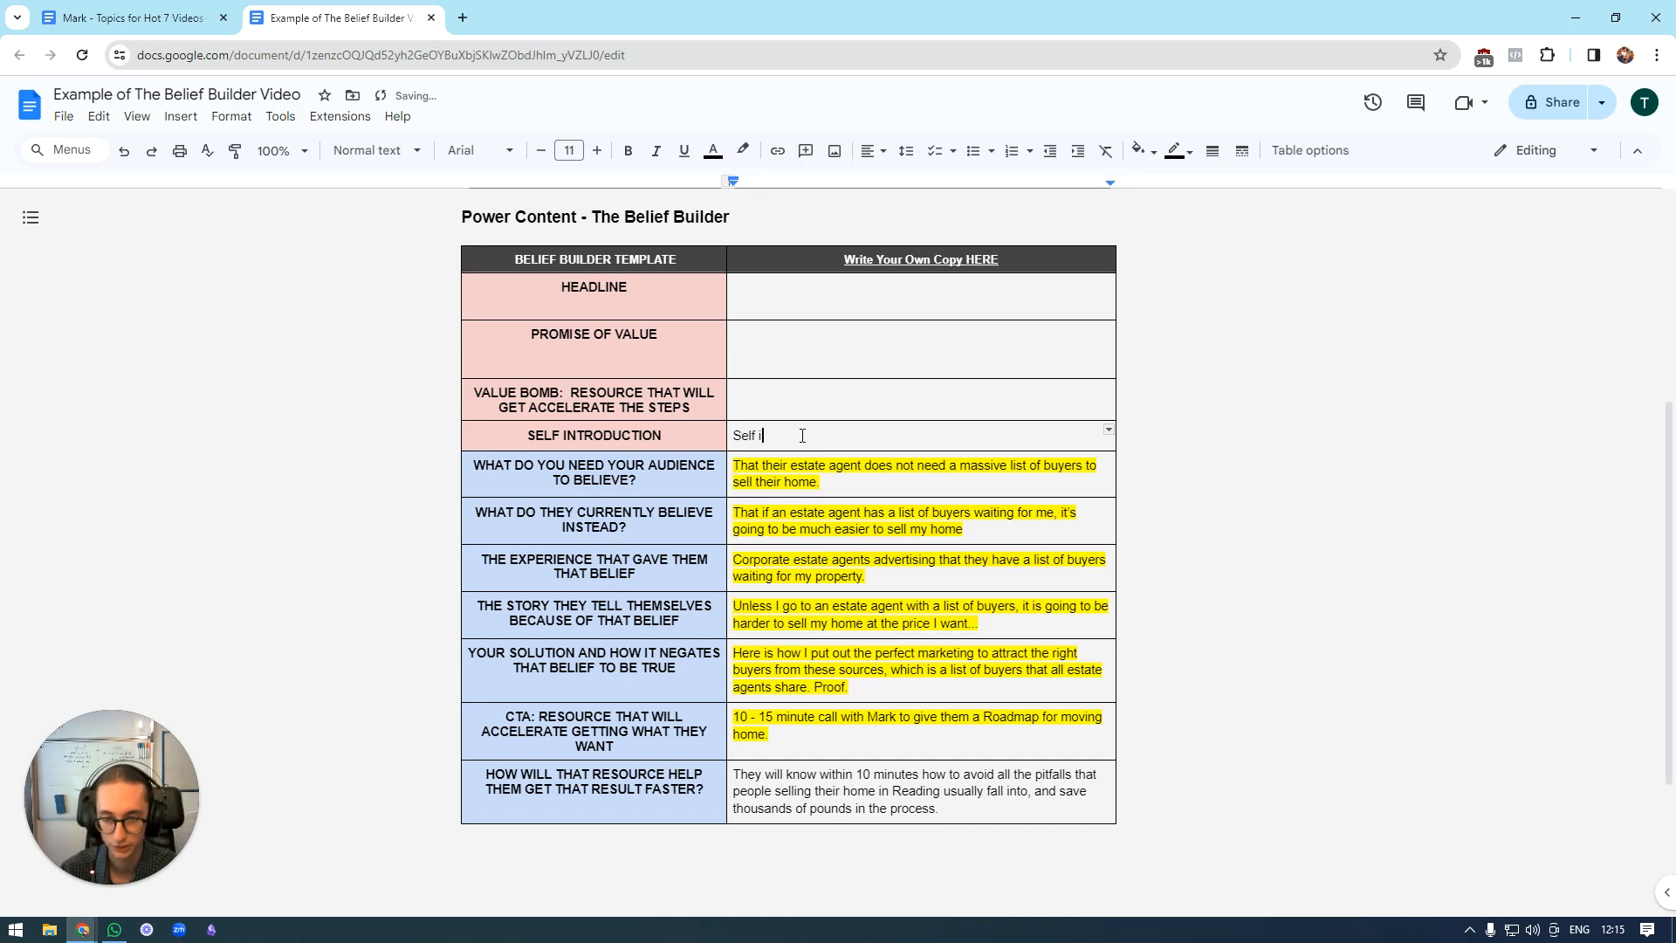
pyautogui.write('Introduction ')
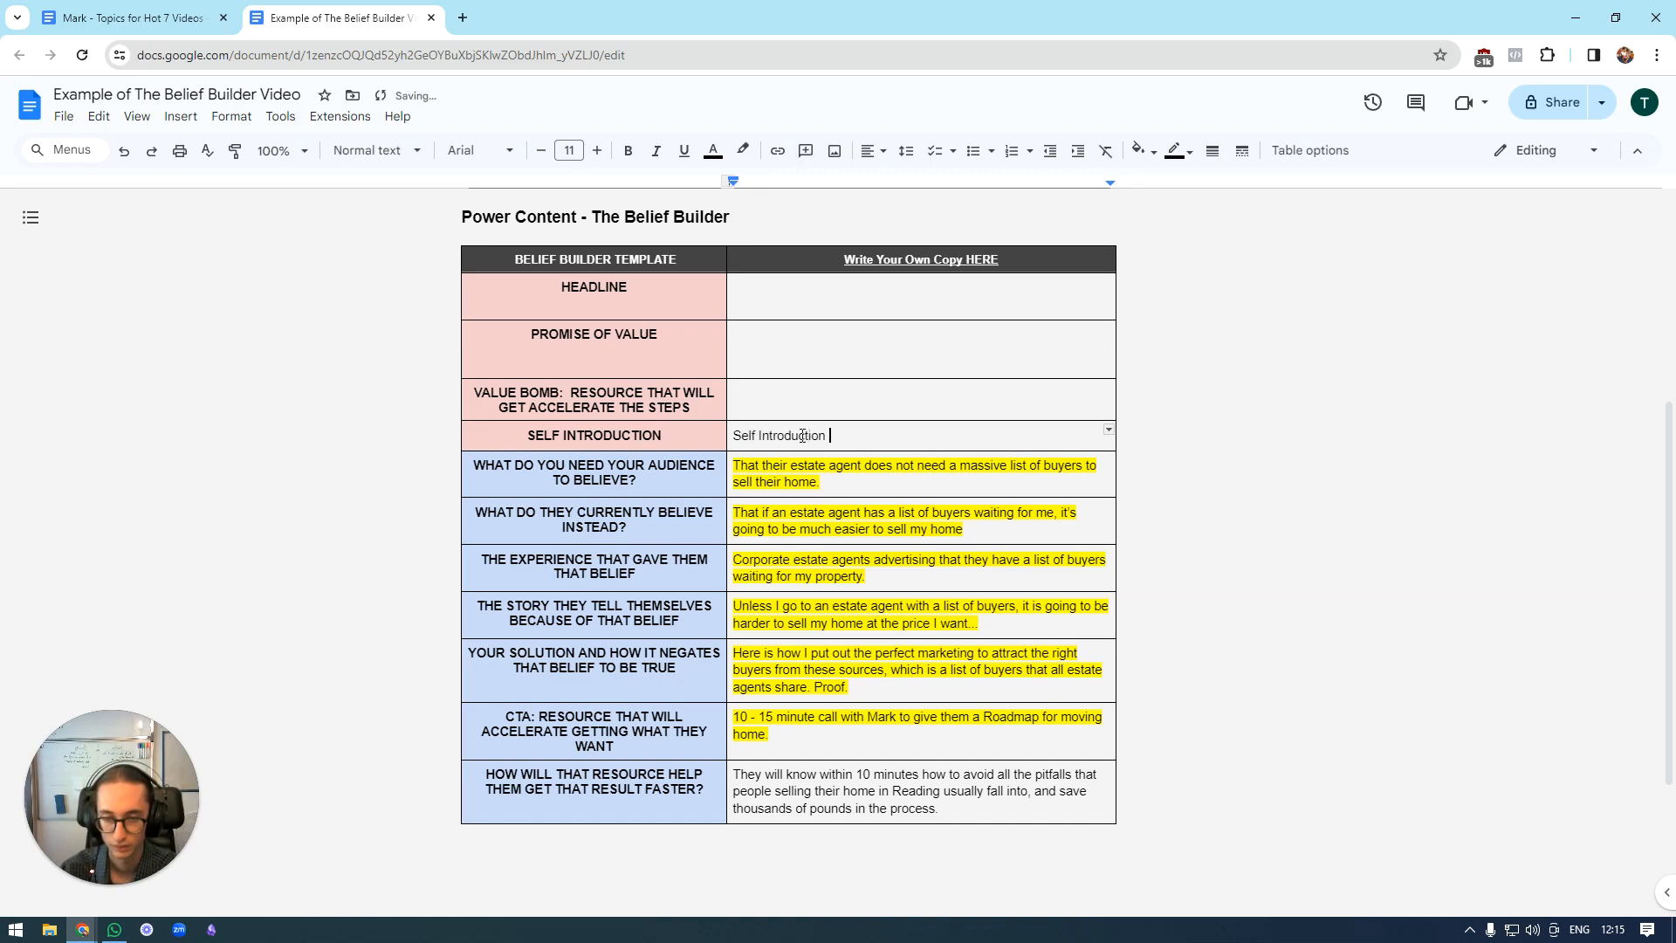
pyautogui.write('here')
# Begin the promise of value row with "Give me the next 5 minutes".
pyautogui.click(851, 359)
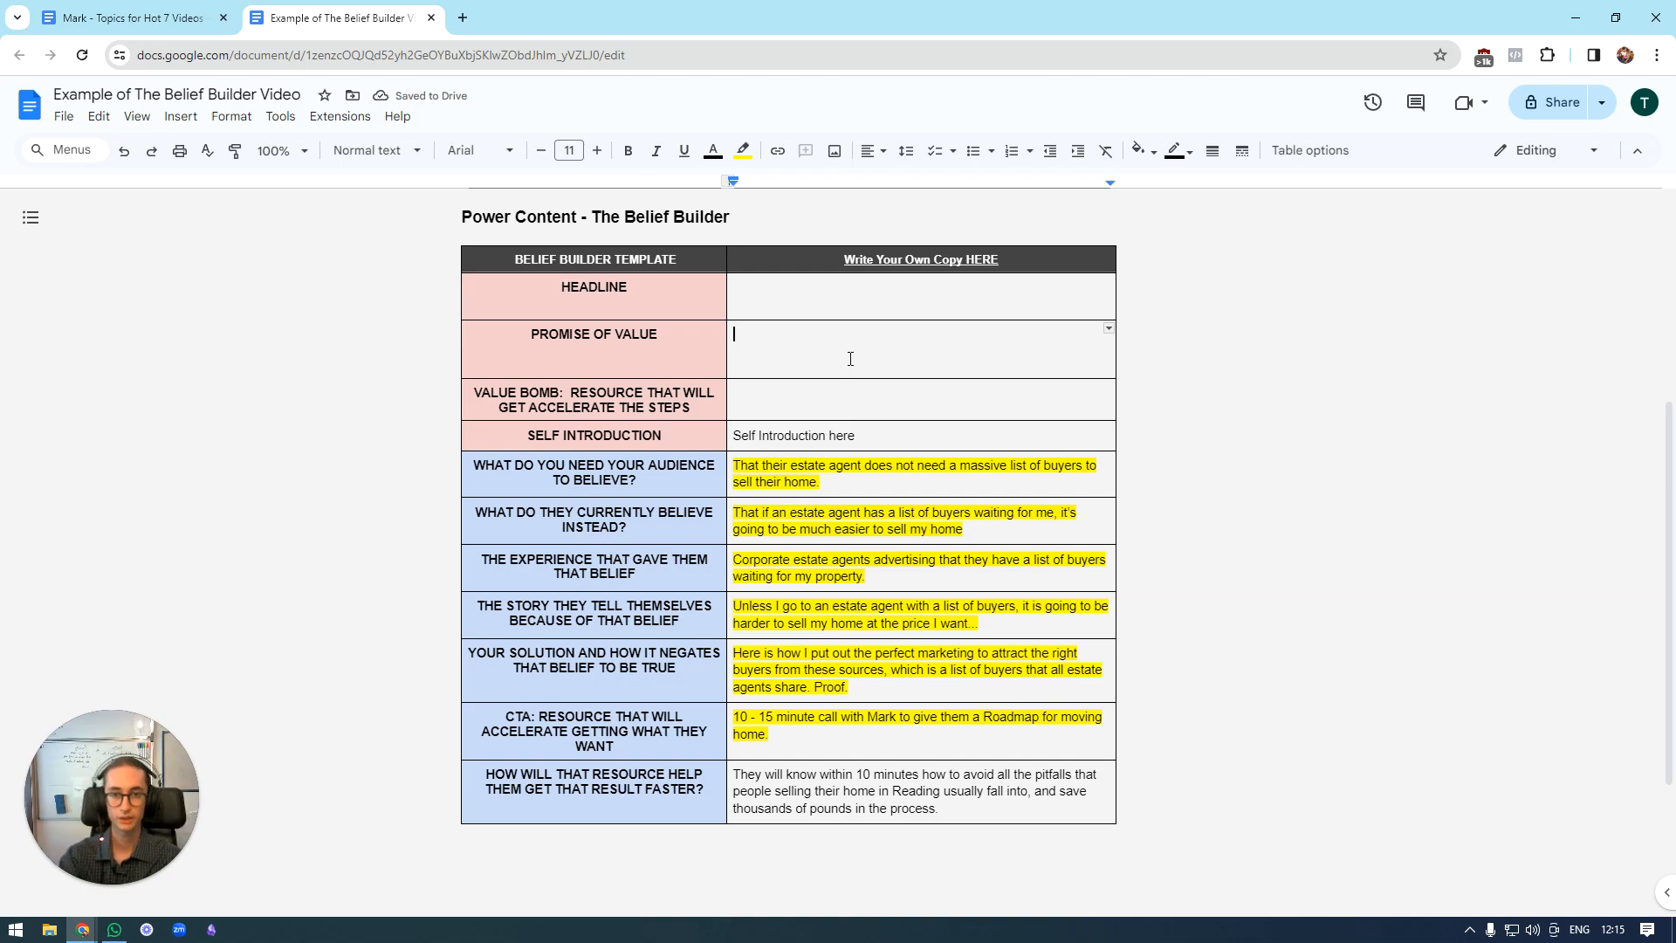
pyautogui.write('Give ')
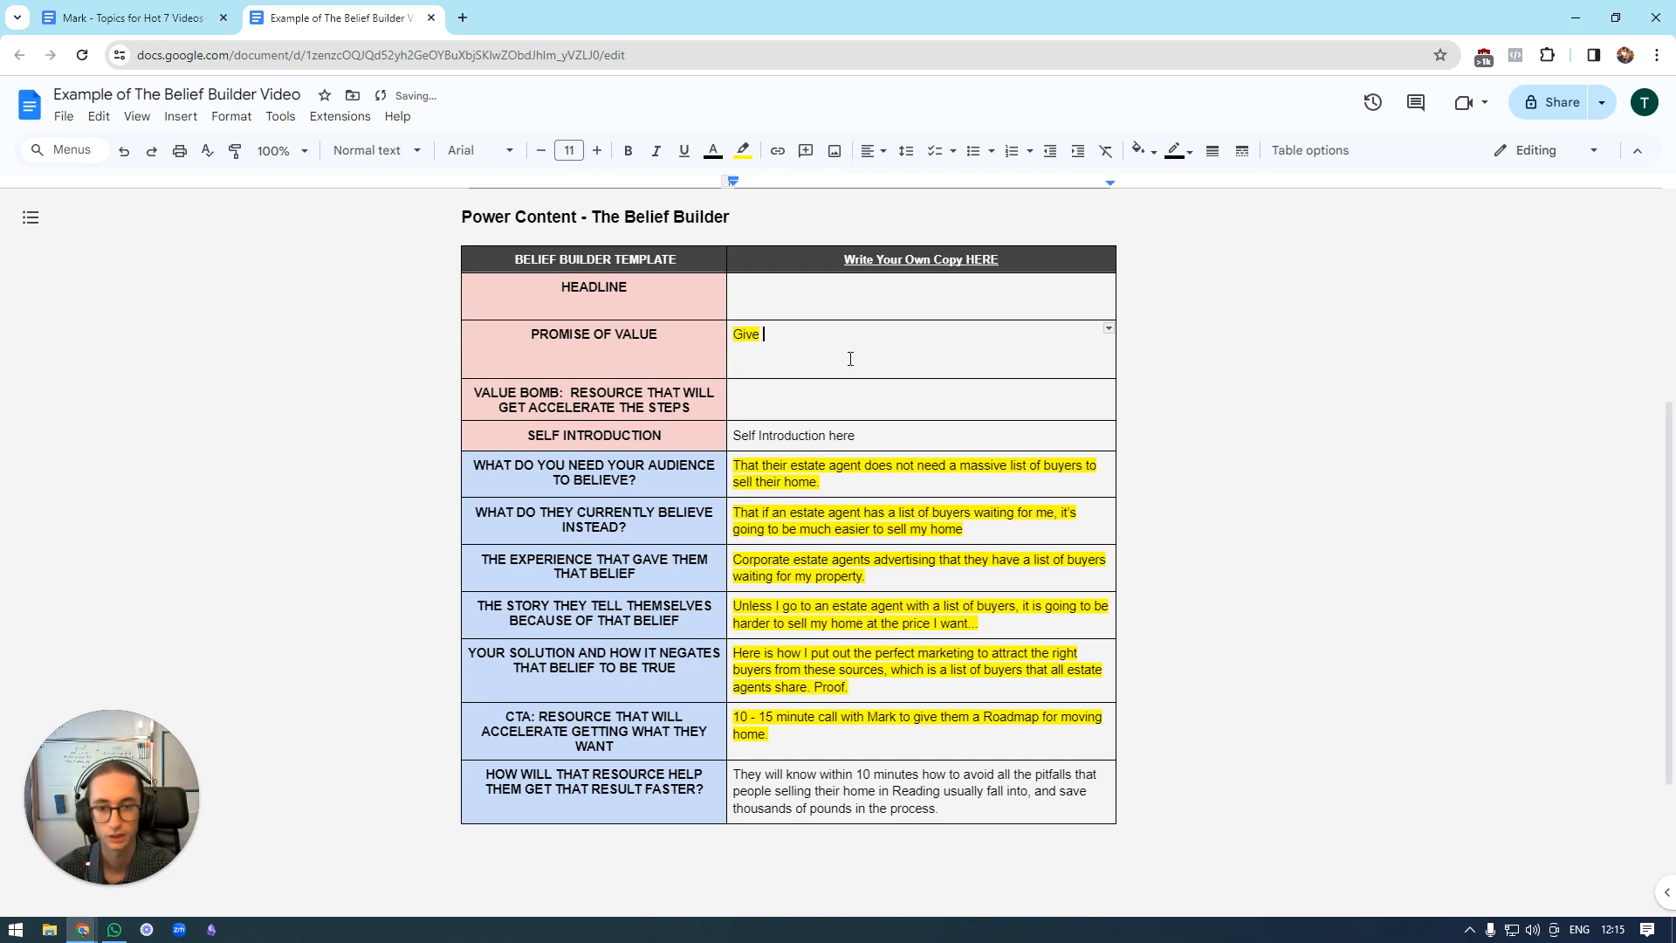
pyautogui.write('me the')
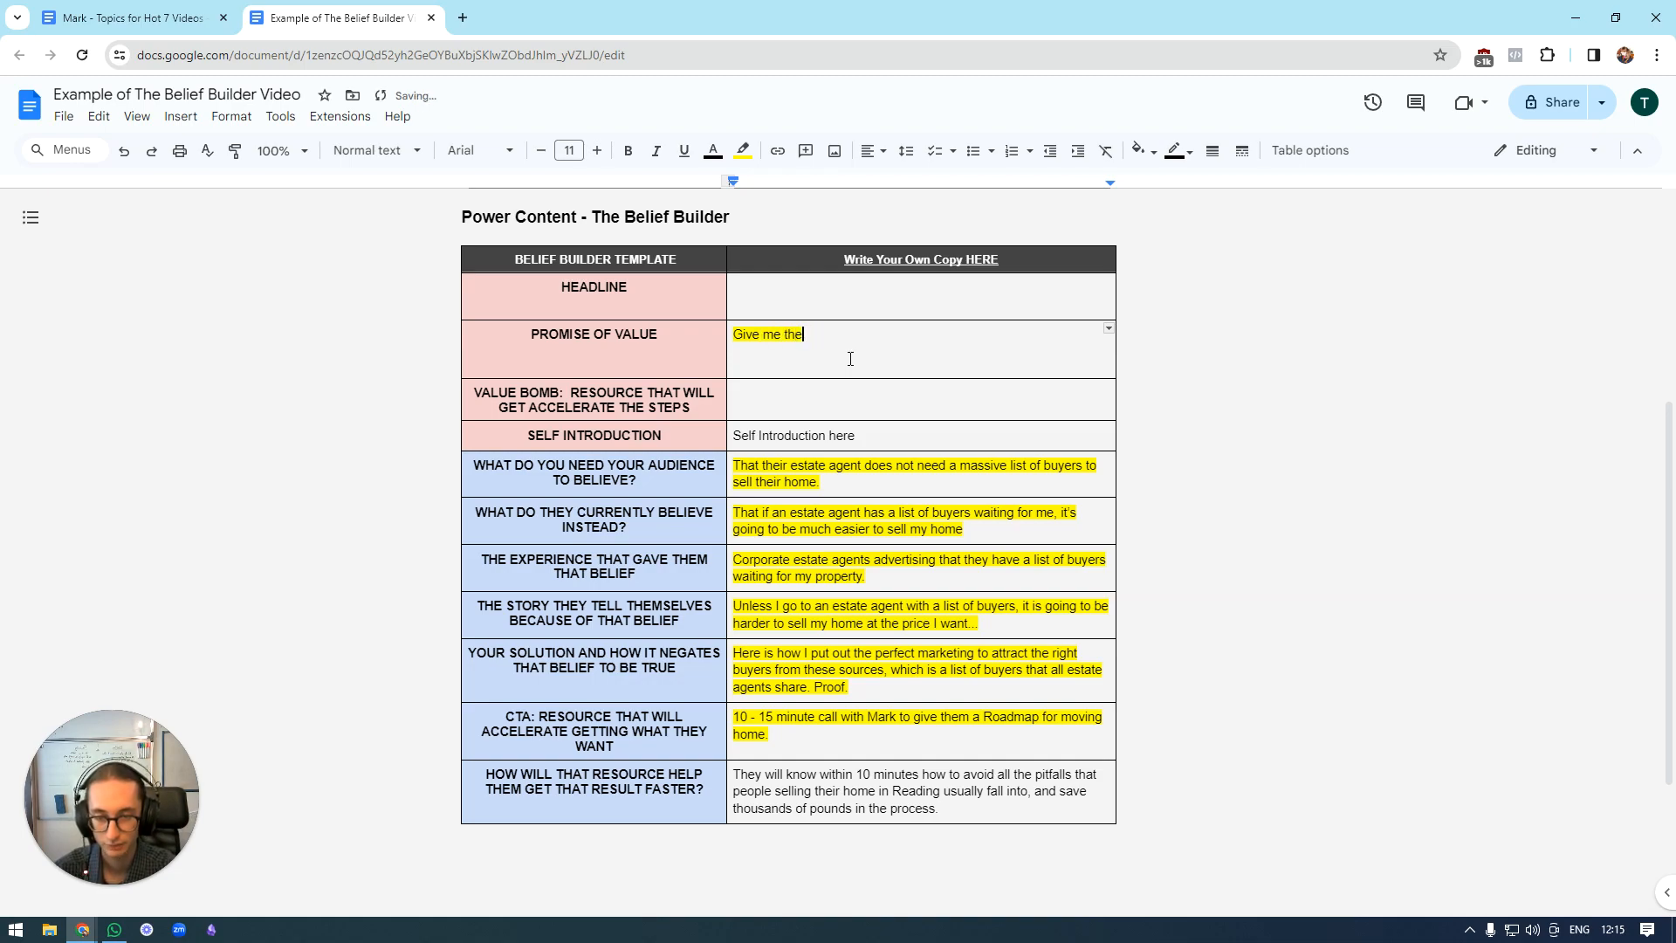
pyautogui.write(' next 5 minutes.')
pyautogui.press('BackSpace')
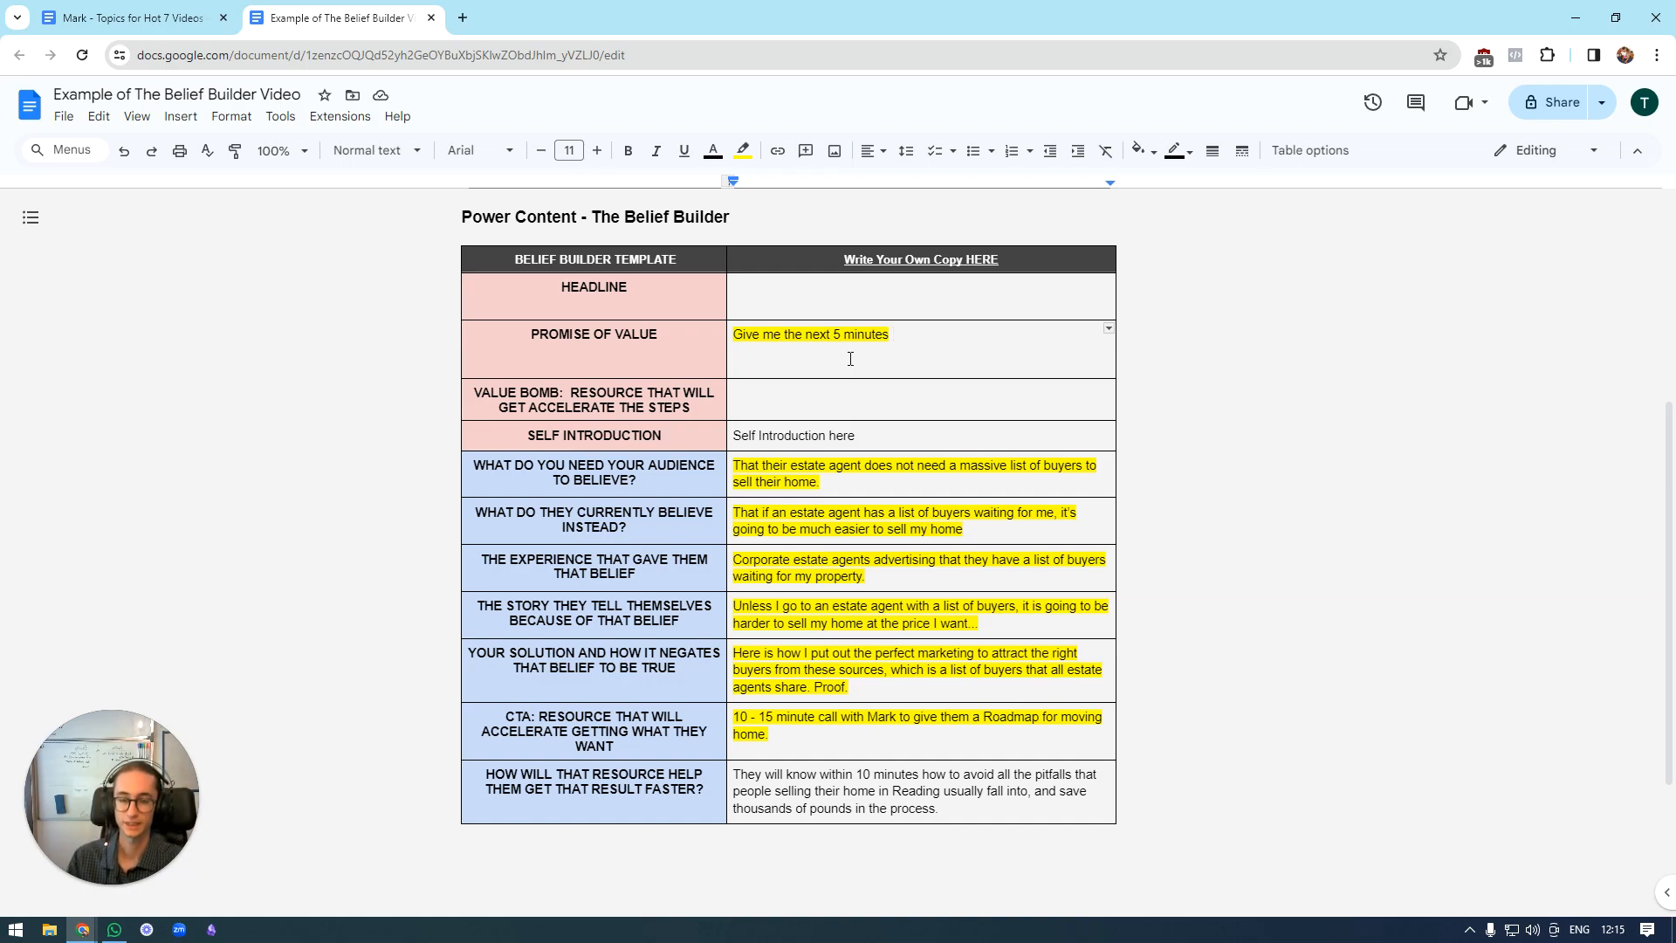
# Continue the promise of value with "and I will share with you my".
pyautogui.write('a')
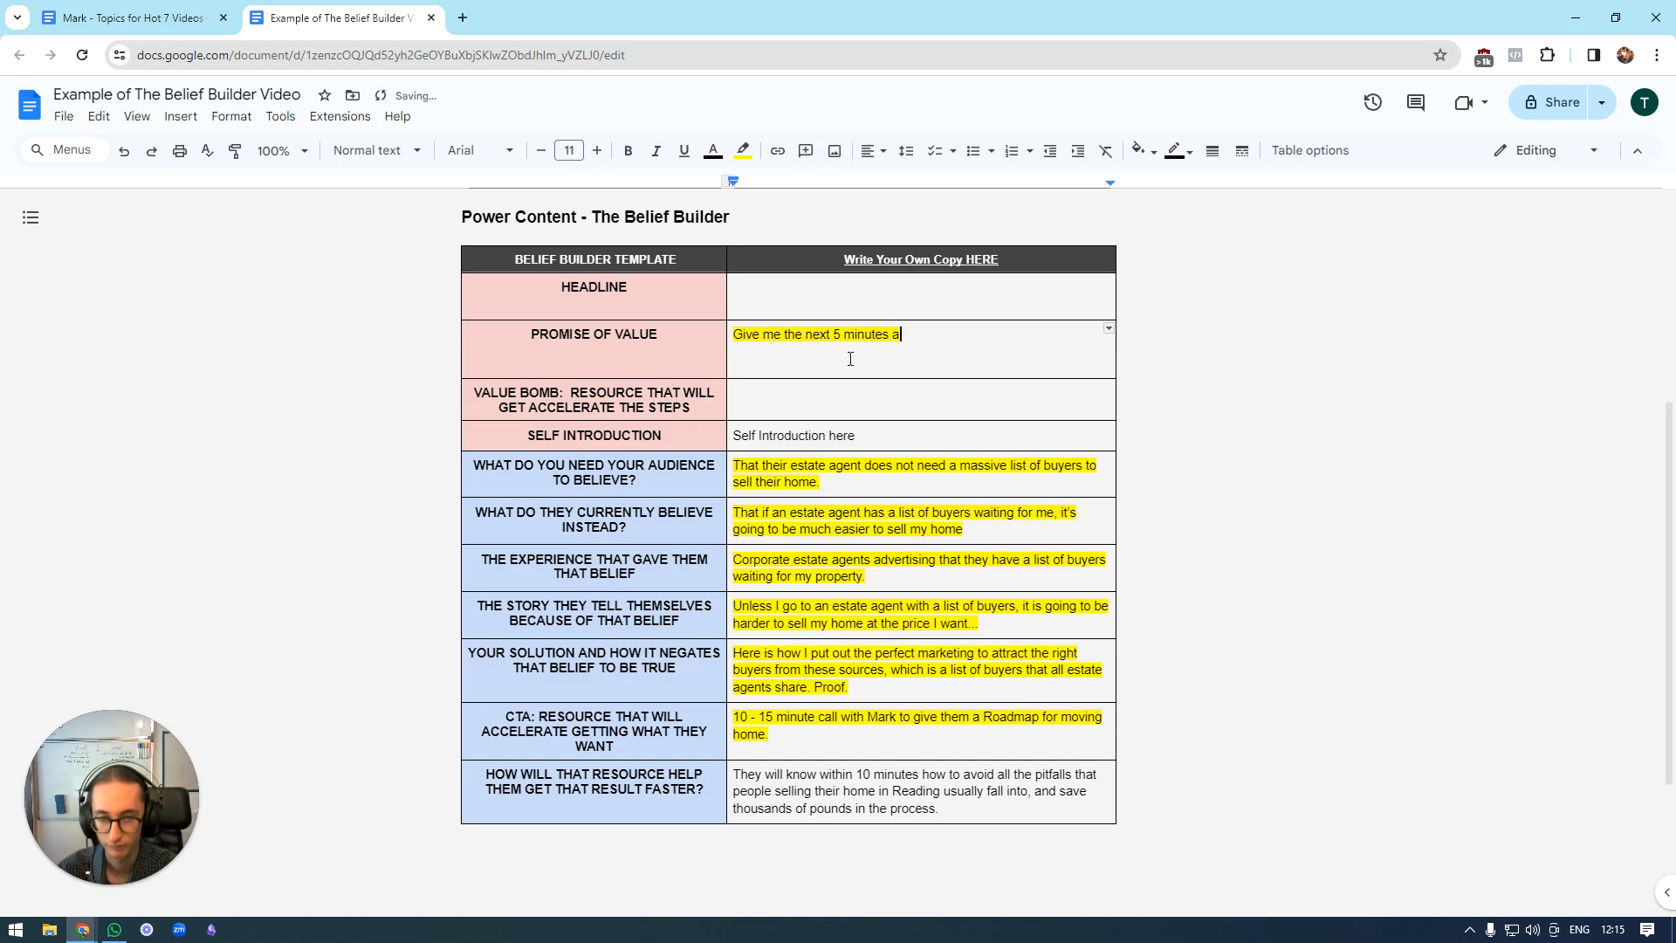
pyautogui.write('nd I will sahre')
pyautogui.press('BackSpace')
pyautogui.press('BackSpace')
pyautogui.press('BackSpace')
pyautogui.press('BackSpace')
pyautogui.write('hare with you my')
pyautogui.press('BackSpace')
pyautogui.press('BackSpace')
pyautogui.press('BackSpace')
pyautogui.press('BackSpace')
pyautogui.write('u my ')
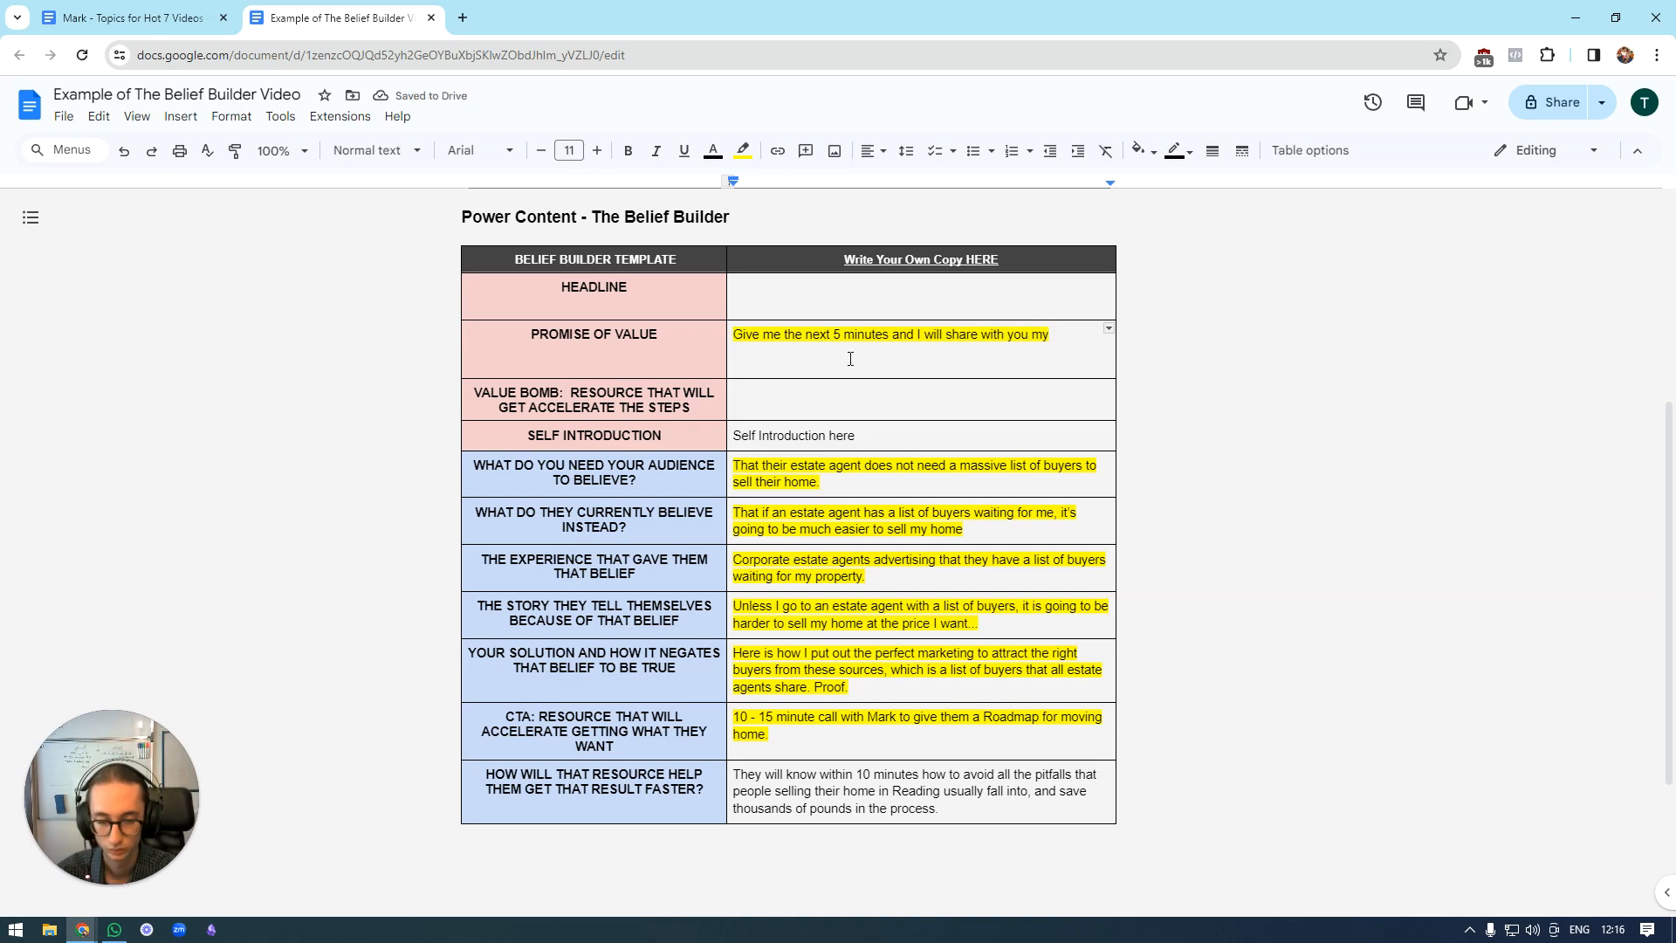
pyautogui.write('home')
pyautogui.press('BackSpace')
pyautogui.press('BackSpace')
pyautogui.press('BackSpace')
pyautogui.press('BackSpace')
pyautogui.write('home sales')
pyautogui.press('BackSpace')
pyautogui.press('BackSpace')
pyautogui.press('BackSpace')
pyautogui.press('BackSpace')
pyautogui.press('BackSpace')
pyautogui.press('BackSpace')
pyautogui.write('selling')
pyautogui.press('BackSpace')
pyautogui.press('BackSpace')
pyautogui.press('BackSpace')
pyautogui.press('BackSpace')
pyautogui.press('BackSpace')
pyautogui.press('BackSpace')
pyautogui.press('BackSpace')
pyautogui.press('BackSpace')
pyautogui.press('BackSpace')
pyautogui.press('BackSpace')
pyautogui.press('BackSpace')
pyautogui.press('BackSpace')
pyautogui.press('BackSpace')
pyautogui.press('BackSpace')
pyautogui.press('BackSpace')
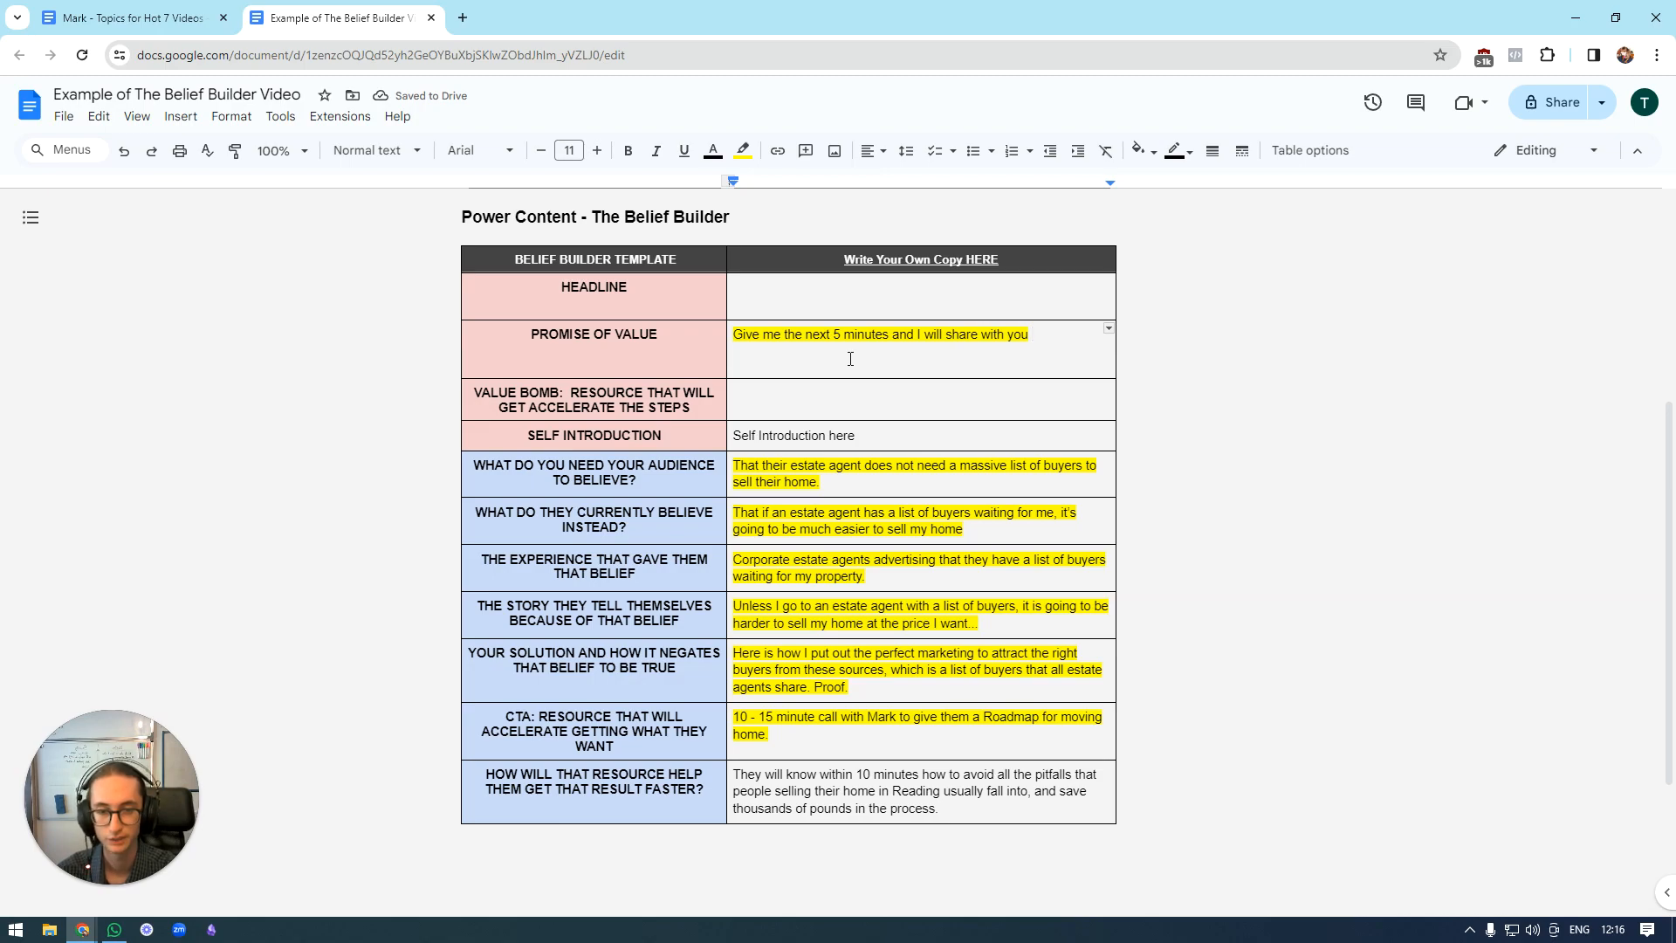
pyautogui.write('how I')
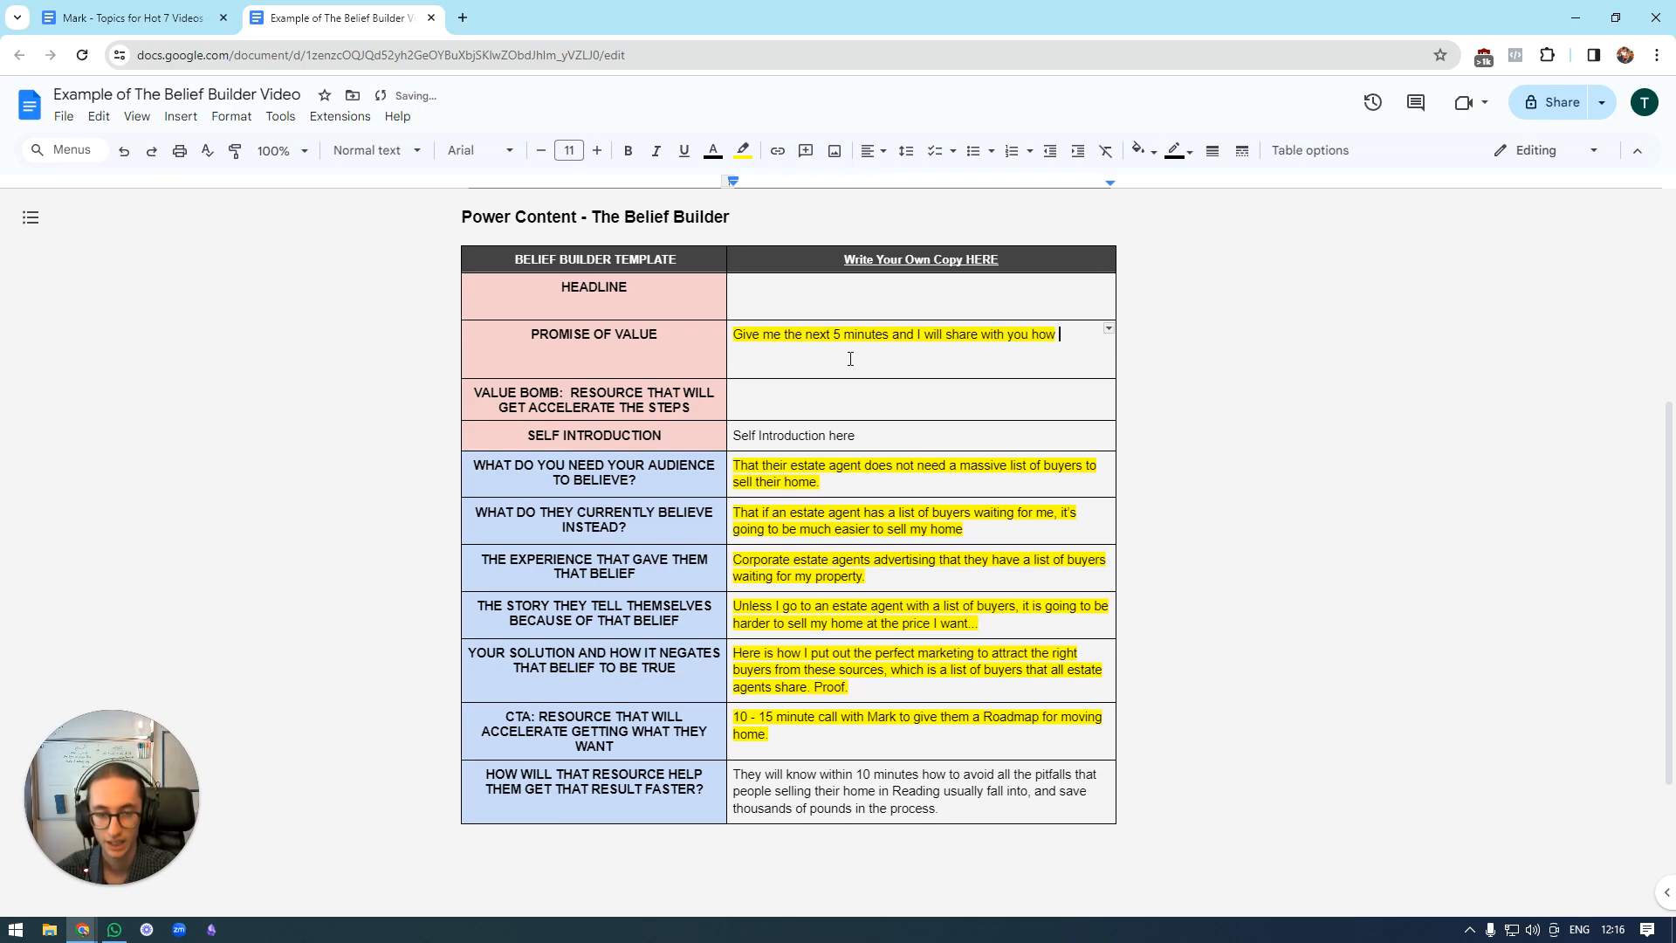
pyautogui.press('BackSpace')
pyautogui.press('BackSpace')
pyautogui.press('BackSpace')
pyautogui.press('BackSpace')
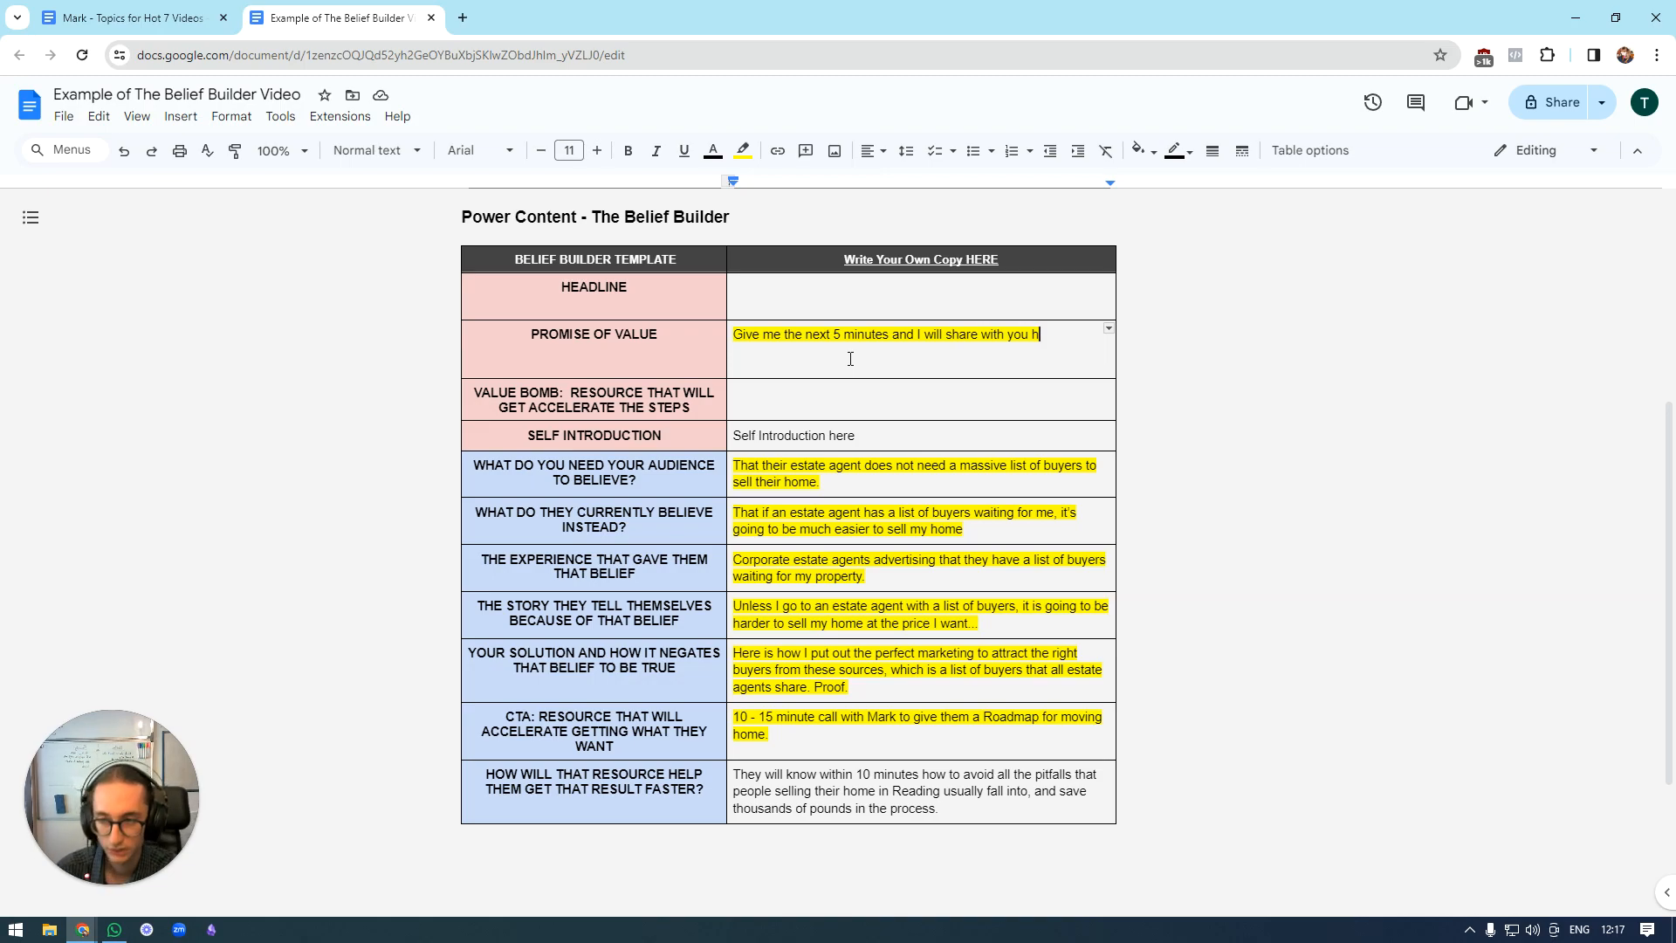
pyautogui.press('BackSpace')
# Extend the promise of value after "share with you" with "my method of finding buyers for your property that".
pyautogui.write('m')
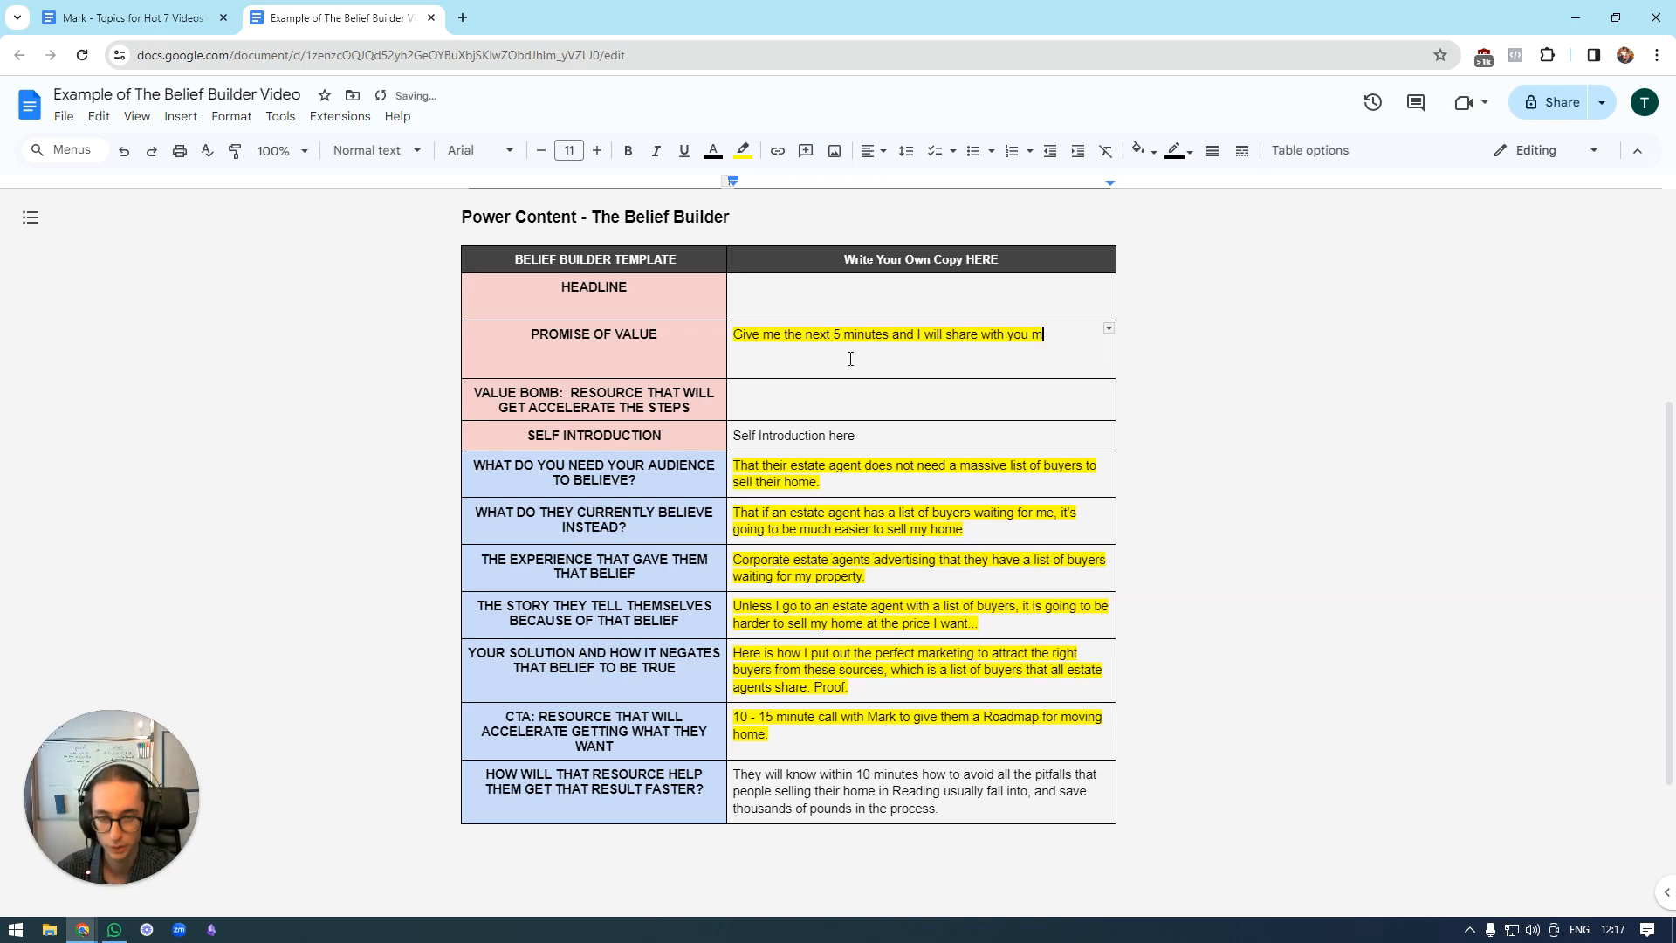
pyautogui.write('y metho f')
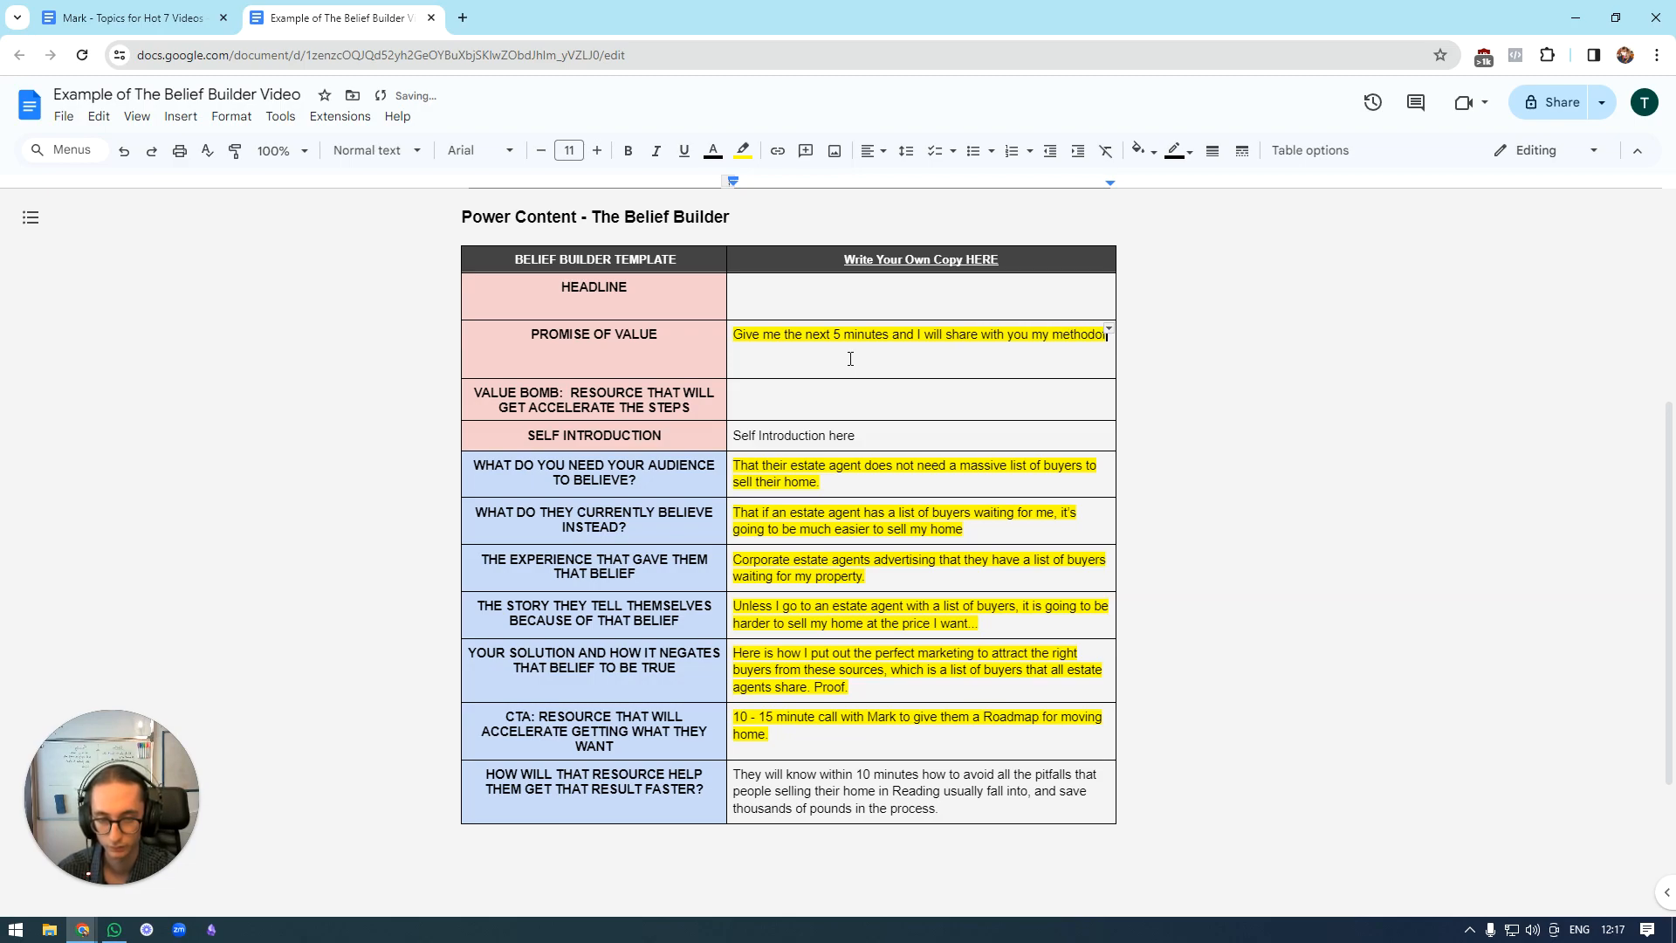
pyautogui.press('BackSpace')
pyautogui.press('BackSpace')
pyautogui.write('d of')
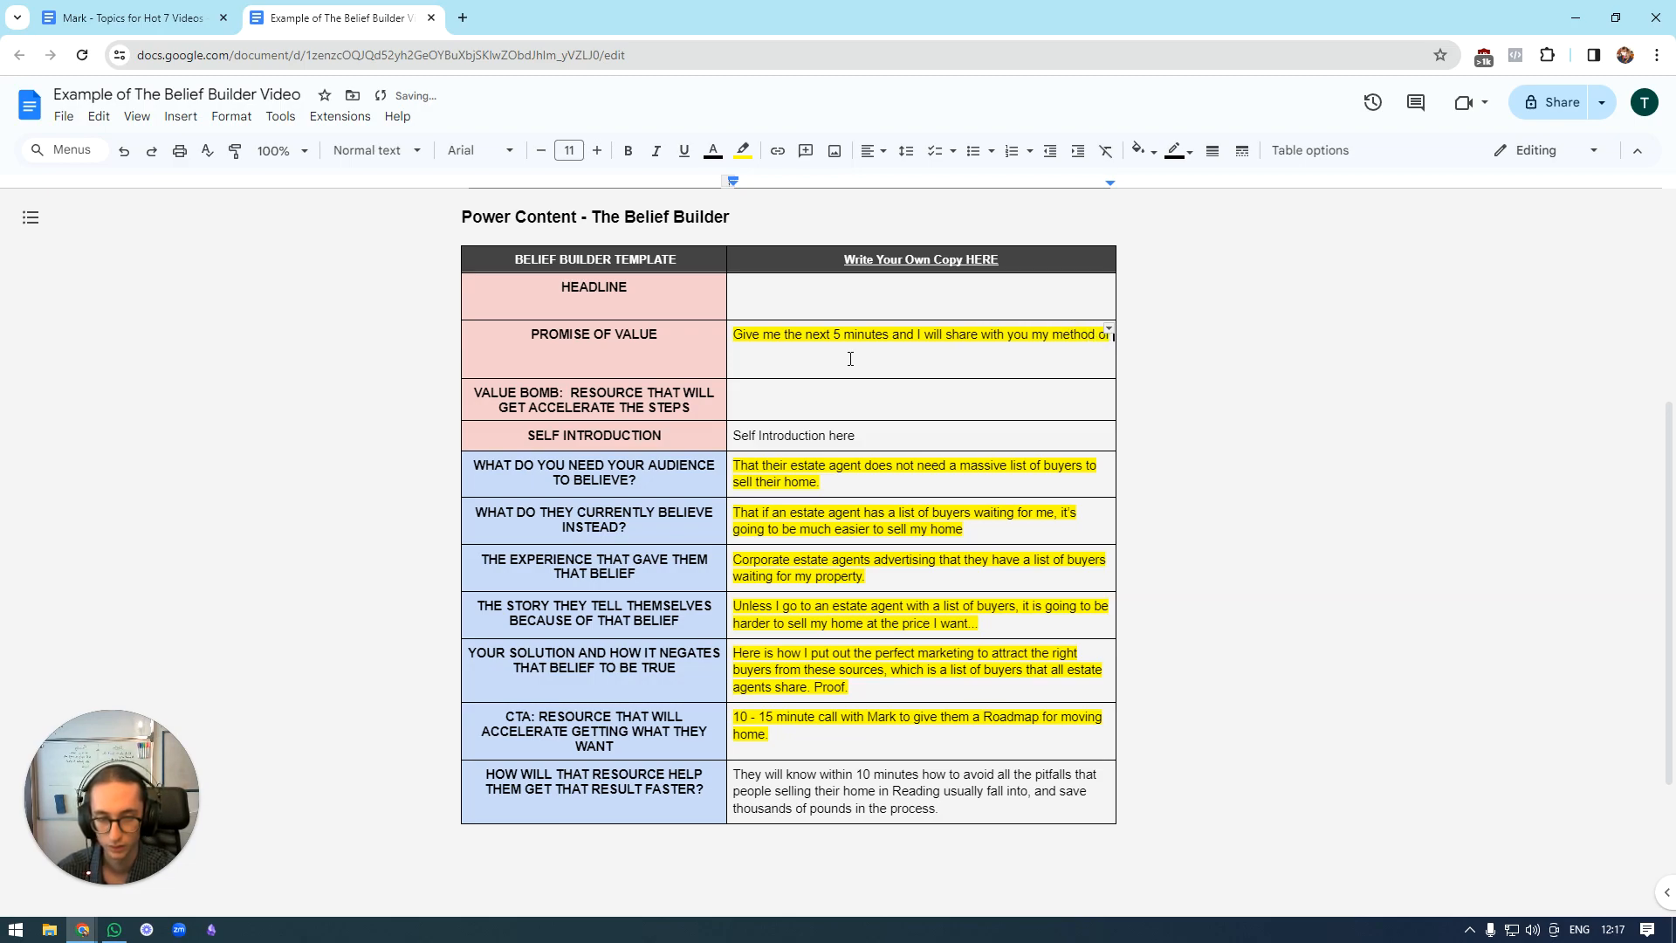
pyautogui.write(' finding buyers')
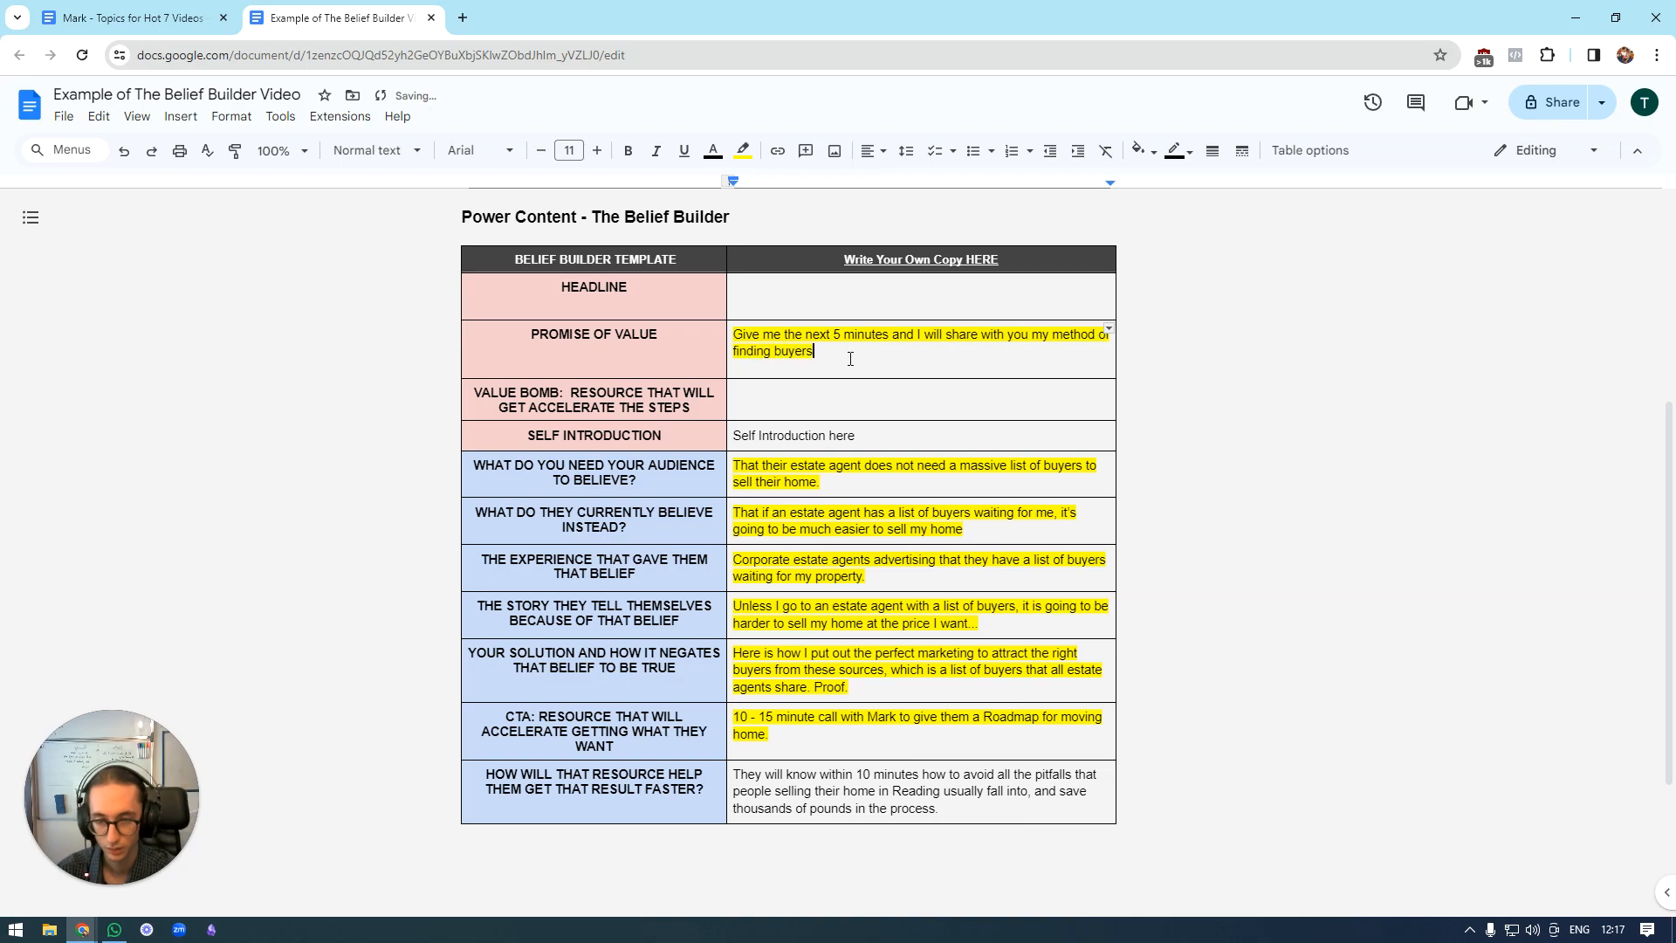
pyautogui.write(' for your property t')
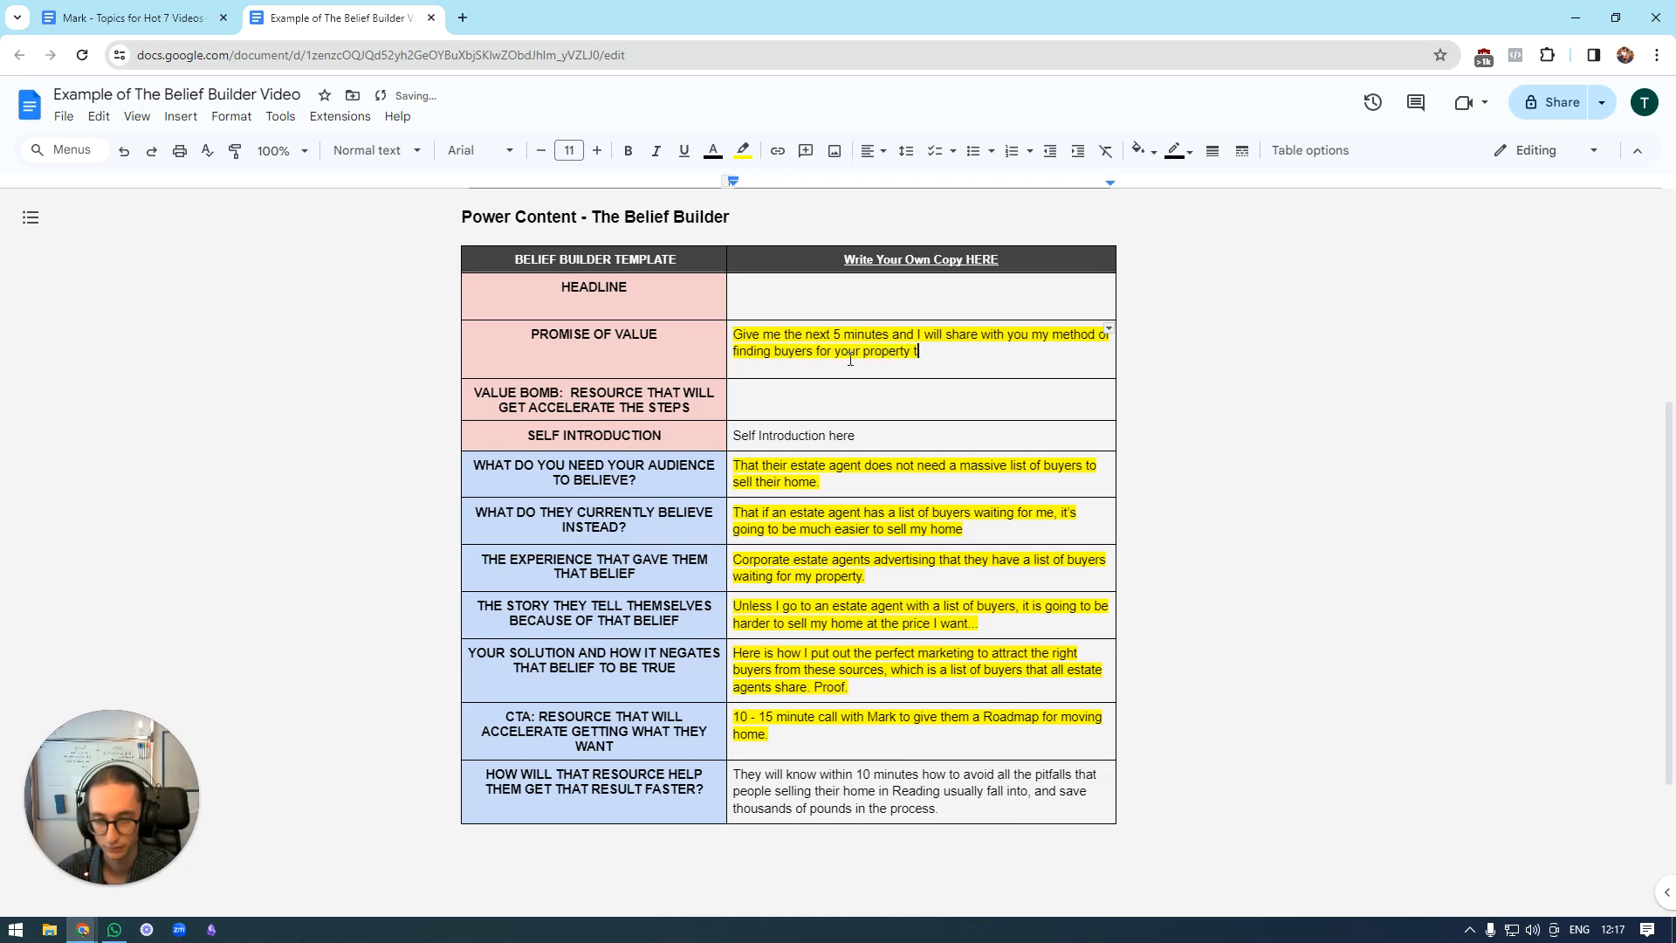
pyautogui.write('hat will')
pyautogui.press('BackSpace')
pyautogui.press('BackSpace')
pyautogui.press('BackSpace')
pyautogui.write('b')
pyautogui.press('BackSpace')
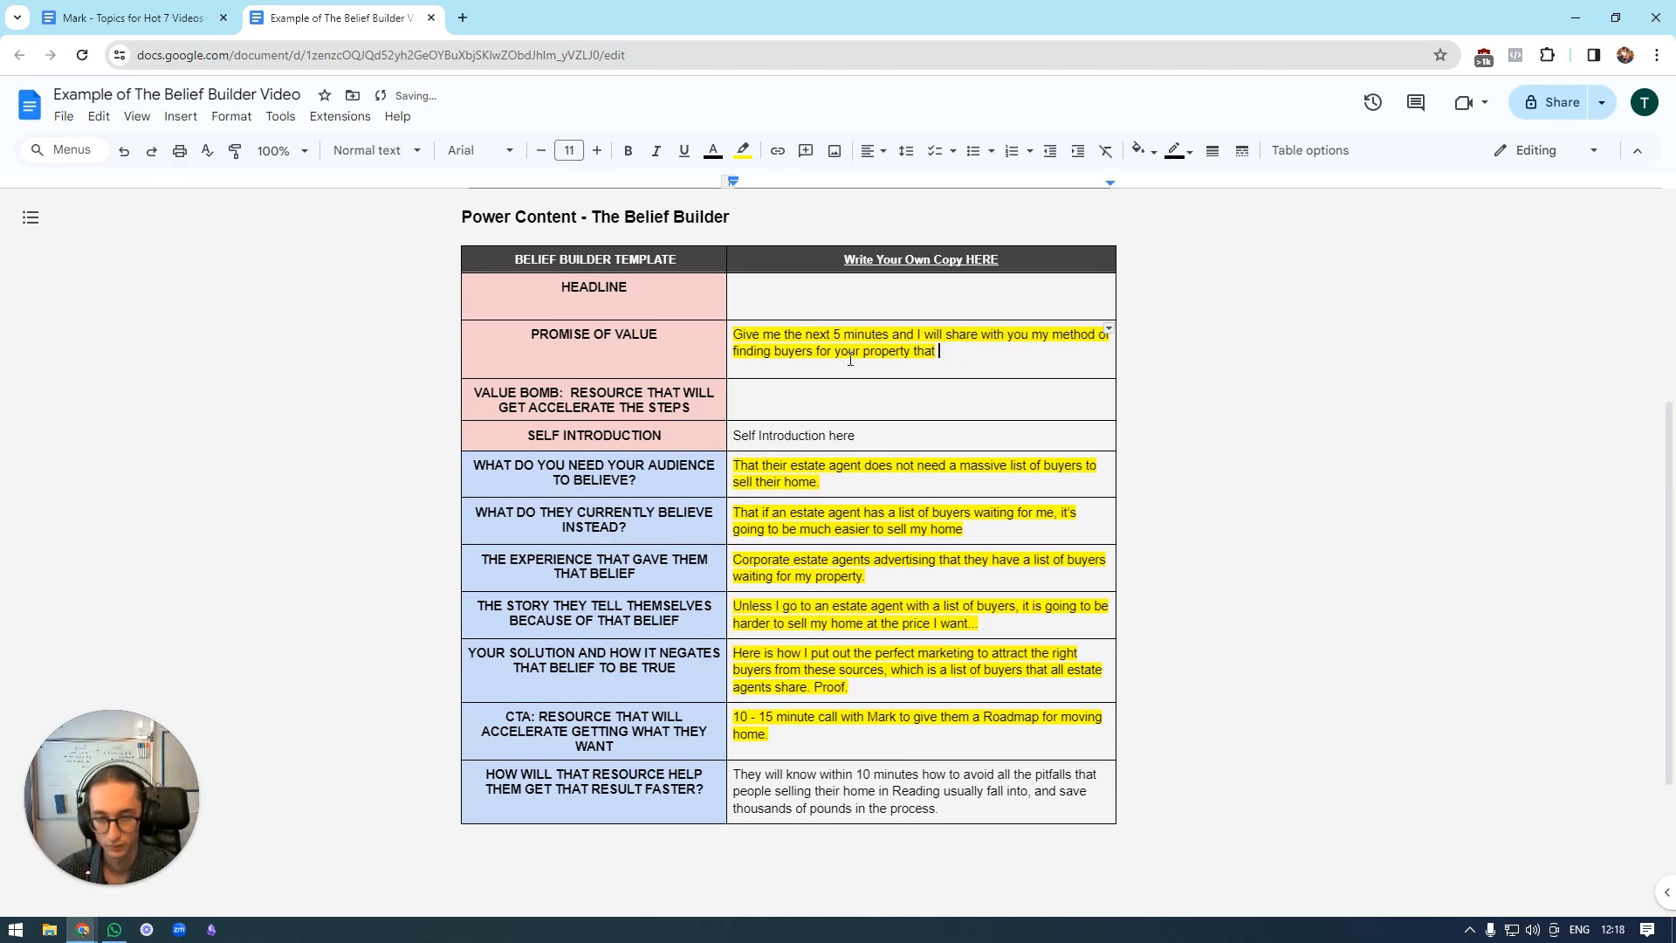
# Add "will find you a suitable buyer" to the end of the promise of value.
pyautogui.write('will ')
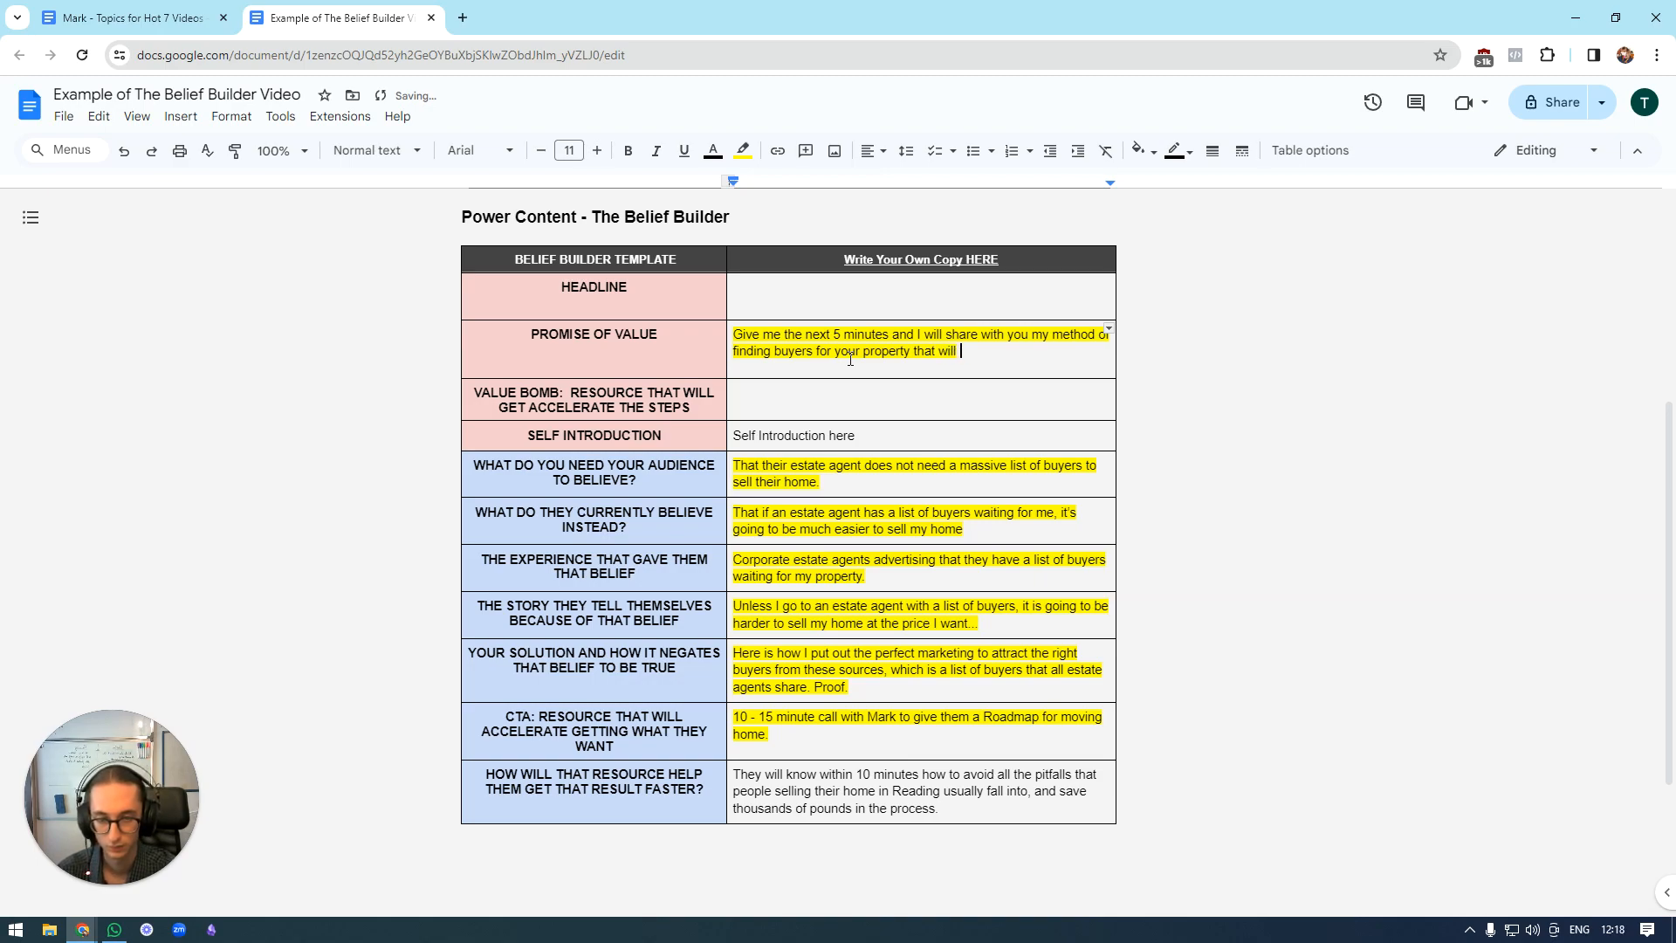
pyautogui.write('find you a suitable buyer with')
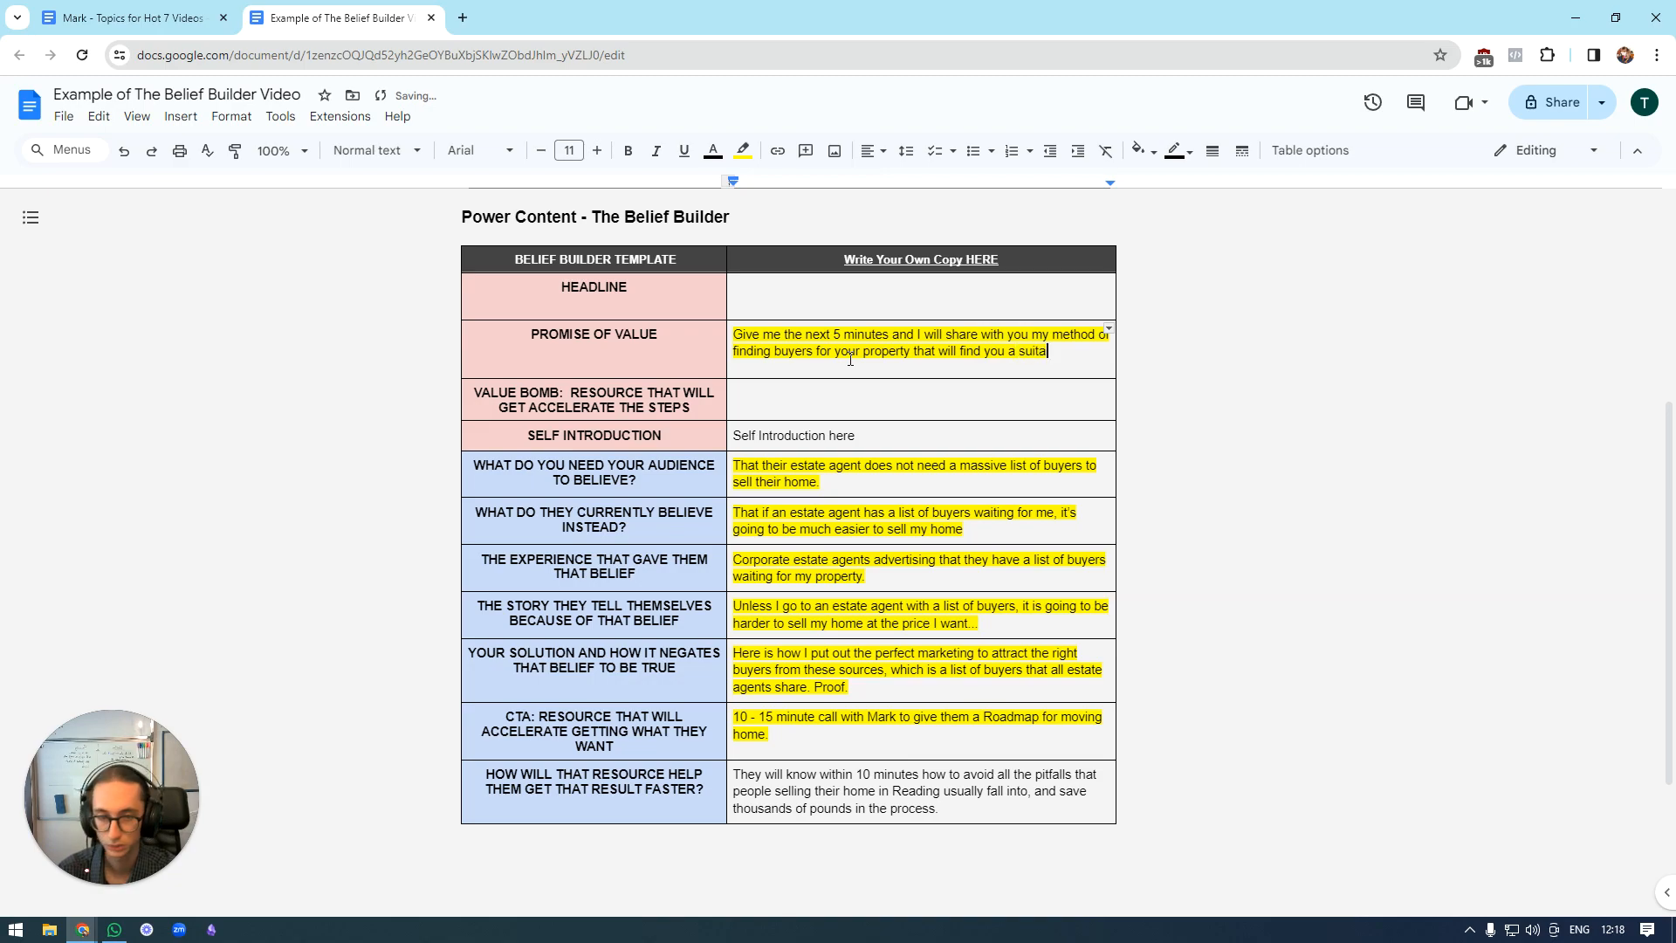
pyautogui.press('BackSpace')
pyautogui.press('BackSpace')
pyautogui.press('BackSpace')
pyautogui.press('BackSpace')
pyautogui.press('BackSpace')
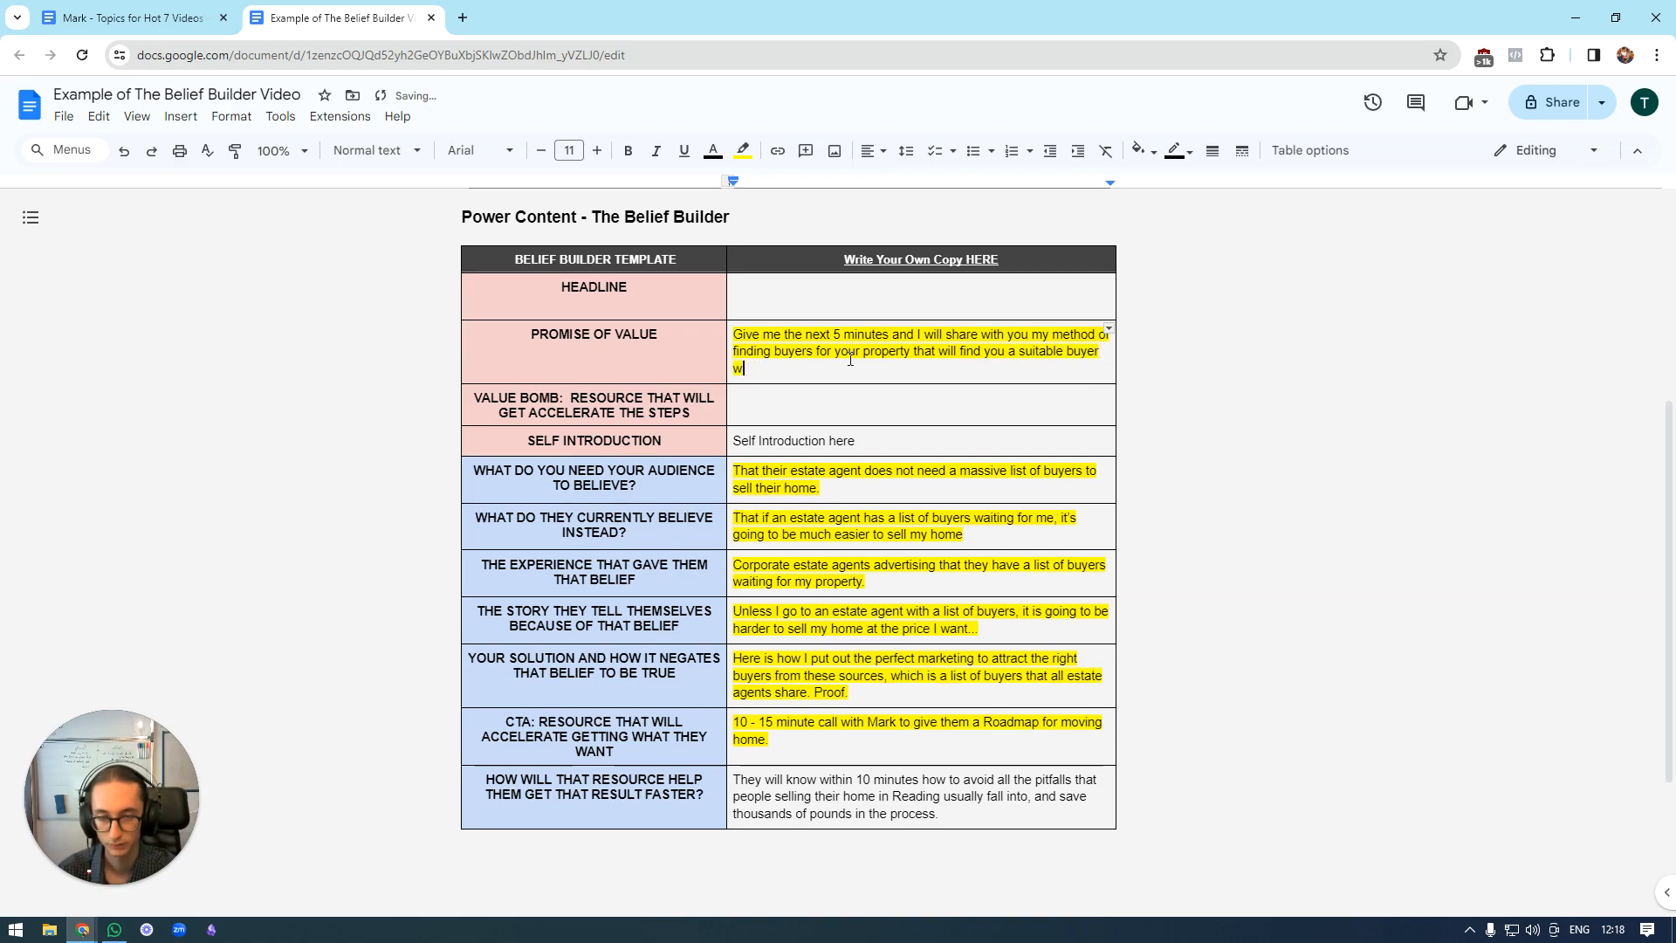
pyautogui.write('in an aver')
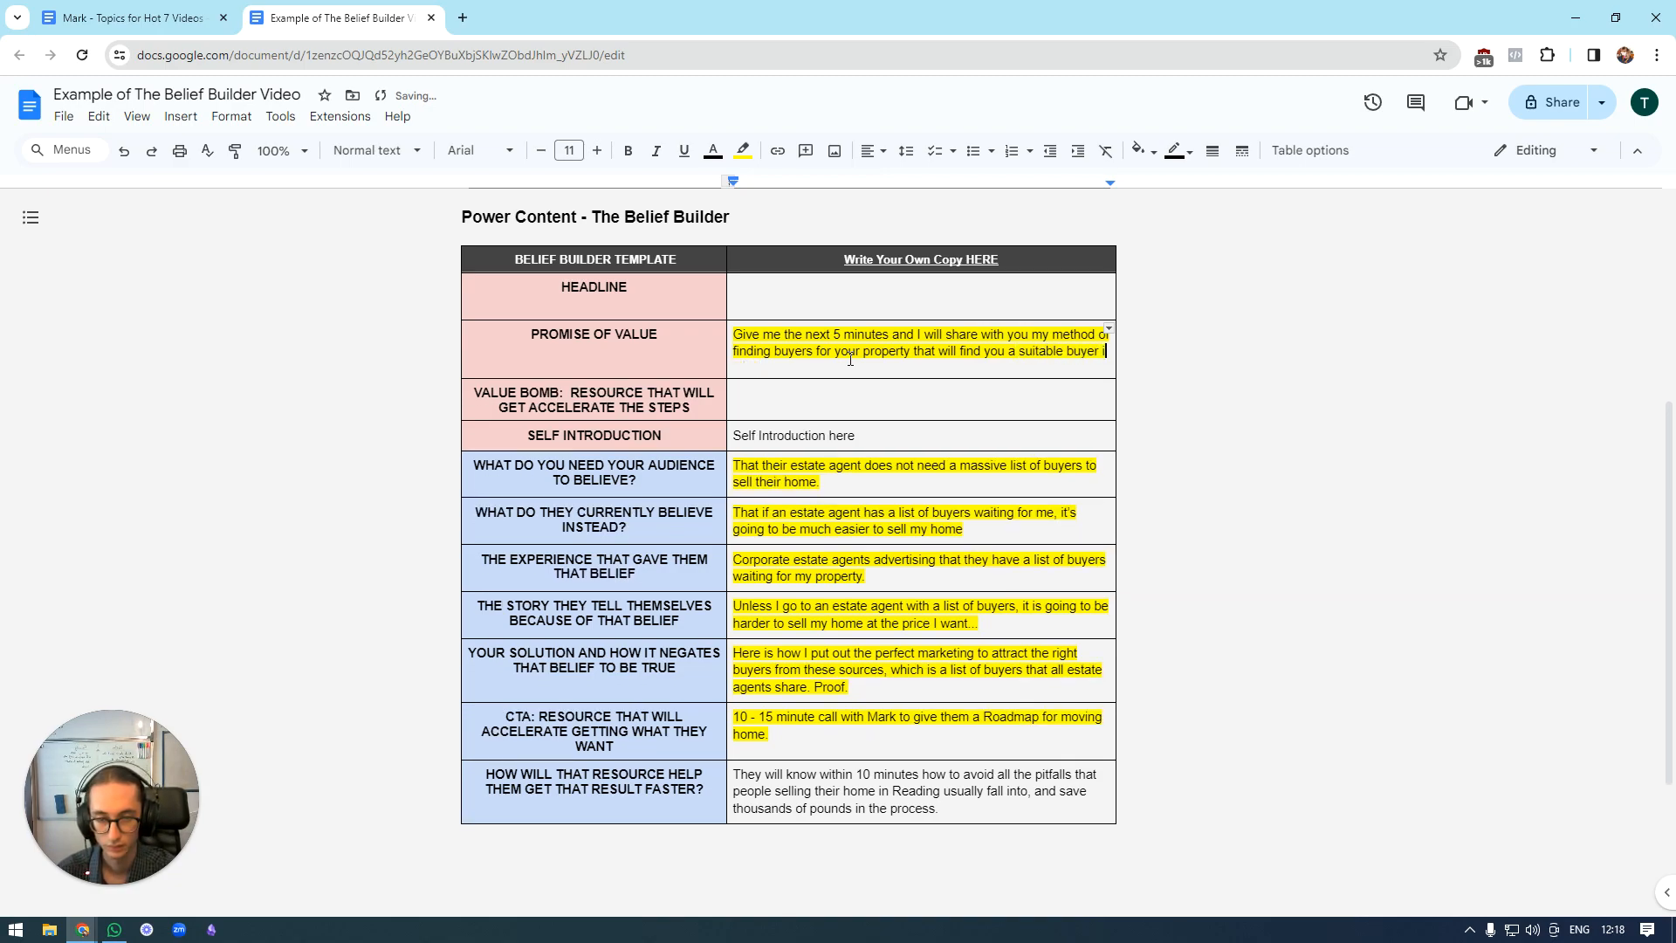
pyautogui.write('age')
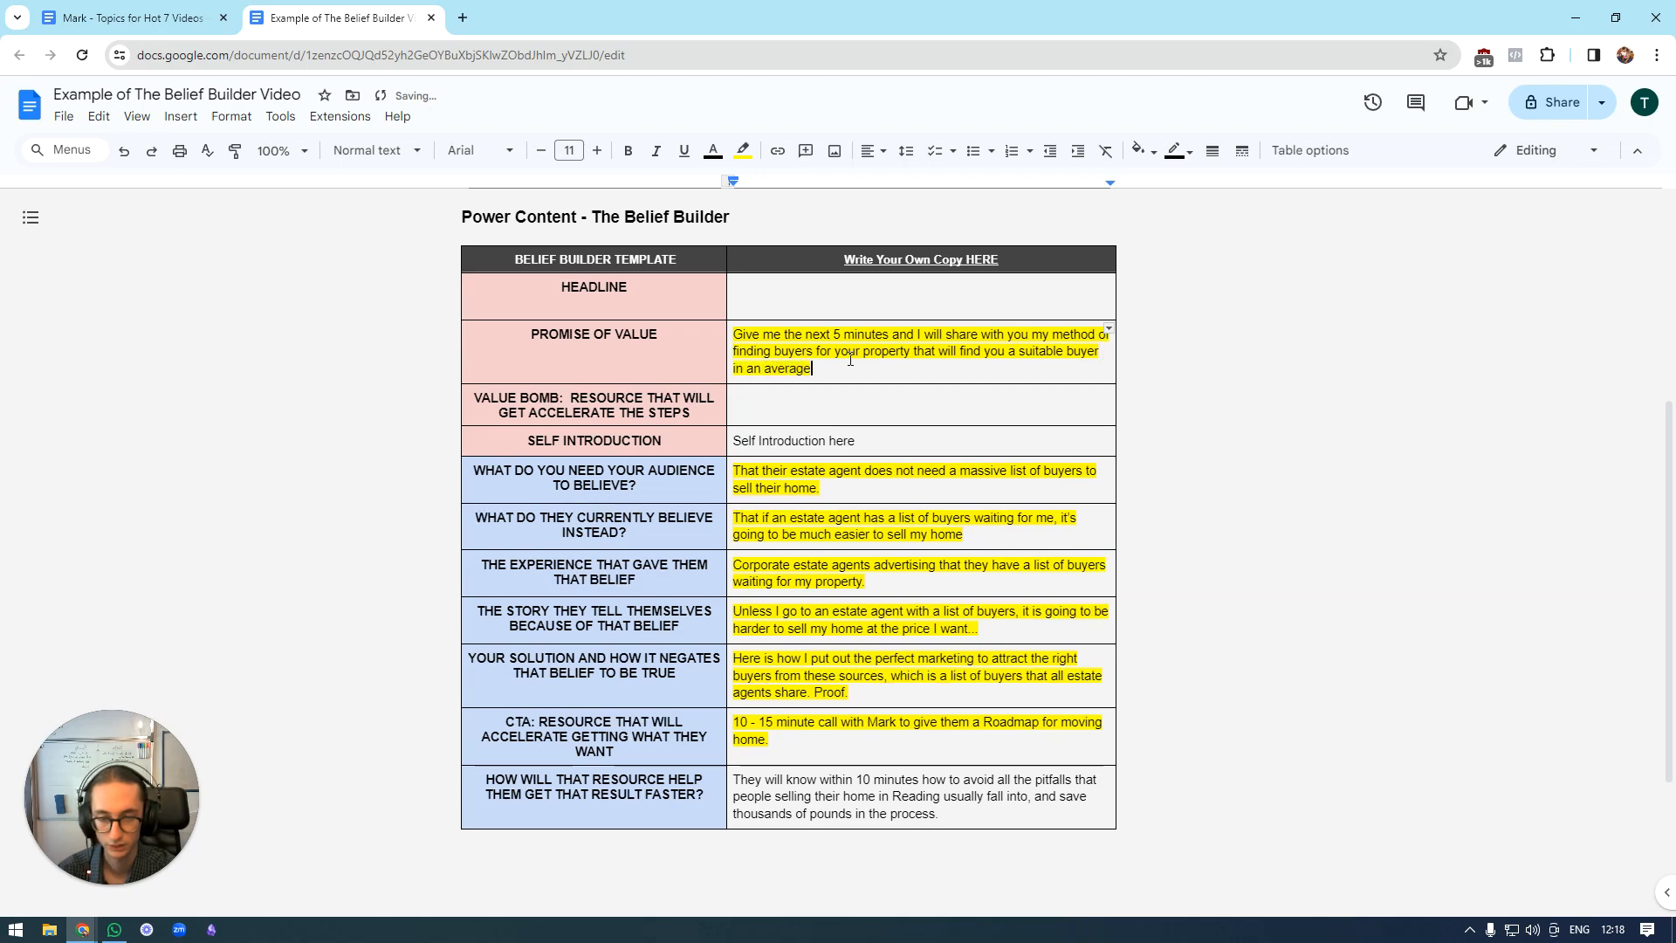
pyautogui.write(' of 3 weeks')
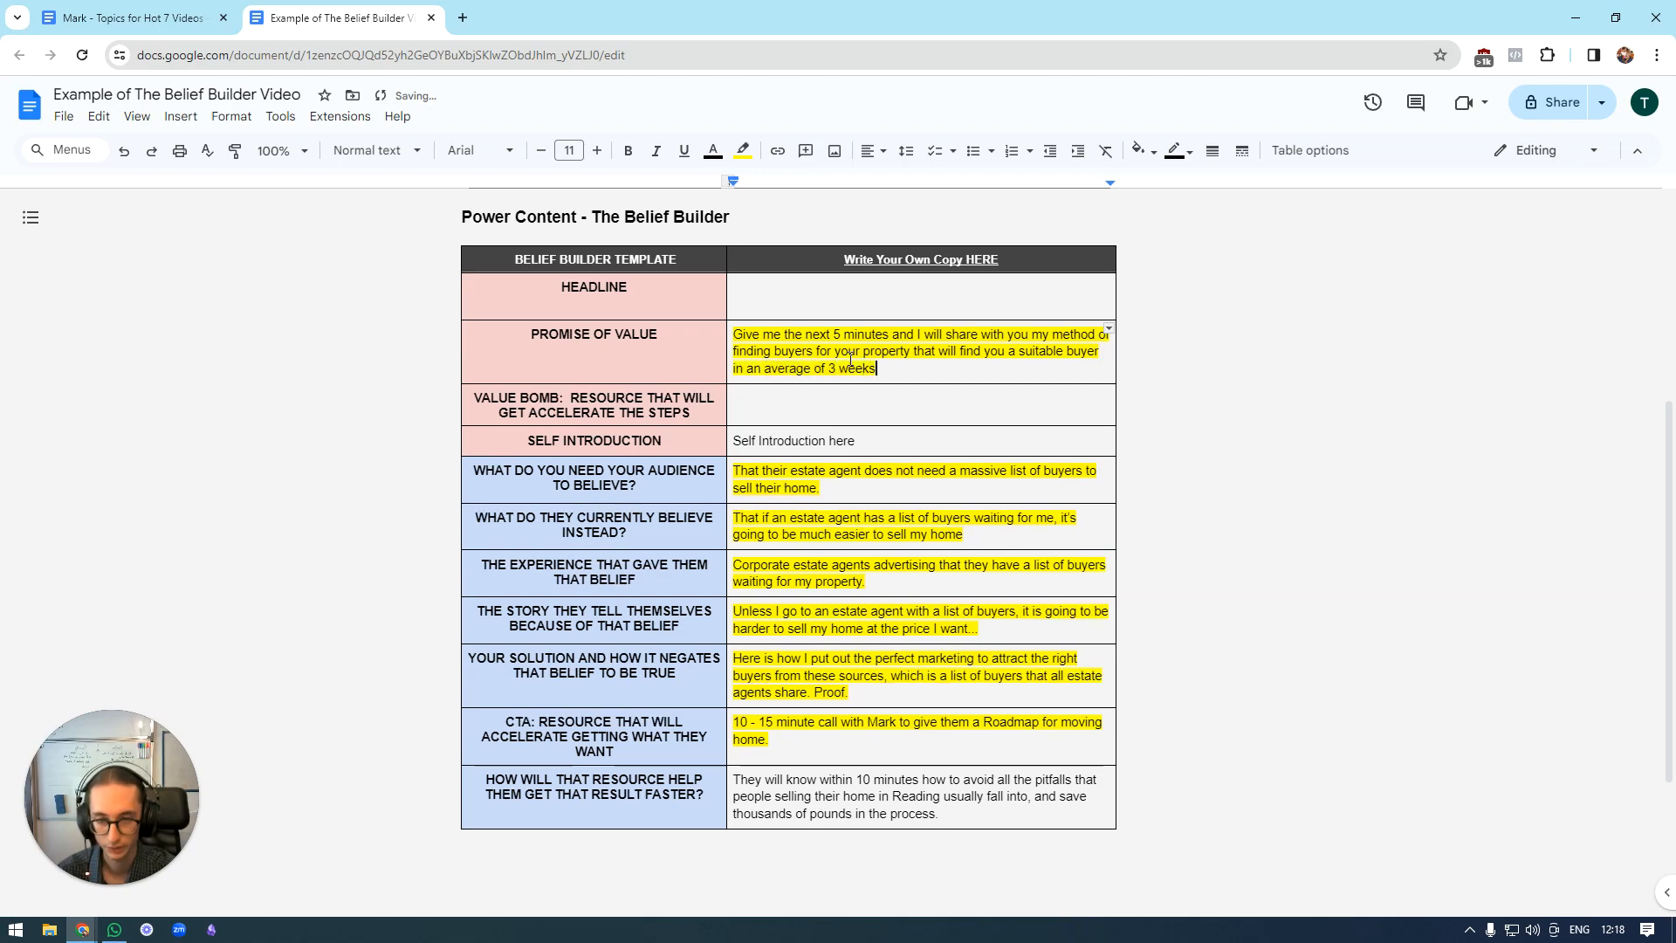
pyautogui.press('BackSpace')
pyautogui.press('BackSpace')
pyautogui.press('BackSpace')
pyautogui.press('BackSpace')
pyautogui.press('BackSpace')
pyautogui.press('BackSpace')
pyautogui.write('weeks.')
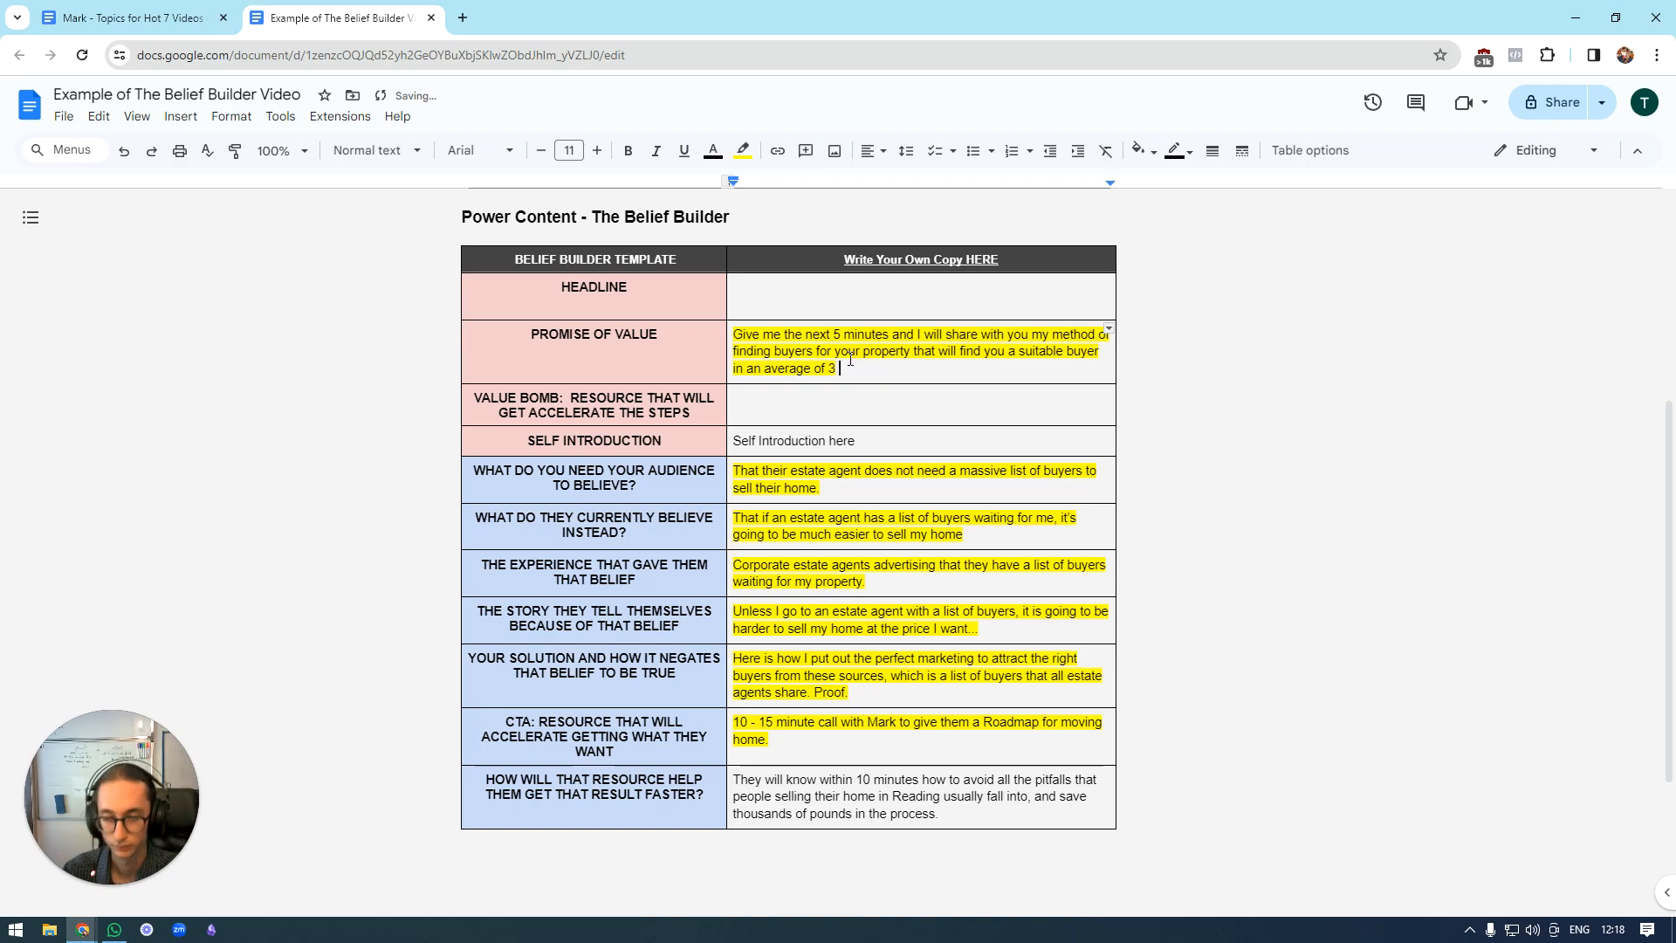
pyautogui.press('BackSpace')
pyautogui.press('BackSpace')
pyautogui.press('BackSpace')
pyautogui.press('BackSpace')
pyautogui.press('BackSpace')
pyautogui.press('BackSpace')
pyautogui.press('BackSpace')
pyautogui.press('BackSpace')
pyautogui.press('BackSpace')
pyautogui.press('BackSpace')
pyautogui.press('BackSpace')
pyautogui.press('BackSpace')
pyautogui.press('BackSpace')
pyautogui.press('BackSpace')
pyautogui.press('BackSpace')
pyautogui.press('BackSpace')
pyautogui.press('BackSpace')
pyautogui.press('BackSpace')
pyautogui.press('BackSpace')
pyautogui.press('BackSpace')
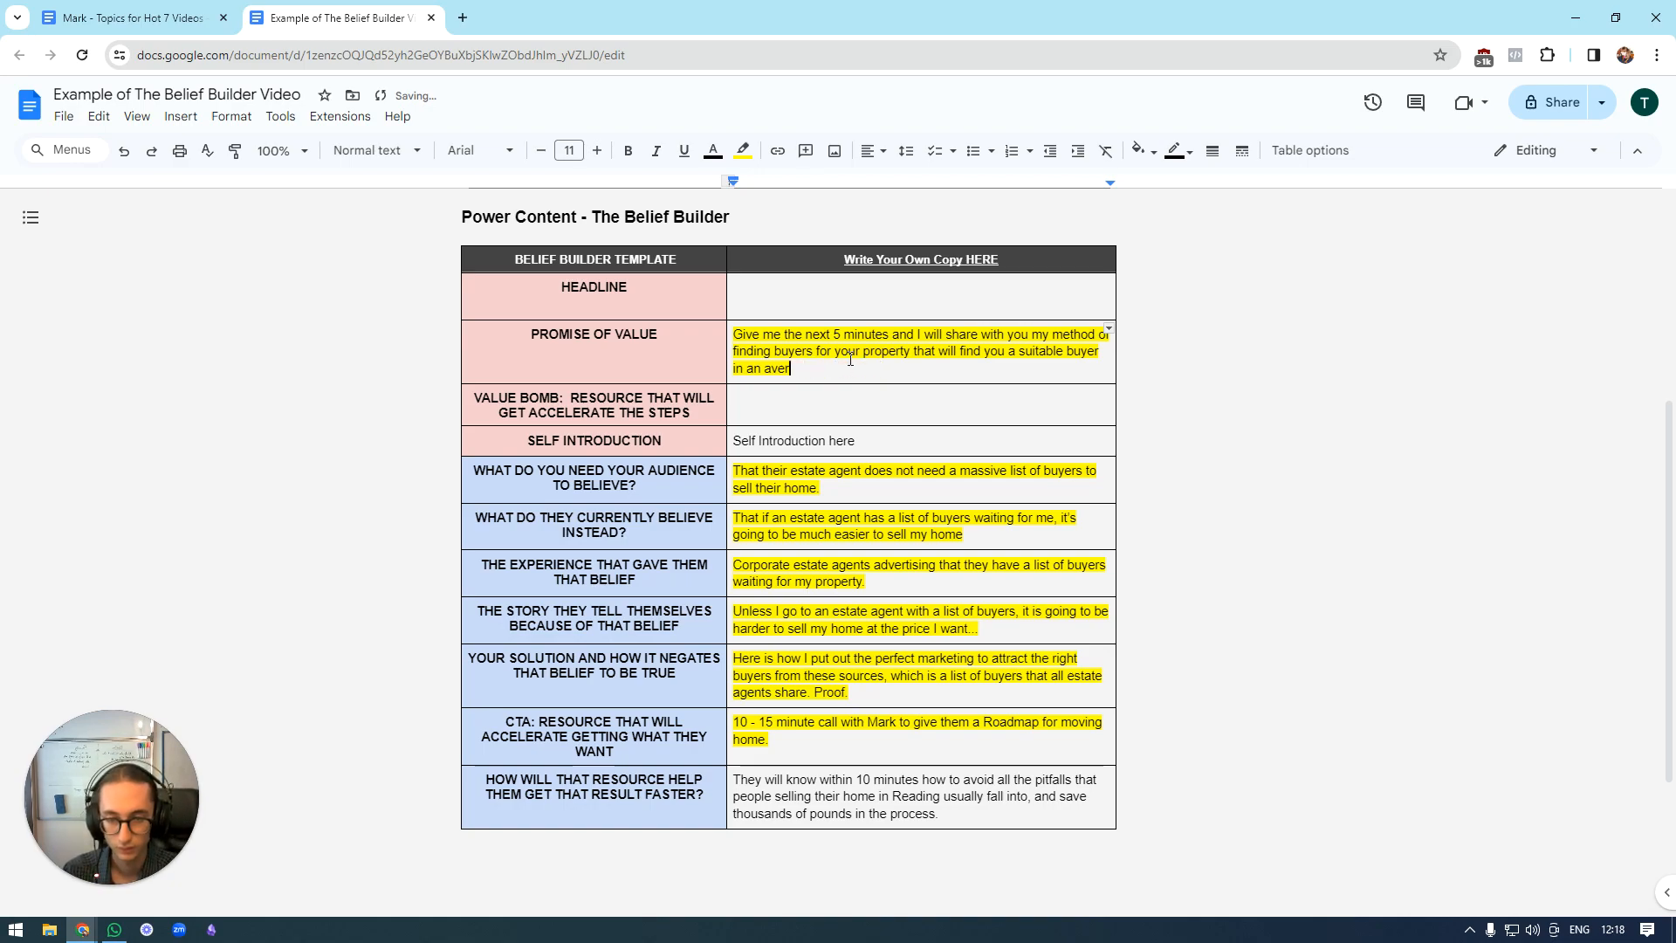
# Complete the promise of value with "WITHOUT a predetermined list of buyers.".
pyautogui.write('Wi')
pyautogui.press('BackSpace')
pyautogui.write('ITHOUT ')
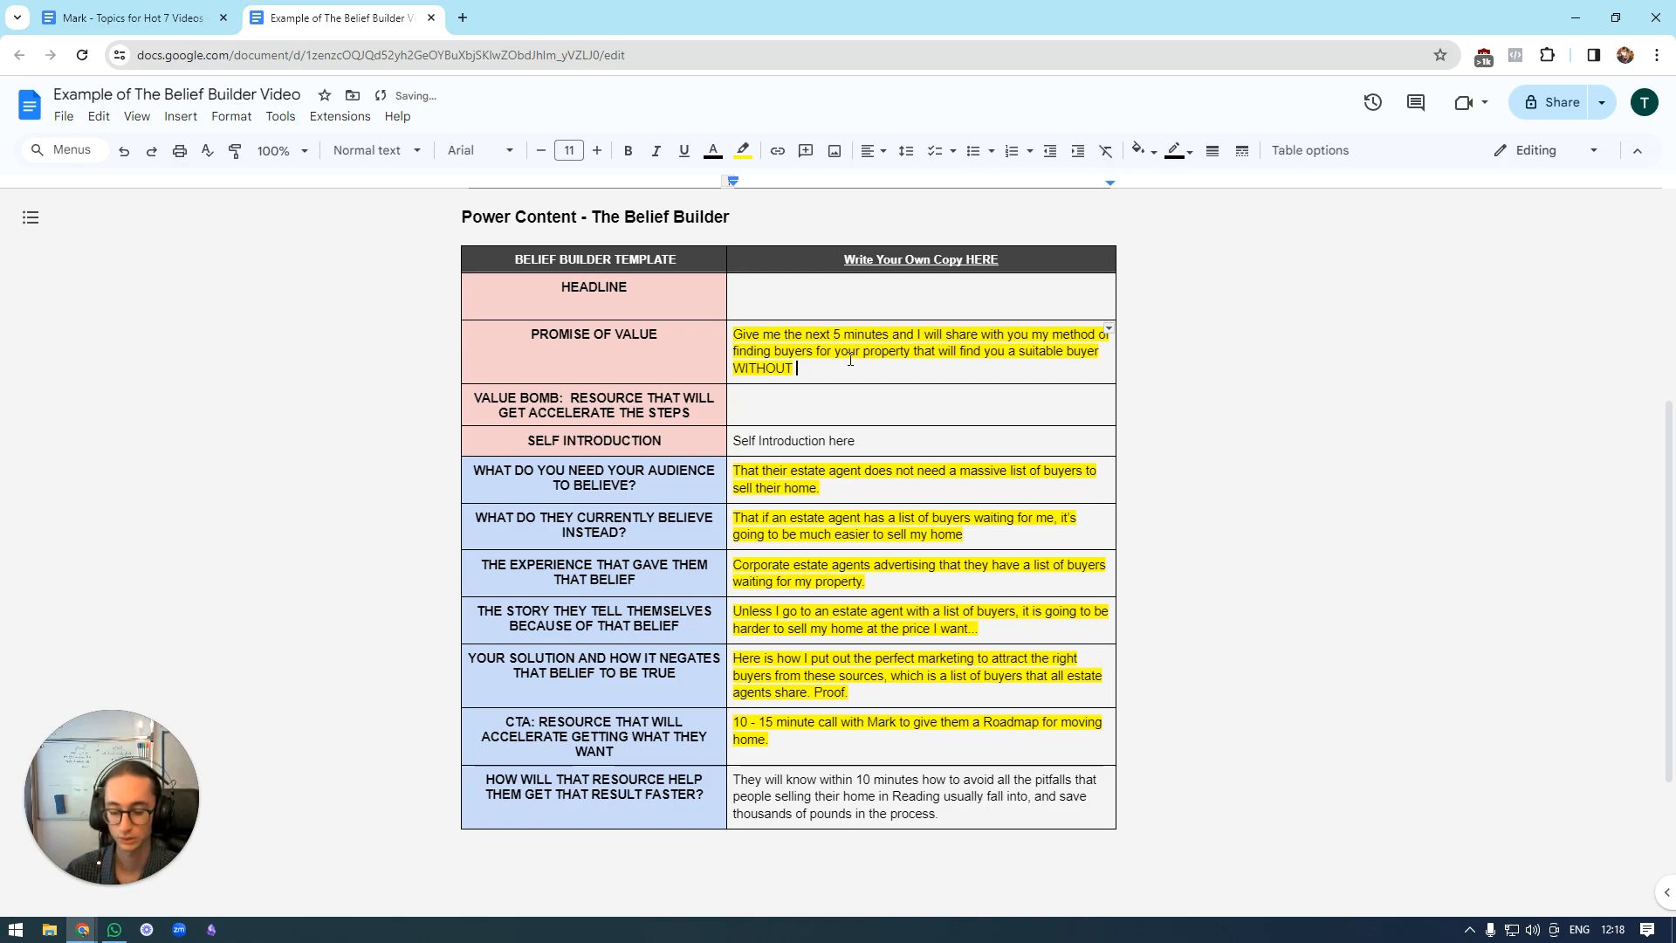
pyautogui.write('a predetermined list of buyers.')
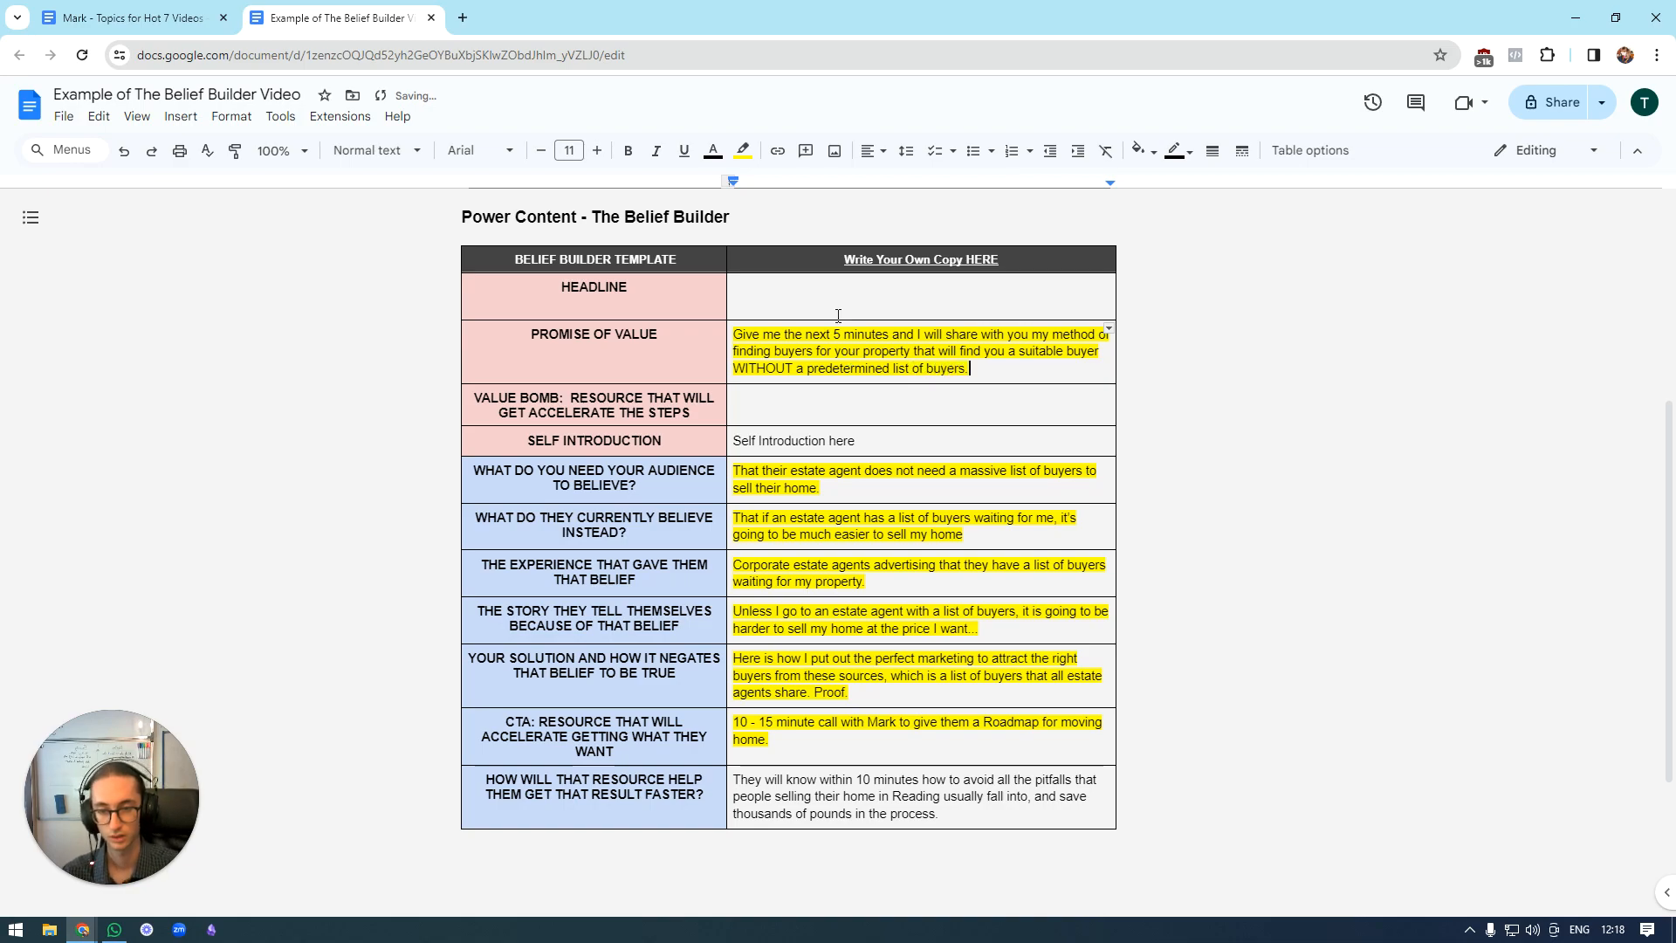
pyautogui.click(867, 309)
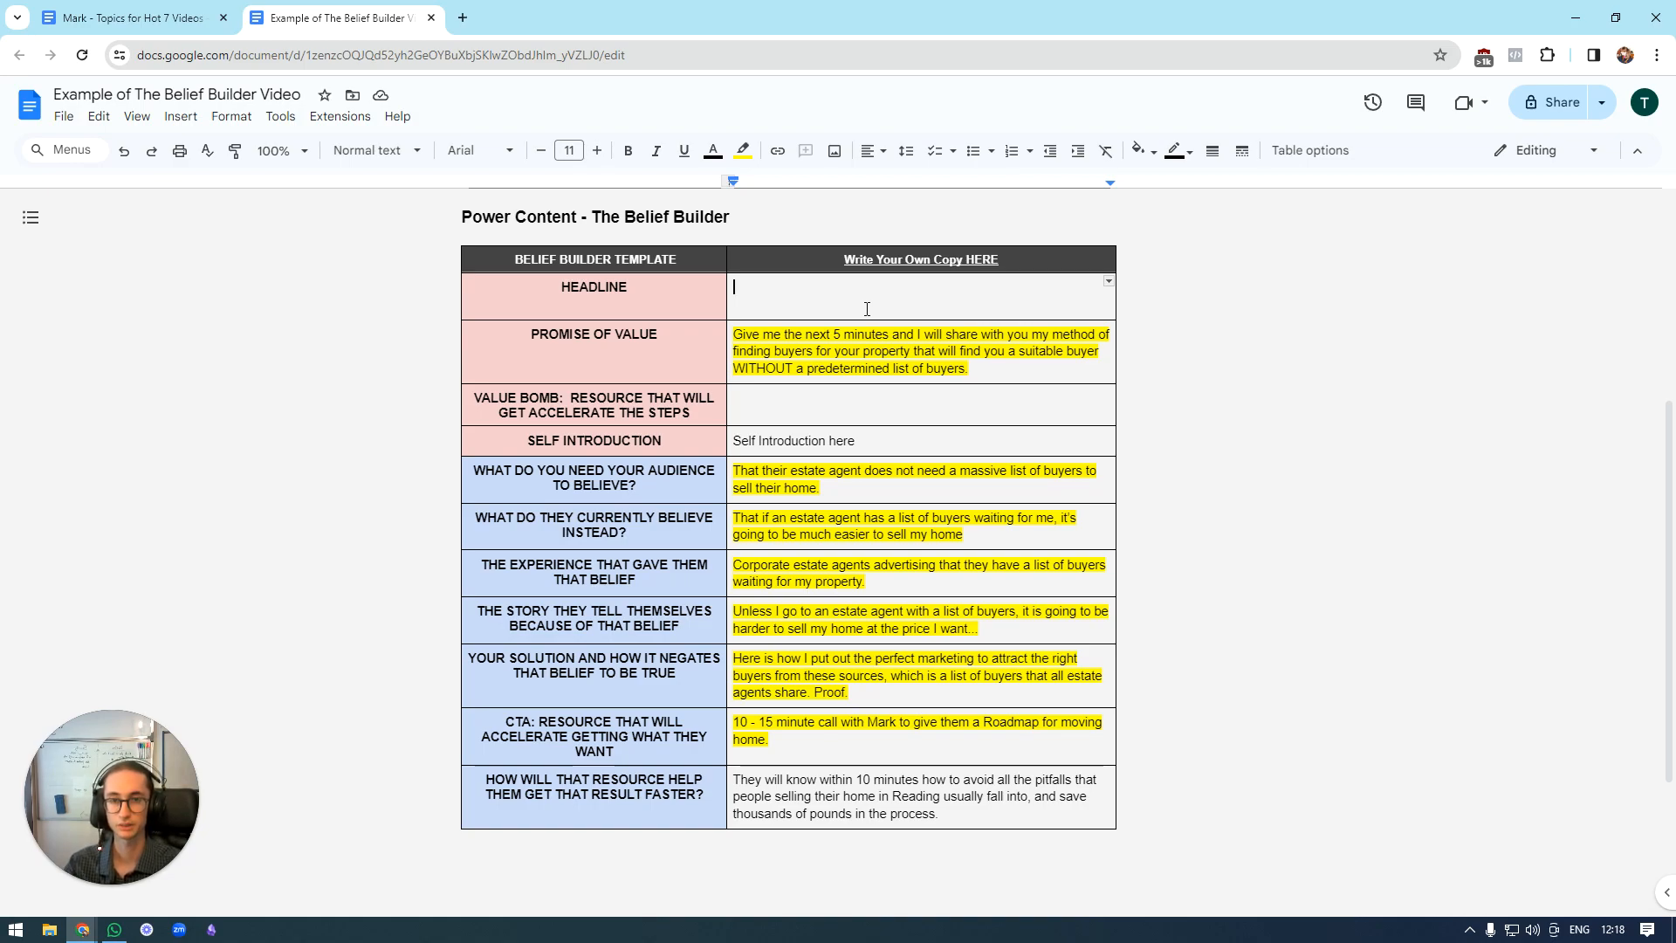
pyautogui.write('Homeowners in ')
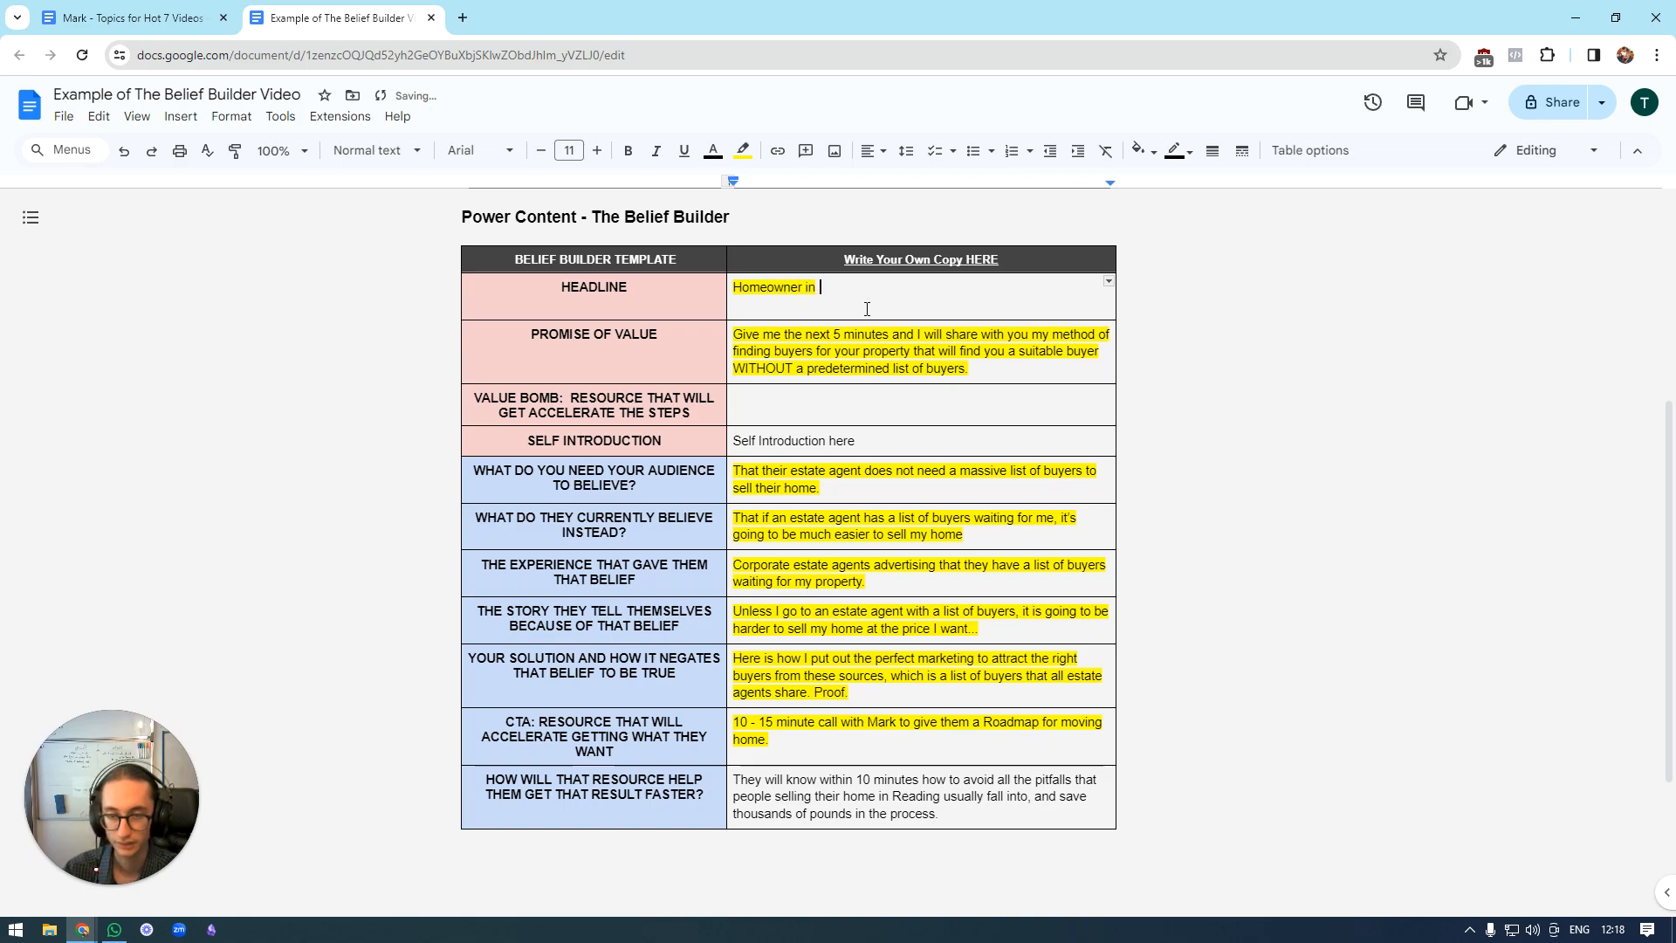
pyautogui.write('LOCATION l')
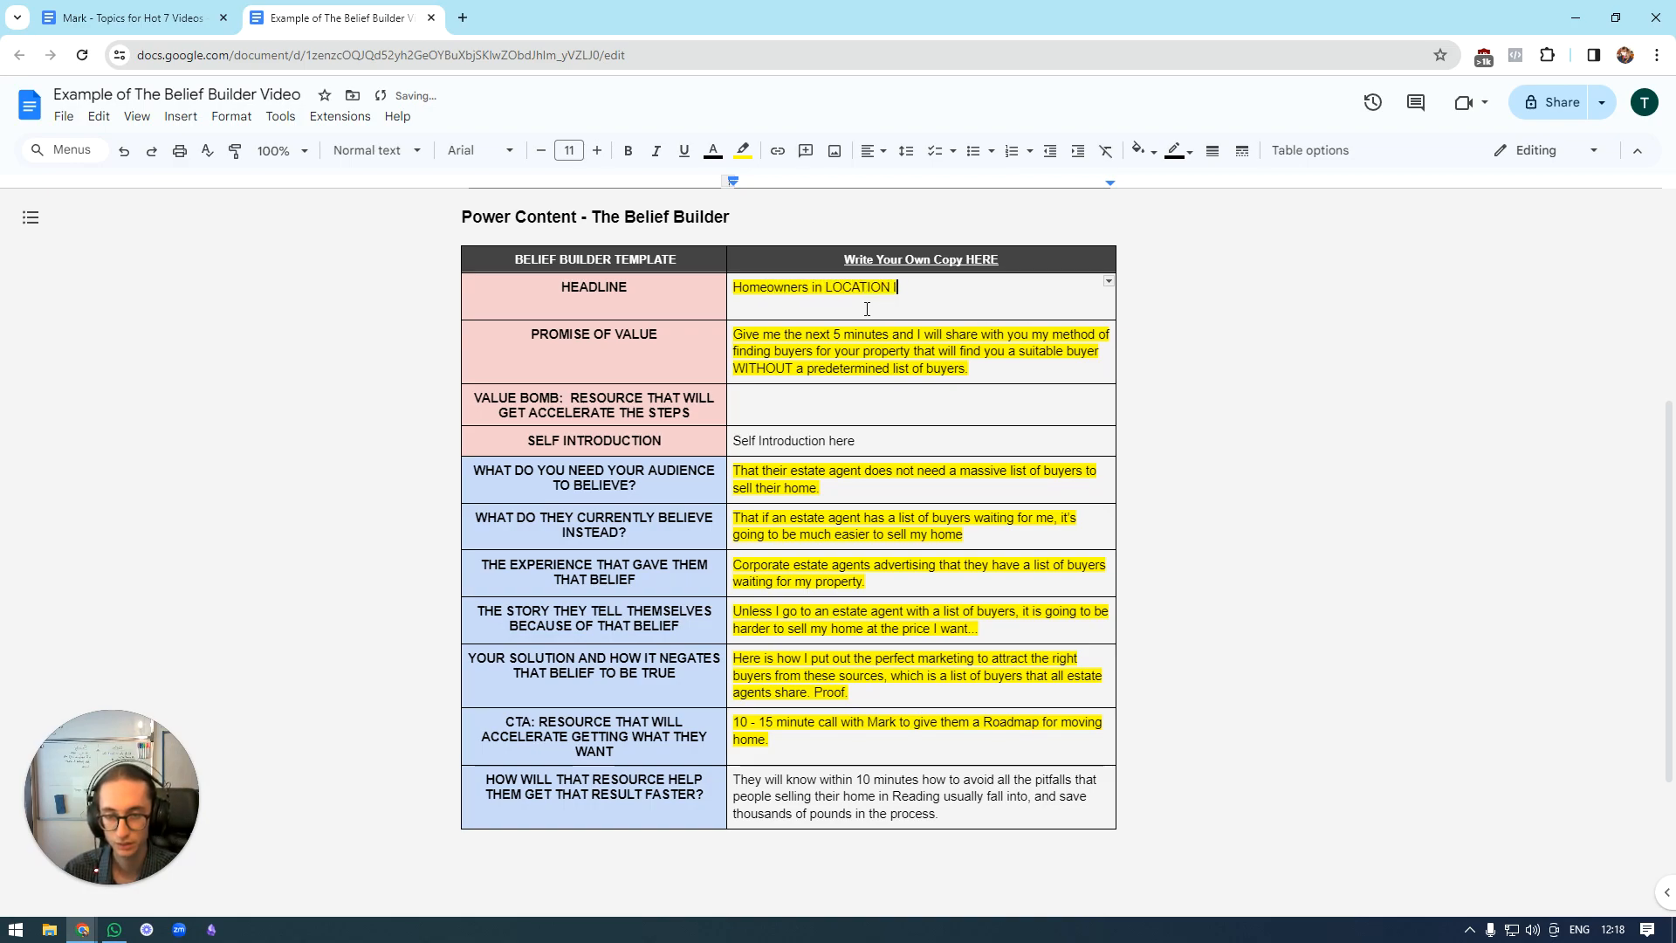
pyautogui.write('ooking to sell their')
pyautogui.press('BackSpace')
pyautogui.press('BackSpace')
pyautogui.press('BackSpace')
pyautogui.press('BackSpace')
pyautogui.press('BackSpace')
pyautogui.press('BackSpace')
pyautogui.press('BackSpace')
pyautogui.press('BackSpace')
pyautogui.press('BackSpace')
pyautogui.press('BackSpace')
pyautogui.press('BackSpace')
pyautogui.press('BackSpace')
pyautogui.press('BackSpace')
pyautogui.press('BackSpace')
pyautogui.press('BackSpace')
pyautogui.press('BackSpace')
pyautogui.press('BackSpace')
pyautogui.press('BackSpace')
pyautogui.press('BackSpace')
pyautogui.press('BackSpace')
pyautogui.press('BackSpace')
pyautogui.press('BackSpace')
pyautogui.press('BackSpace')
pyautogui.press('BackSpace')
pyautogui.press('BackSpace')
pyautogui.press('BackSpace')
pyautogui.press('BackSpace')
pyautogui.press('BackSpace')
pyautogui.press('BackSpace')
pyautogui.press('BackSpace')
pyautogui.press('BackSpace')
pyautogui.press('BackSpace')
pyautogui.press('BackSpace')
pyautogui.press('BackSpace')
pyautogui.press('BackSpace')
pyautogui.press('BackSpace')
pyautogui.press('BackSpace')
pyautogui.press('BackSpace')
pyautogui.press('BackSpace')
pyautogui.press('BackSpace')
pyautogui.write('Seller6e s')
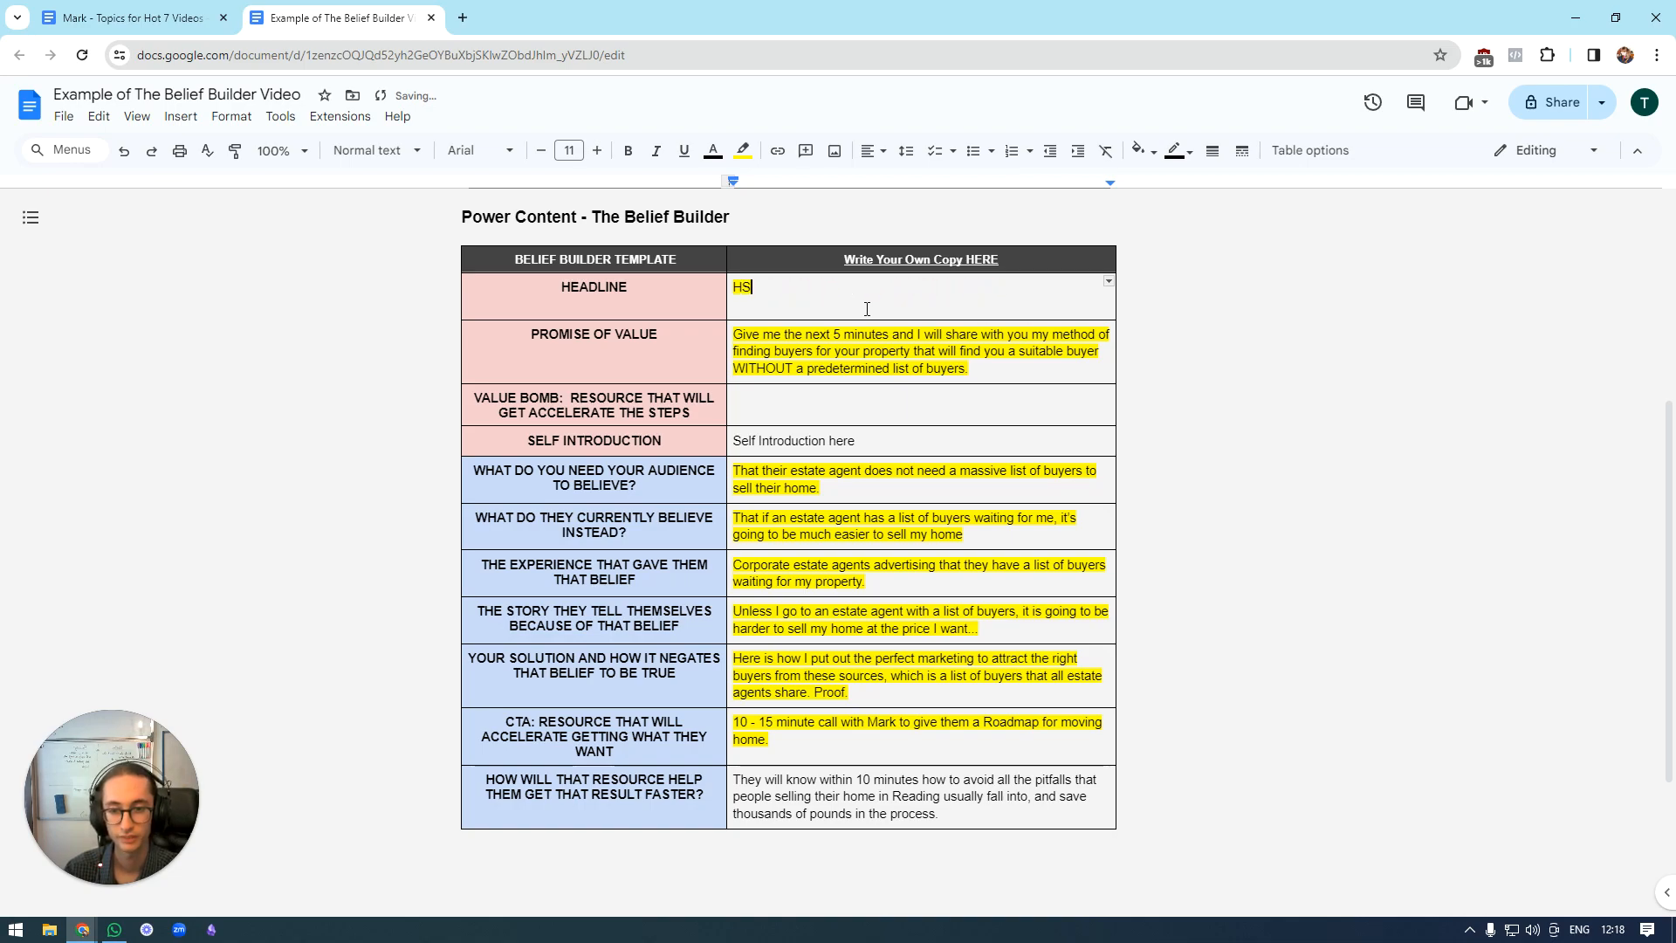
pyautogui.press('BackSpace')
pyautogui.press('BackSpace')
pyautogui.press('BackSpace')
pyautogui.press('BackSpace')
pyautogui.press('BackSpace')
pyautogui.press('BackSpace')
pyautogui.press('BackSpace')
pyautogui.press('BackSpace')
pyautogui.press('BackSpace')
pyautogui.press('BackSpace')
# Fill in the headline row with "Home sellers who are looking for a buyer for their property.".
pyautogui.write('Home sellers')
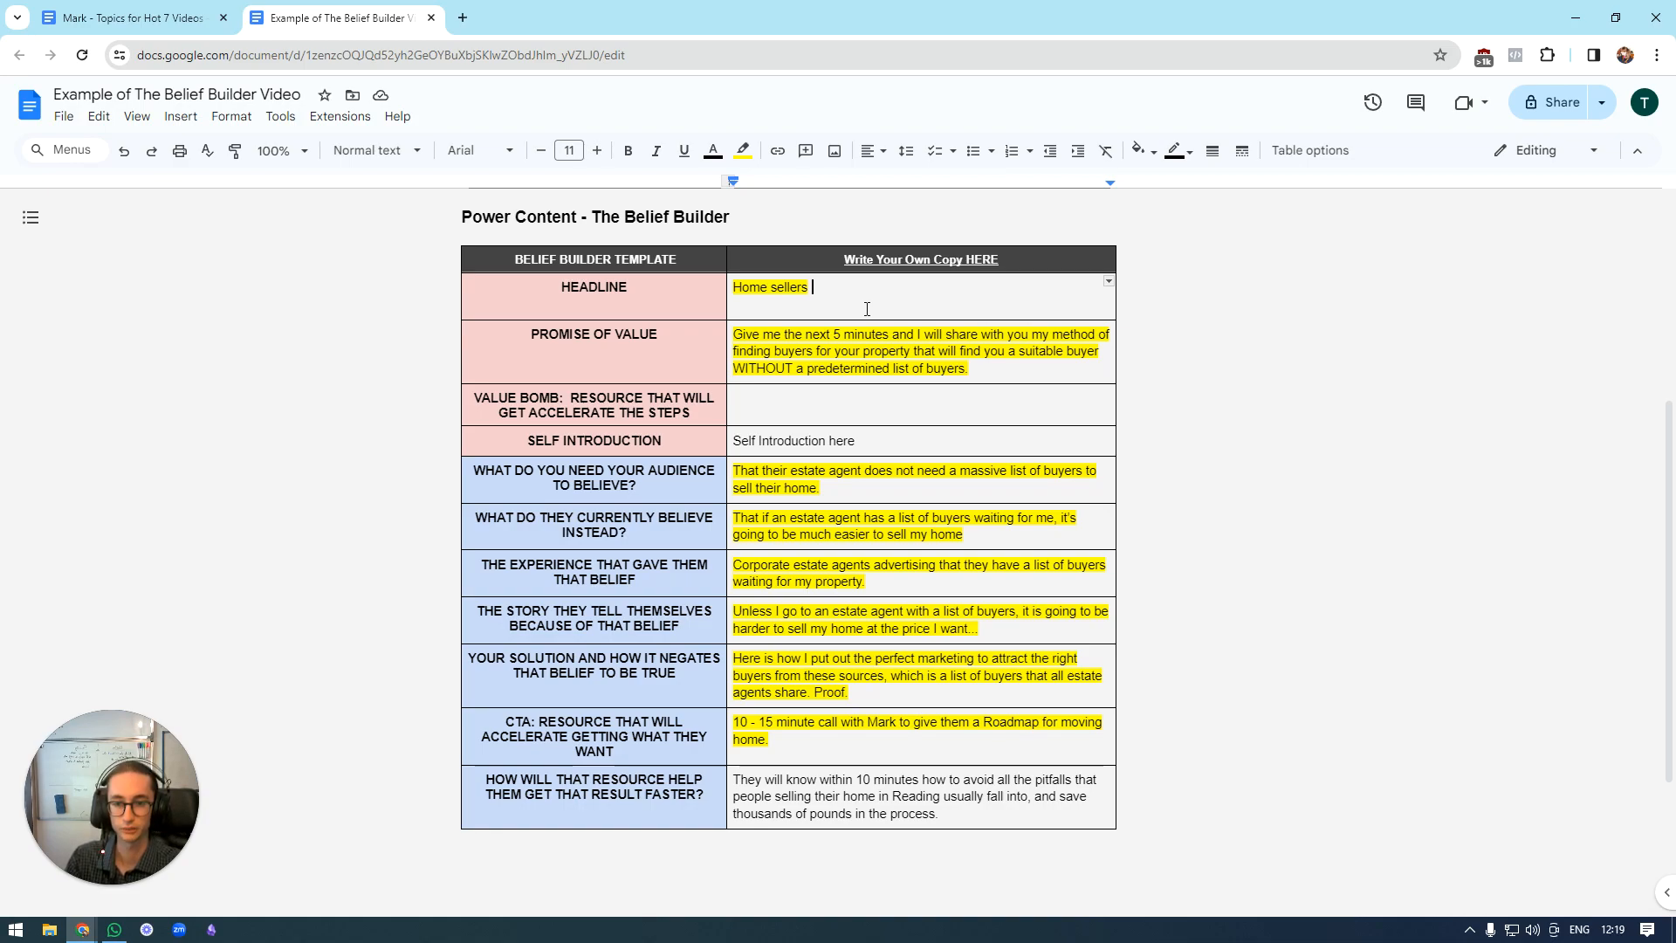
pyautogui.write('who are looking for a buyer for ')
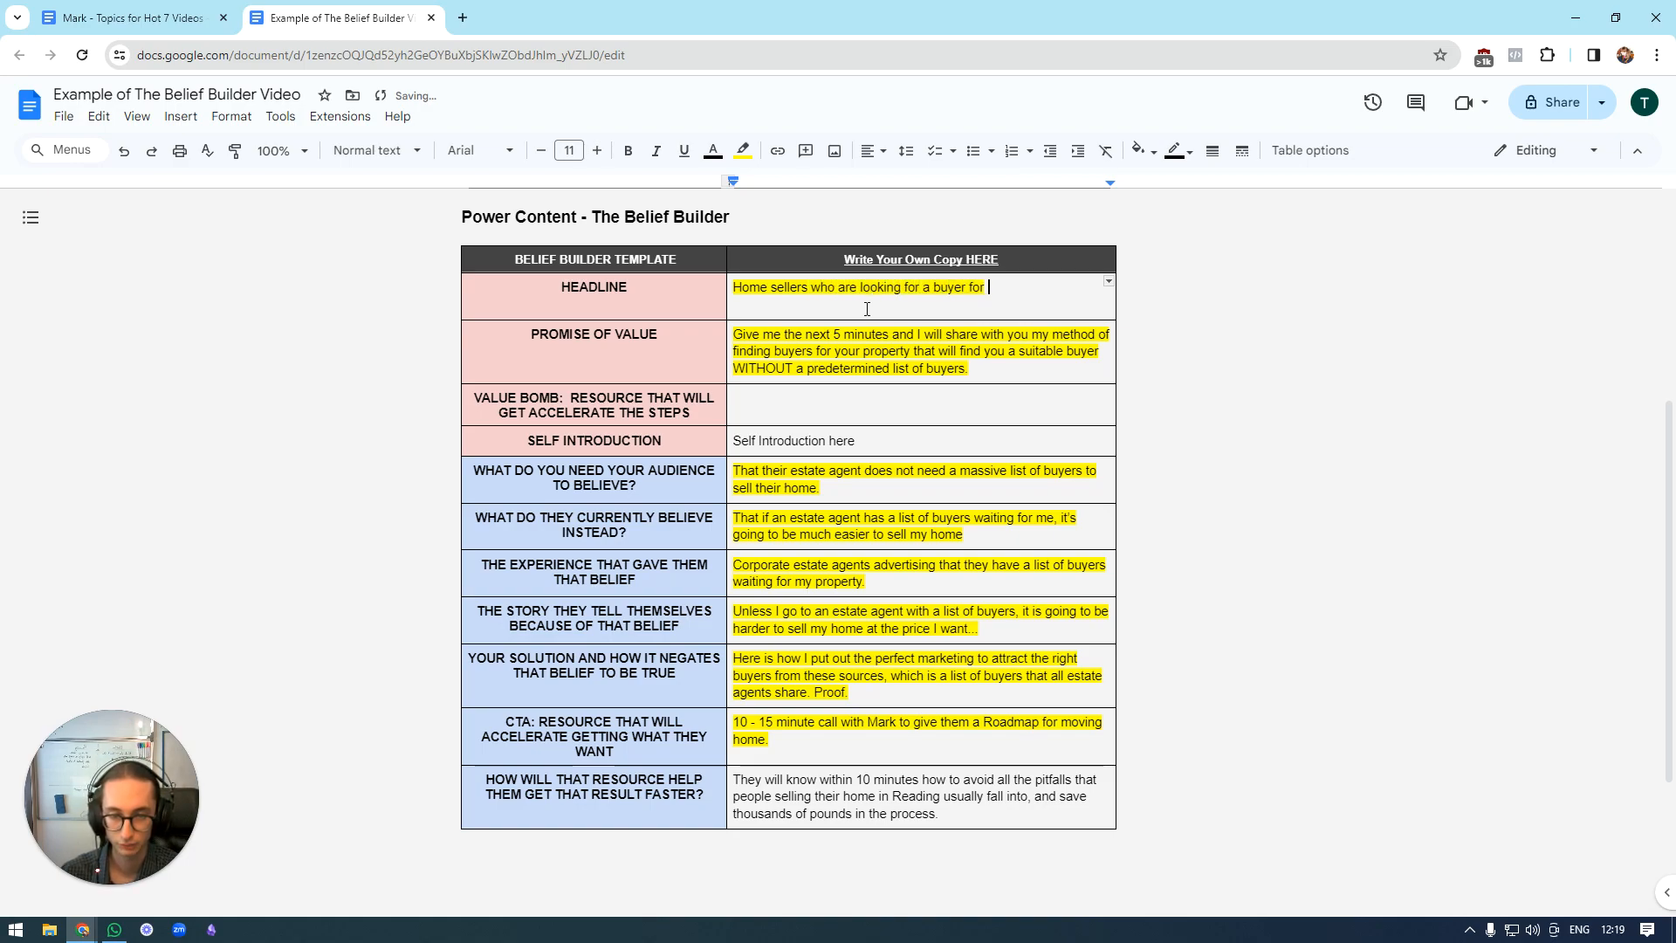
pyautogui.write('their property.')
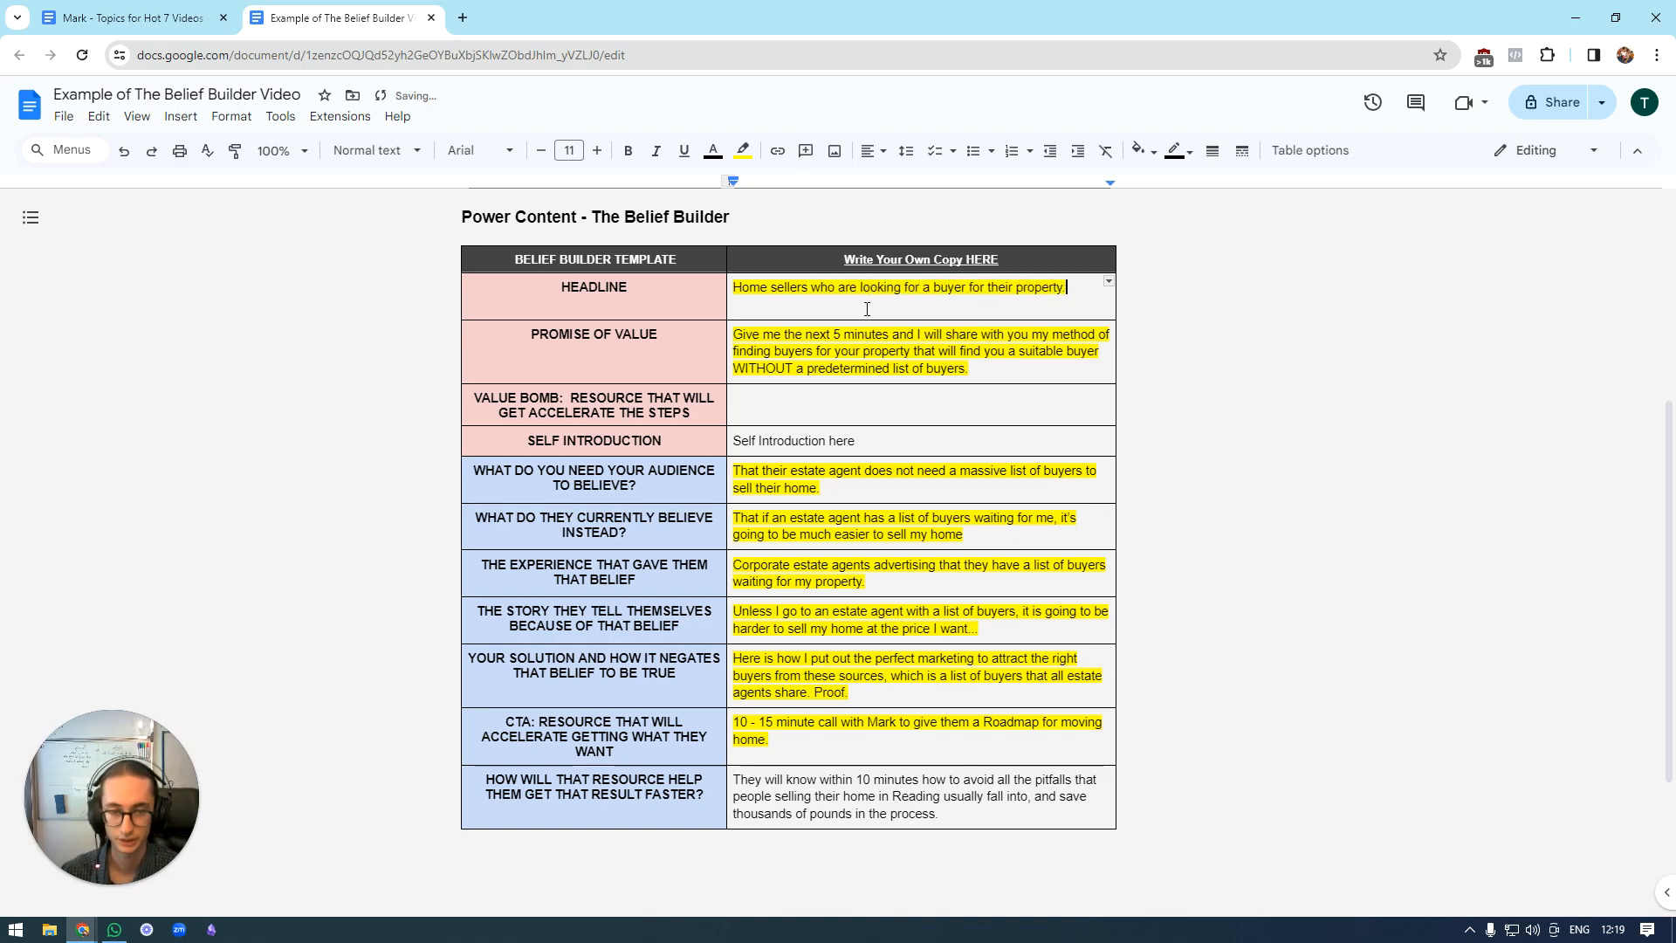
pyautogui.press('BackSpace')
pyautogui.write('- ')
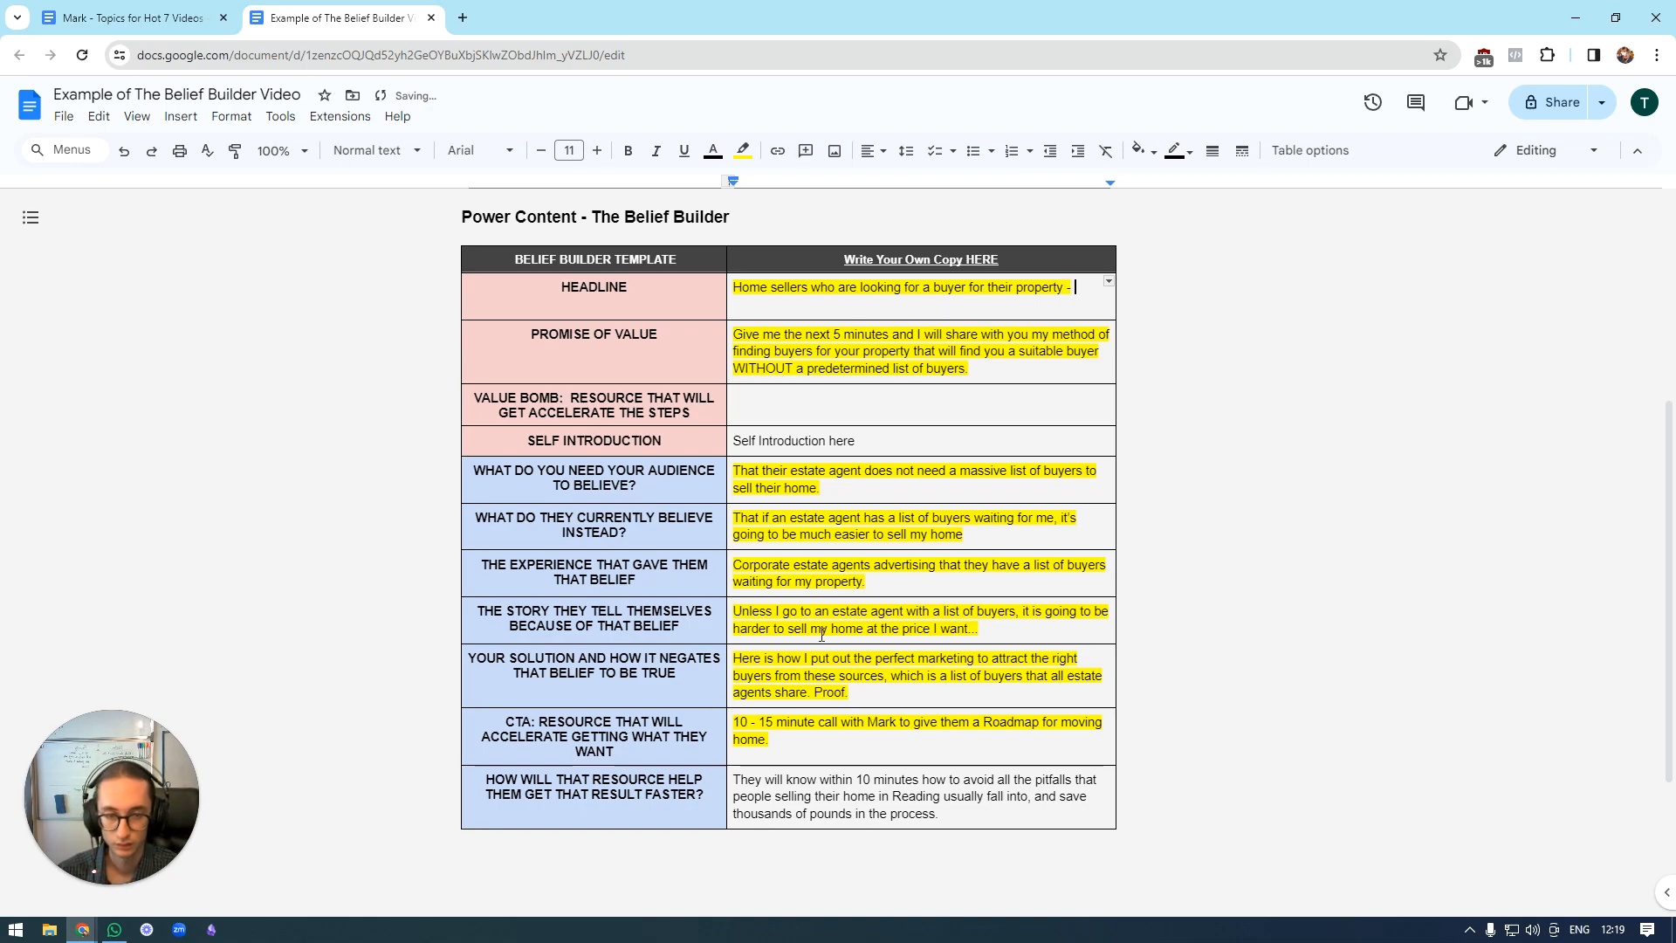
pyautogui.write('wat')
pyautogui.press('BackSpace')
pyautogui.press('BackSpace')
pyautogui.press('BackSpace')
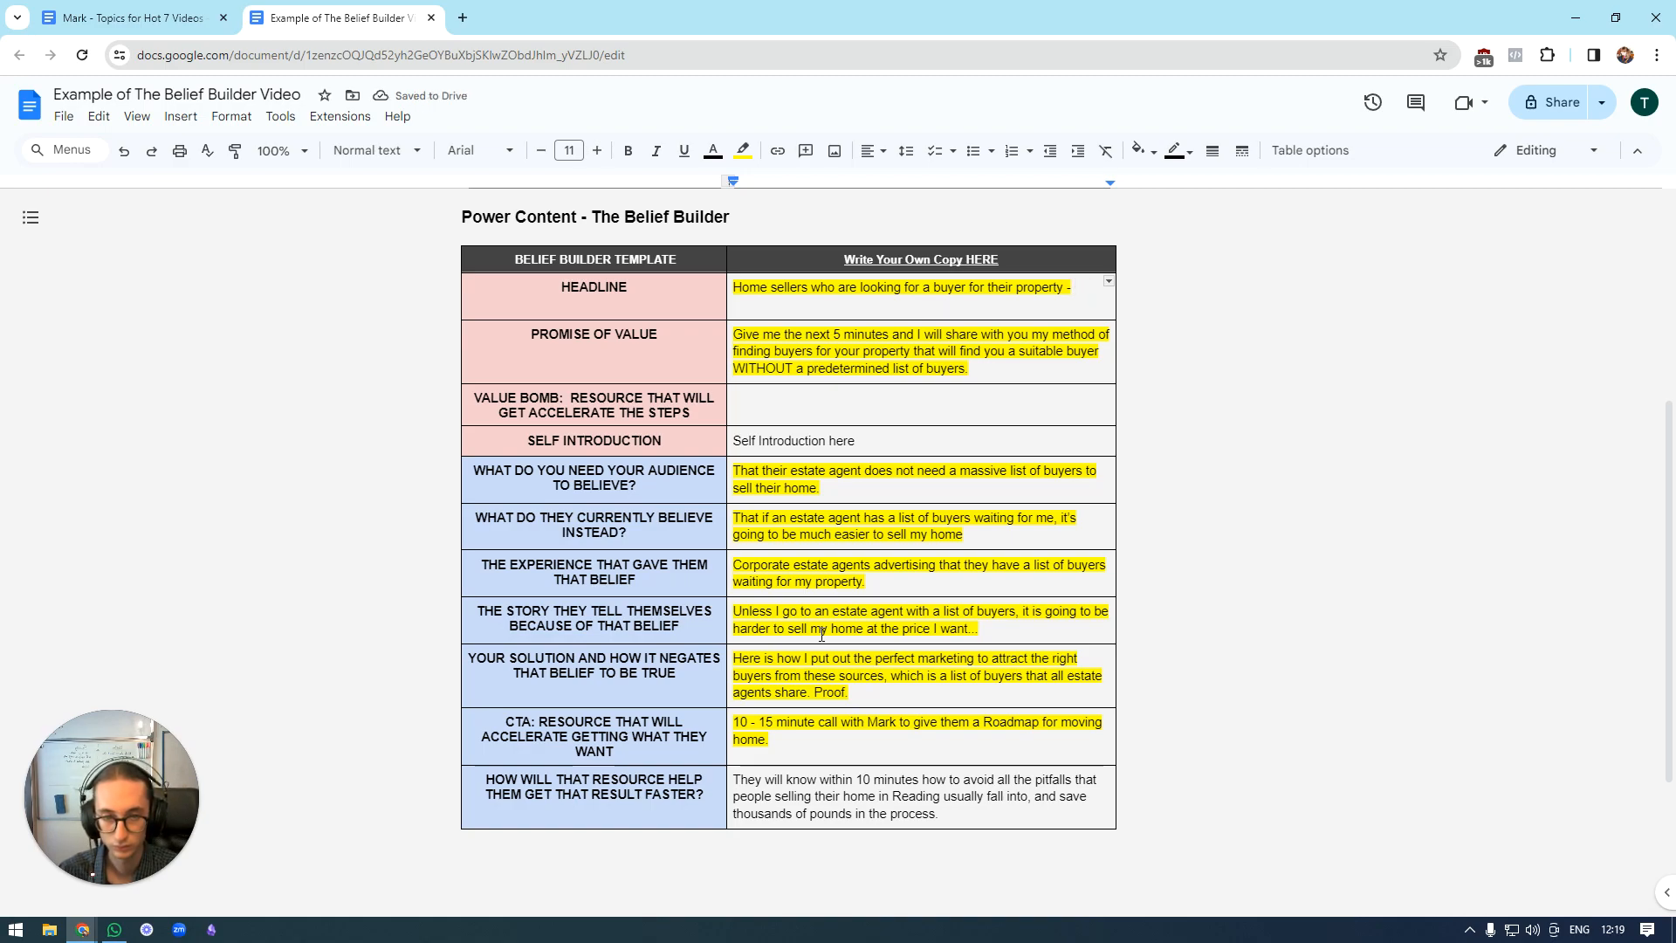
pyautogui.write('DON')
pyautogui.press('BackSpace')
pyautogui.press('BackSpace')
pyautogui.press('BackSpace')
pyautogui.press('BackSpace')
pyautogui.press('BackSpace')
pyautogui.press('BackSpace')
pyautogui.write('.')
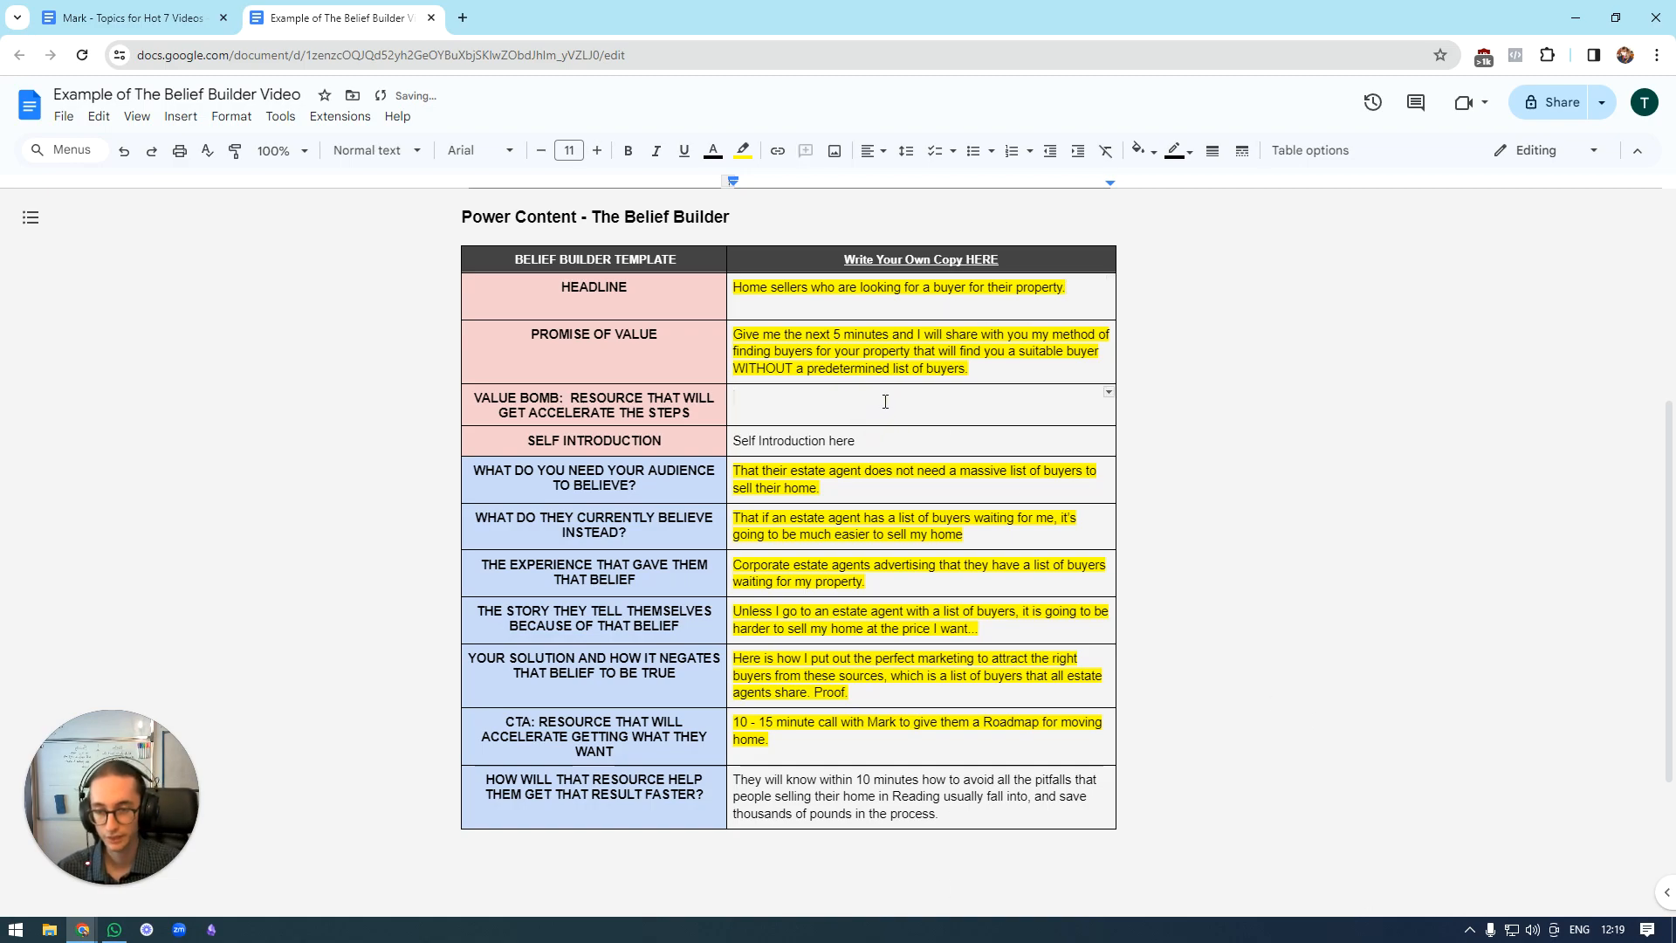
# Delete the empty value bomb row from the template table.
pyautogui.moveTo(432, 401); pyautogui.dragTo(909, 403)
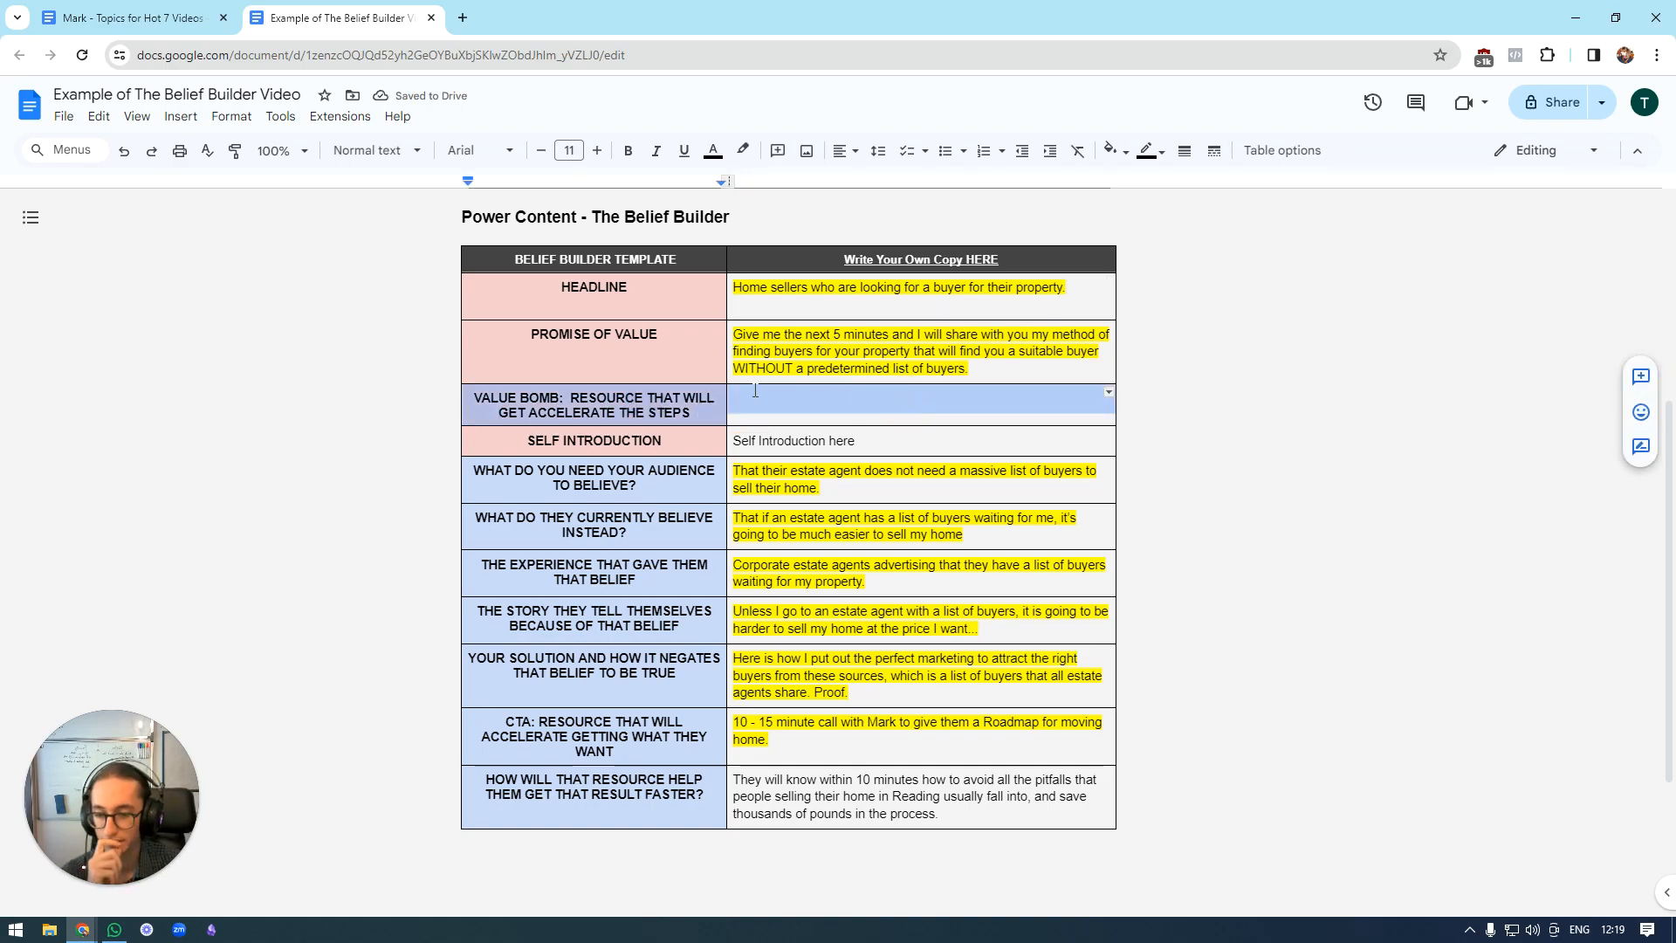
pyautogui.rightClick(659, 410)
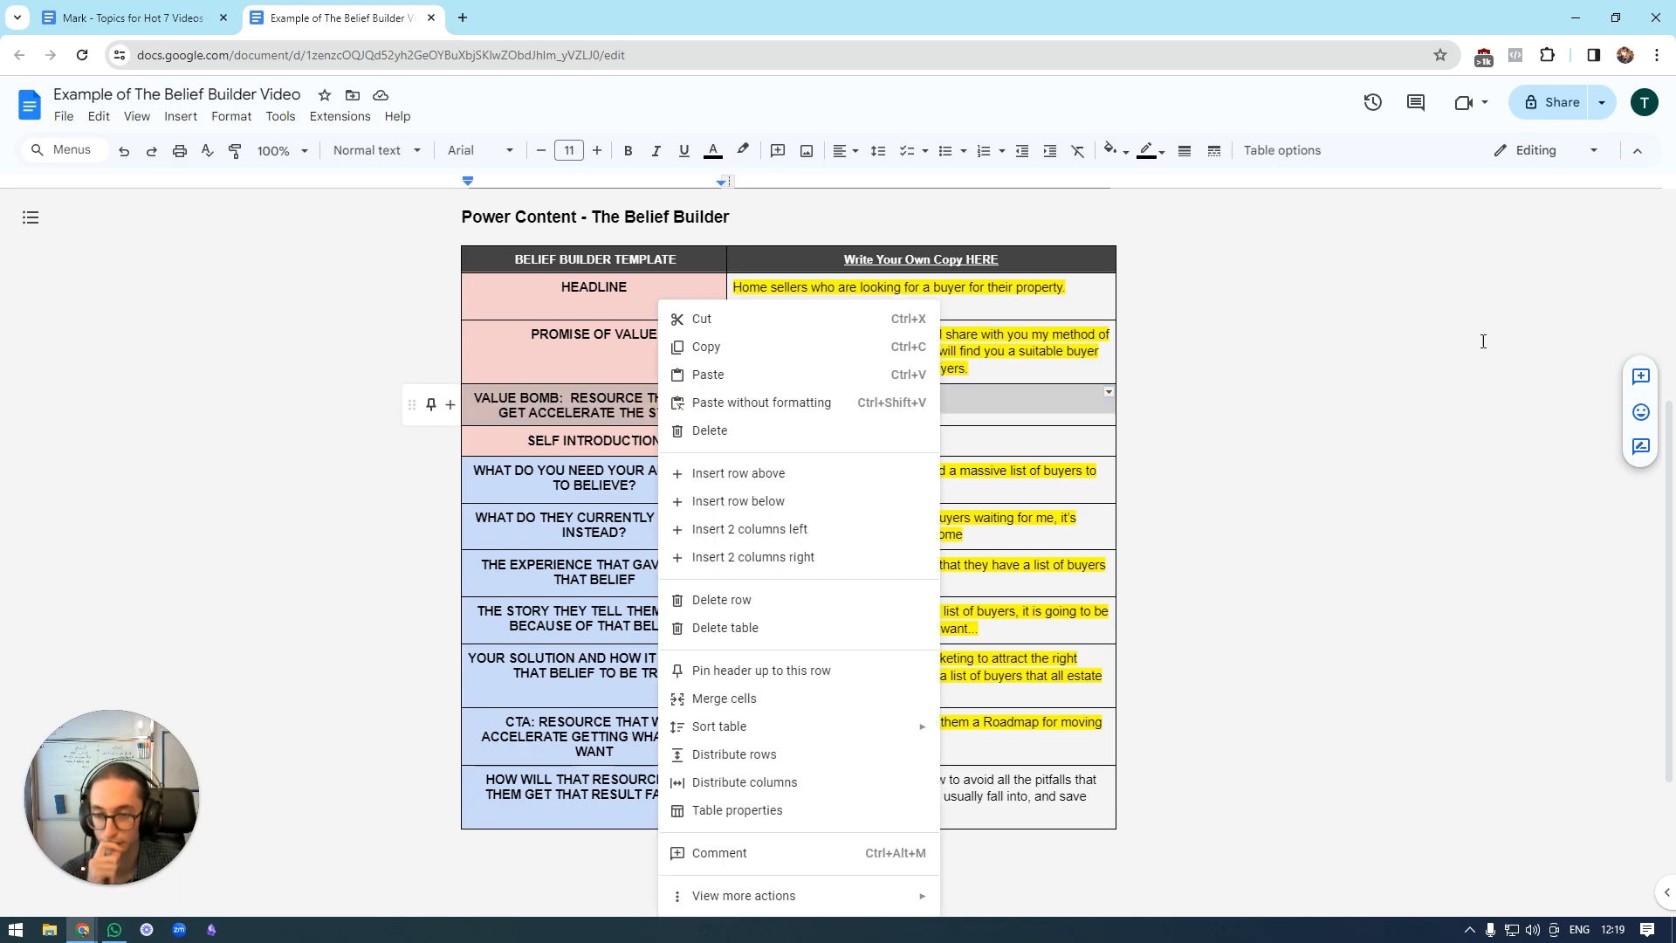
pyautogui.click(759, 602)
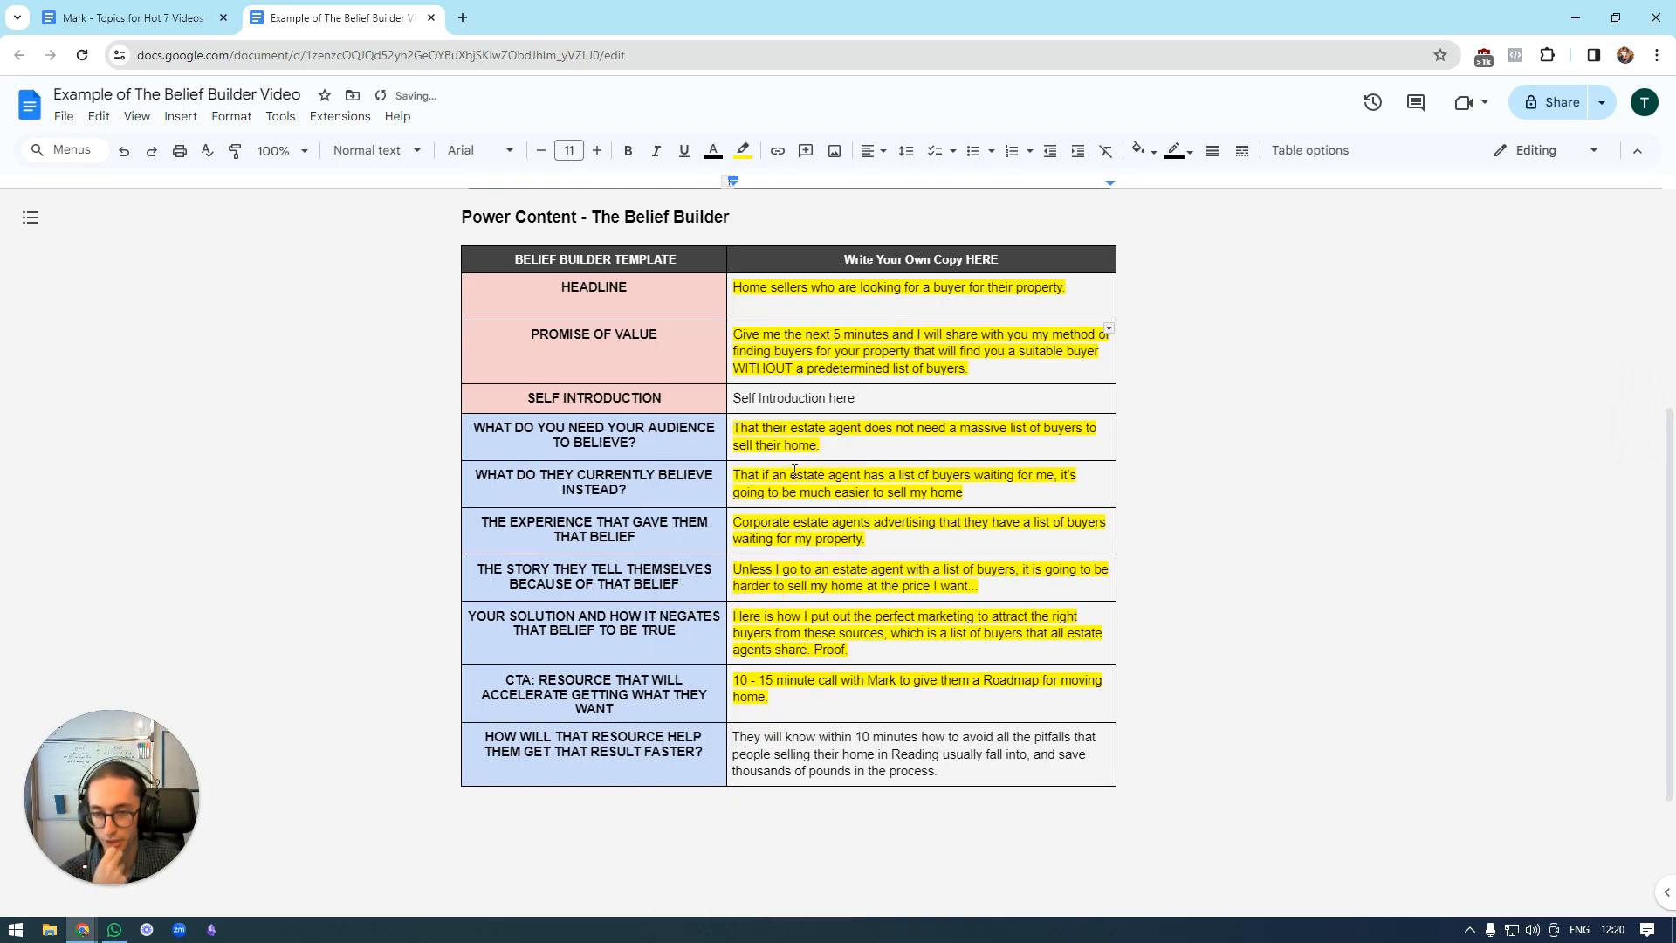
# Select all the written copy from the headline row down to the row on getting the result faster.
pyautogui.click(936, 395)
pyautogui.moveTo(1070, 292); pyautogui.dragTo(950, 753)
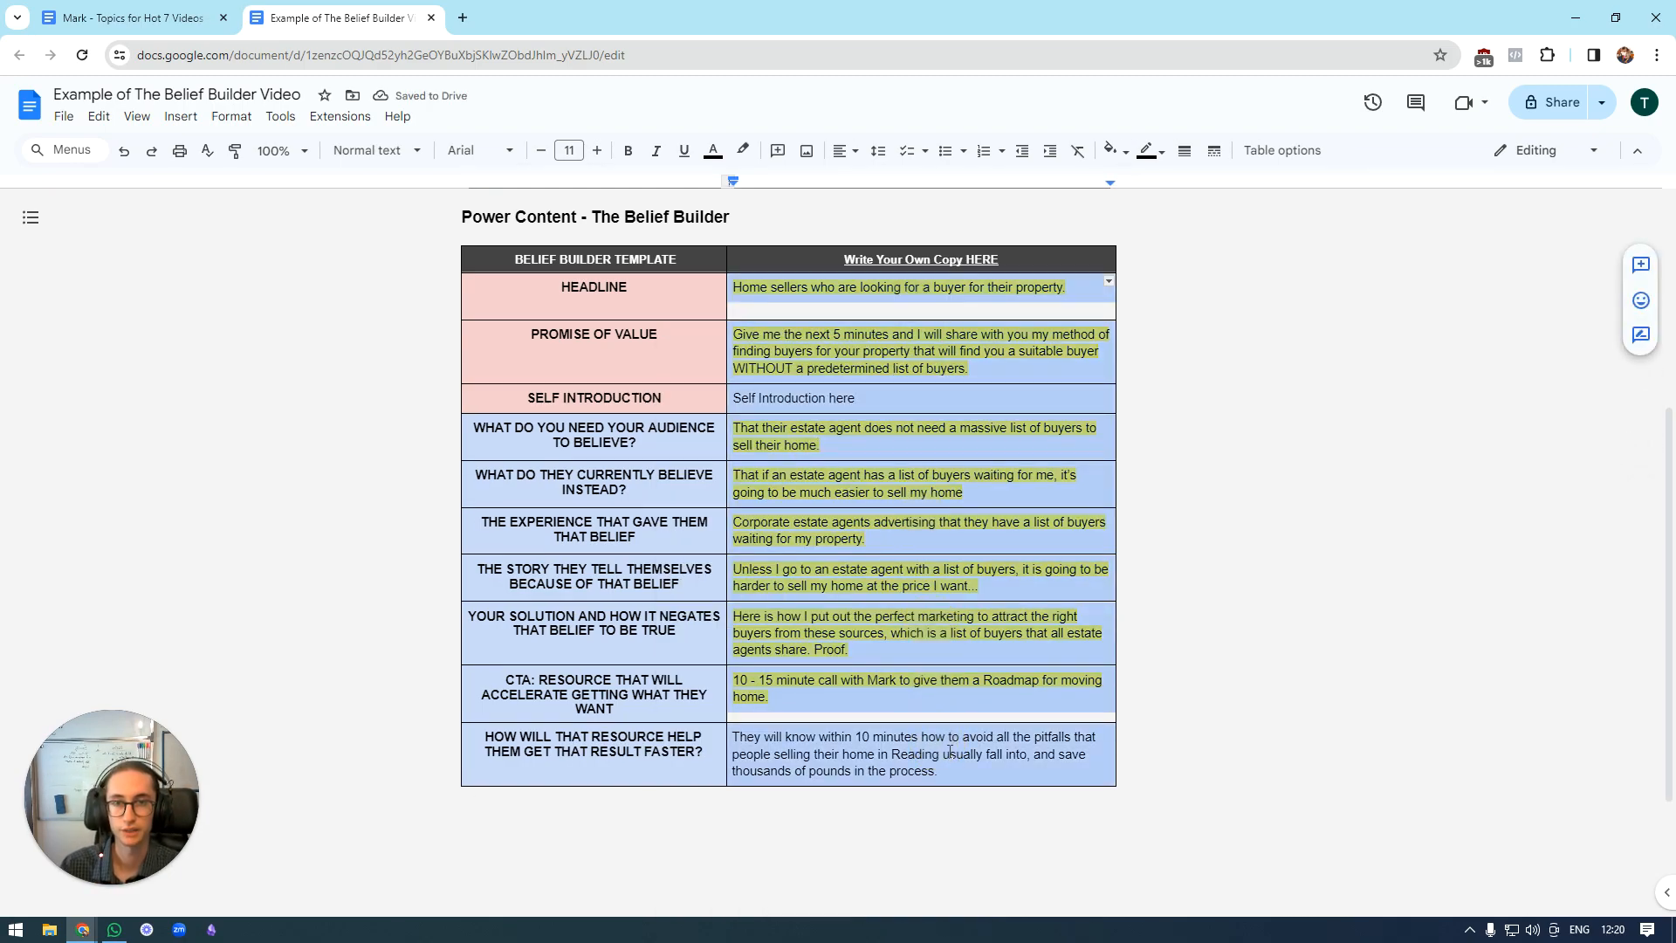